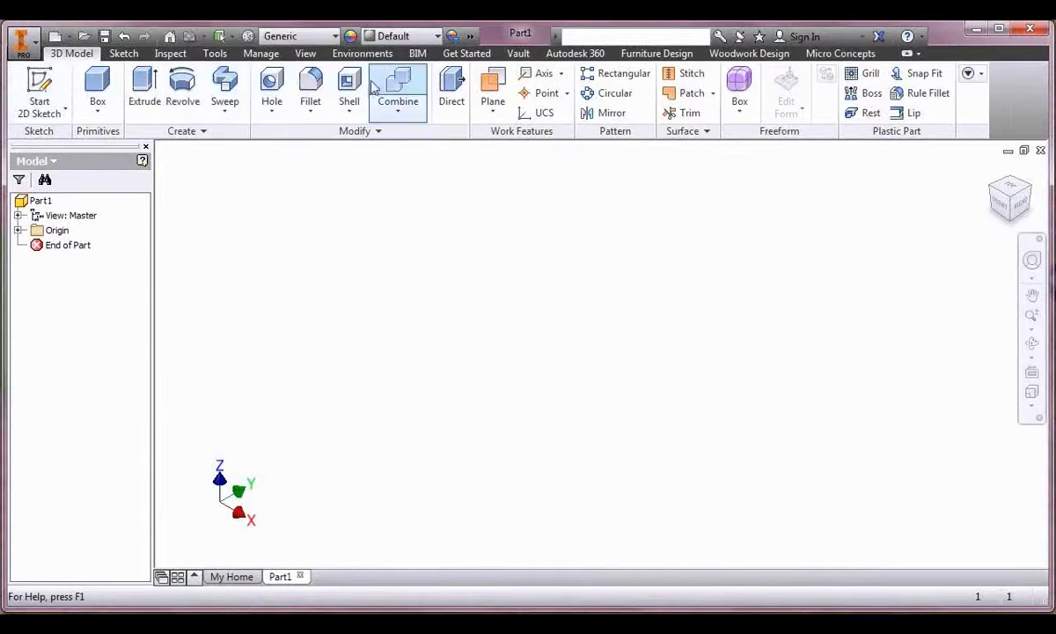
Create a box primitive on the XY plane, centred on the origin, with a width of 1780 mm and an extrusion of 850 mm.
left_click(122, 55)
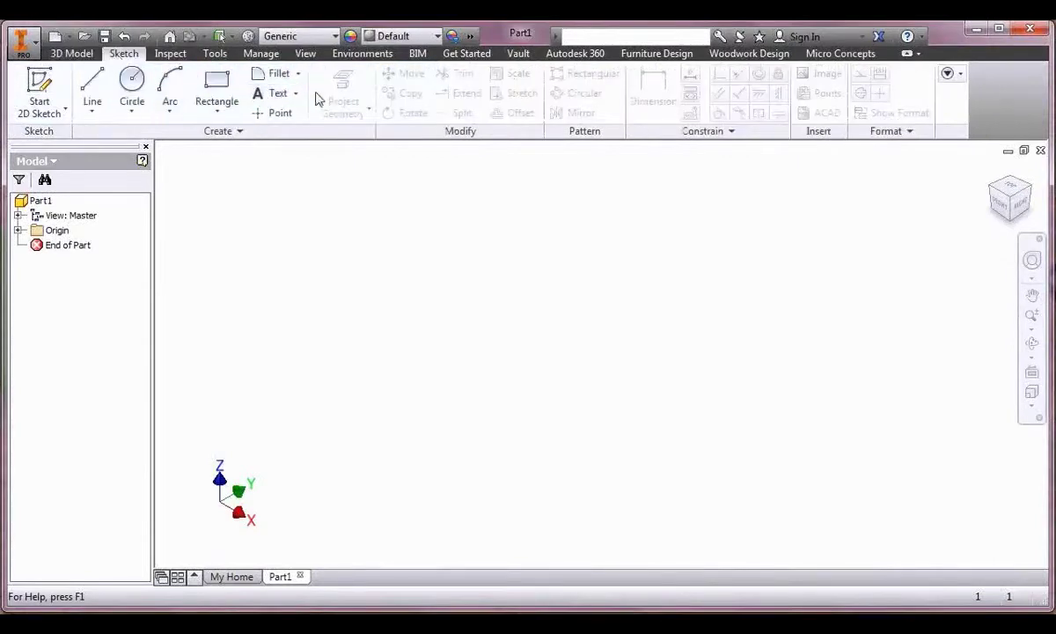
left_click(74, 55)
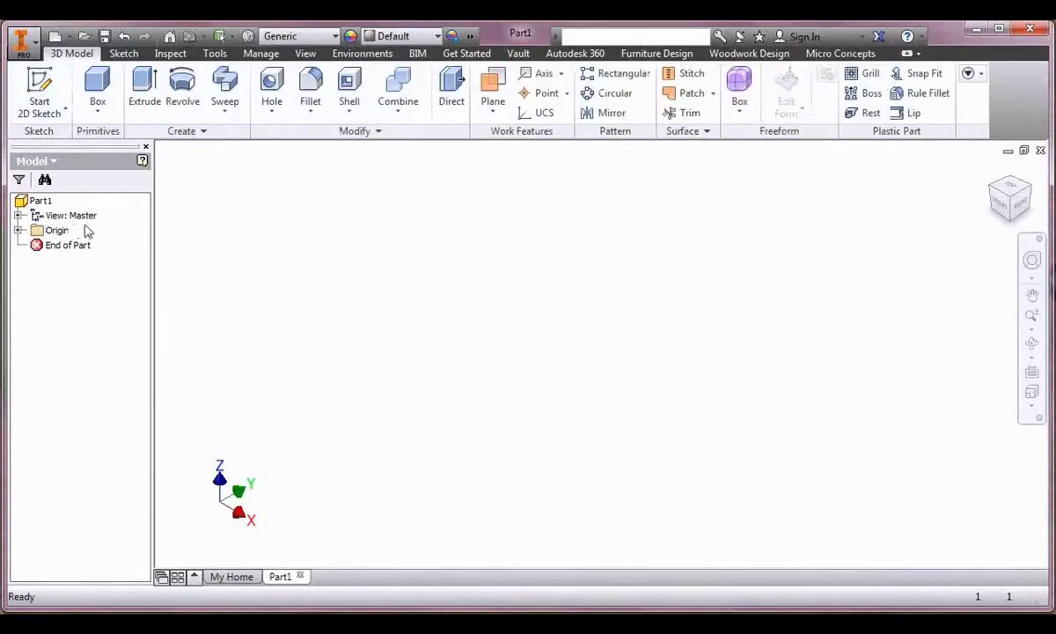
left_click(98, 104)
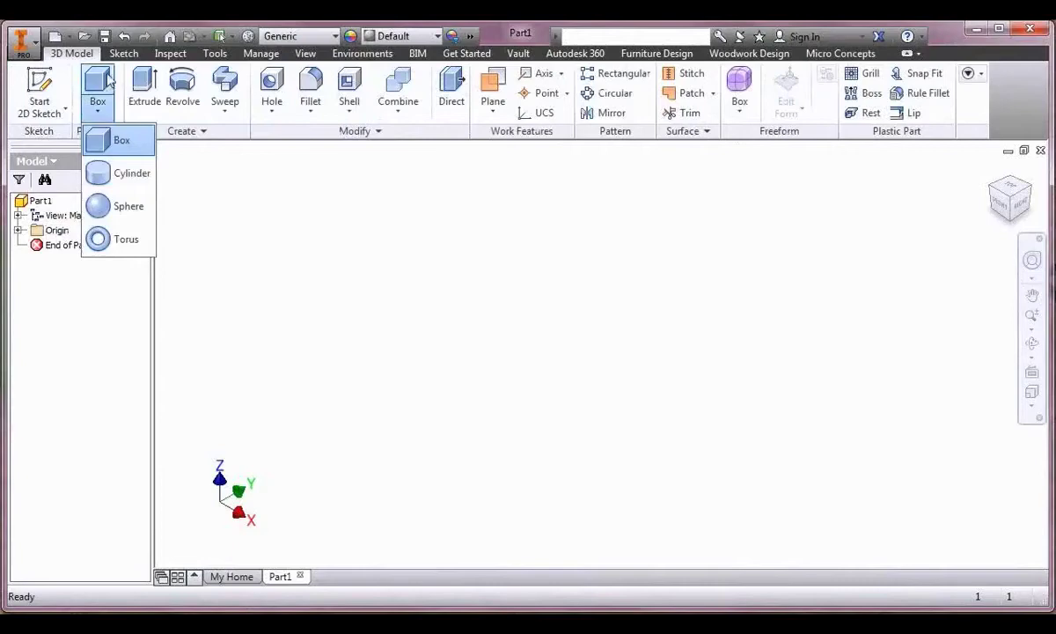
left_click(106, 139)
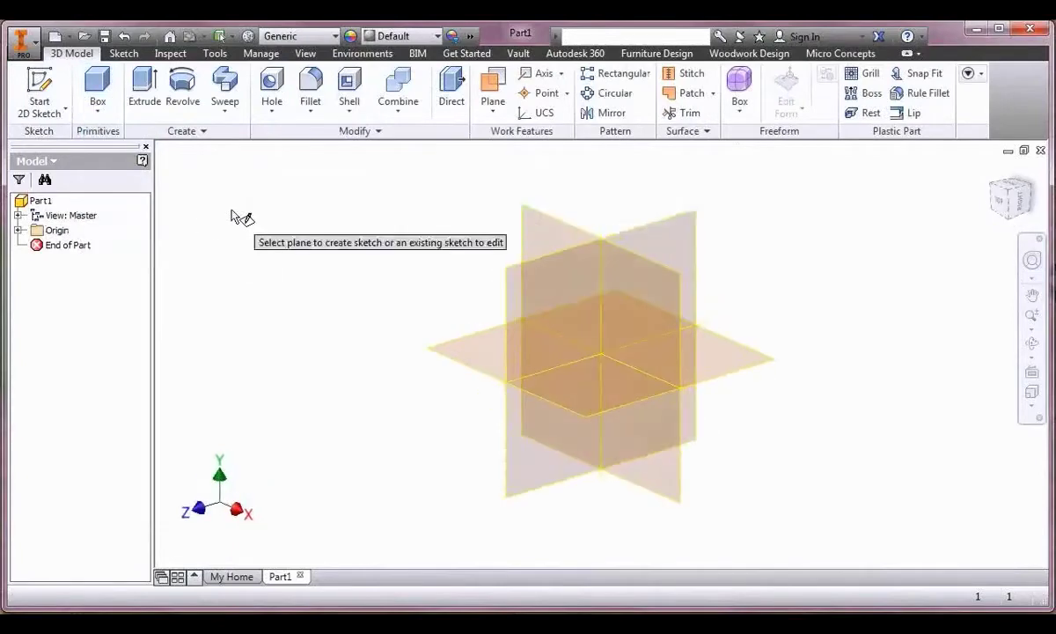
left_click(483, 347)
left_click(602, 354)
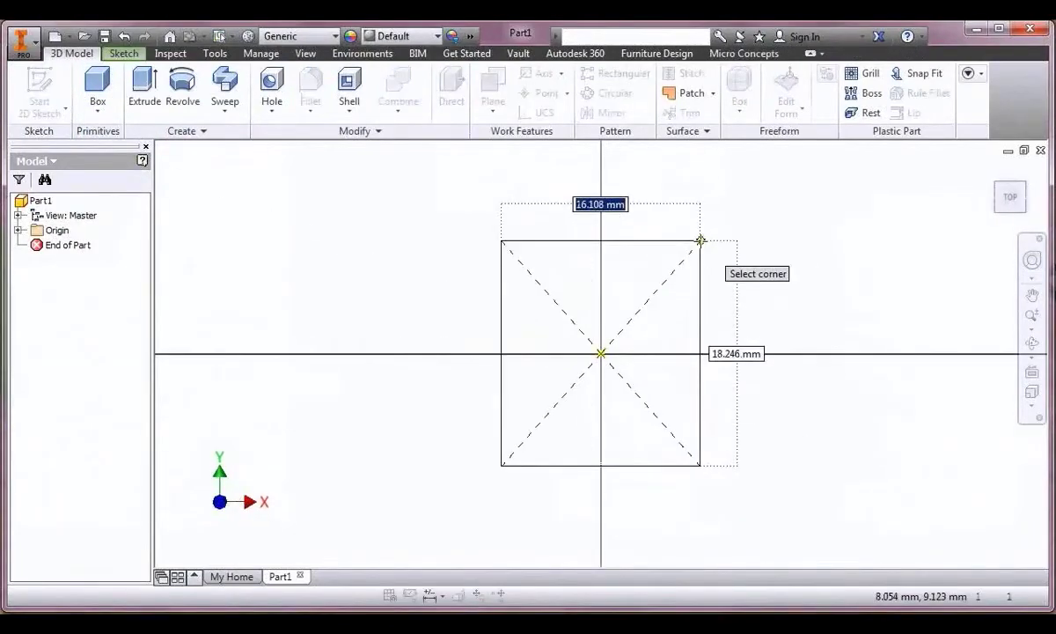
key("Tab")
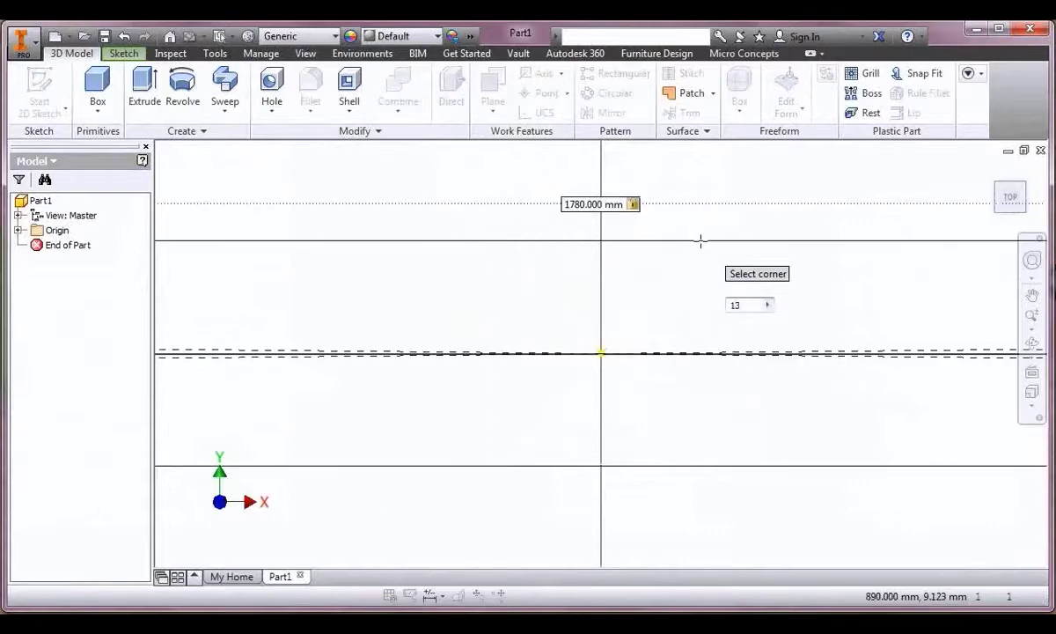
key("Return")
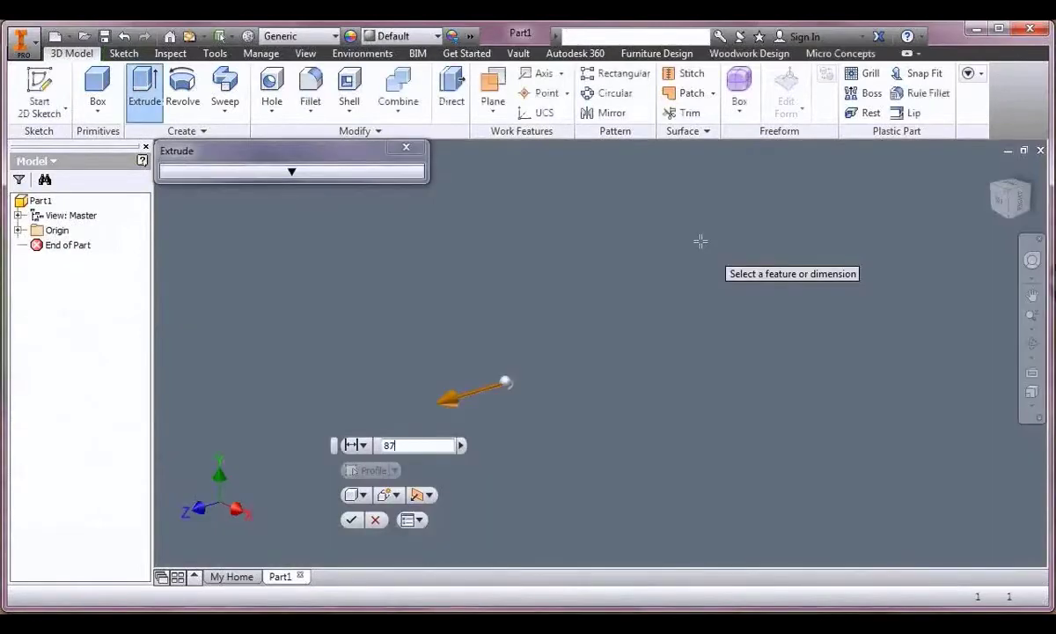
type("850")
key("Return")
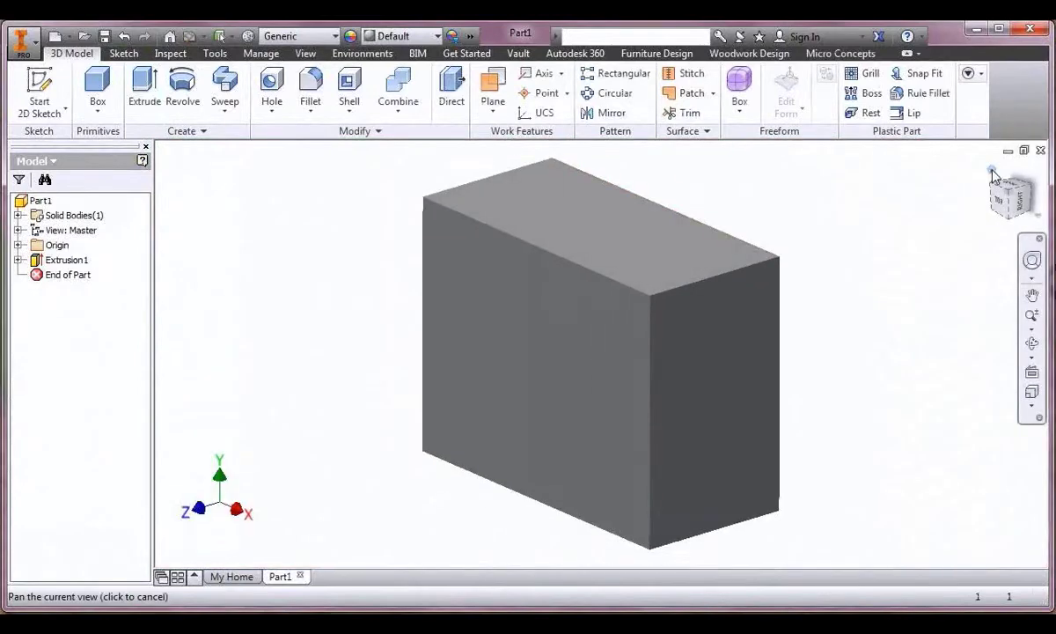
Set the body appearance of the solid to Clear - Blue.
left_click(992, 173)
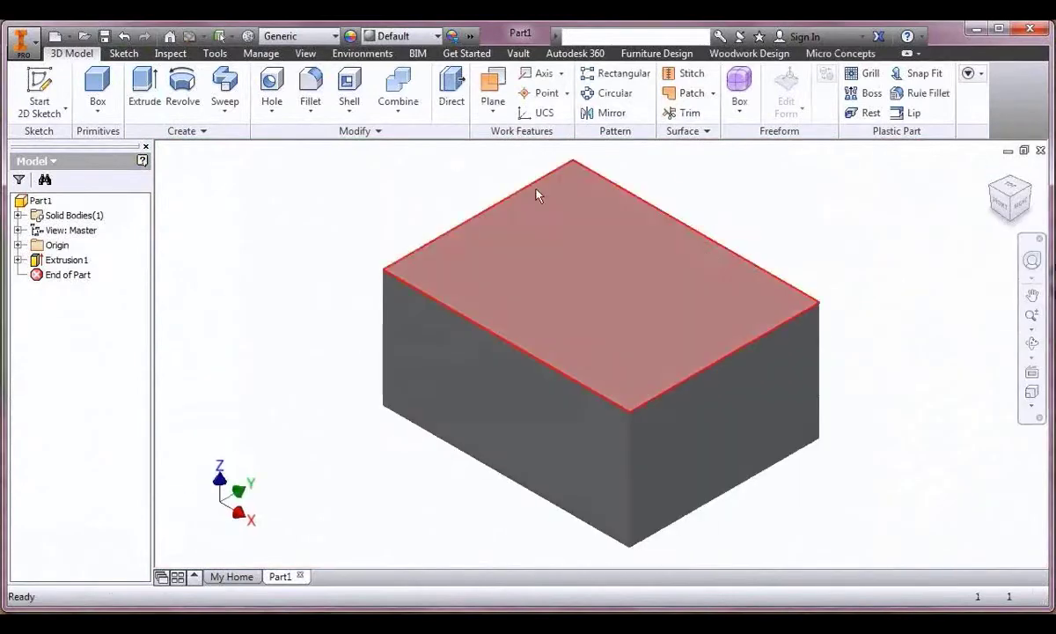
left_click(19, 245)
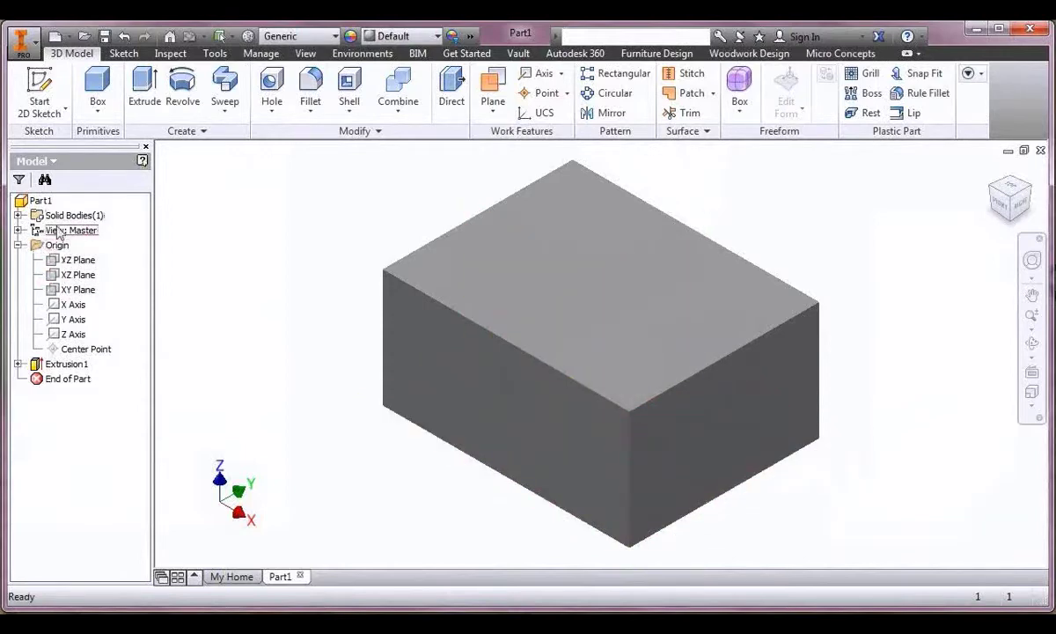
left_click(19, 215)
right_click(67, 230)
left_click(110, 398)
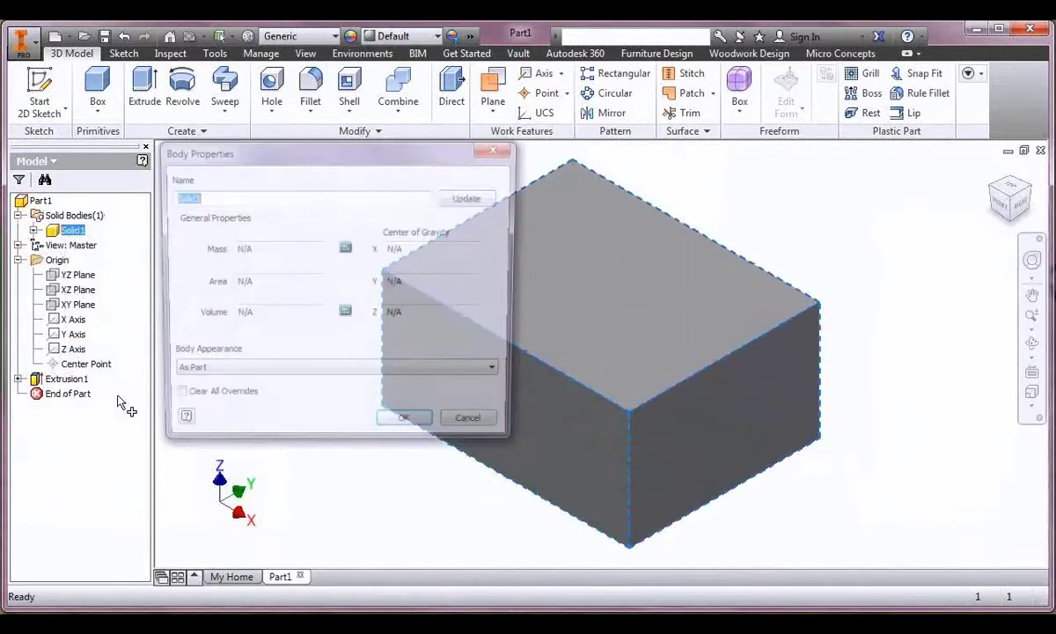
left_click(211, 374)
left_click(209, 283)
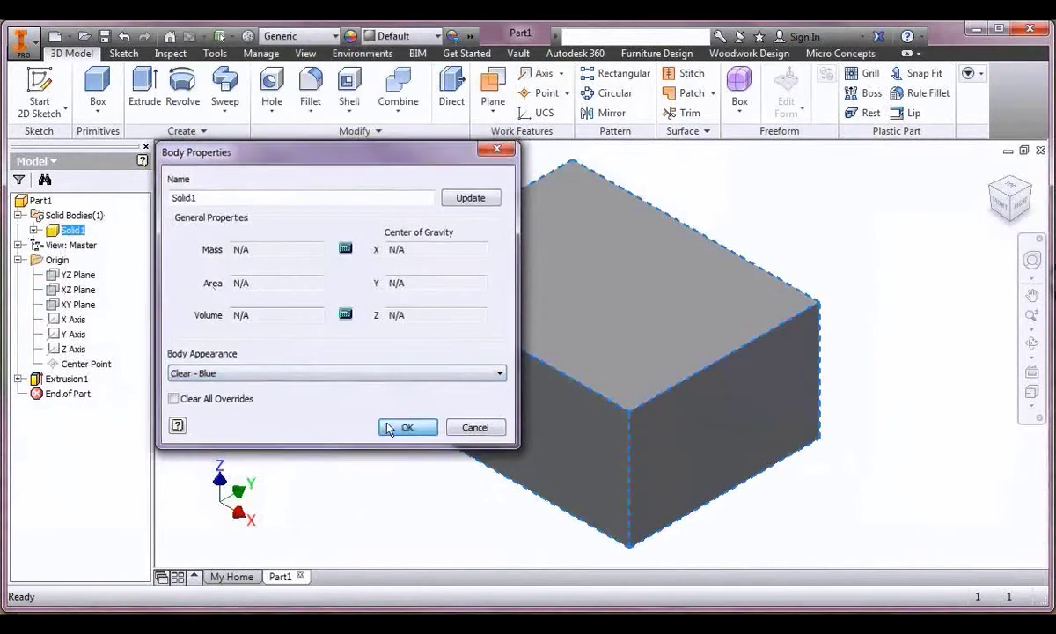
left_click(408, 428)
On the box's top face, sketch a vertical line from the front edge, a rising line, and a line about 651 mm long descending to the right edge.
left_click(840, 55)
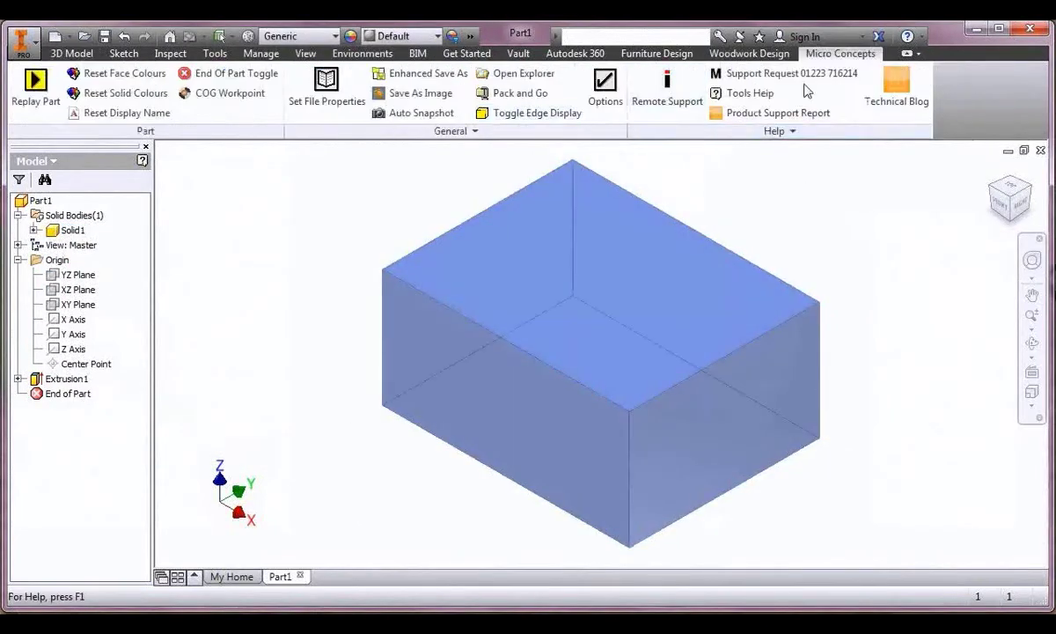
left_click(76, 54)
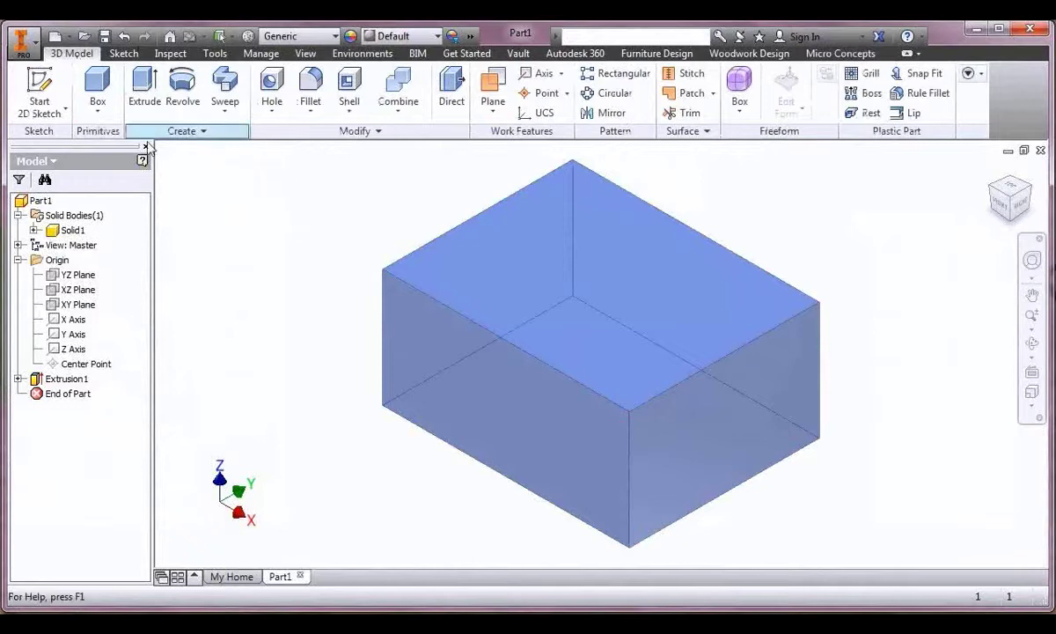
left_click(493, 275)
left_click(529, 261)
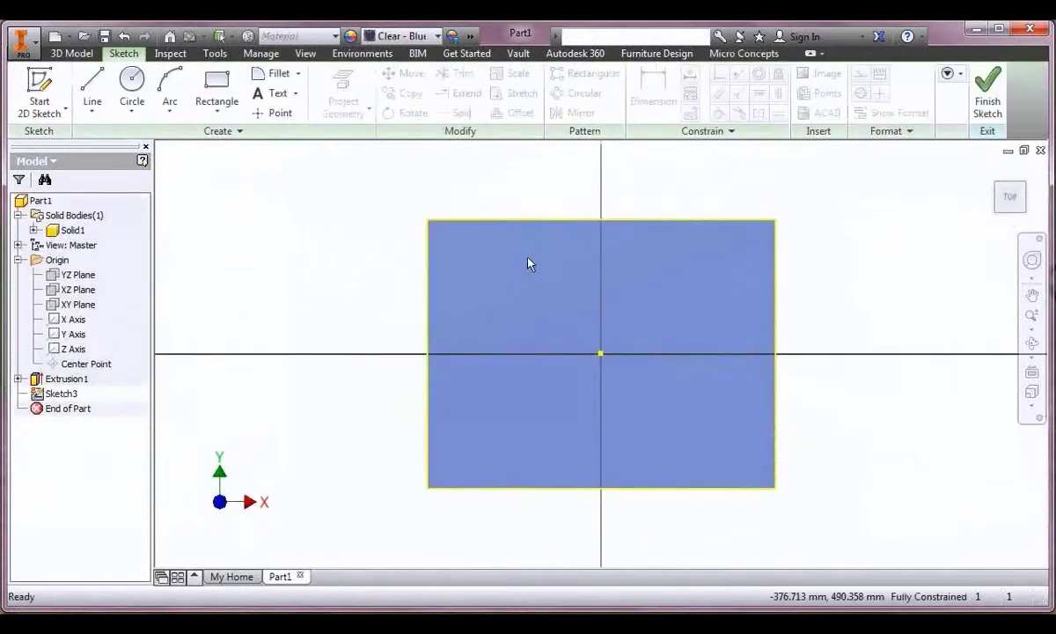
key("l")
left_click(497, 487)
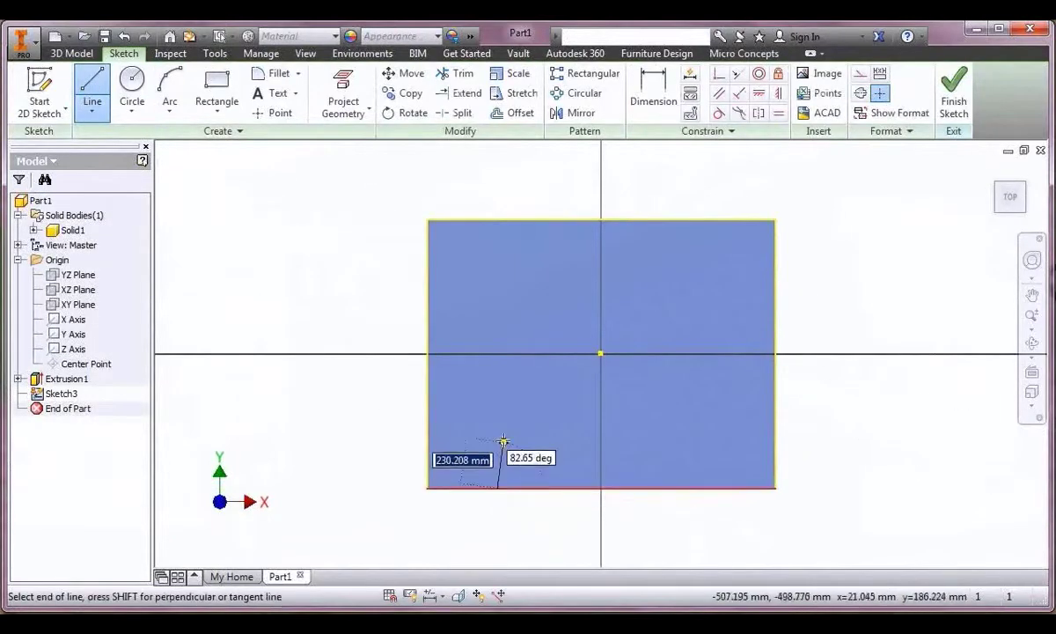
left_click(499, 432)
left_click(655, 390)
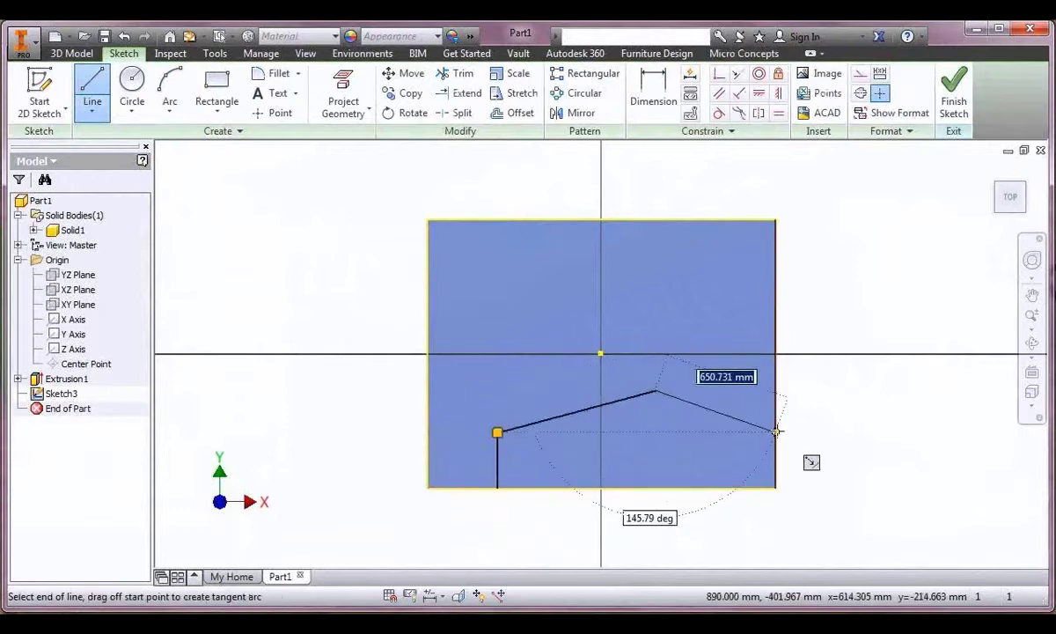
left_click(775, 433)
right_click(757, 438)
left_click(722, 462)
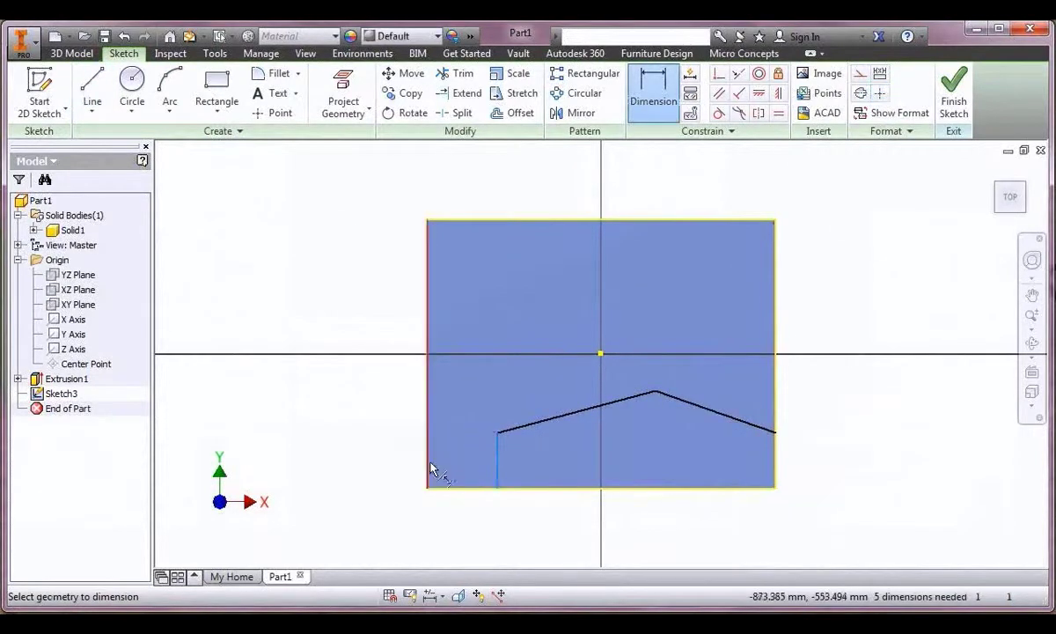
Dimension the short vertical line 500 mm from the face's left edge and the rising line at 36 degrees to the front edge.
left_click(454, 528)
type("500")
key("Return")
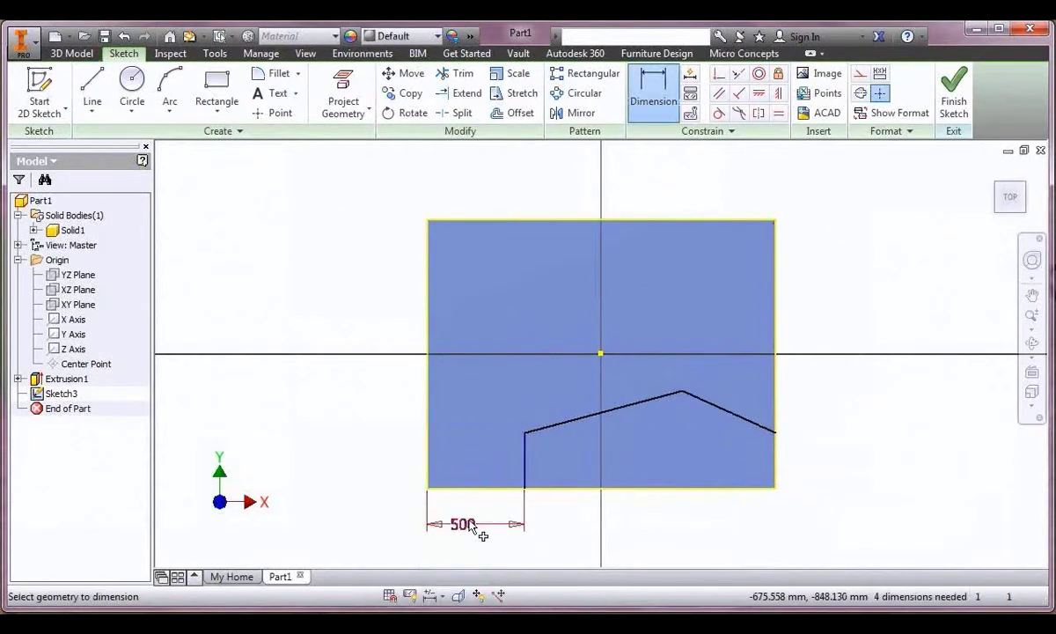
left_click(621, 414)
left_click(651, 487)
left_click(638, 456)
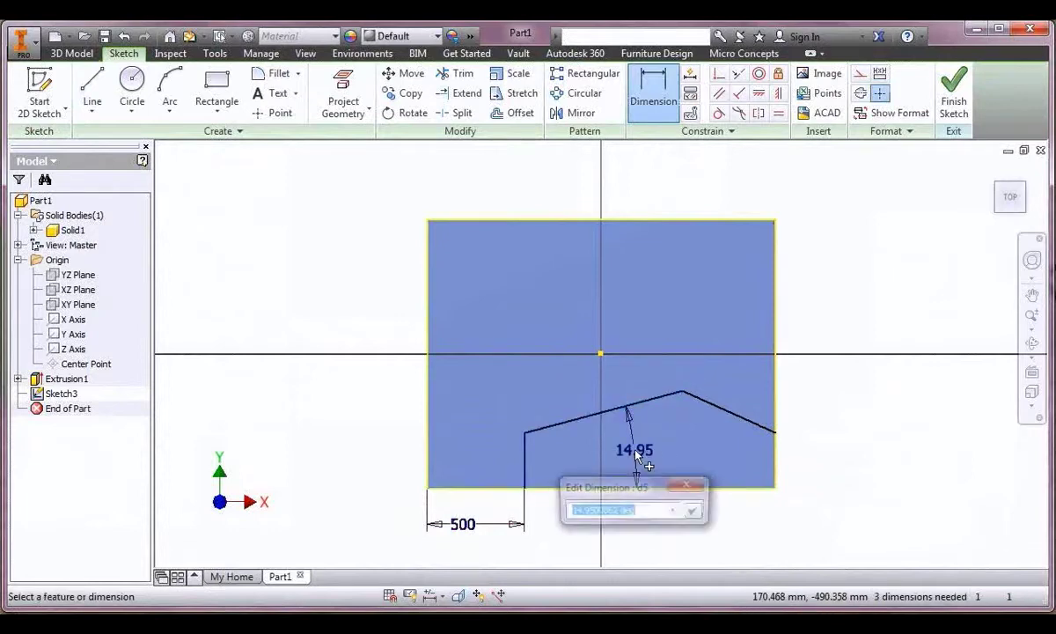
type("36")
key("Return")
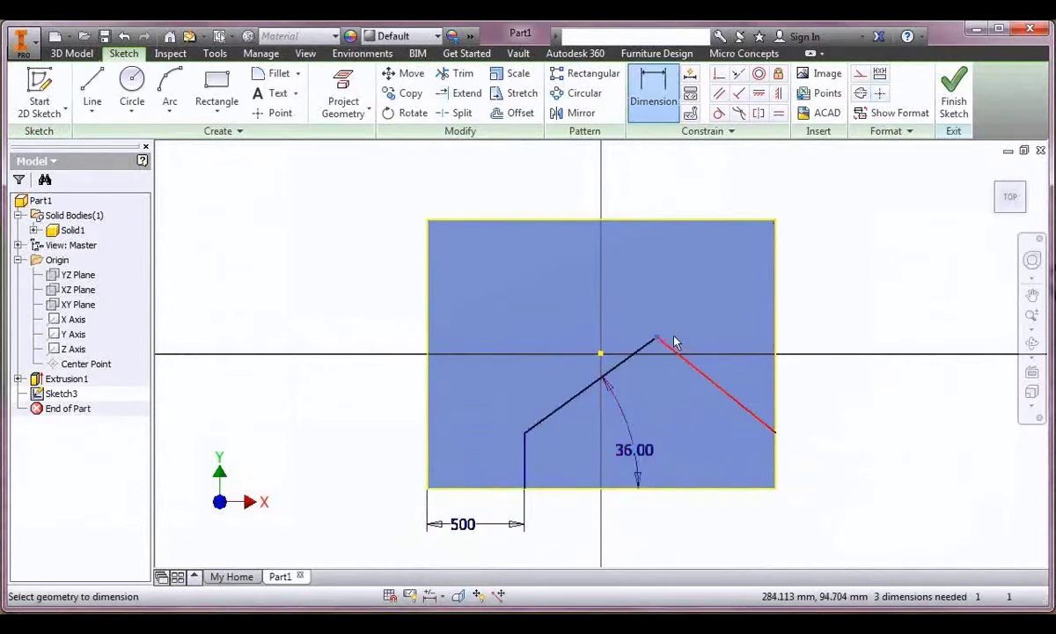
Dimension the profile's peak 640 mm and its end point on the right edge 840 mm from the face's back edge.
left_click(656, 338)
left_click(704, 220)
left_click(832, 275)
type("640")
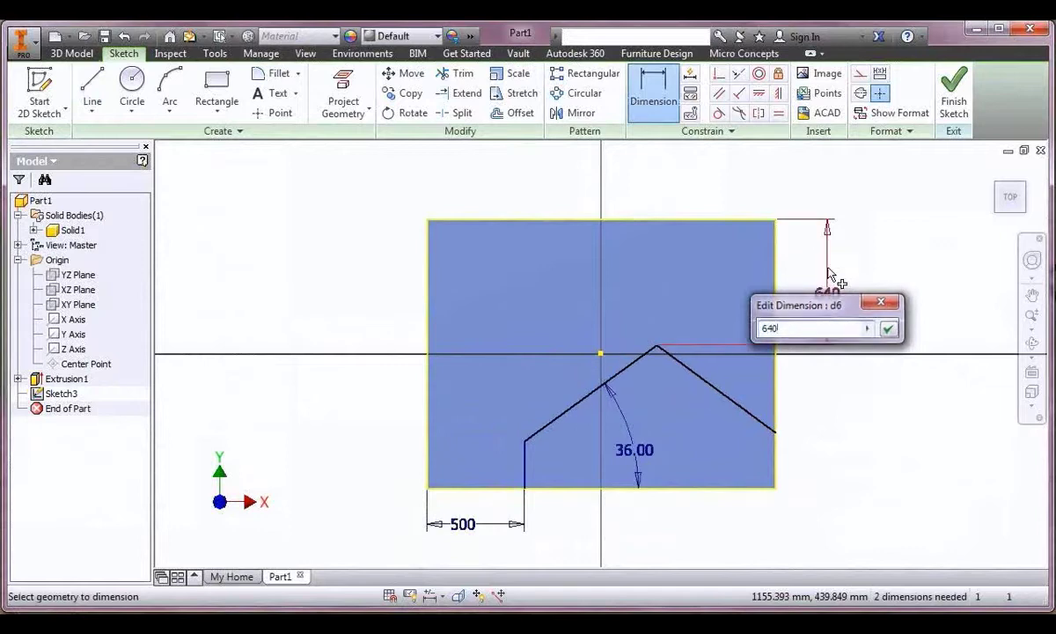
key("Return")
left_click(757, 220)
left_click(775, 432)
left_click(885, 319)
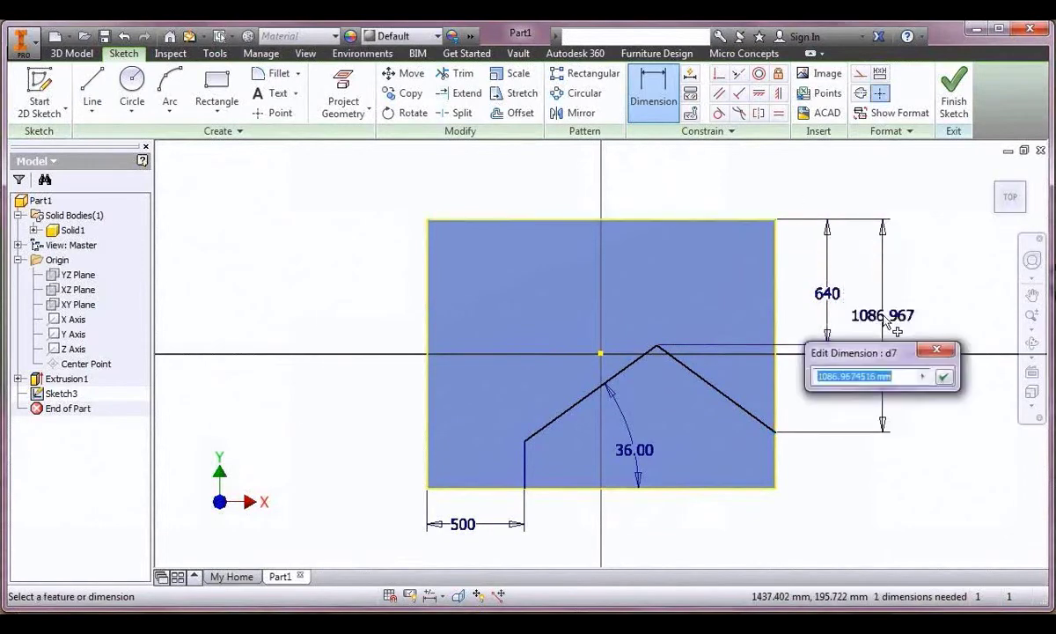
type("840")
key("Return")
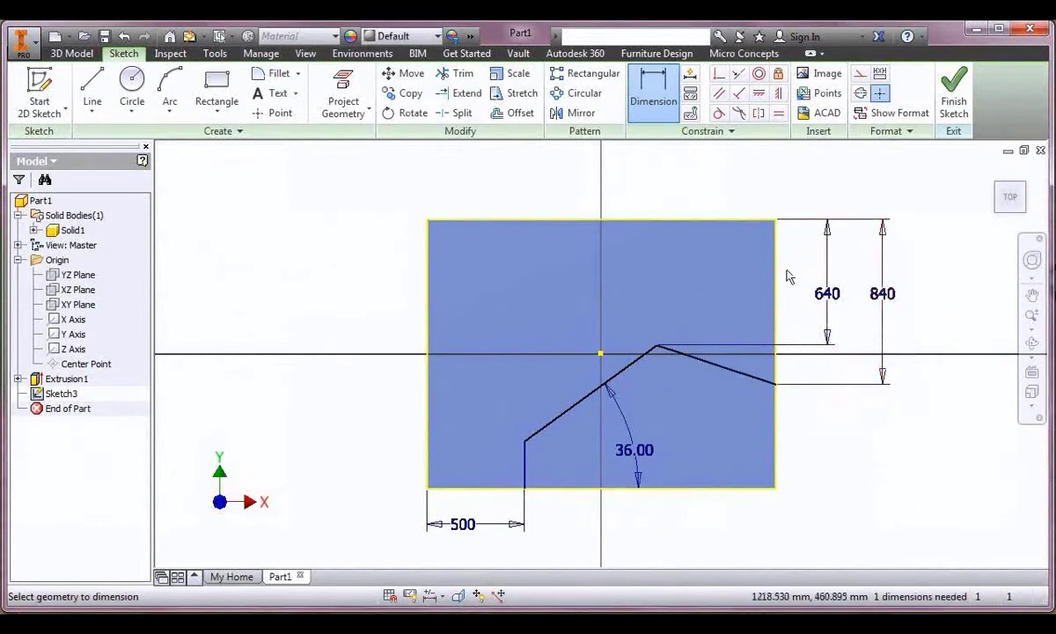
Dimension the profile's peak 590 mm from the face's right edge and finish the sketch.
left_click(660, 351)
left_click(775, 264)
left_click(720, 181)
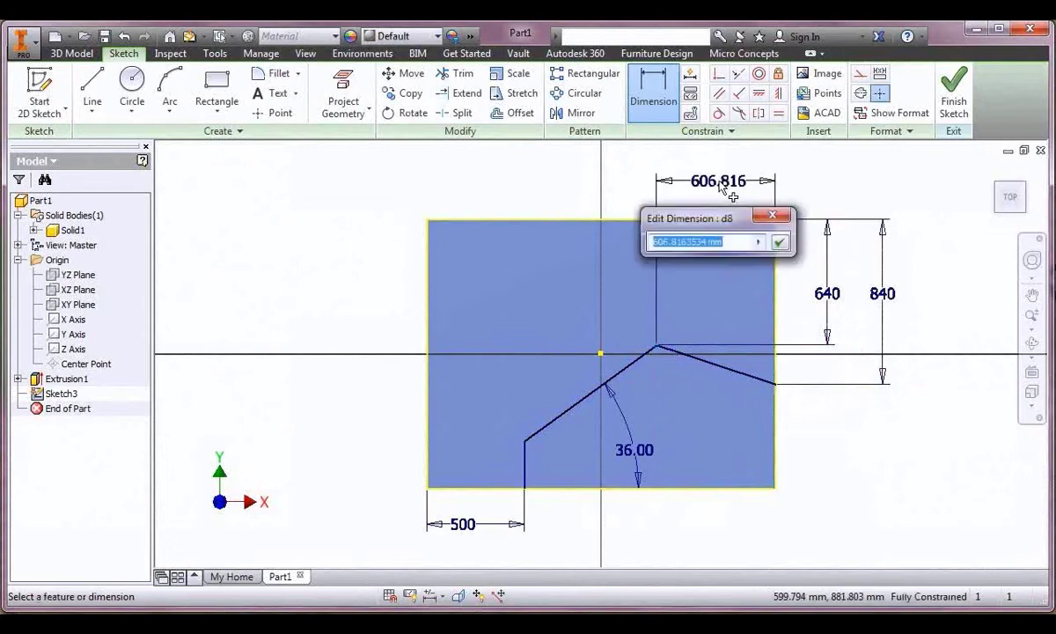
type("590")
key("Return")
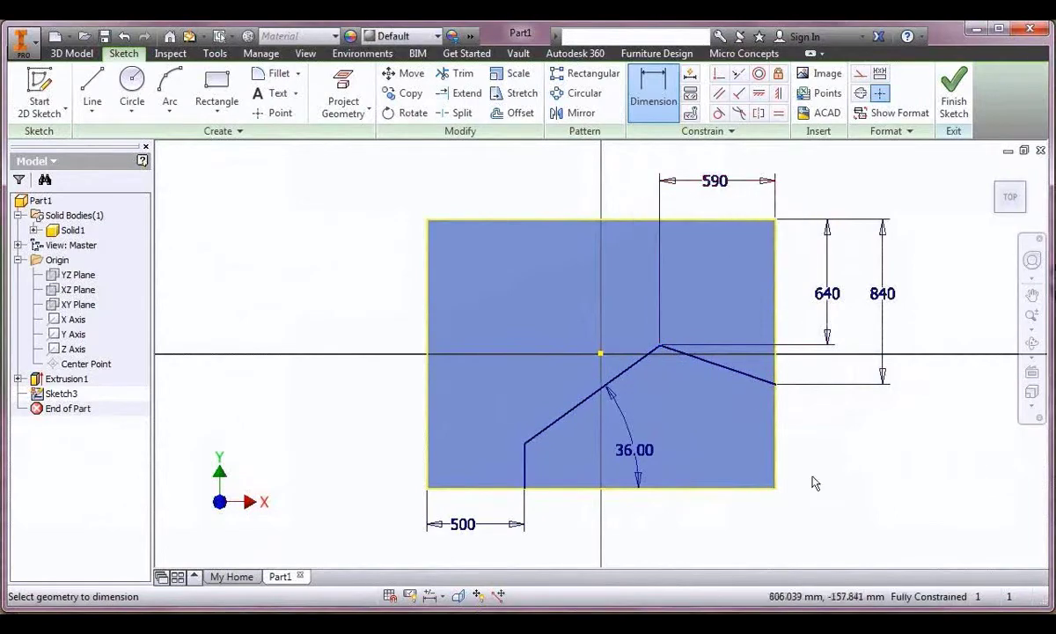
left_click(954, 93)
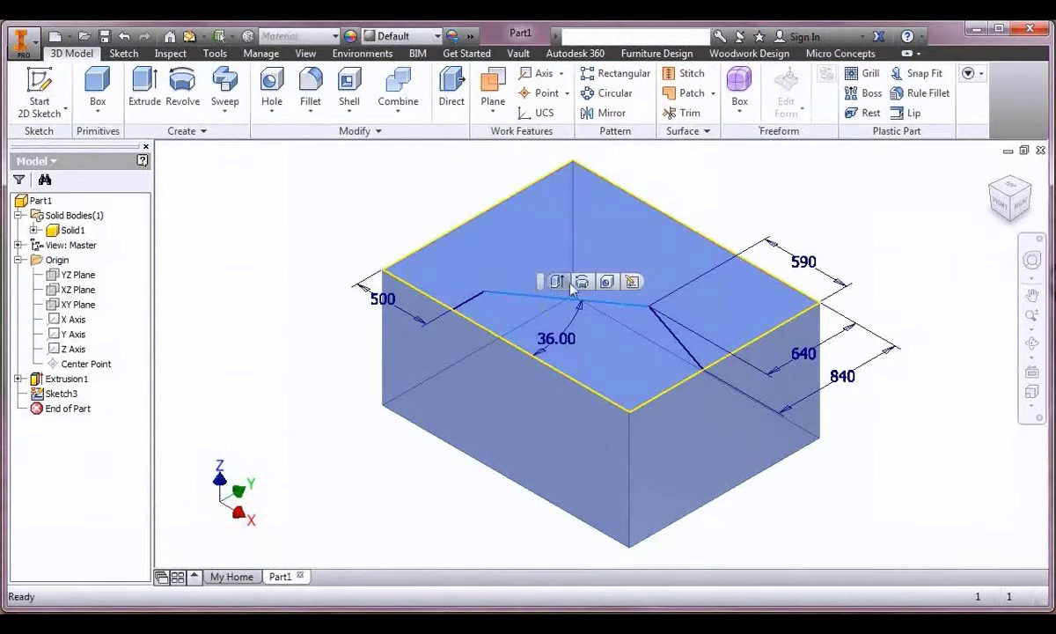
Extrude the front region enclosed by the sketched lines as a cut through all of the box.
left_click(581, 285)
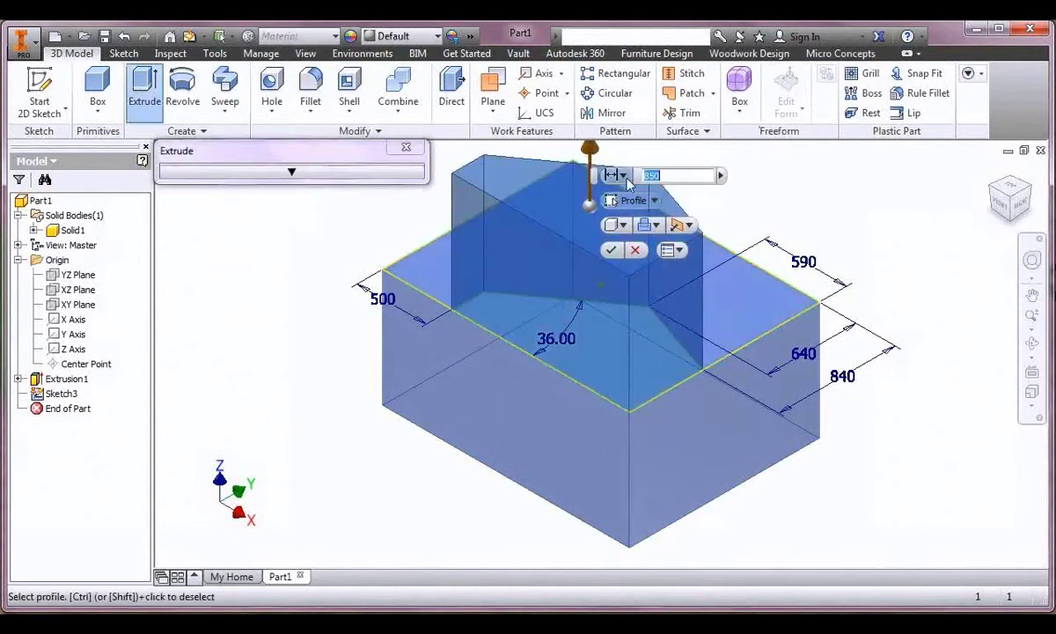
left_click(622, 175)
left_click(651, 269)
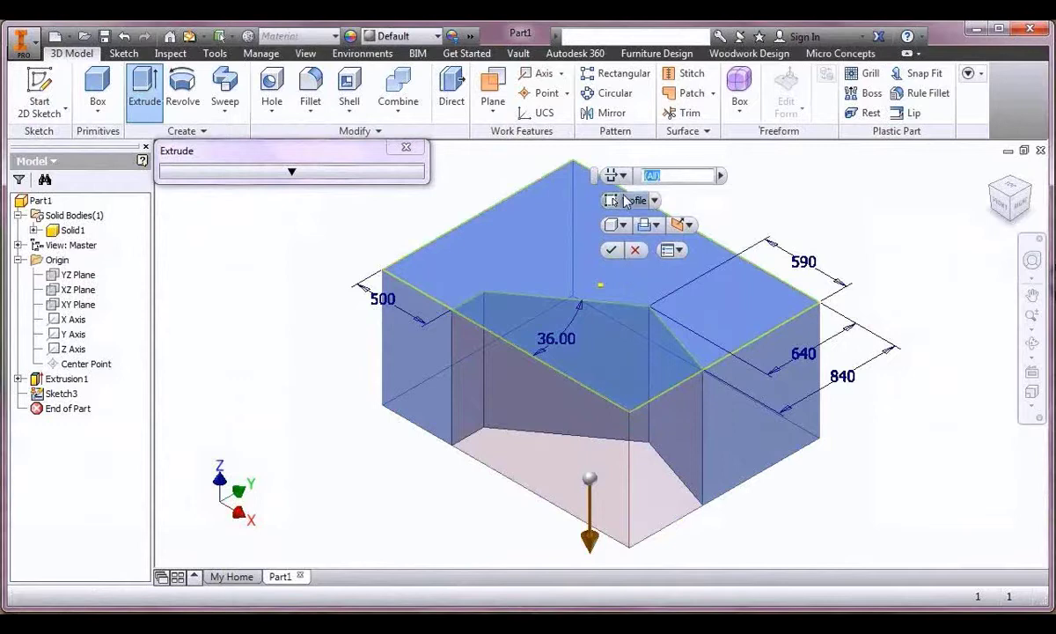
left_click(611, 250)
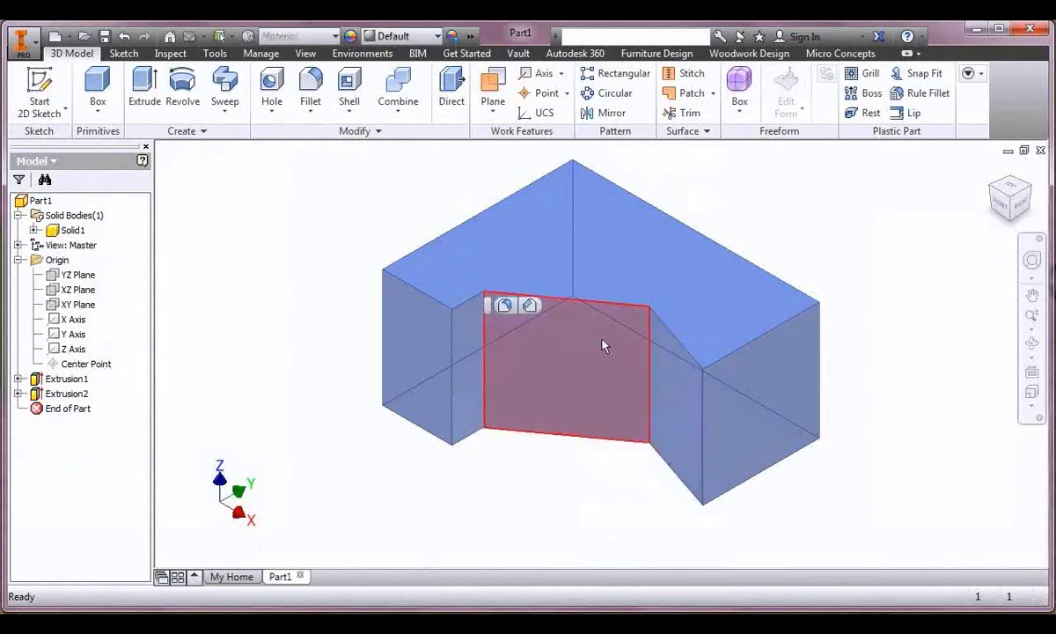
Fillet the two inner vertical edges of the cutout with a 200 mm radius.
left_click(505, 305)
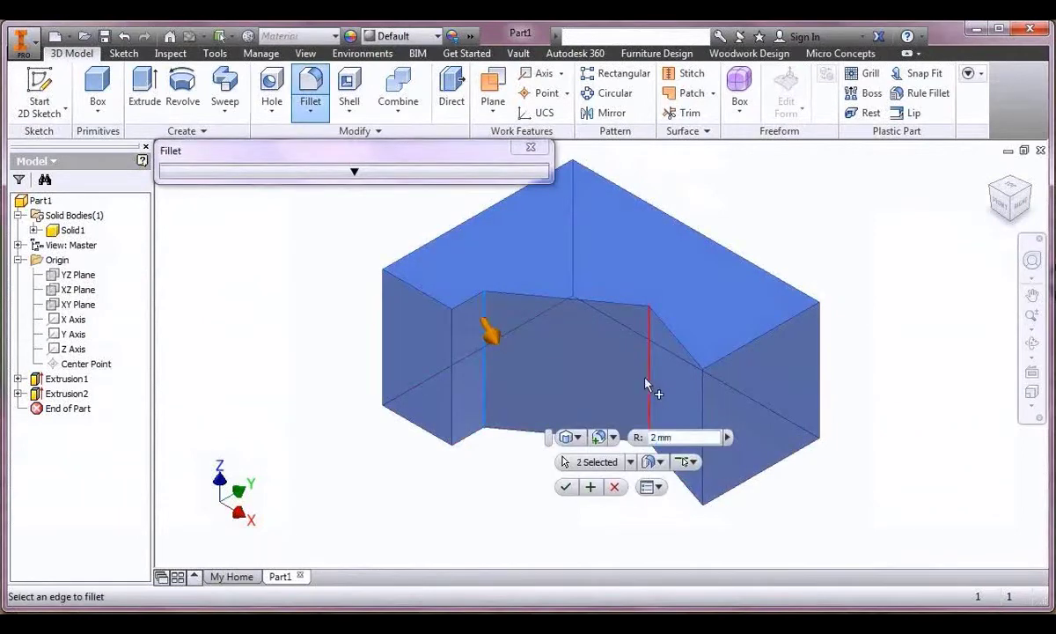
left_click_drag(607, 396, 625, 401)
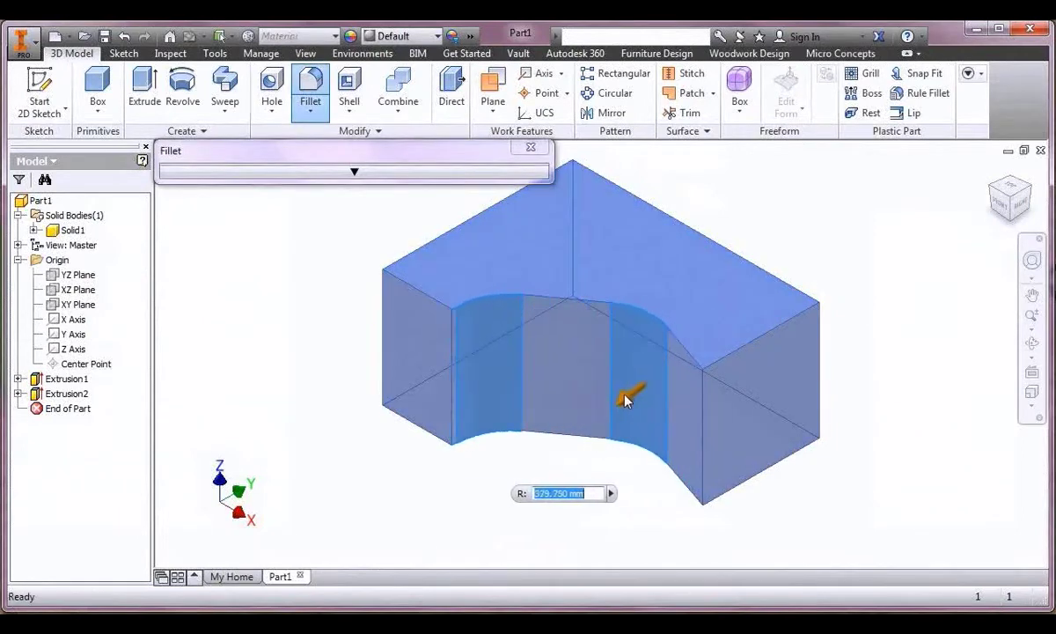
type("200")
left_click(475, 542)
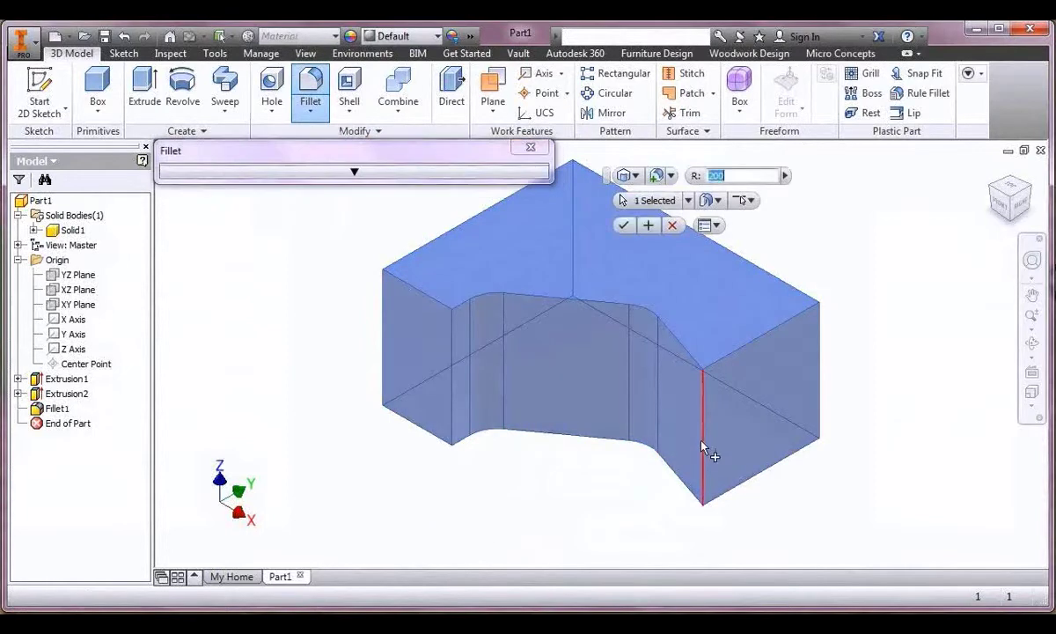
Fillet the outer vertical edge where the cutout meets the right face with a 200 mm radius.
left_click(702, 440)
type("2")
key("Return")
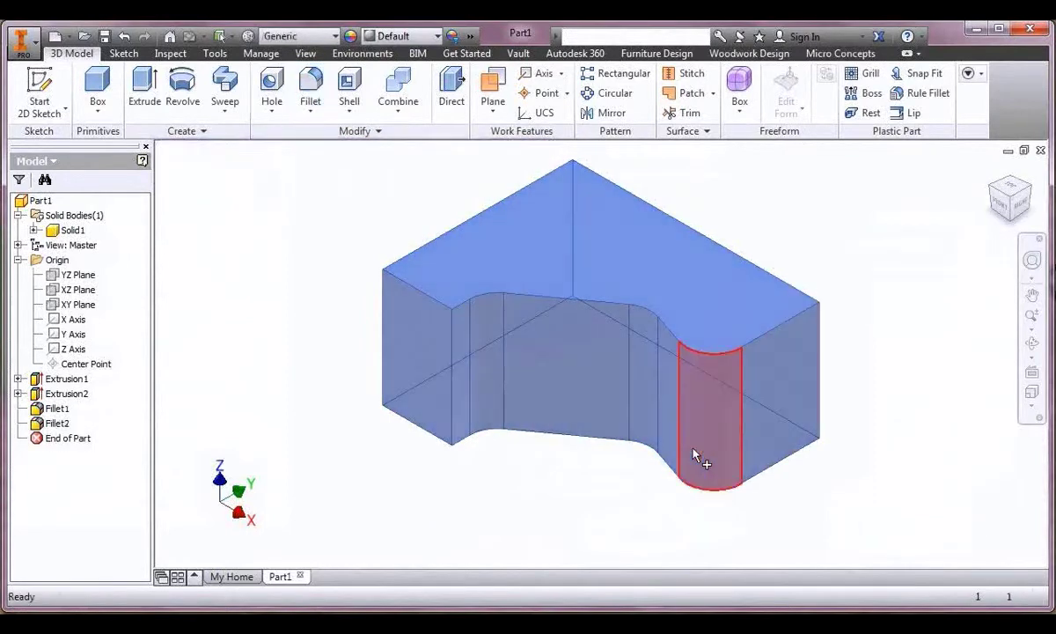
Set up a 25 mm shell of the solid with the bottom, right and all front faces removed.
left_click(349, 88)
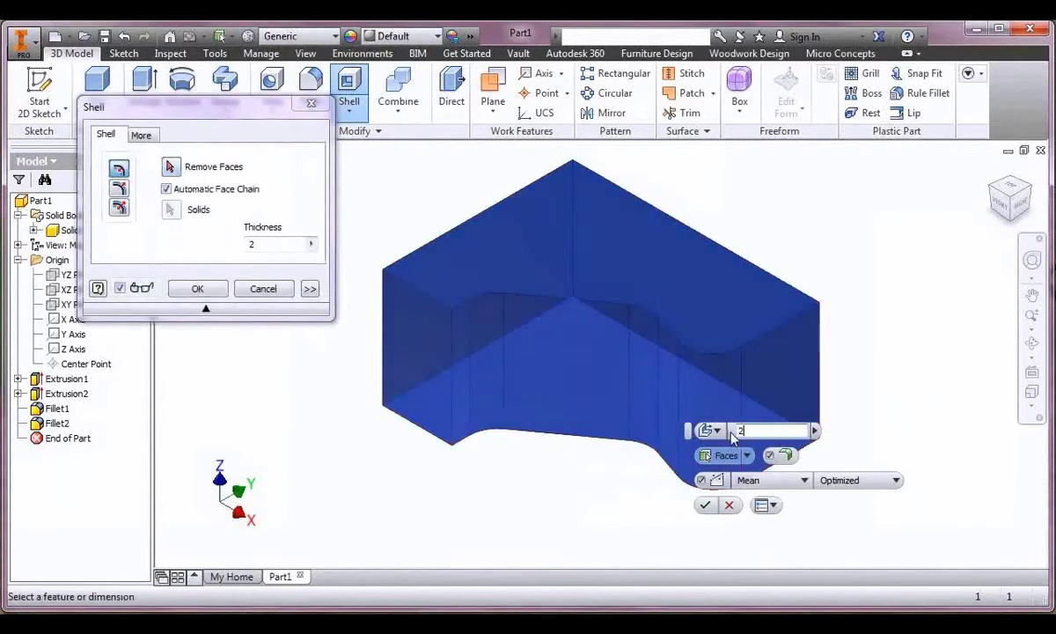
type("5")
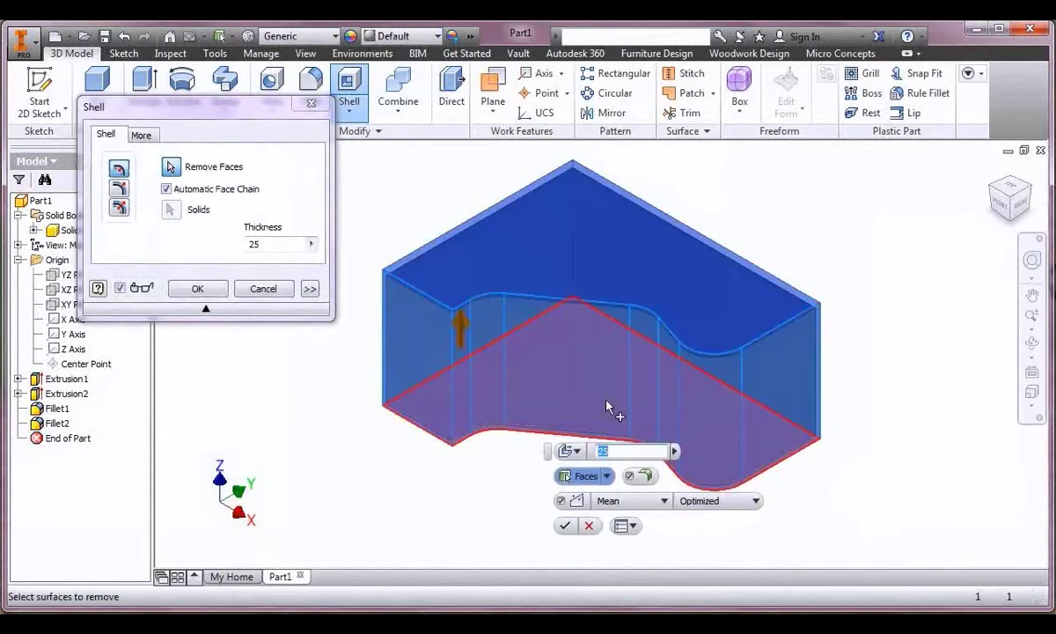
left_click(608, 407)
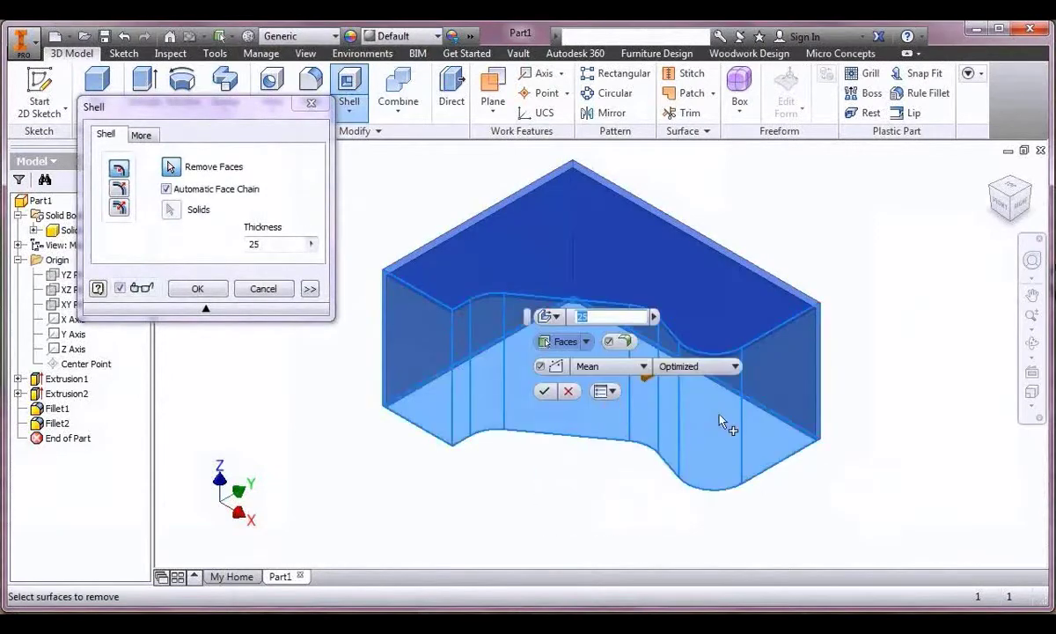
Add a unique face thickness of THK=18 for the left and back walls and apply the shell.
left_click(206, 310)
left_click(208, 127)
left_click(310, 289)
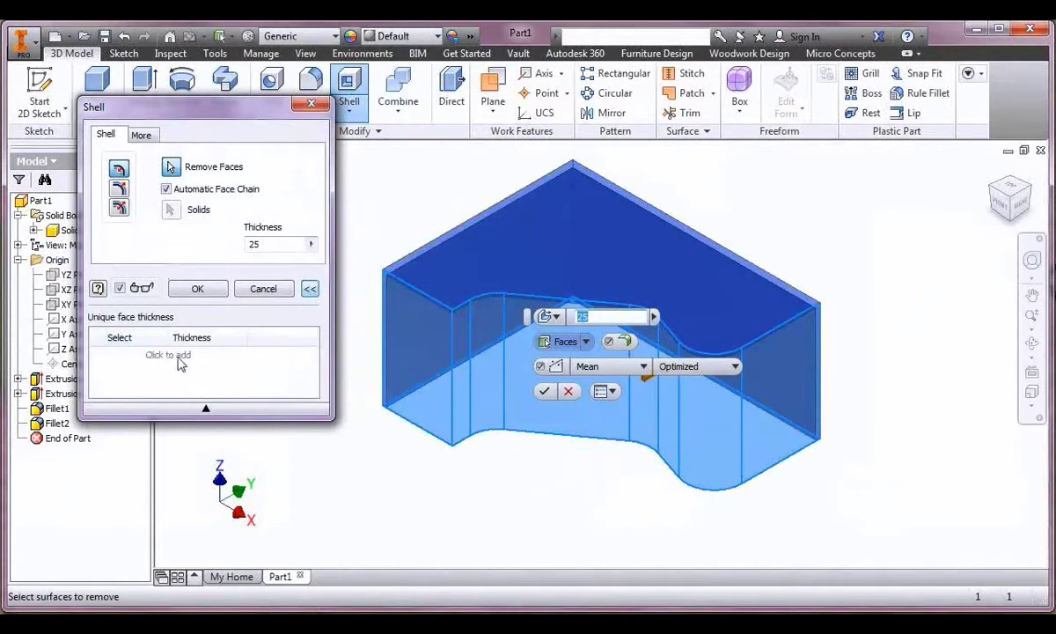
left_click(176, 357)
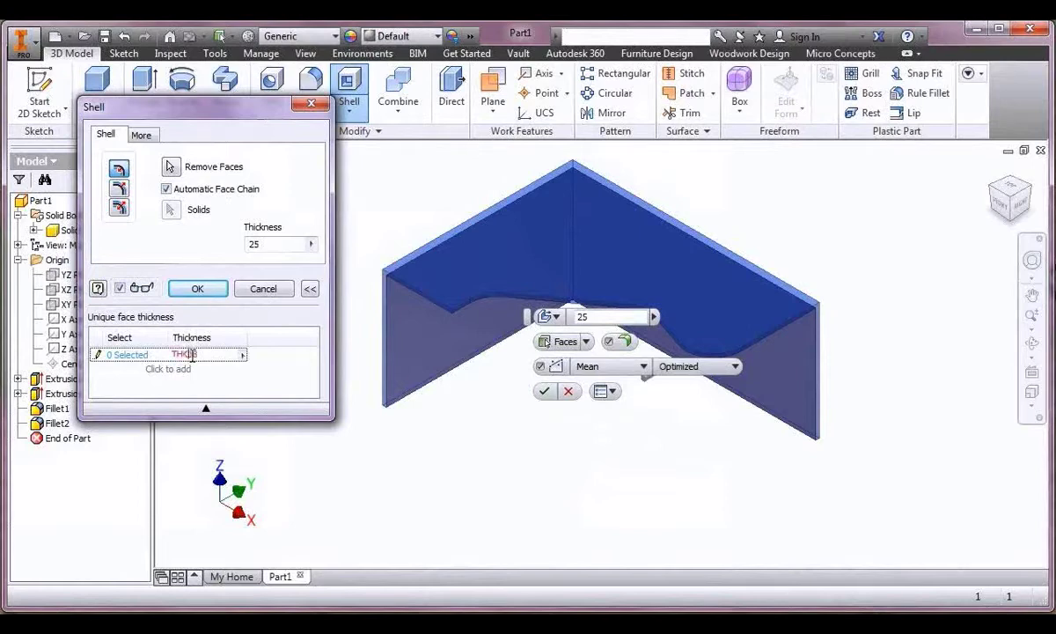
left_click(133, 354)
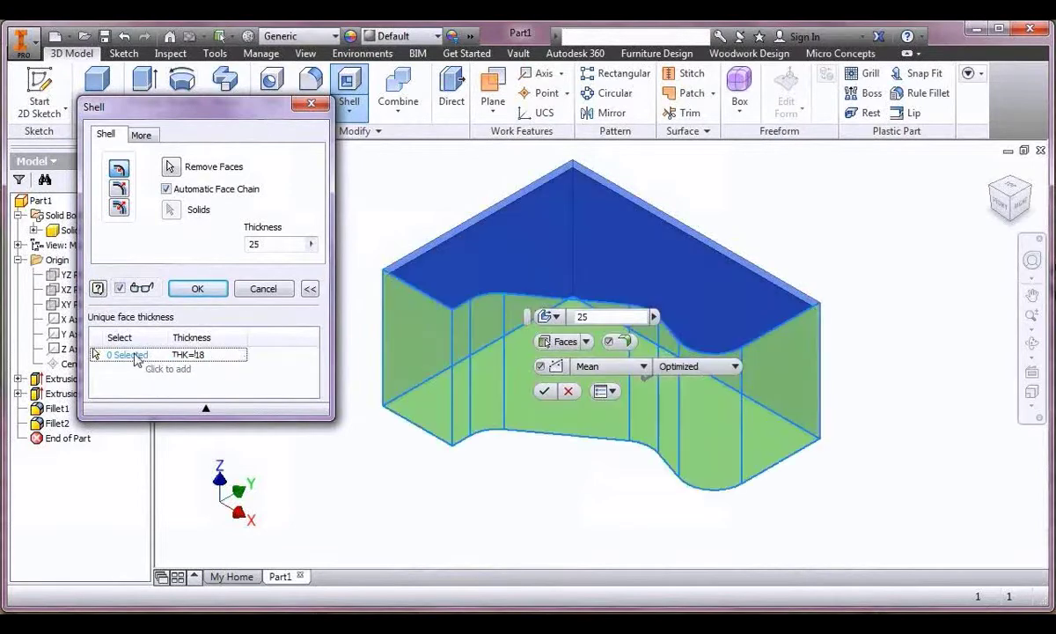
left_click(387, 361)
left_click(769, 310)
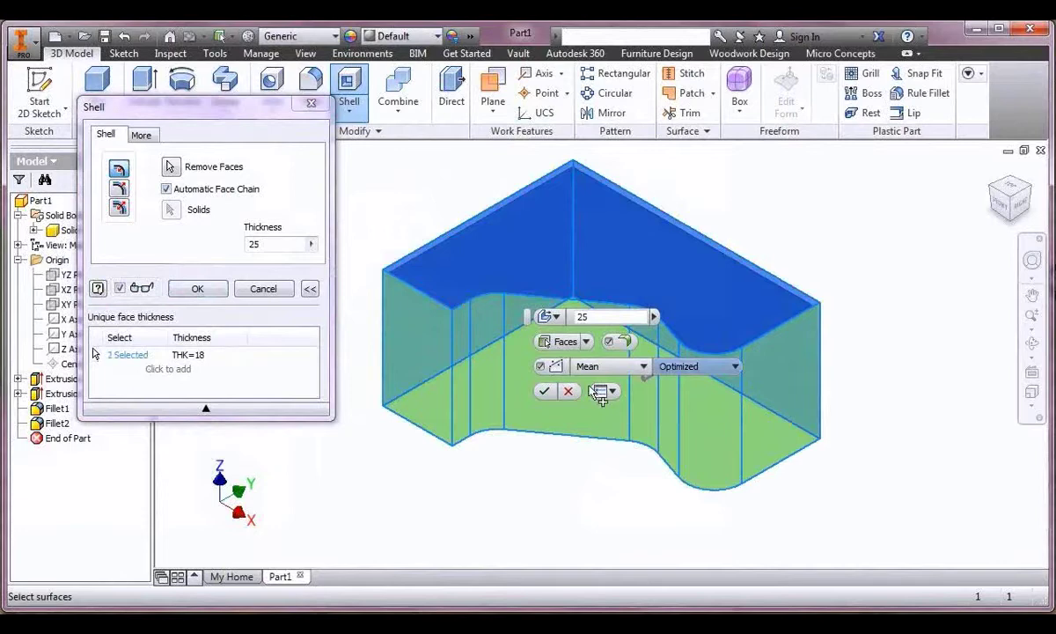
left_click(545, 395)
Create a sketch on the shell's top face using its projected outline and finish it.
scroll(382, 277, "down", 8)
scroll(379, 304, "up", 6)
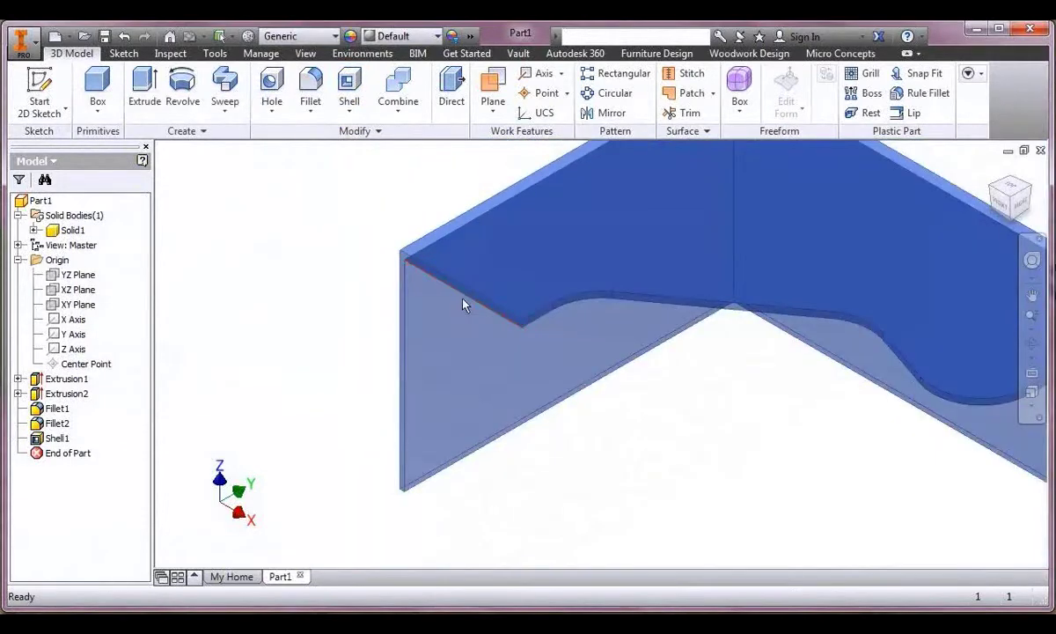
scroll(465, 303, "down", 3)
left_click(461, 302)
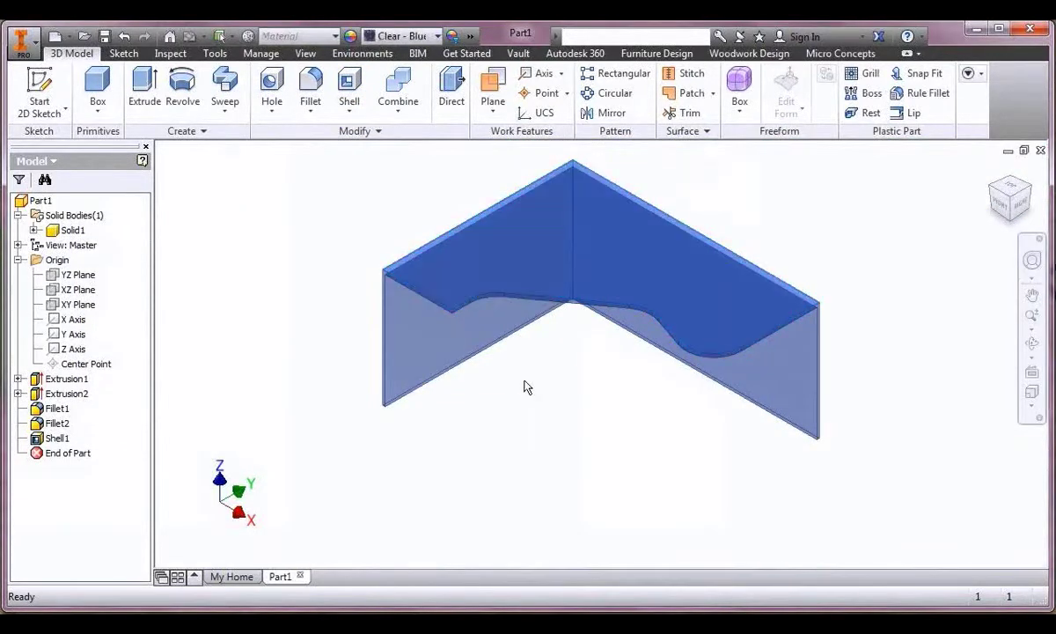
left_click(649, 228)
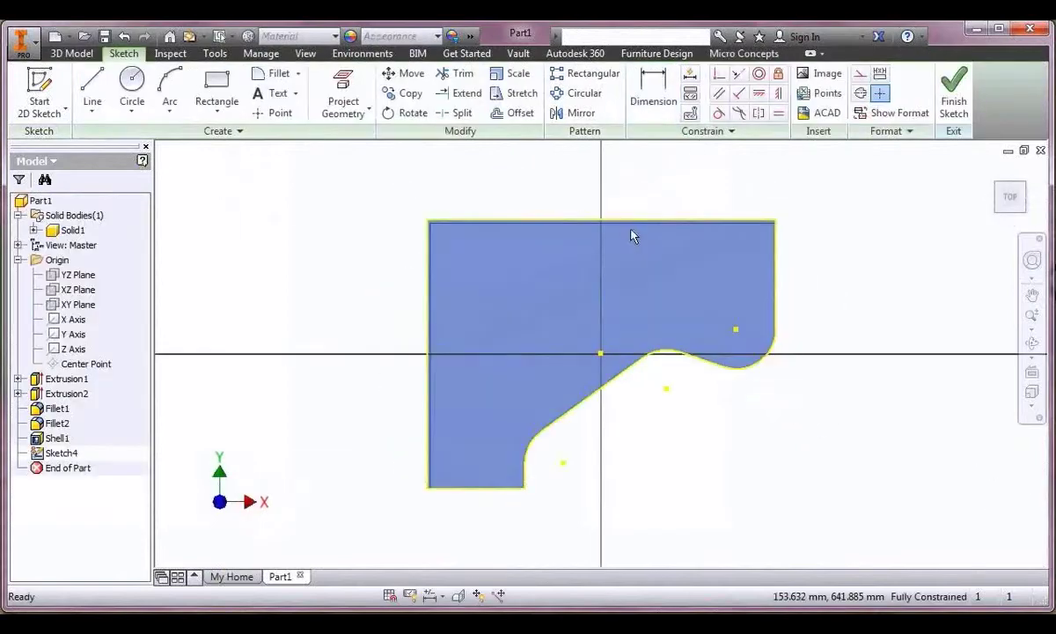
left_click(952, 94)
Extrude the top outline as a new solid down to the underside of the top panel.
key("e")
left_click(697, 176)
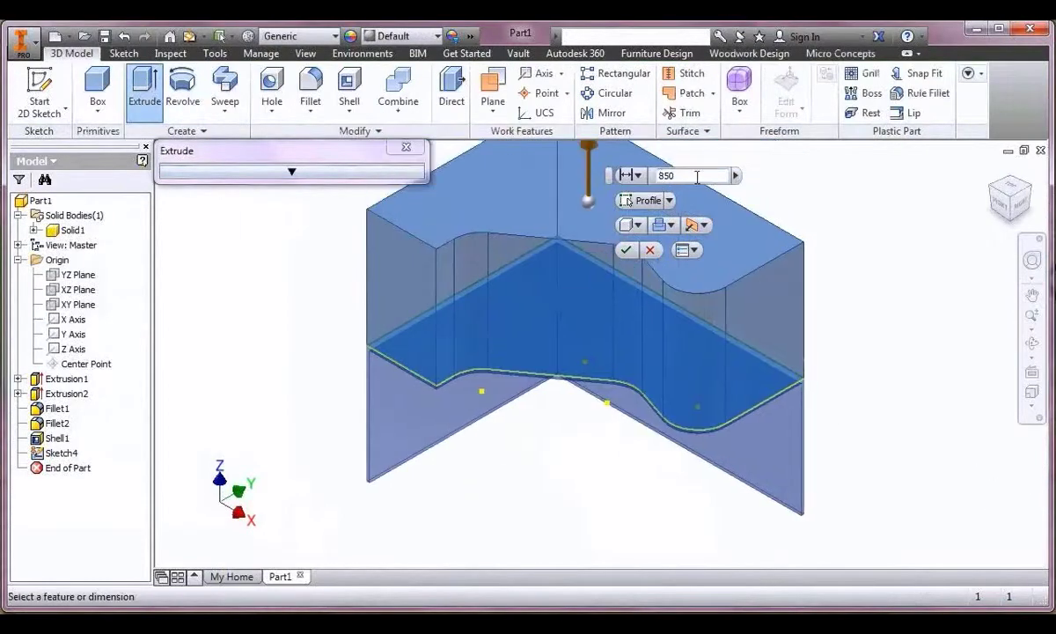
left_click(672, 231)
left_click(698, 300)
left_click(632, 175)
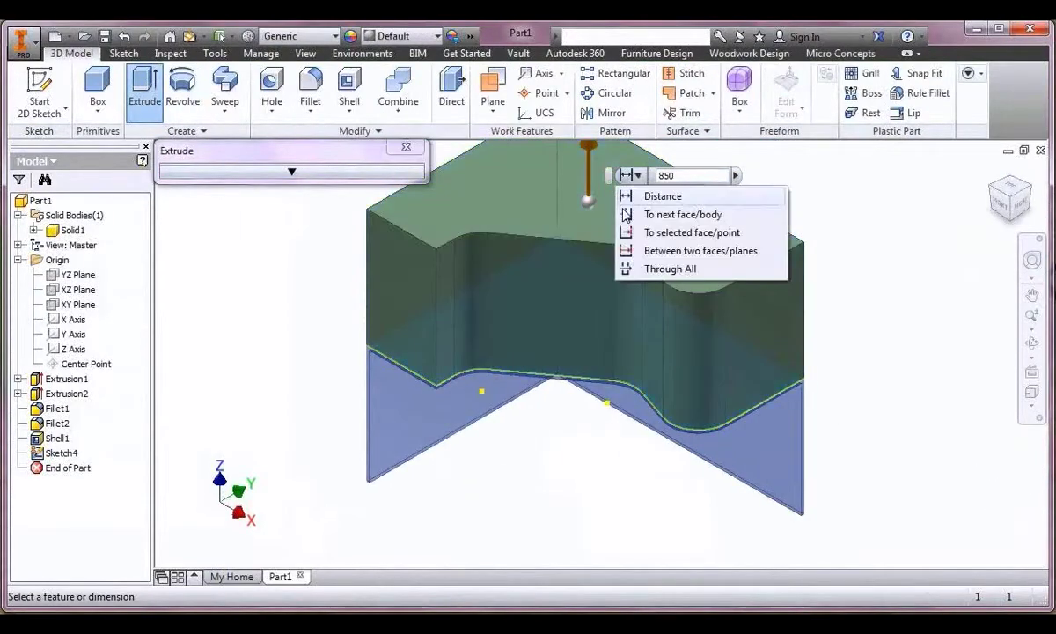
left_click(669, 281)
left_click(581, 380)
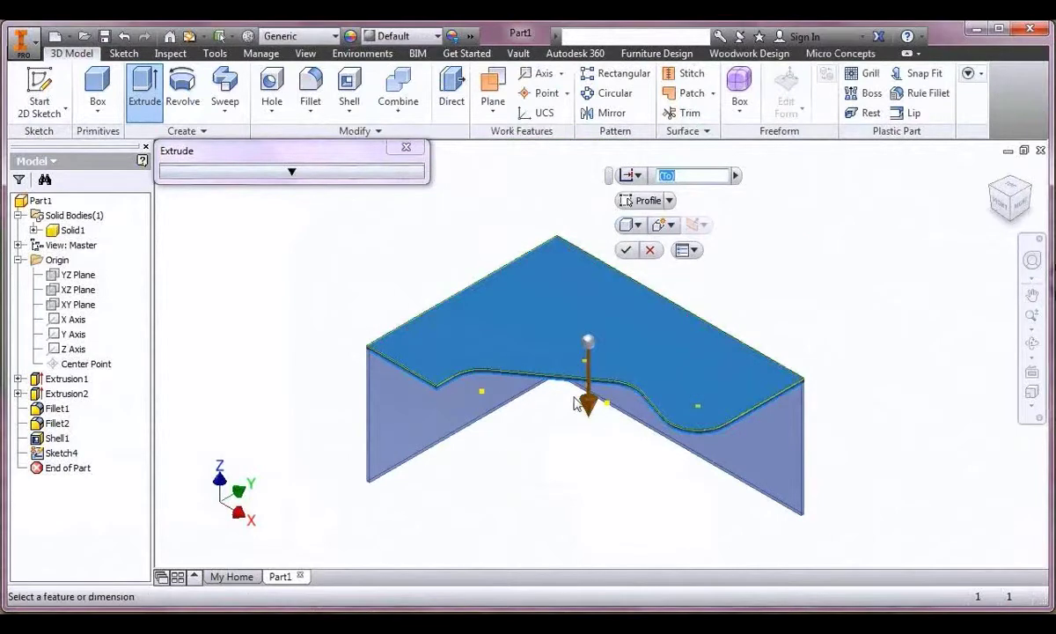
left_click(627, 250)
Hide the shell body Solid1 and move the top panel's long back face by -THK with a Direct edit.
right_click(70, 230)
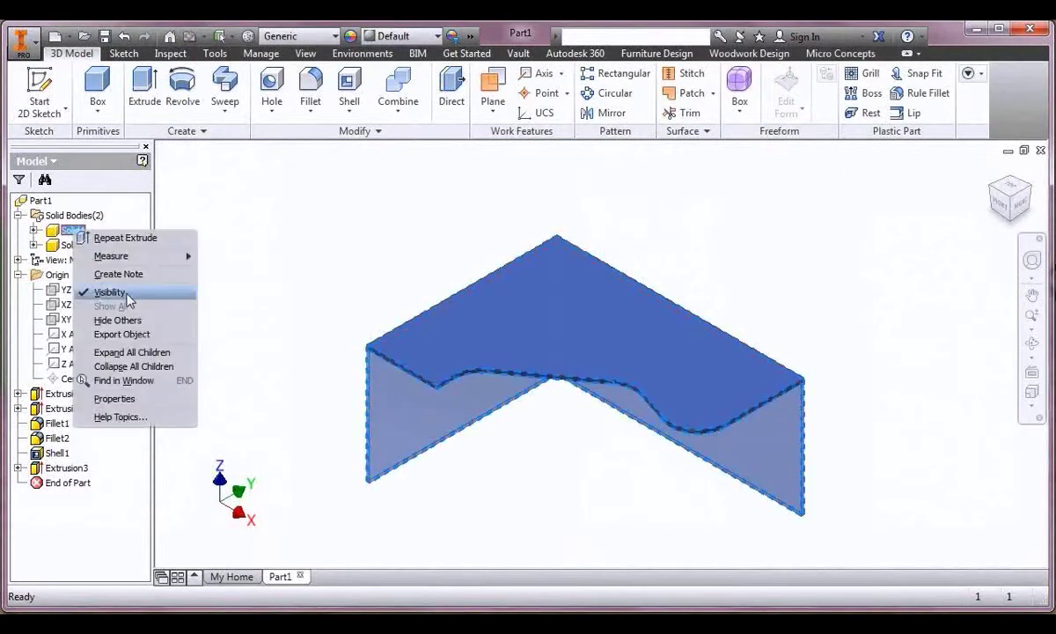
left_click(111, 294)
left_click(1031, 184)
scroll(668, 437, "down", 4)
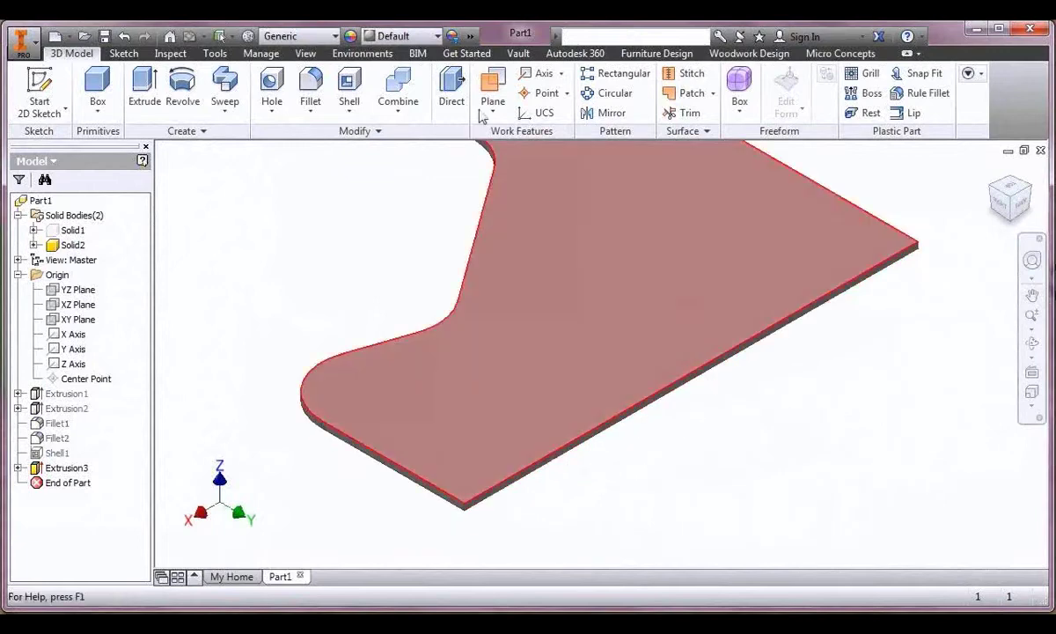
left_click(453, 92)
left_click(729, 368)
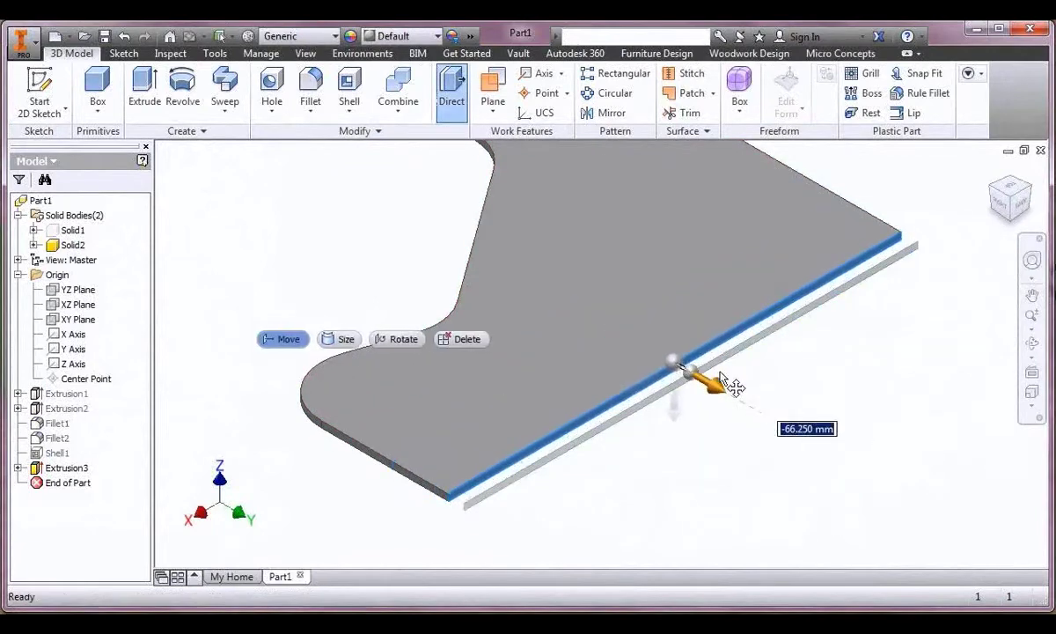
type("-THK")
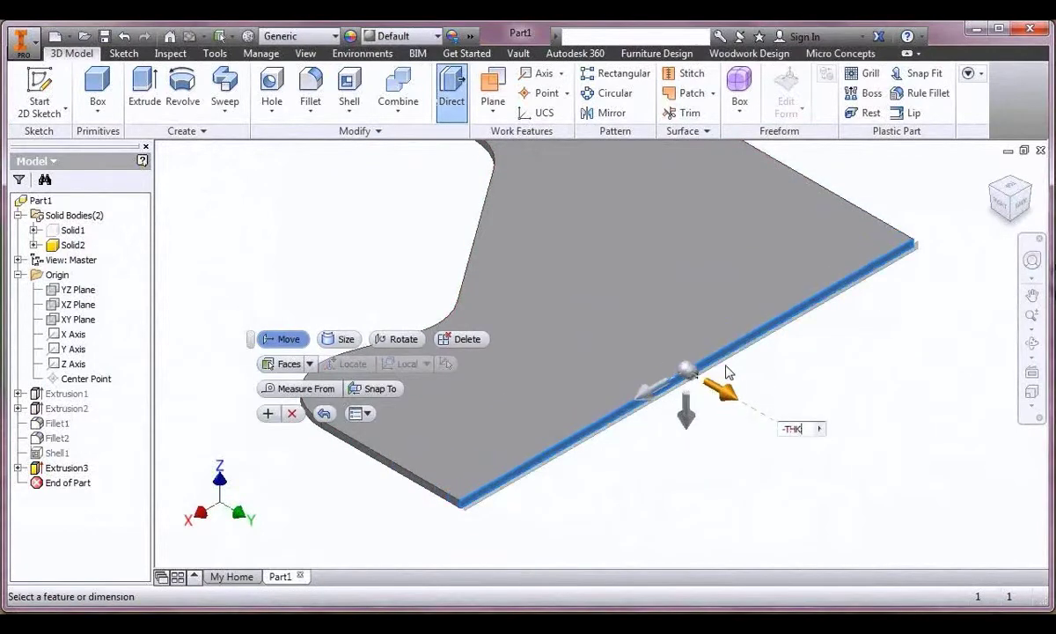
left_click(269, 414)
left_click(649, 249)
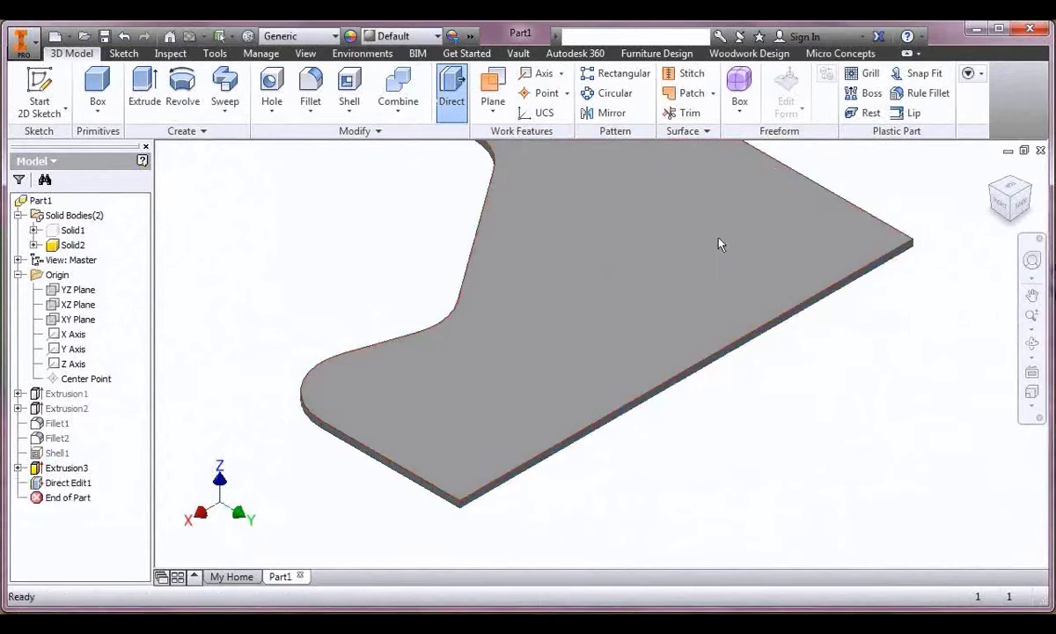
Make the shell body Solid1 visible again.
left_click(991, 172)
right_click(74, 229)
left_click(110, 284)
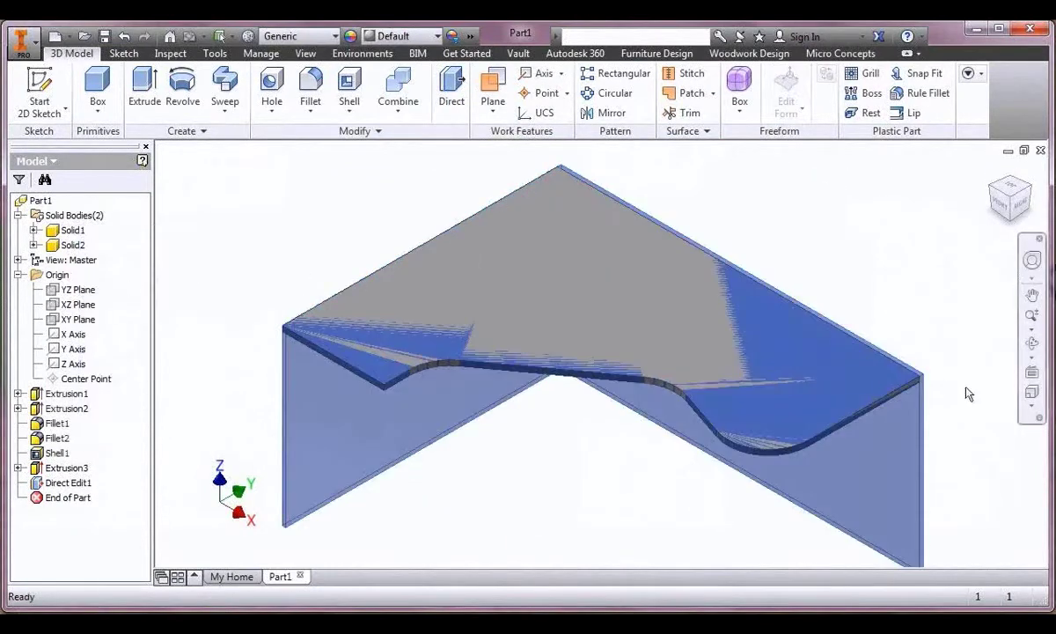
Create a sketch on the outer face of the back wall using its projected outline and finish it.
left_click(1028, 186)
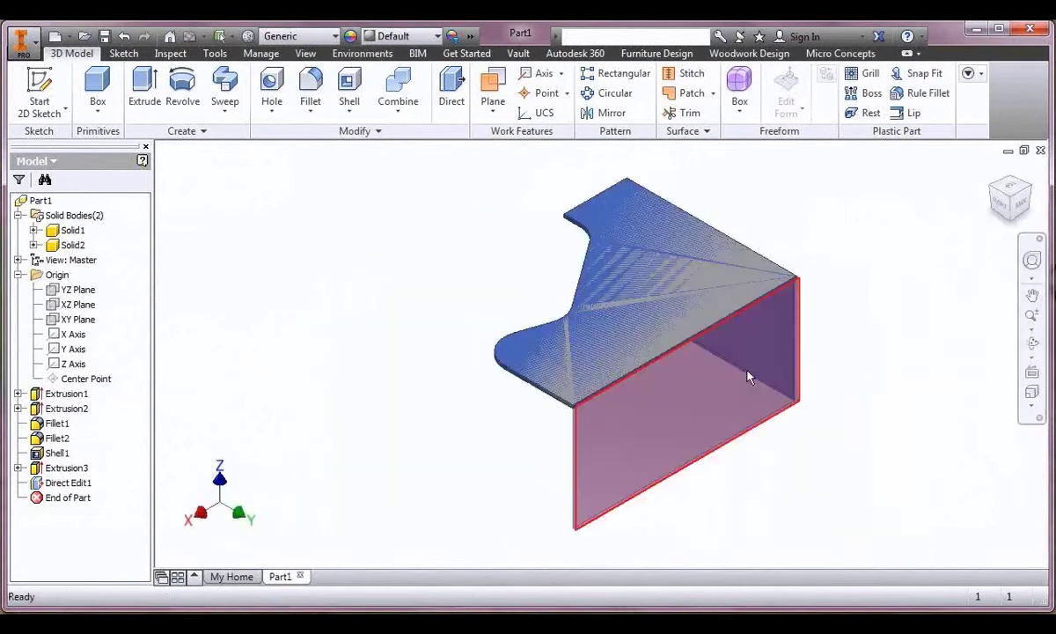
left_click(748, 372)
left_click(800, 380)
left_click(956, 93)
Extrude the back wall outline inward as a new solid up to the wall's inner side.
left_click(144, 92)
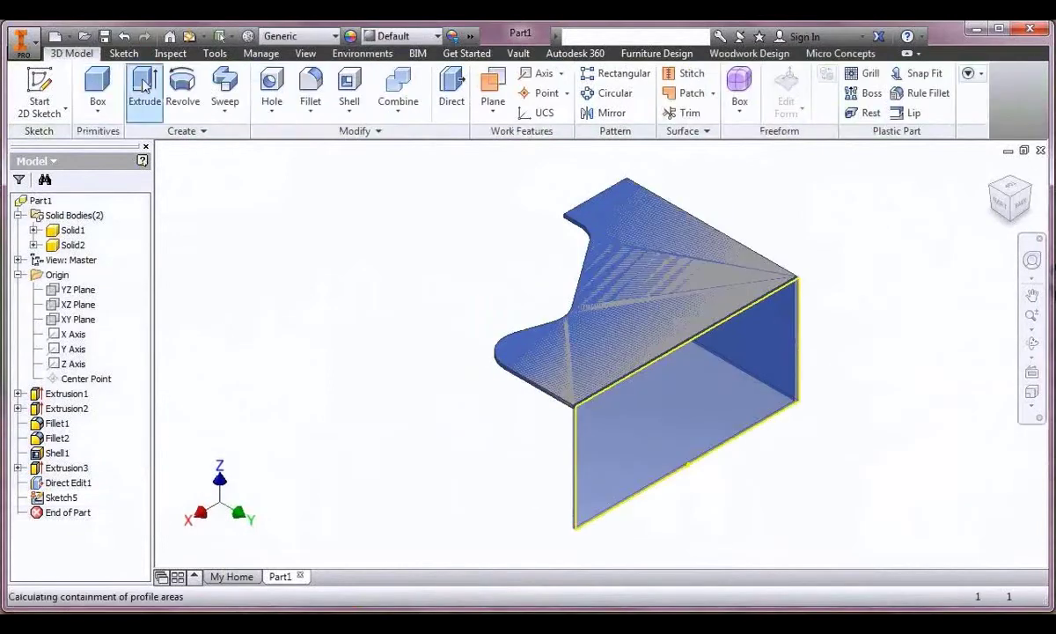
left_click(950, 527)
left_click(977, 601)
left_click(1016, 477)
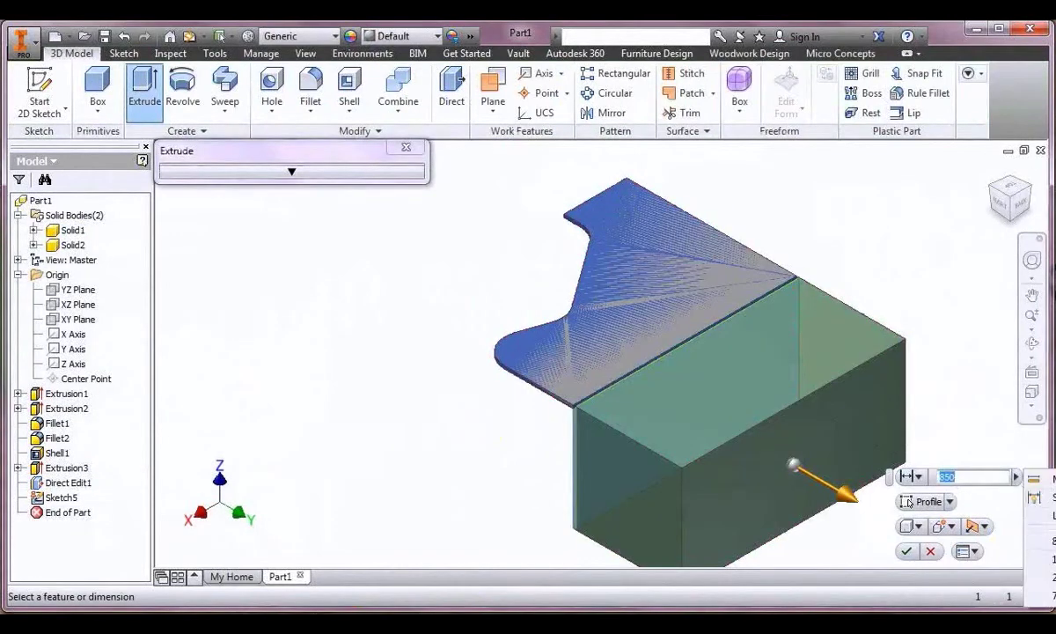
left_click(994, 525)
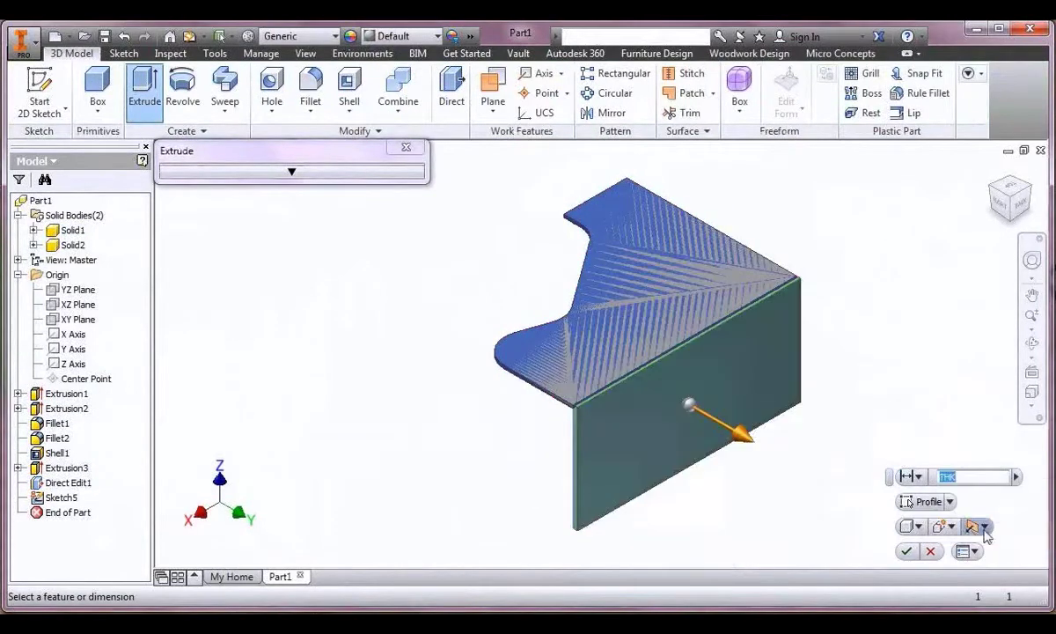
left_click(928, 477)
left_click(940, 537)
left_click(578, 440)
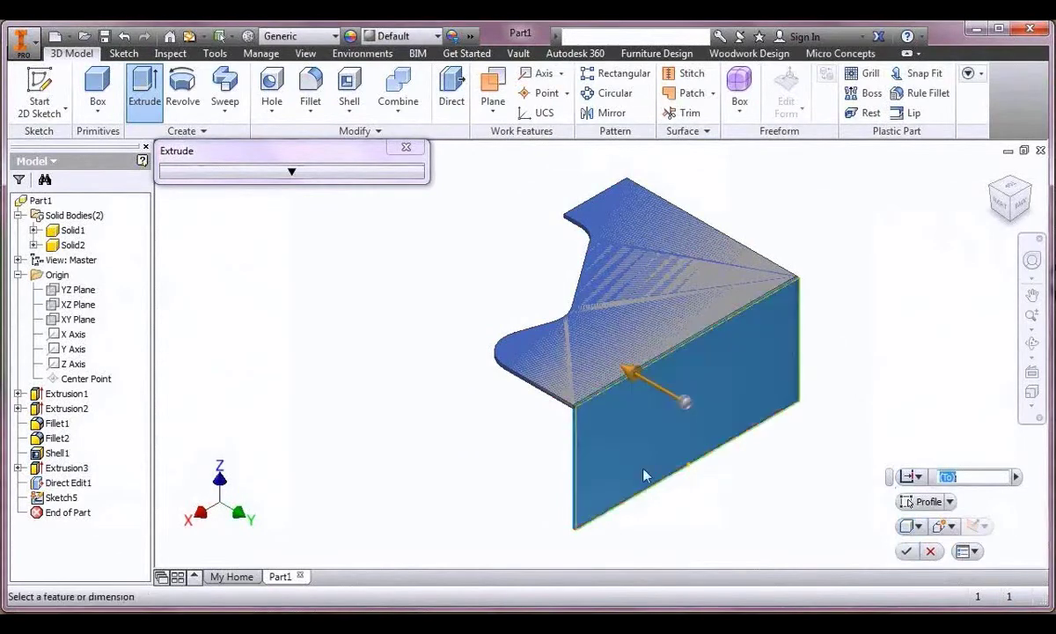
left_click(907, 551)
Create a sketch on the inner face of the left wall using its projected outline and finish it.
left_click(1032, 192)
left_click(788, 363)
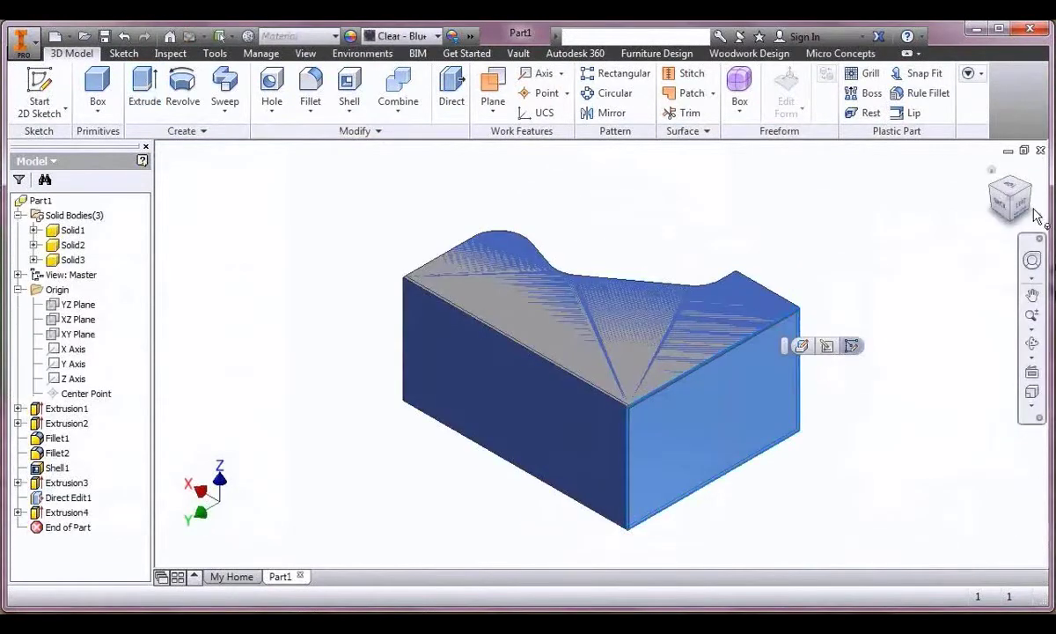
left_click_drag(1033, 210, 949, 211)
left_click(604, 410)
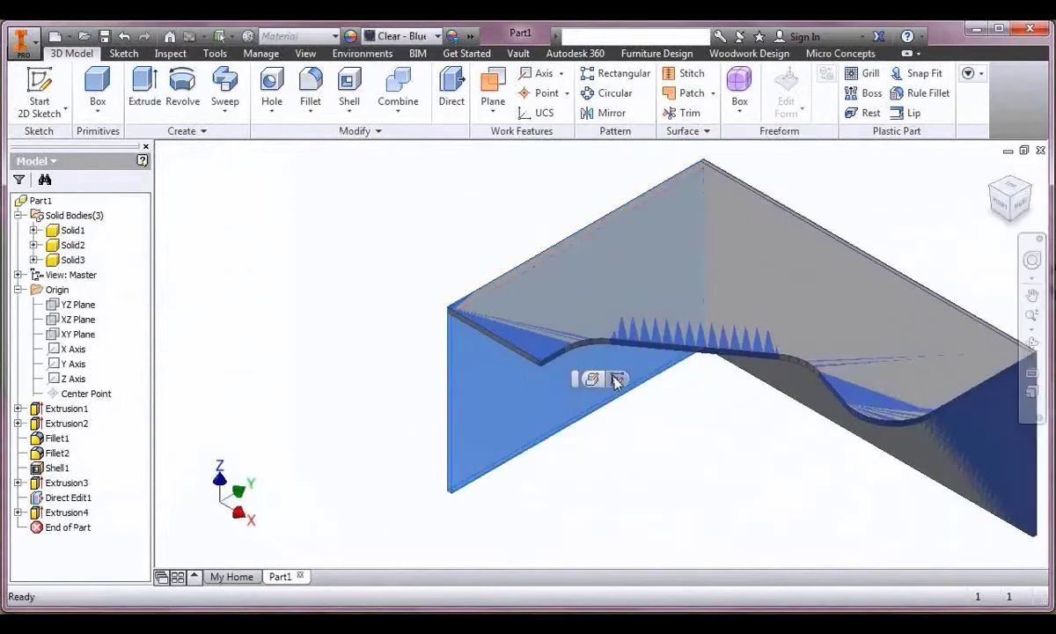
left_click(617, 379)
left_click(953, 95)
Extrude the left wall outline as a new solid up to the wall's outer side.
left_click(146, 90)
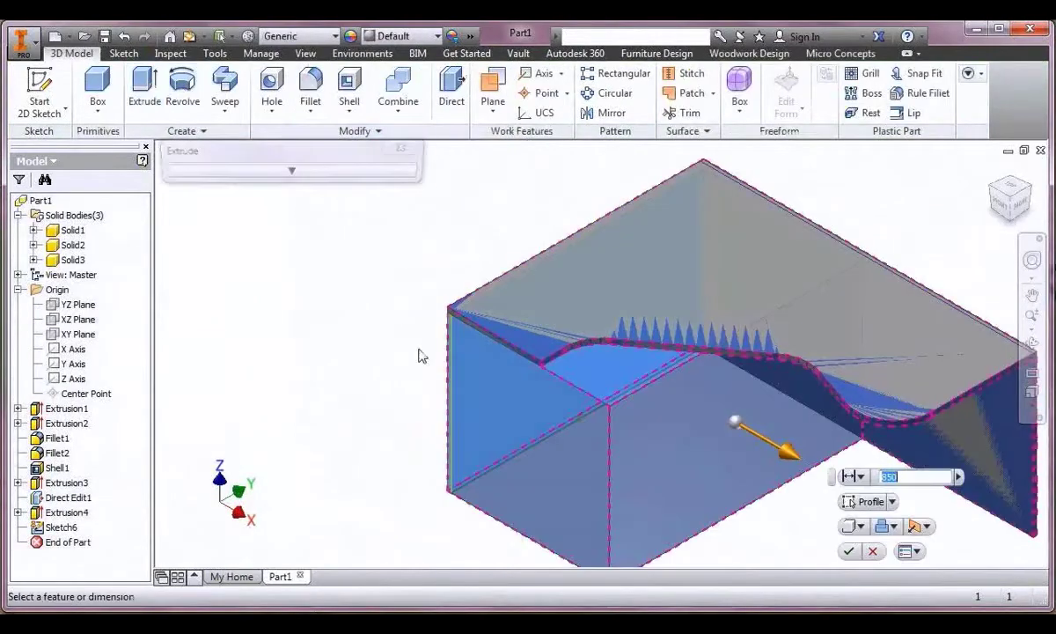
left_click(888, 526)
left_click(915, 563)
left_click(858, 477)
left_click(920, 533)
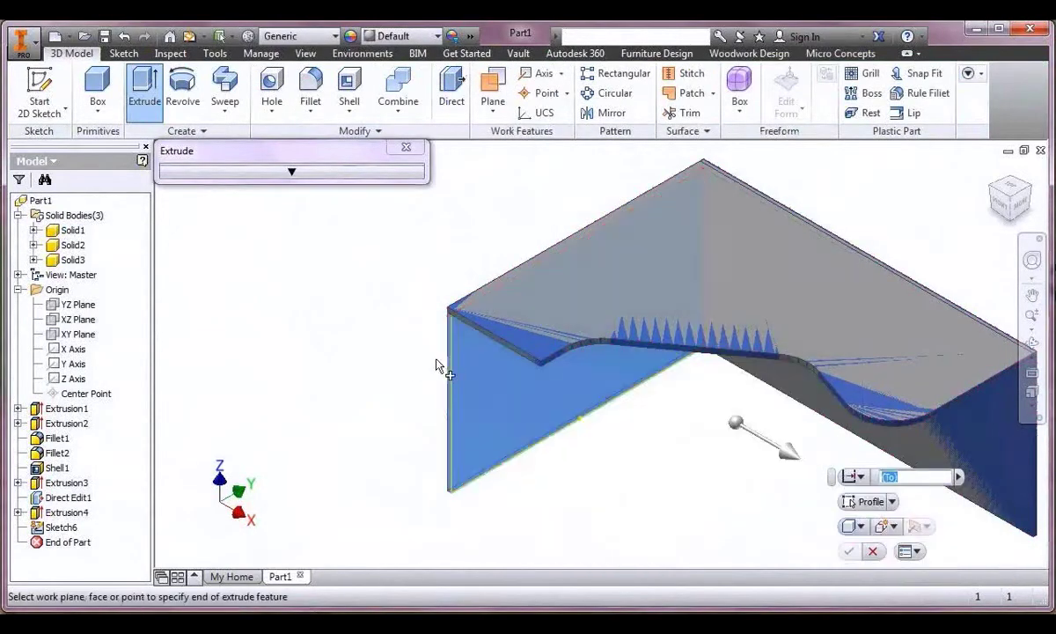
left_click(447, 360)
left_click(849, 551)
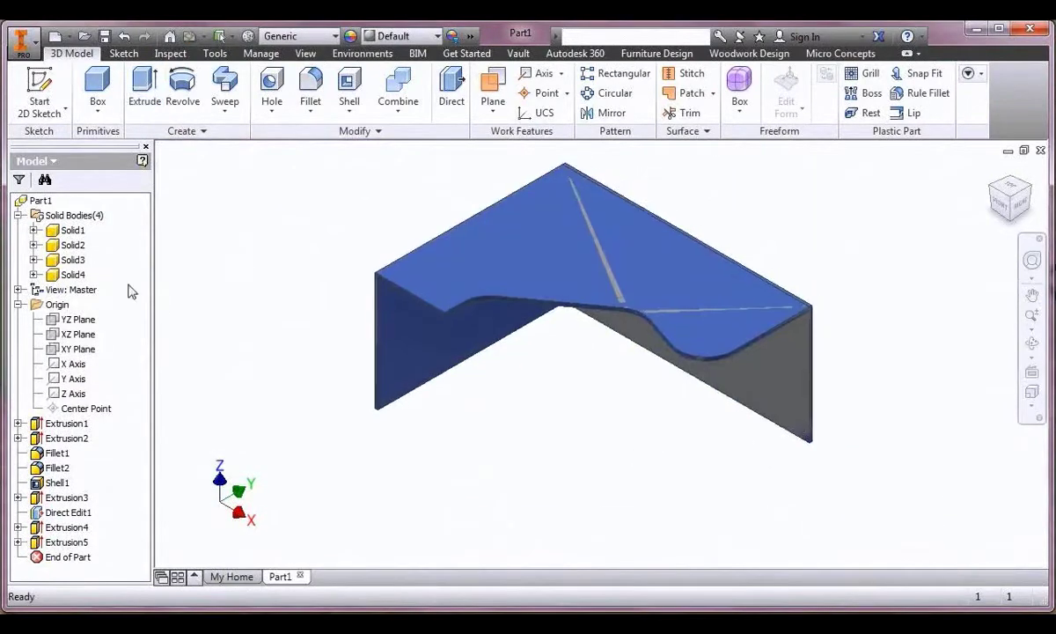
Hide the shell body Solid1 so only the separate panel bodies are shown.
right_click(72, 229)
left_click(101, 276)
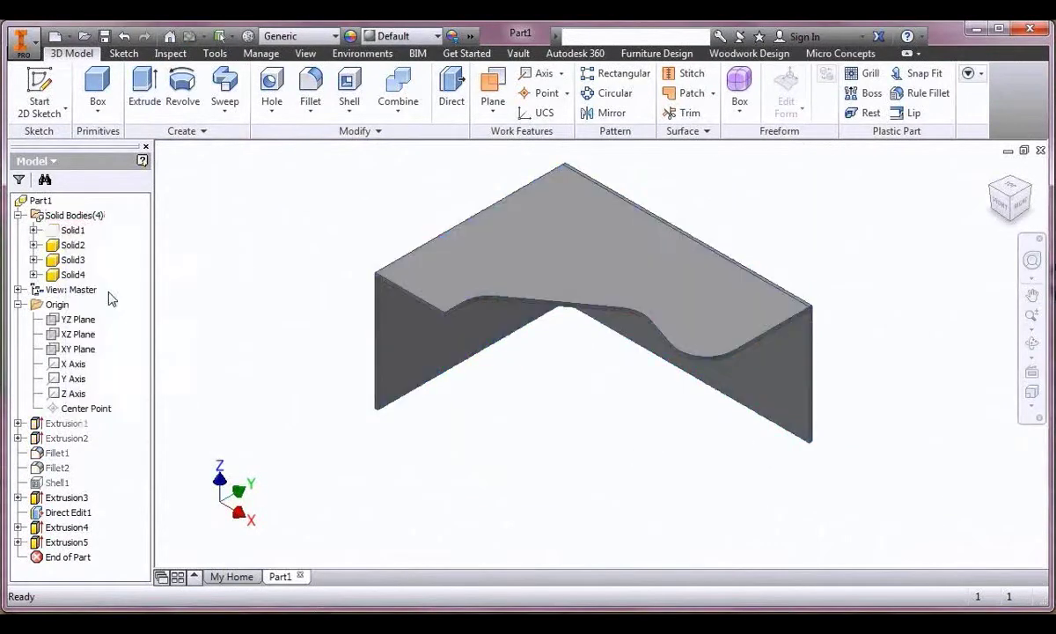
middle_click_drag(532, 223, 521, 237)
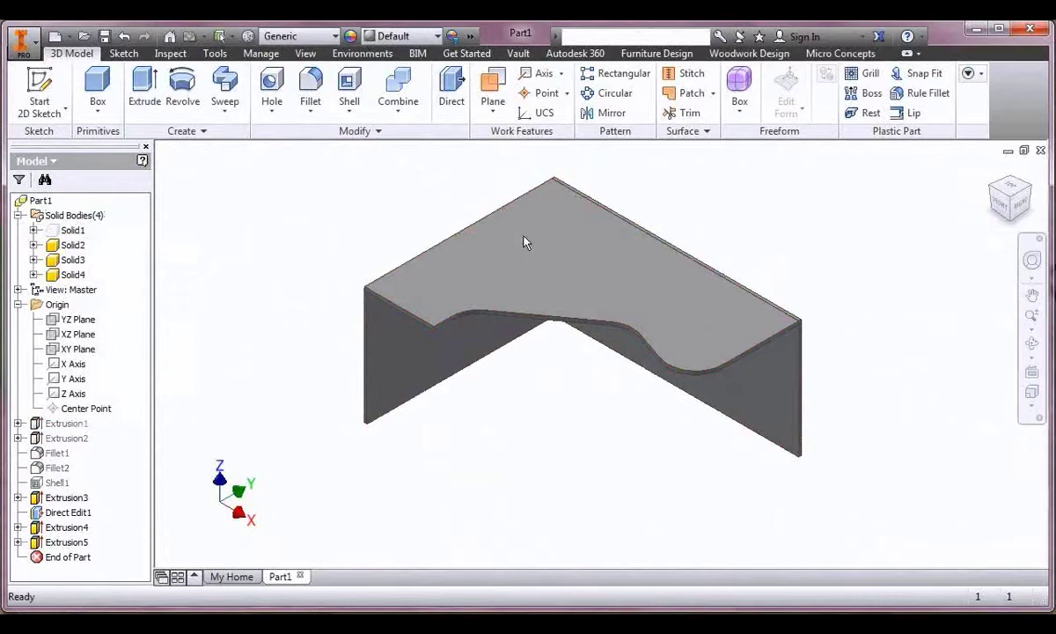
Start a sketch on the narrow bottom face of the left panel.
left_click(1012, 222)
scroll(392, 405, "down", 5)
scroll(350, 402, "down", 3)
left_click(349, 401)
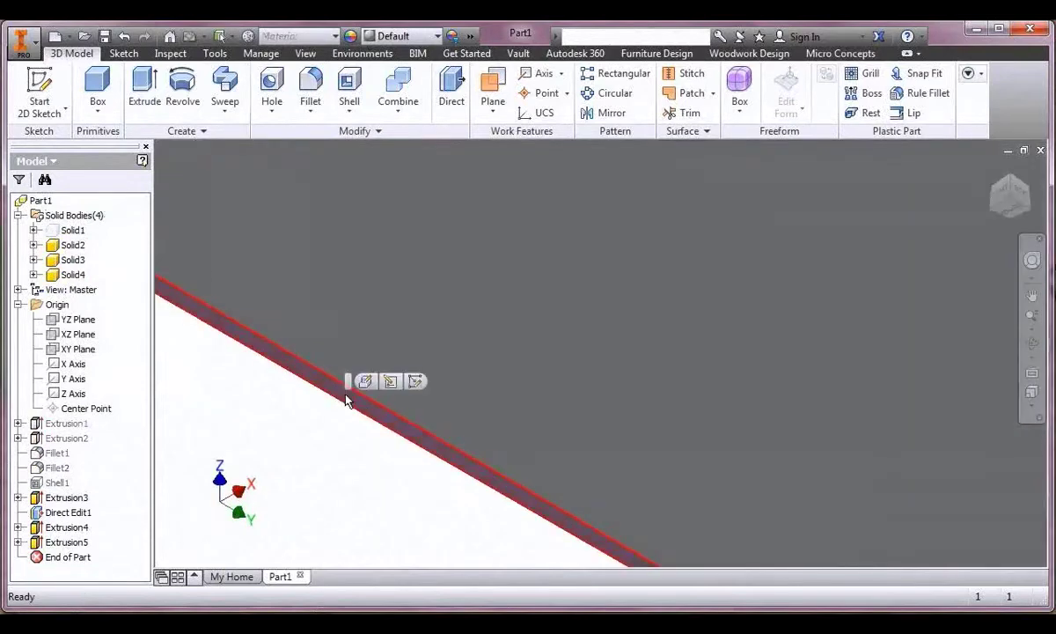
left_click(413, 384)
Sketch a rectangle 550 mm wide and 300 mm deep from the left panel's front outer corner.
scroll(413, 385, "up", 5)
left_click(217, 88)
left_click(333, 223)
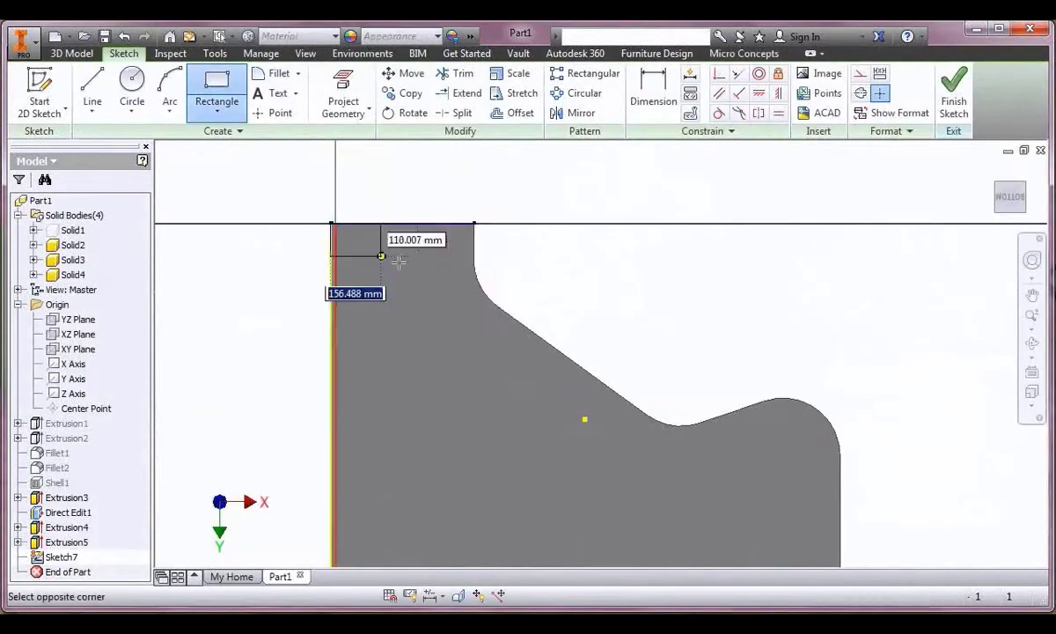
type("550")
key("Tab")
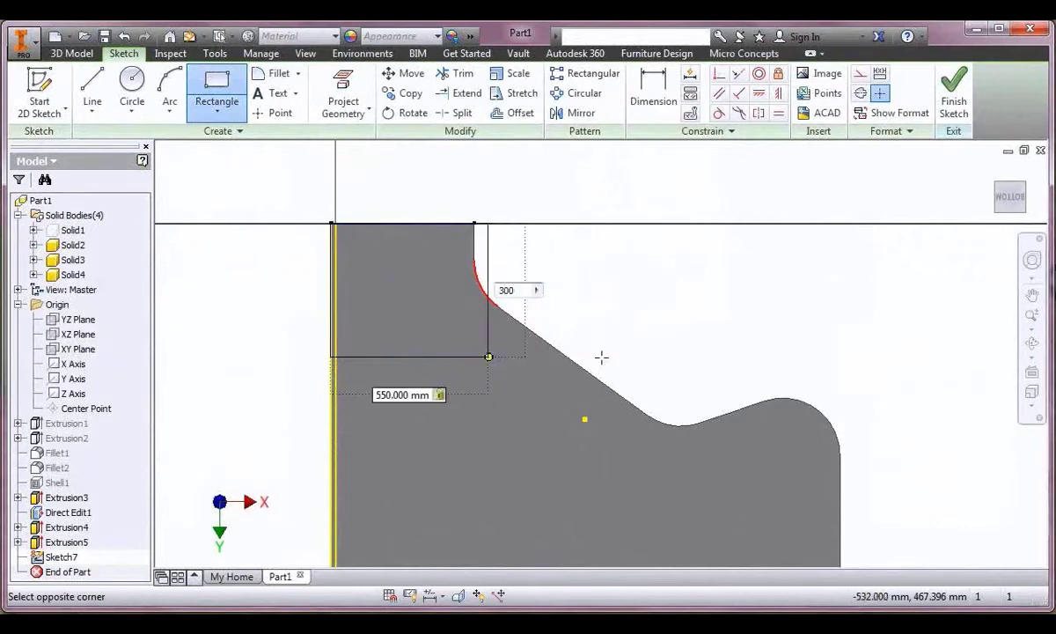
type("300")
key("Return")
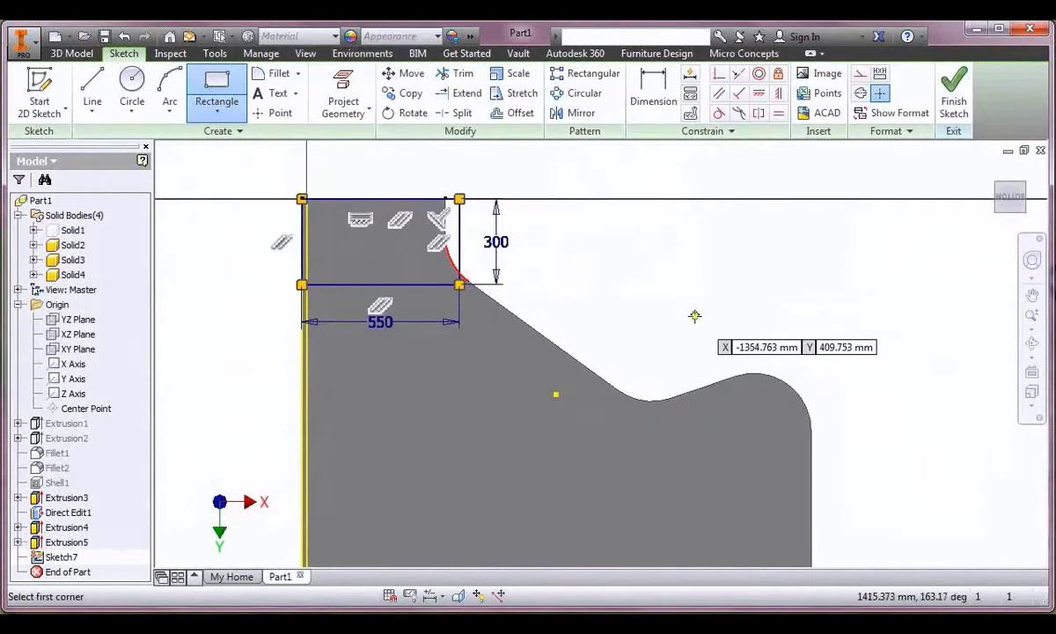
Finish the rectangle sketch and create a work plane offset 200 mm below the desk top's underside.
key("Escape")
left_click(992, 171)
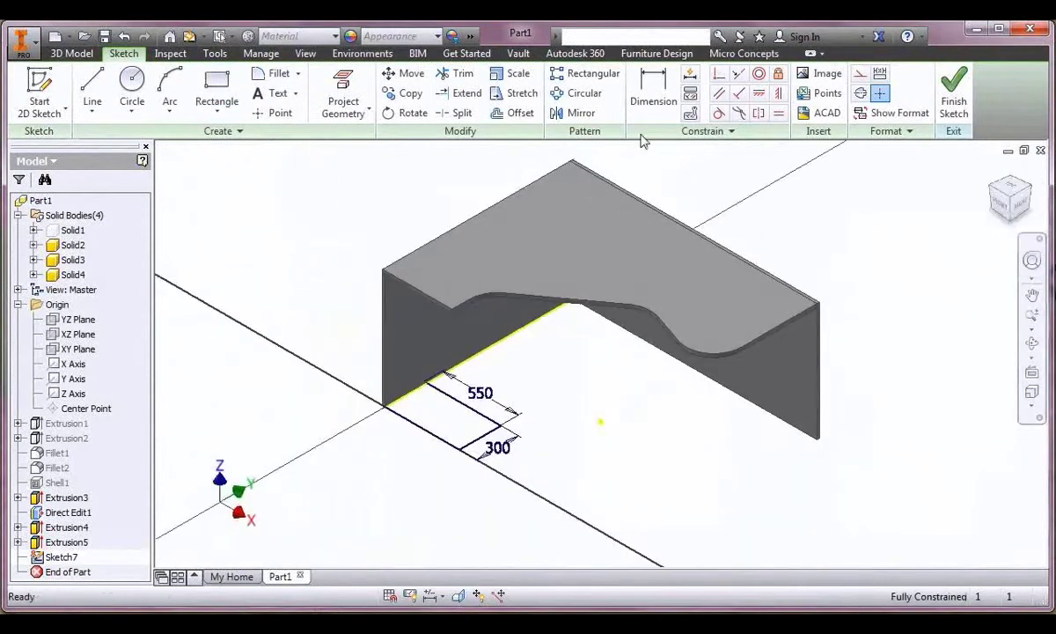
left_click(954, 92)
left_click(1009, 216)
left_click(493, 86)
left_click_drag(656, 368, 659, 391)
type("200")
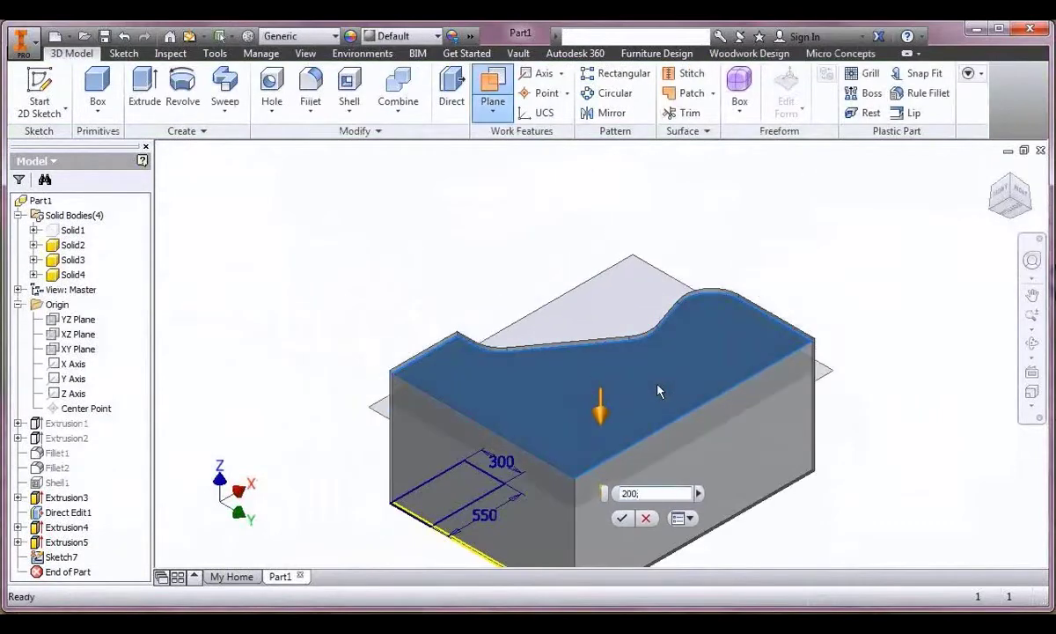
key("Return")
Reopen the 550 by 300 mm rectangle sketch and draw a line across it along the left panel's inner edge.
left_click(992, 171)
scroll(406, 396, "down", 6)
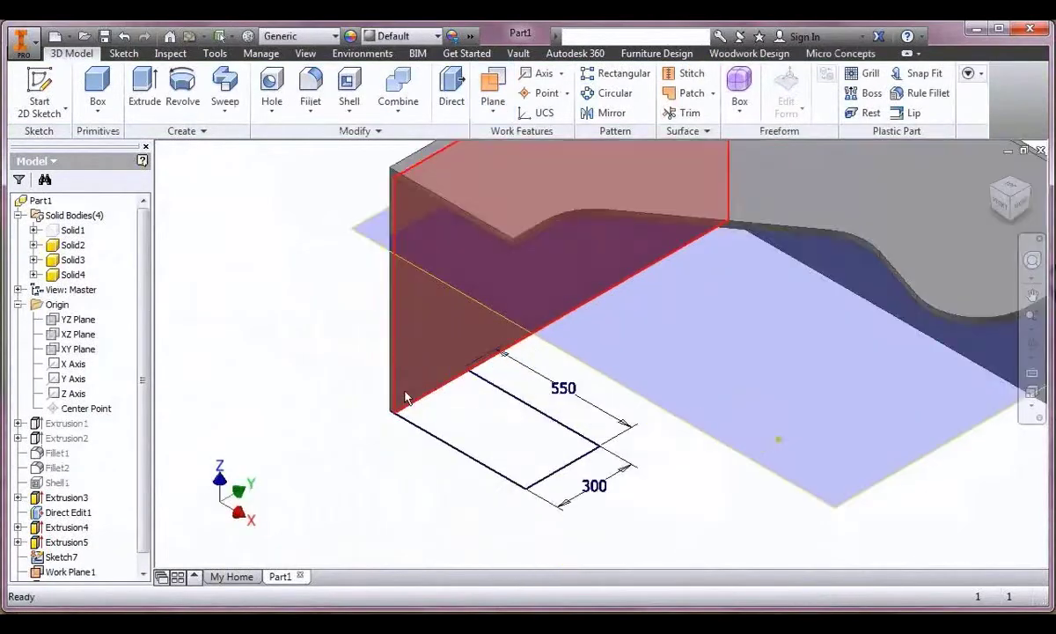
middle_click_drag(588, 456, 513, 418)
double_click(49, 558)
middle_click_drag(366, 251, 273, 233)
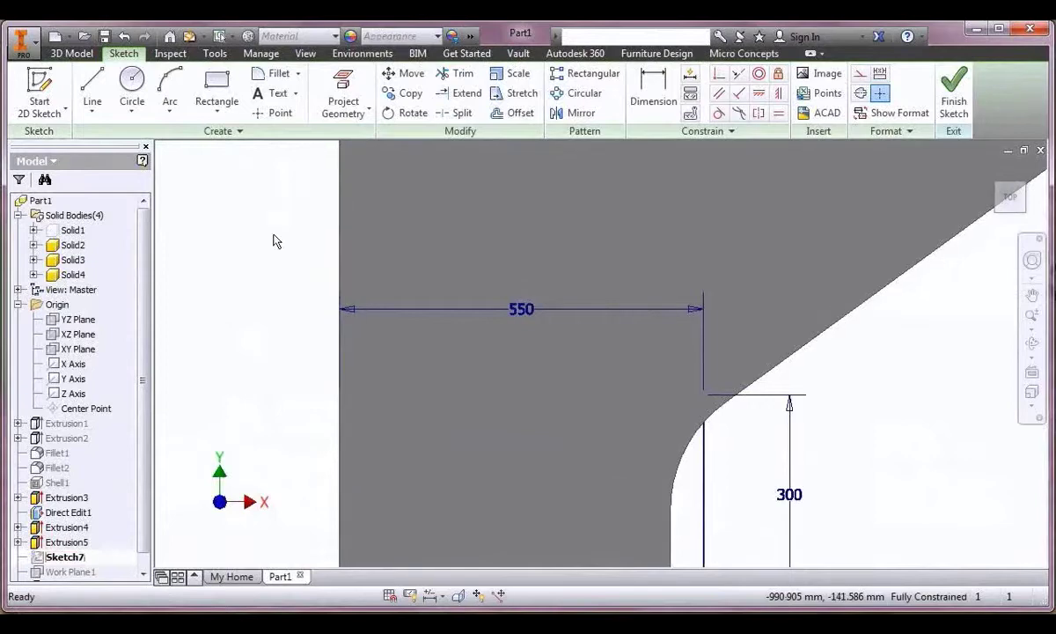
key("F7")
middle_click_drag(427, 361, 433, 248)
left_click(94, 86)
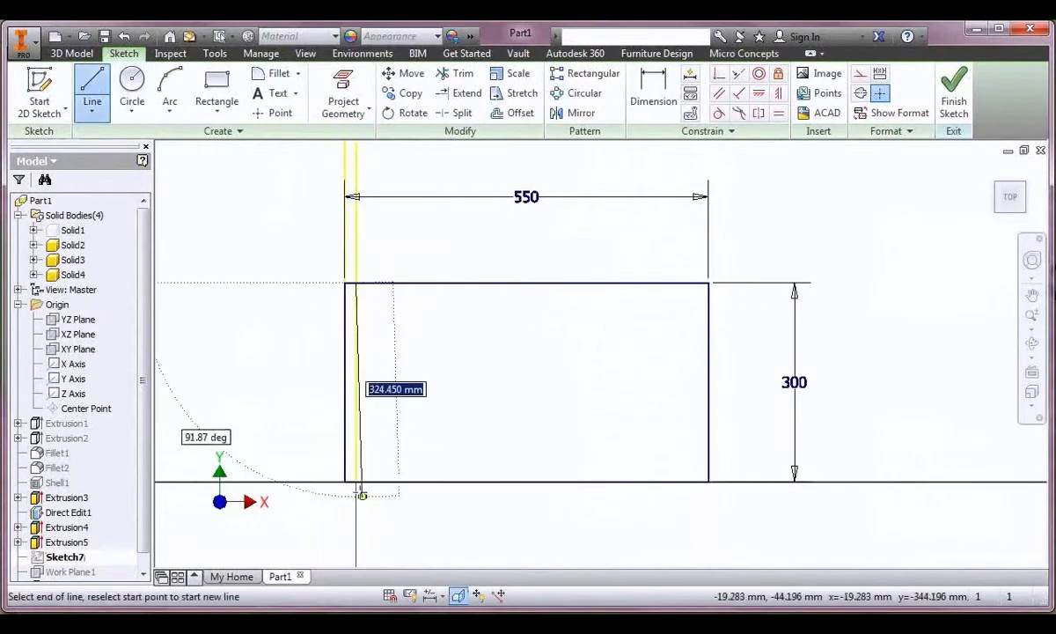
right_click(425, 410)
left_click(434, 459)
Extrude the rectangle region inside the left panel as a new solid up to the work plane.
left_click(147, 88)
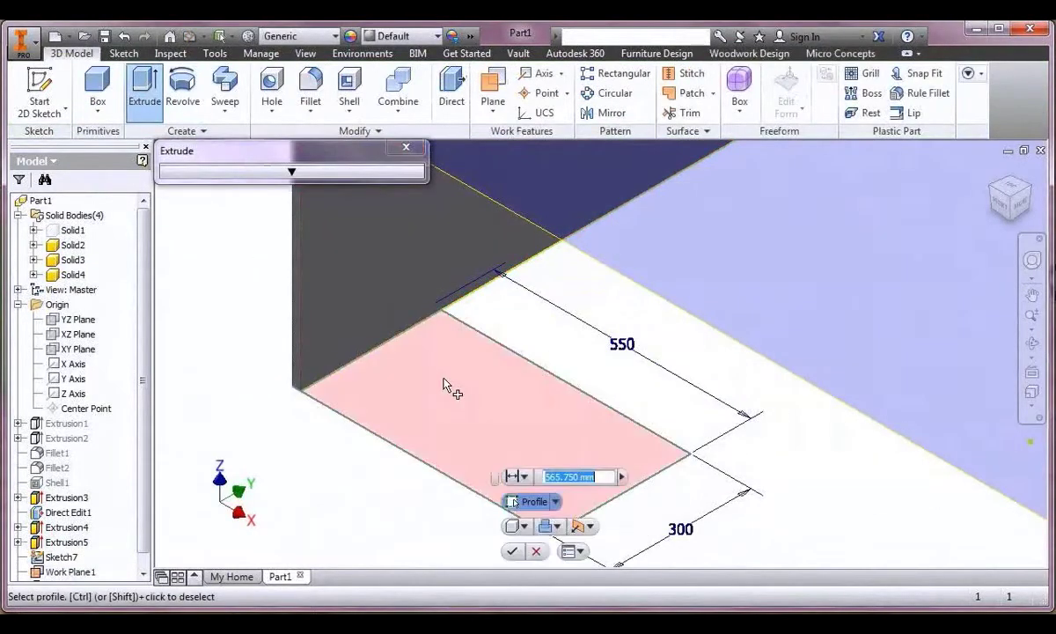
left_click(523, 477)
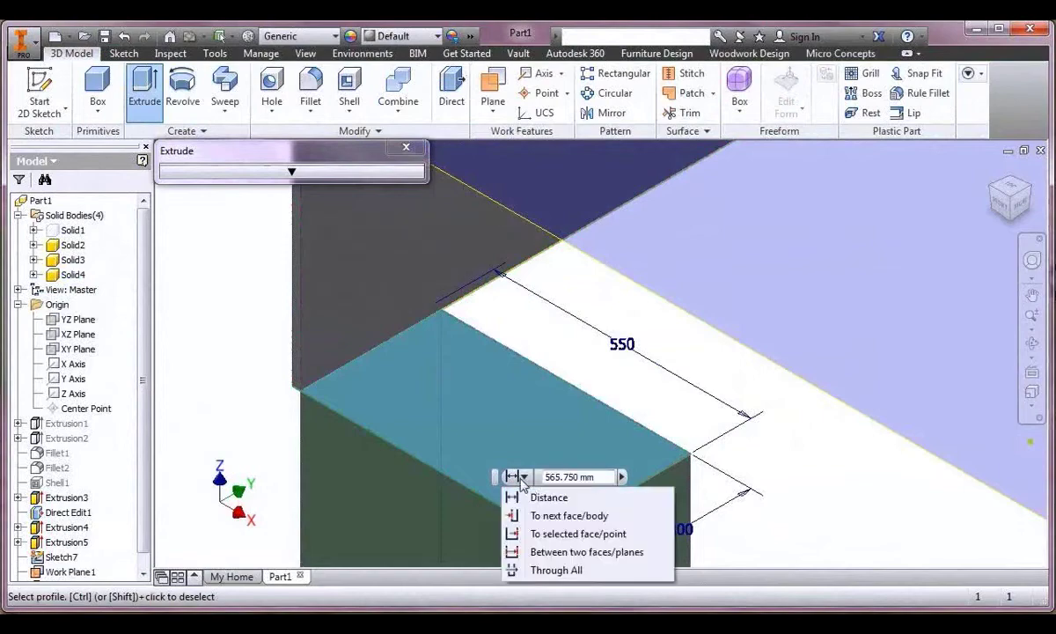
left_click(539, 537)
left_click(610, 261)
middle_click_drag(594, 304, 461, 401)
scroll(578, 321, "up", 3)
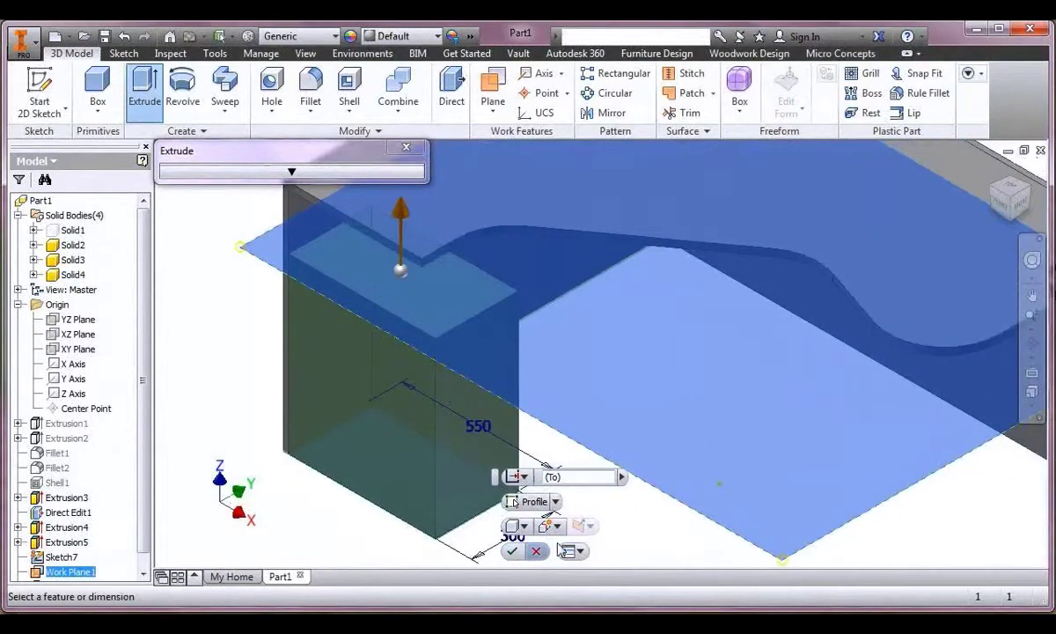
left_click(515, 552)
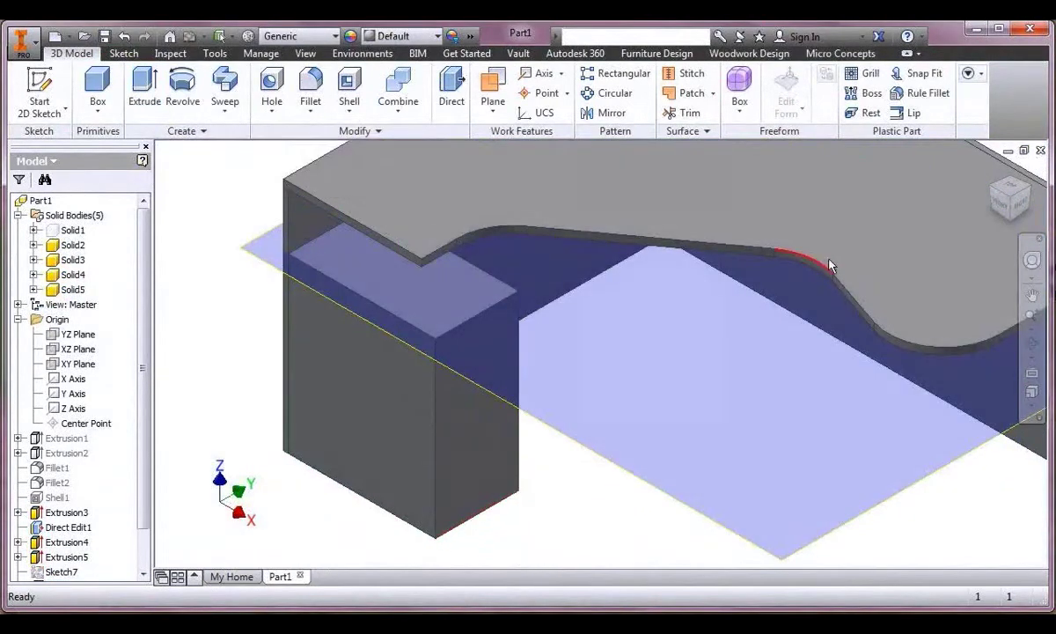
Sketch a rectangle 450 mm wide and 500 mm deep on the back panel's bottom face from its outer right corner.
left_click(1028, 187)
left_click(1011, 217)
scroll(616, 355, "down", 3)
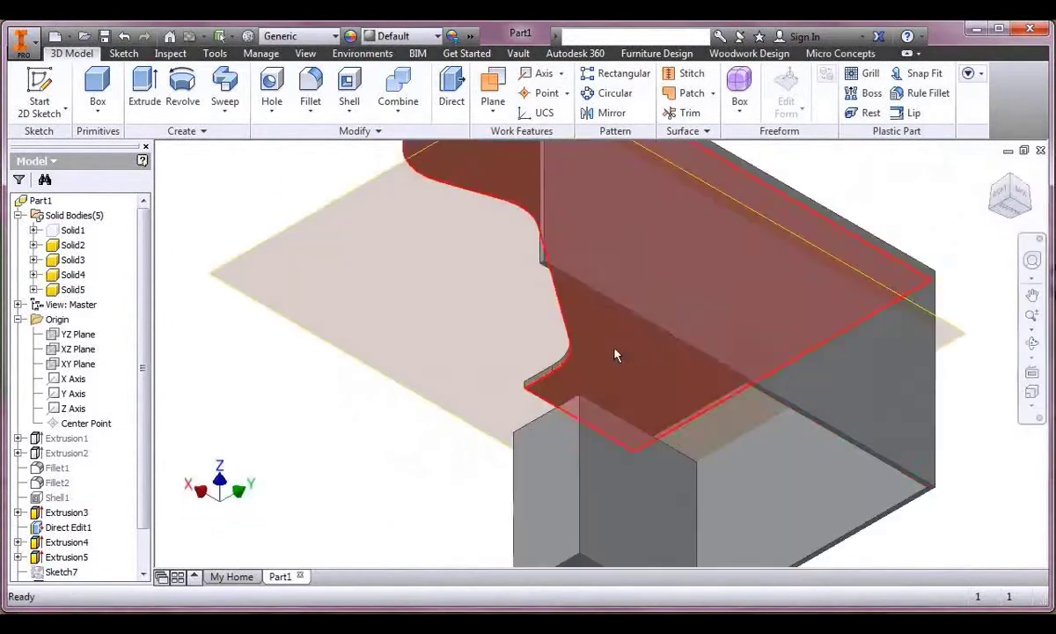
left_click(616, 355)
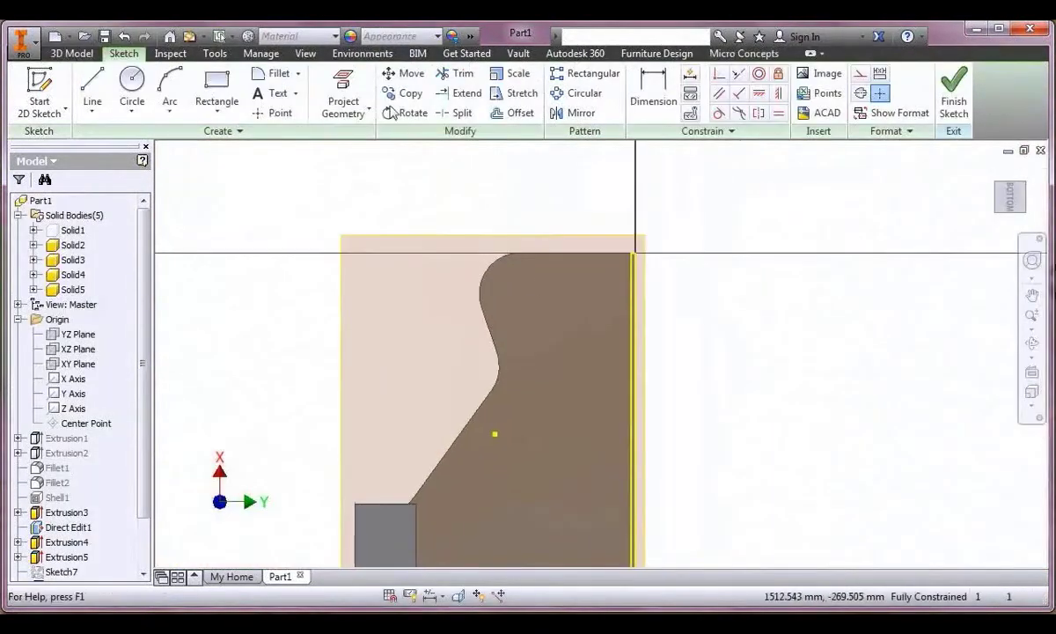
key("r")
left_click(656, 256)
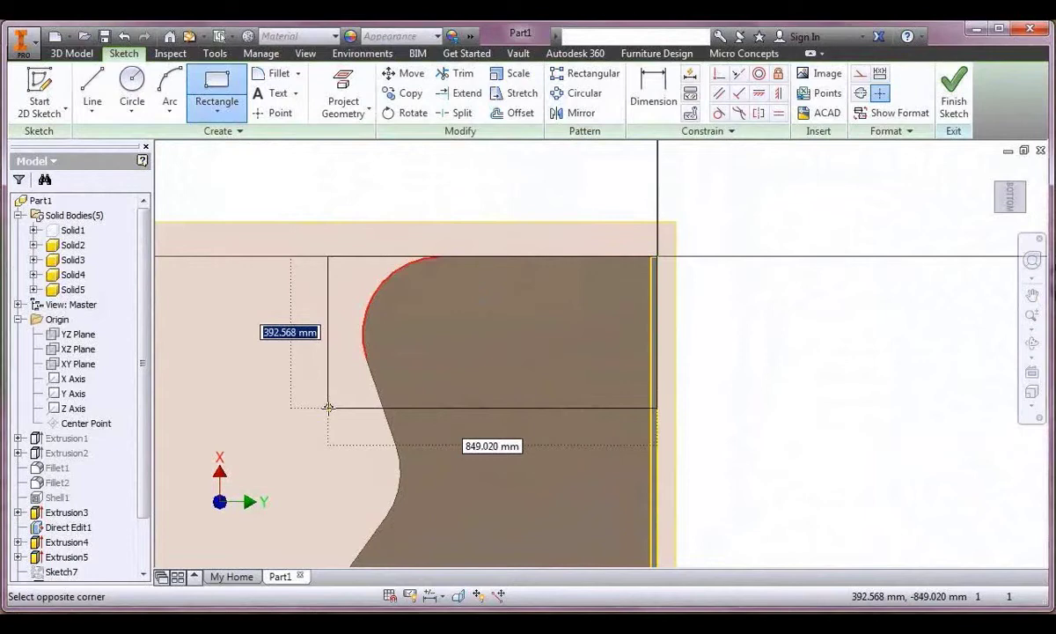
scroll(327, 407, "down", 3)
key("Tab")
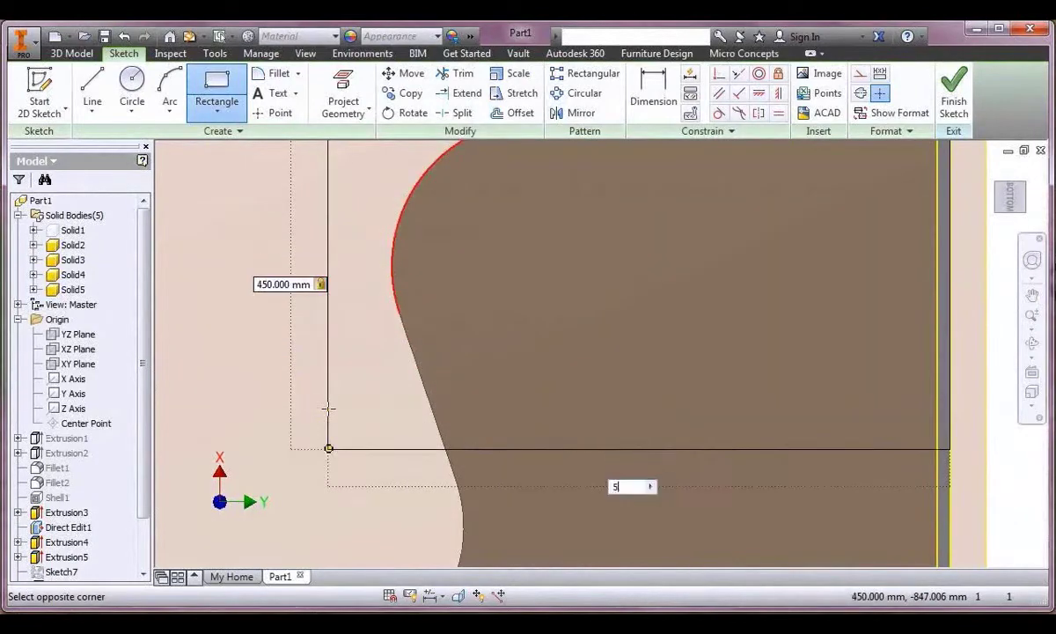
type("500")
key("Return")
middle_click_drag(303, 325, 210, 400)
Draw a line across the 450 by 500 mm rectangle along the back panel's inner edge and finish the sketch.
right_click(274, 258)
left_click(278, 209)
left_click(843, 194)
left_click(843, 524)
right_click(778, 474)
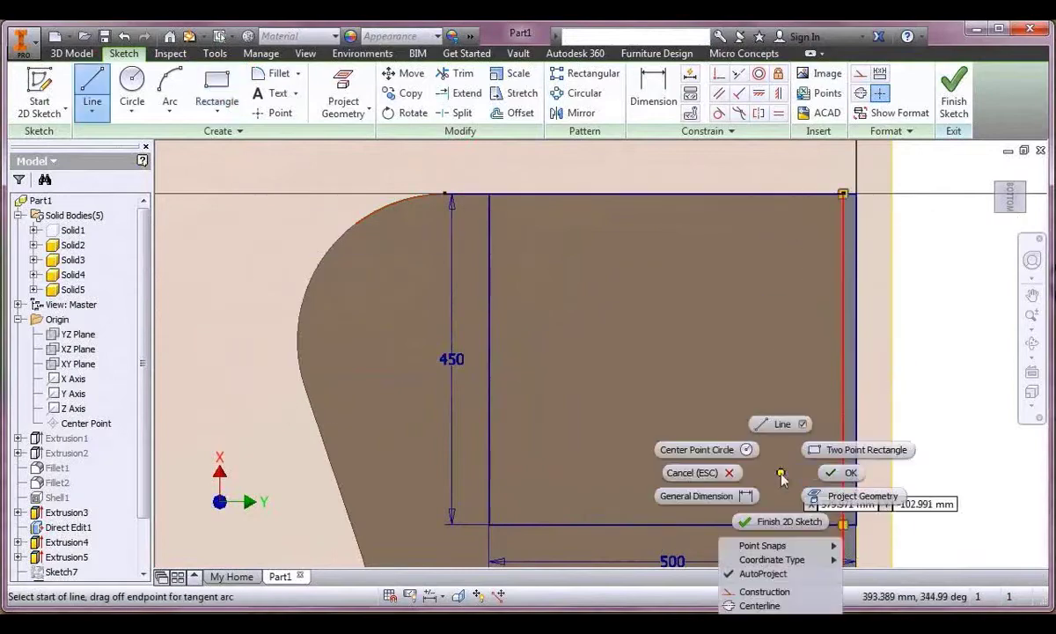
left_click(840, 473)
left_click(955, 92)
left_click(993, 170)
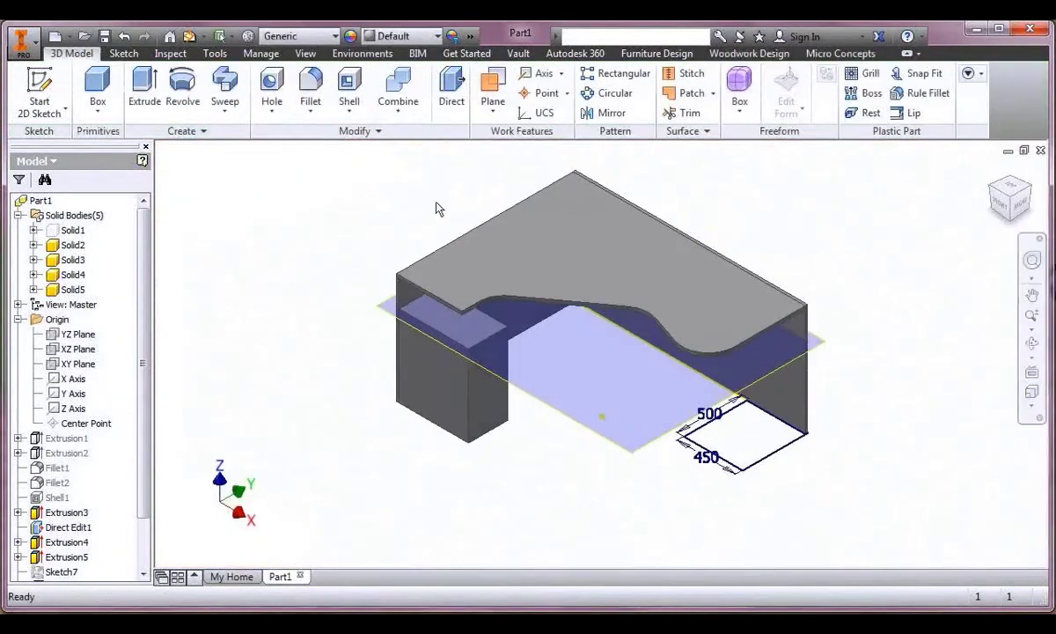
Extrude the rectangle region in front of the back panel as a new solid up to the work plane.
left_click(796, 446)
left_click(776, 445)
left_click(810, 527)
left_click(835, 603)
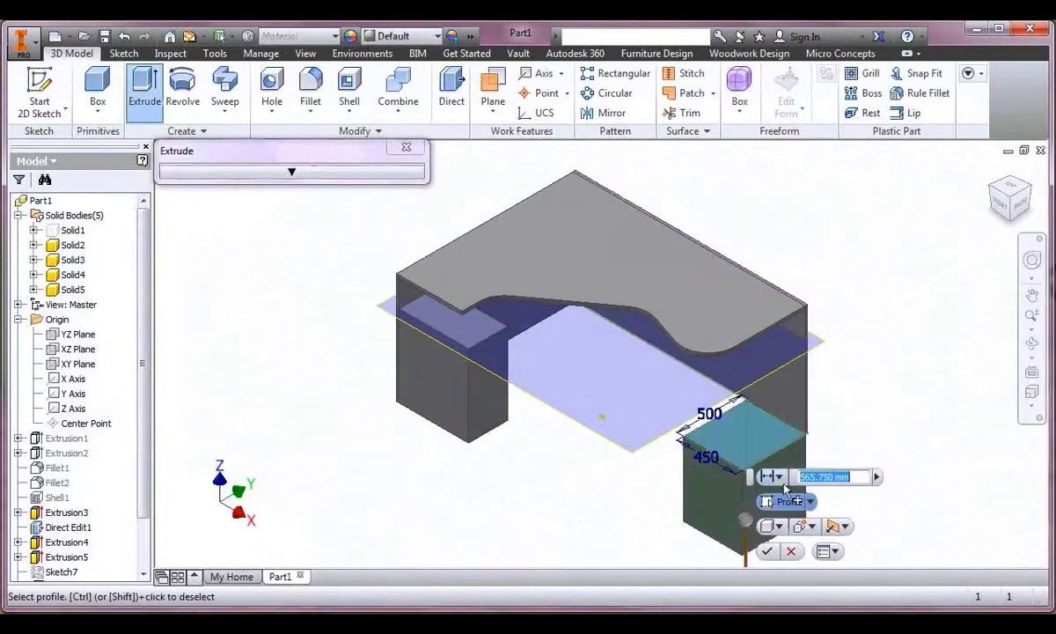
left_click(780, 478)
left_click(782, 533)
left_click(654, 434)
left_click(768, 552)
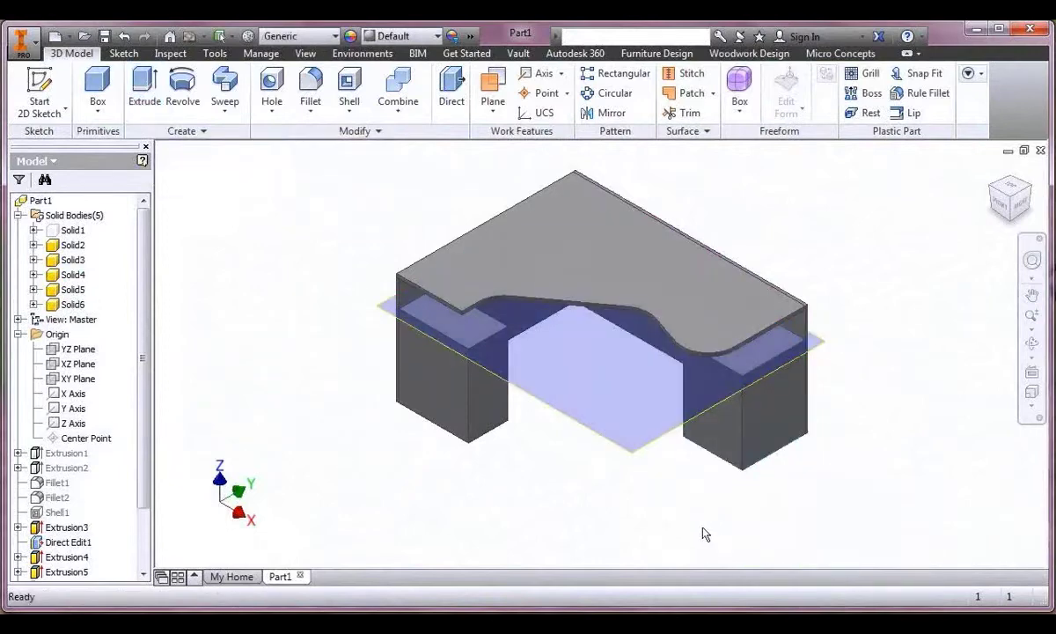
Give the two pedestal bodies Solid5 and Solid6 a transparent polycarbonate appearance.
left_click(73, 304, "ctrl")
right_click(79, 305)
left_click(132, 446)
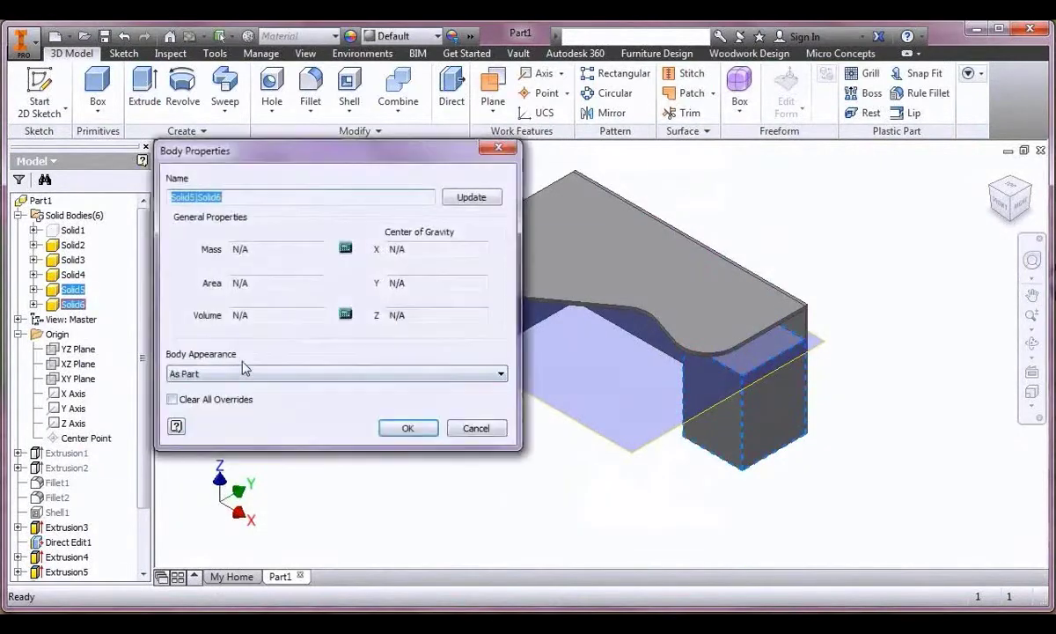
left_click(239, 371)
scroll(222, 348, "down", 4)
left_click(216, 318)
left_click(408, 428)
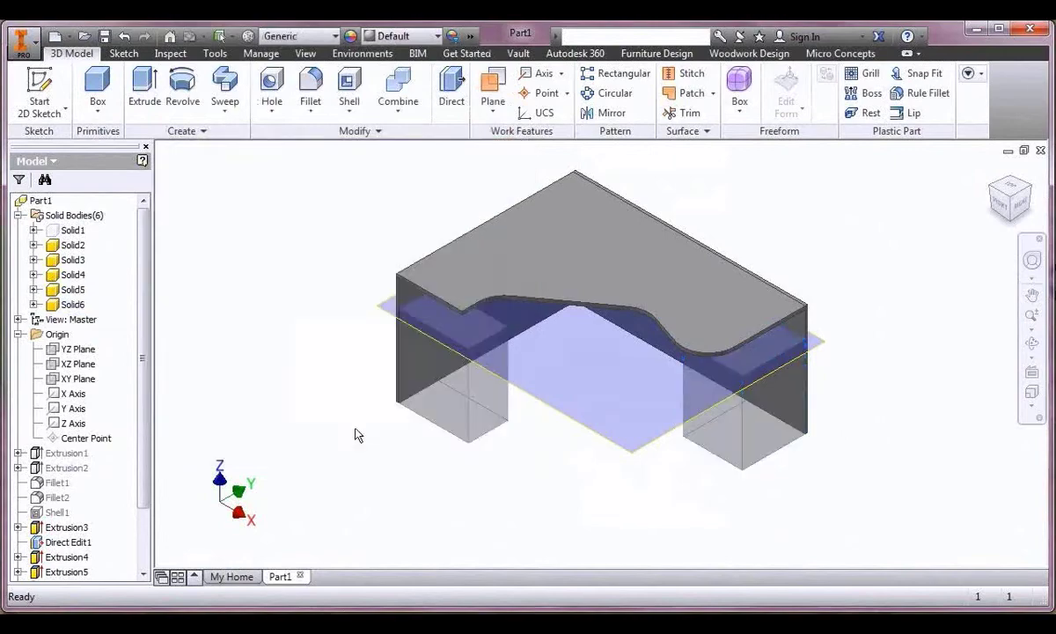
Hide the work plane and start a sketch on the left pedestal's top face.
right_click(630, 447)
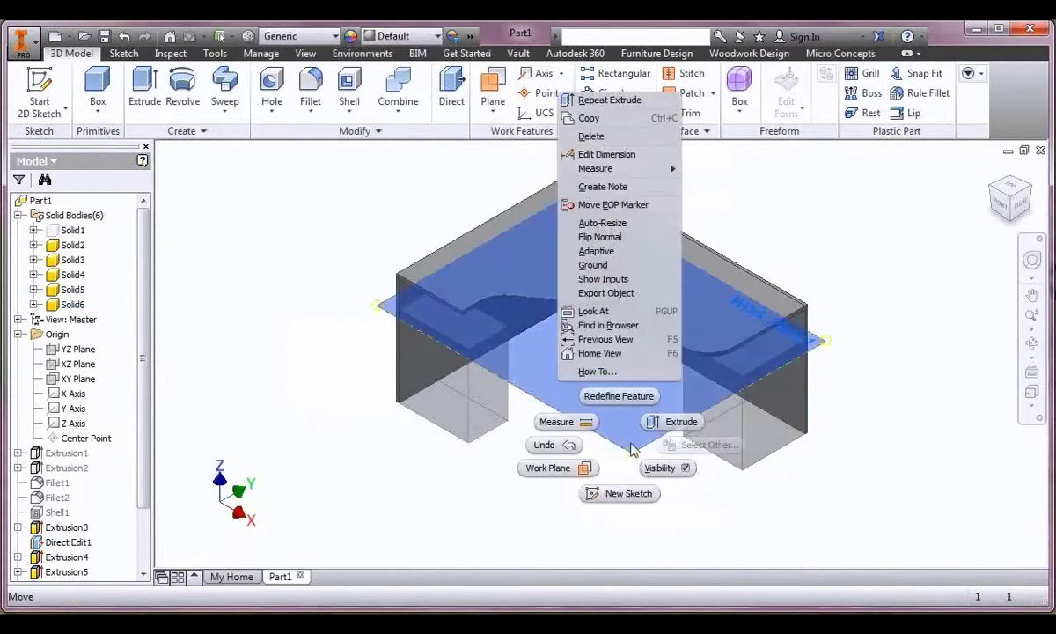
left_click(667, 467)
left_click(547, 313)
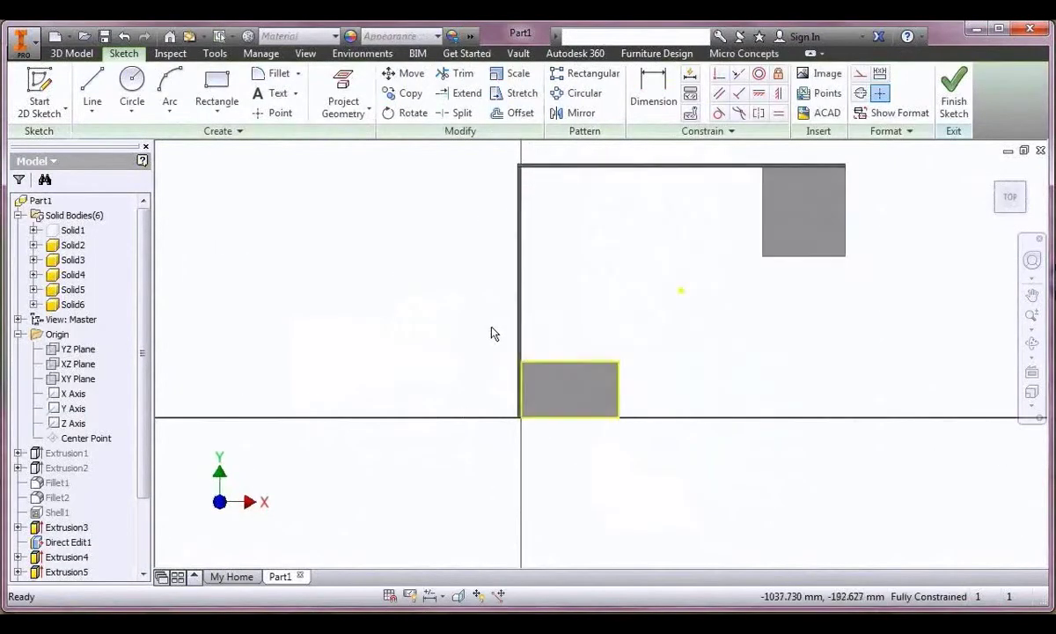
Sketch a rectangle 400 mm long and THK (18 mm) wide inside the left pedestal's top face.
left_click(239, 106)
left_click(422, 363)
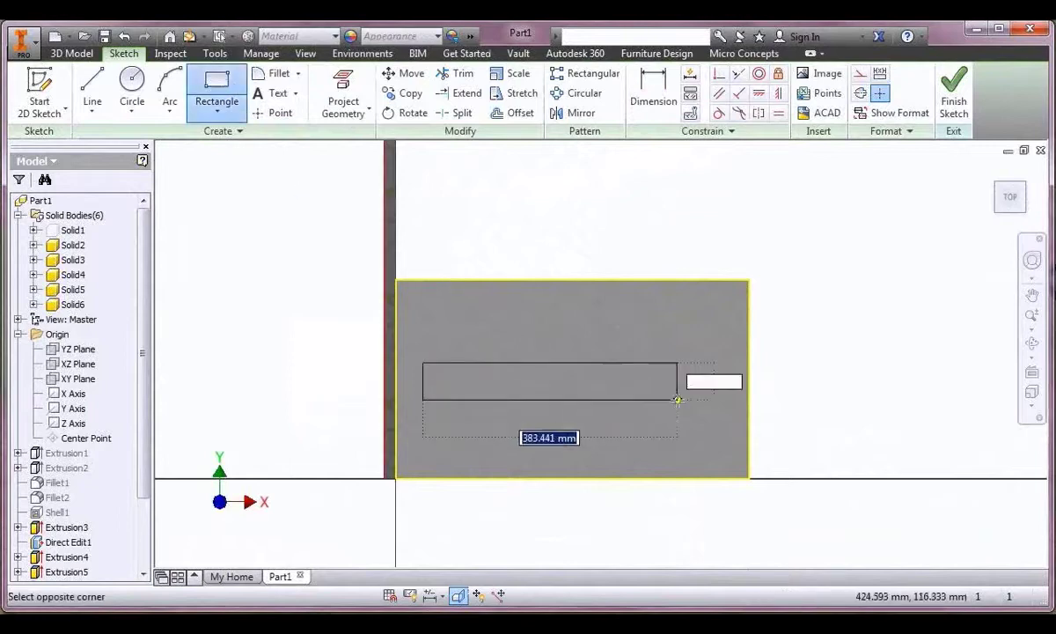
type("400")
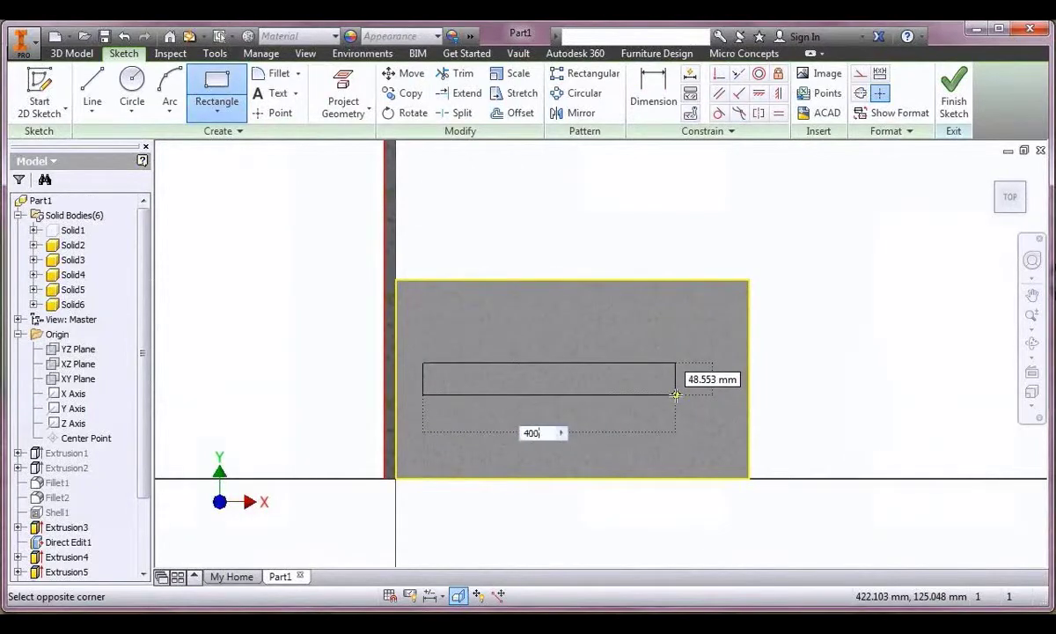
key("Tab")
type("18")
key("Return")
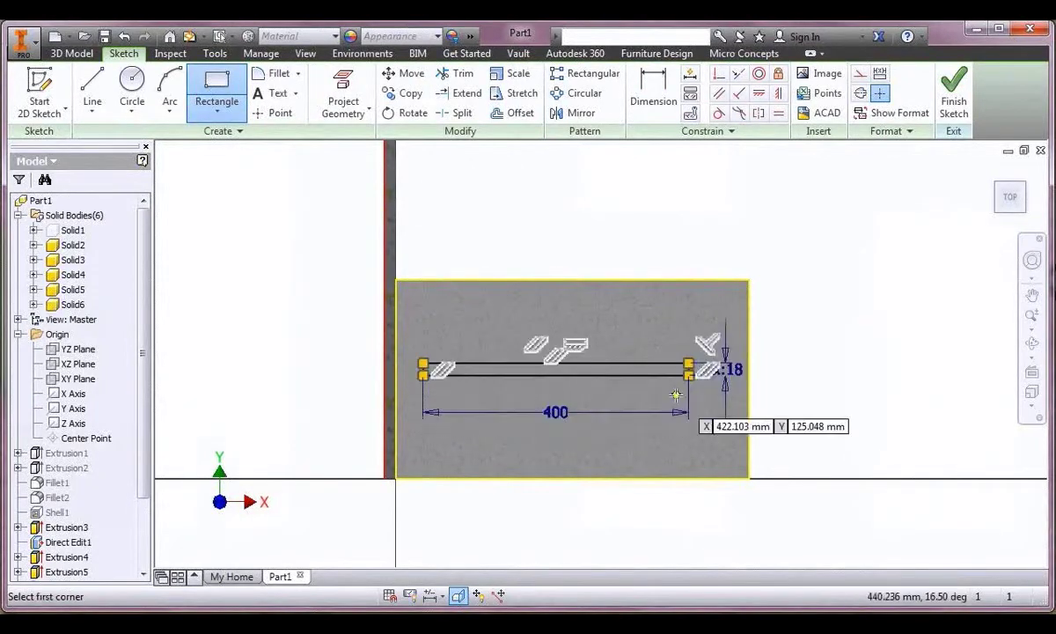
key("Escape")
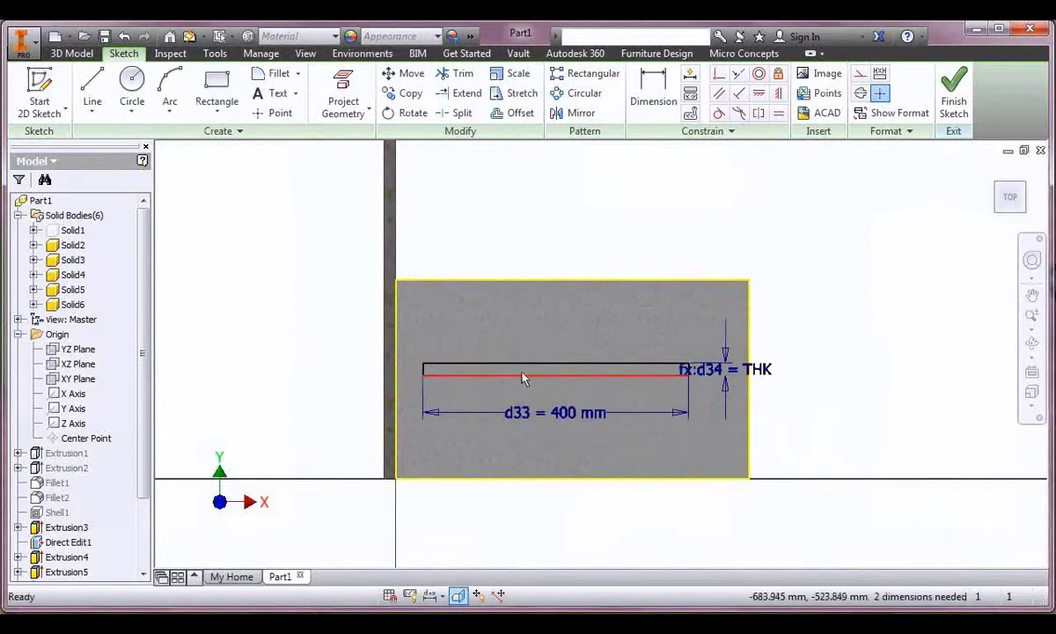
right_click(550, 220)
key("Escape")
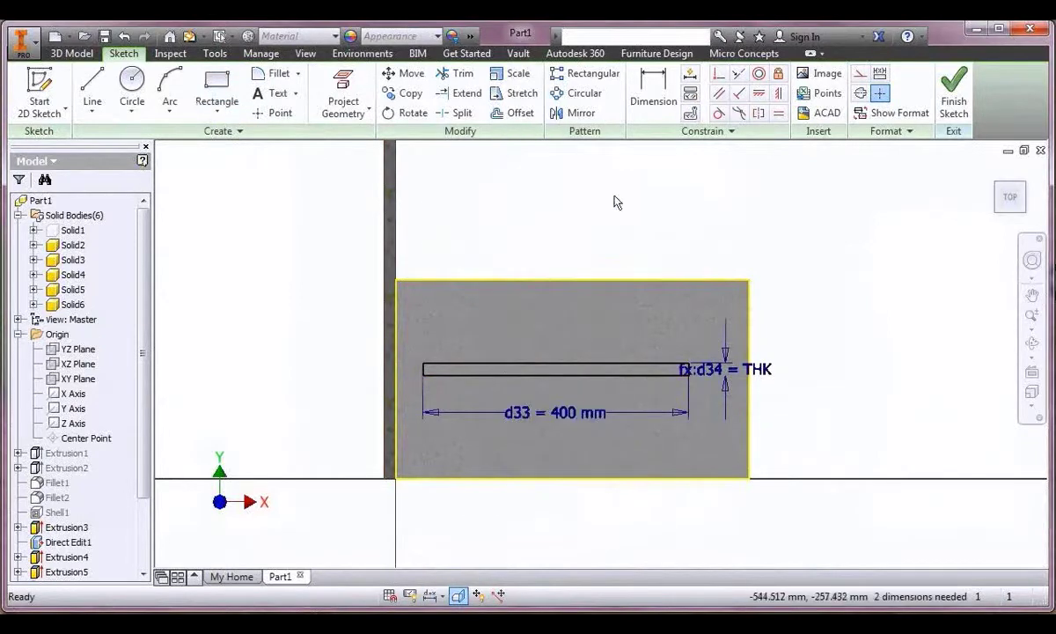
Constrain the thin rectangle to the midpoint of the pedestal's left edge with its end collinear to that edge, and finish the sketch.
left_click(758, 93)
left_click(424, 370)
left_click(397, 380)
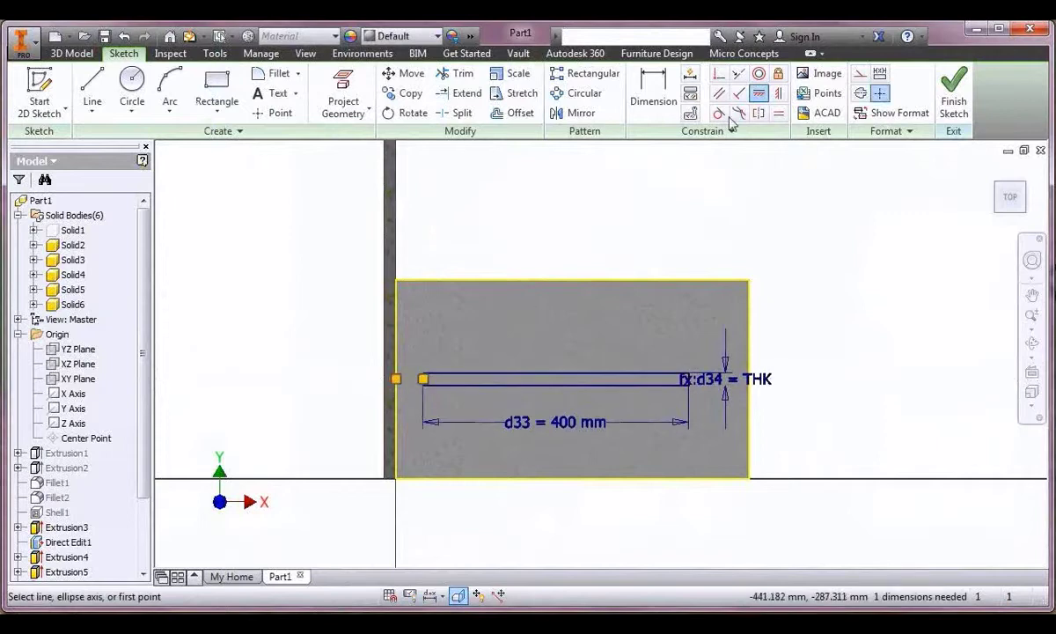
scroll(423, 379, "up", 5)
scroll(429, 378, "down", 3)
right_click(691, 221)
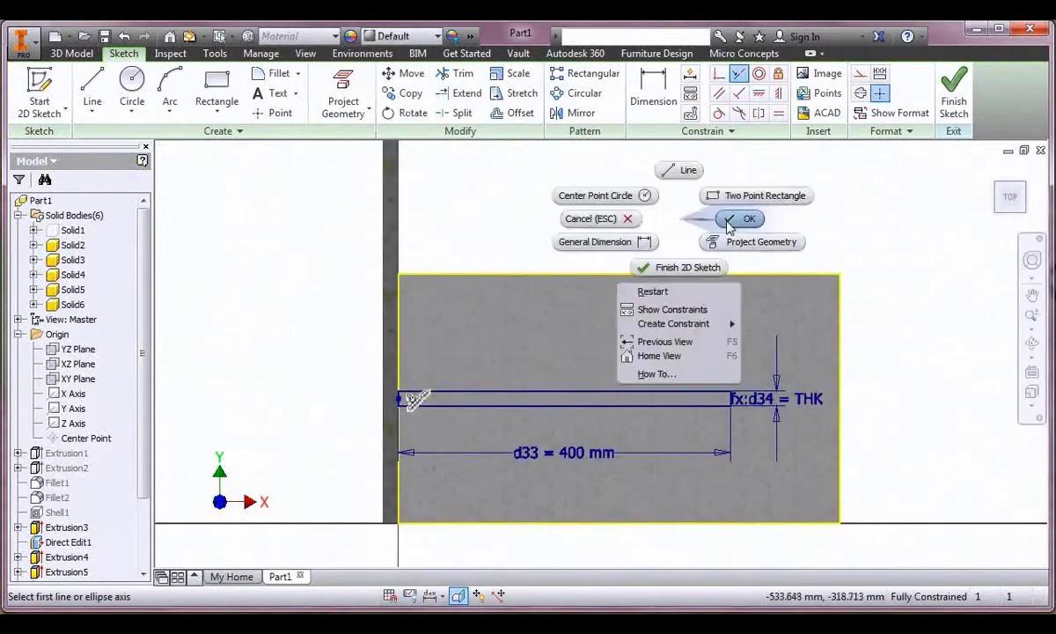
left_click(691, 267)
Extrude the thin rectangle on the left pedestal as a new solid up to the desk top's underside.
scroll(345, 196, "up", 3)
mouse_move(341, 195)
middle_mouse_down()
mouse_move(318, 165)
mouse_move(255, 130)
middle_mouse_up()
left_click(423, 333)
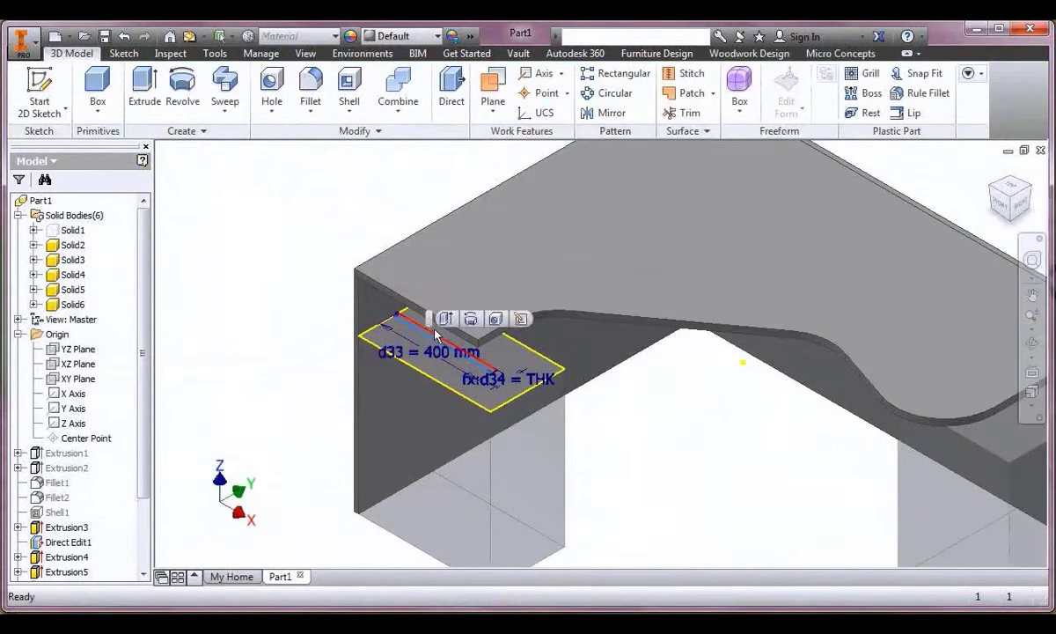
left_click(434, 321)
left_click(427, 333)
left_click(509, 227)
left_click(520, 303)
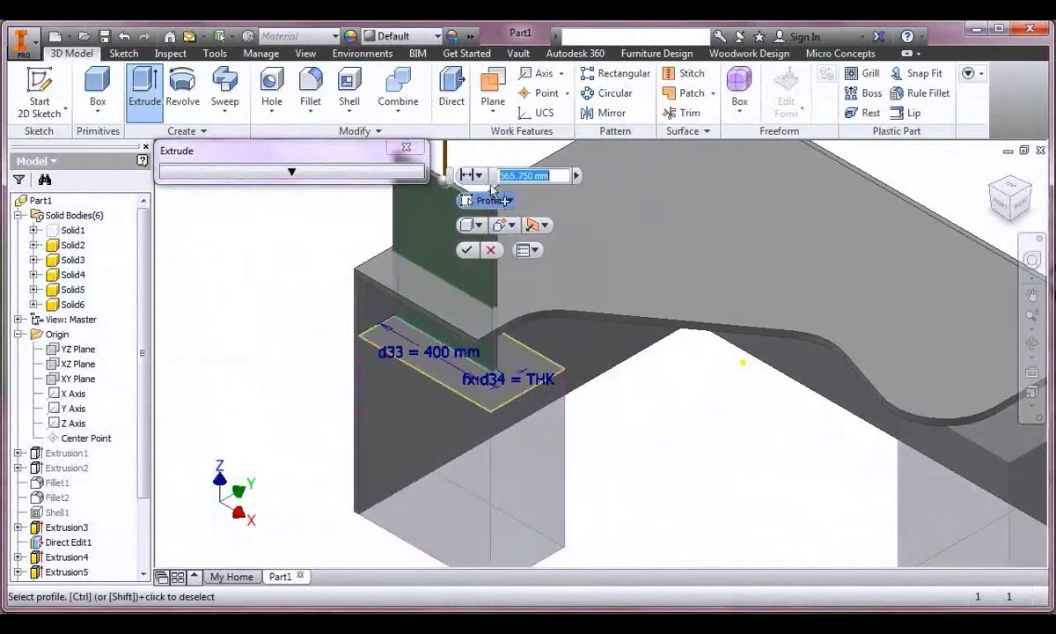
left_click(478, 176)
left_click(511, 232)
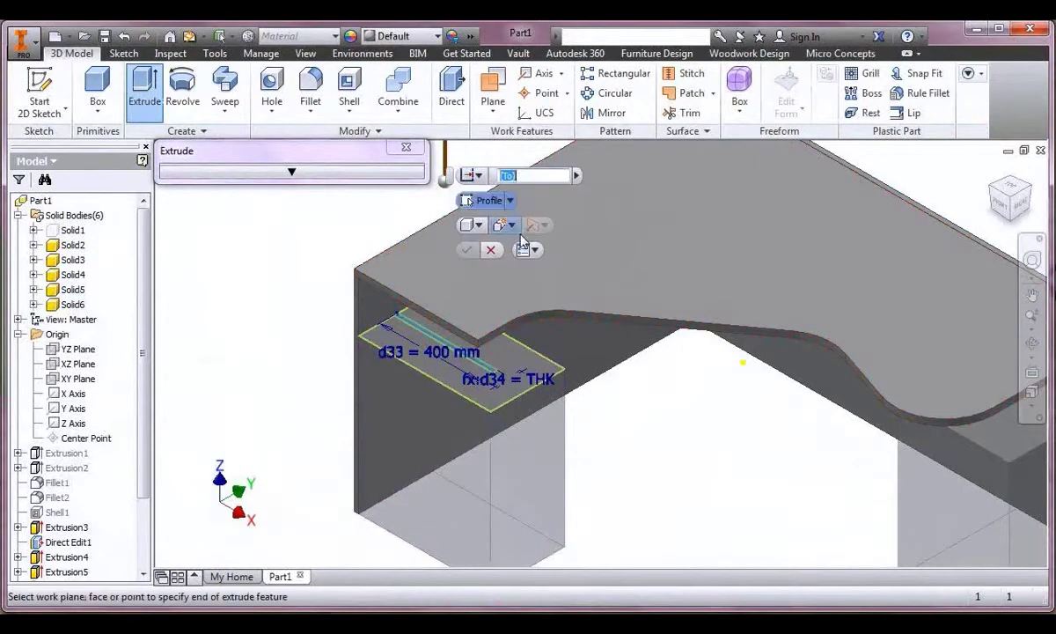
mouse_move(564, 316)
middle_mouse_down()
mouse_move(549, 356)
mouse_move(545, 314)
middle_mouse_up()
left_click(545, 314)
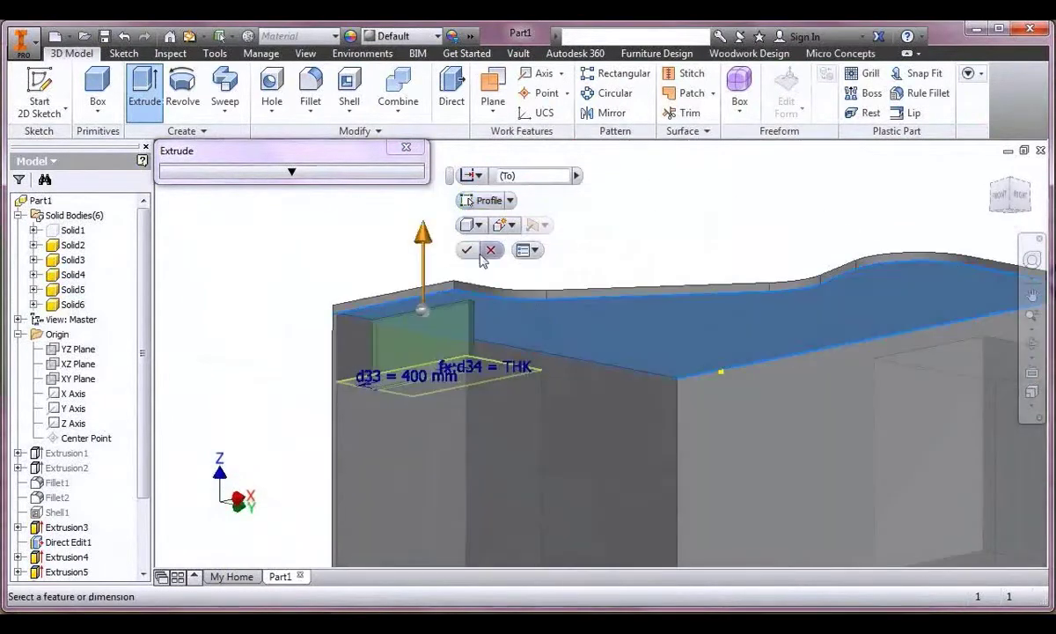
left_click(469, 251)
Start a sketch on the right pedestal's top face and slice the model at the sketch plane.
mouse_move(621, 369)
middle_mouse_down()
mouse_move(597, 319)
mouse_move(618, 406)
mouse_move(521, 374)
middle_mouse_up()
left_click(917, 309)
left_click(947, 322)
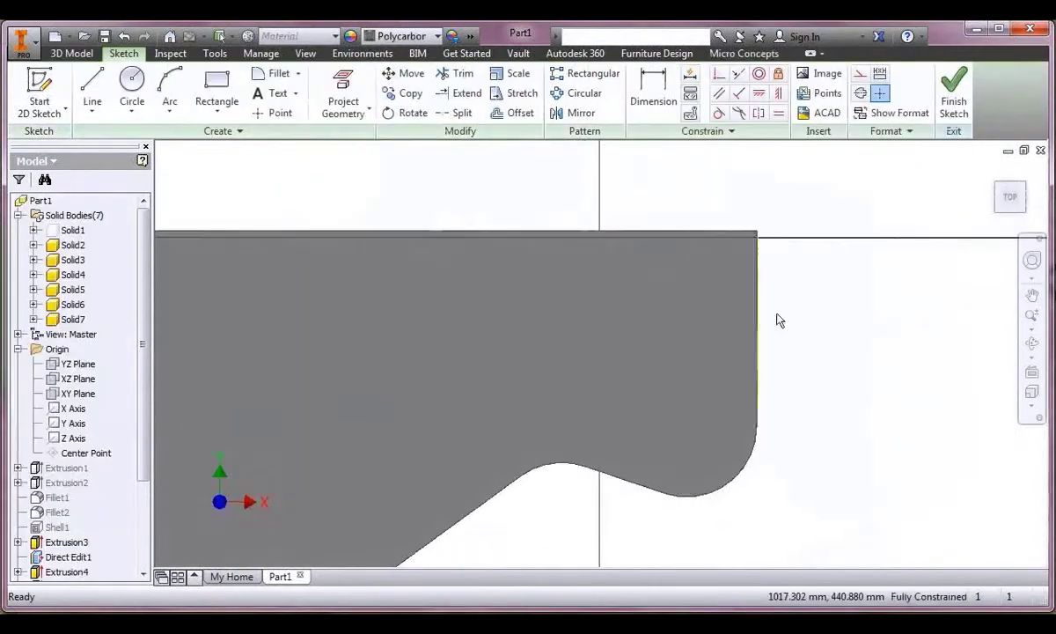
key("F7")
Sketch a rectangle THK (18 mm) wide and 400 mm long on the right pedestal, starting at the back wall.
left_click(216, 88)
left_click(652, 238)
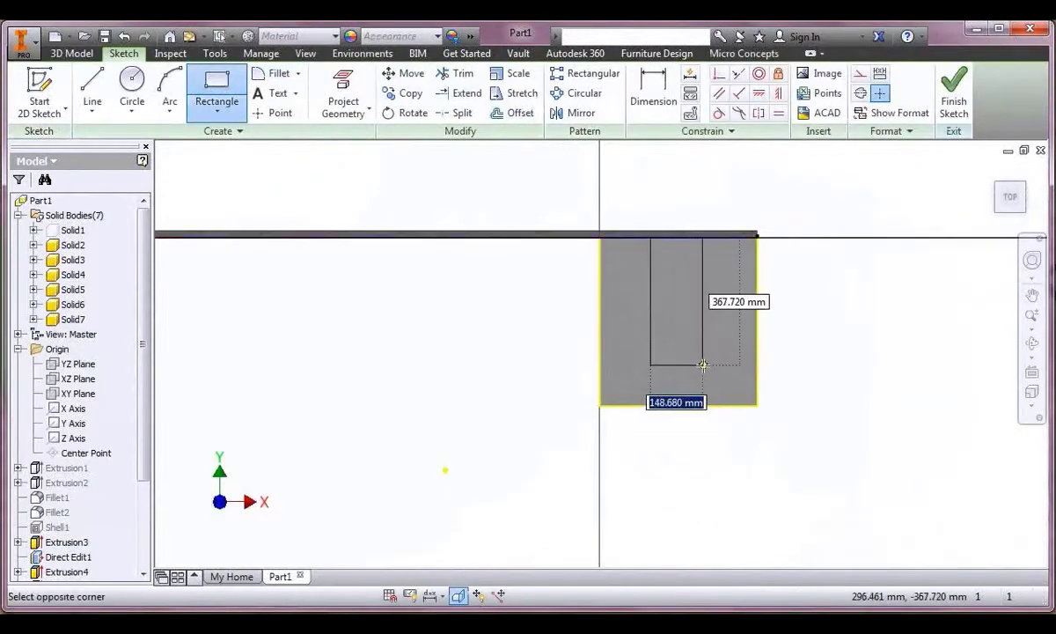
type("400")
key("Tab")
type("4")
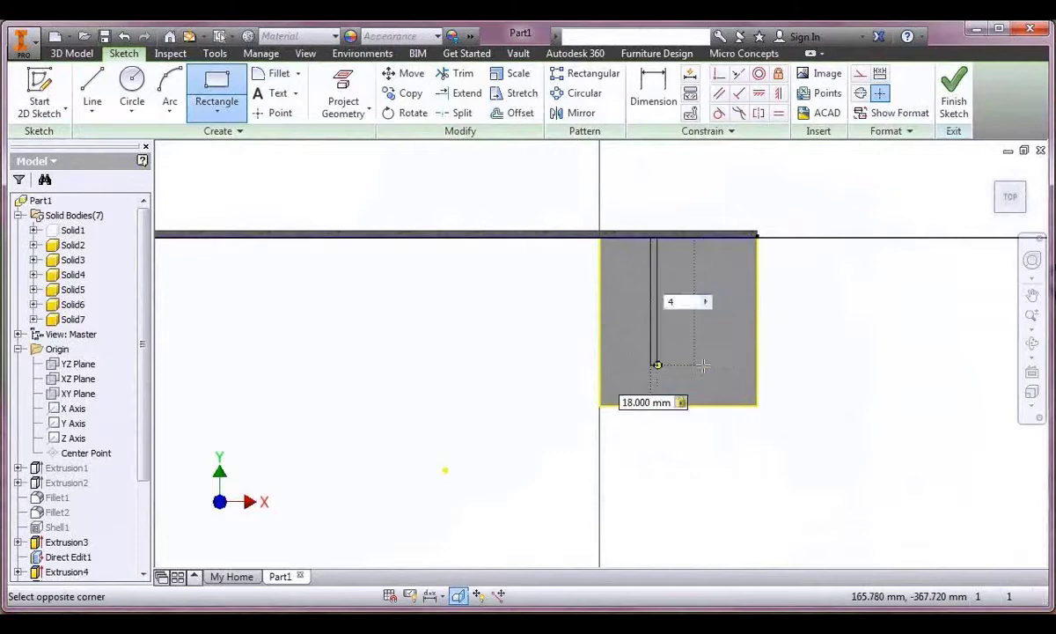
type("00")
key("Return")
key("Escape")
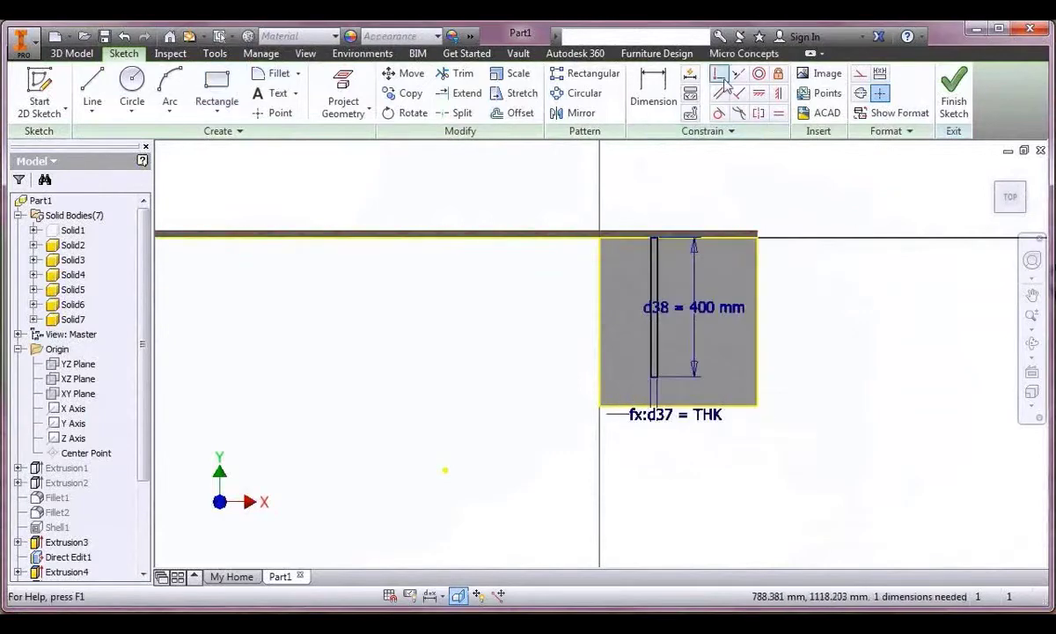
Align the midpoint of the thin rectangle's front end vertically with the midpoint of the pedestal's front edge, and finish the sketch.
left_click(778, 92)
left_click(653, 377)
left_click(680, 407)
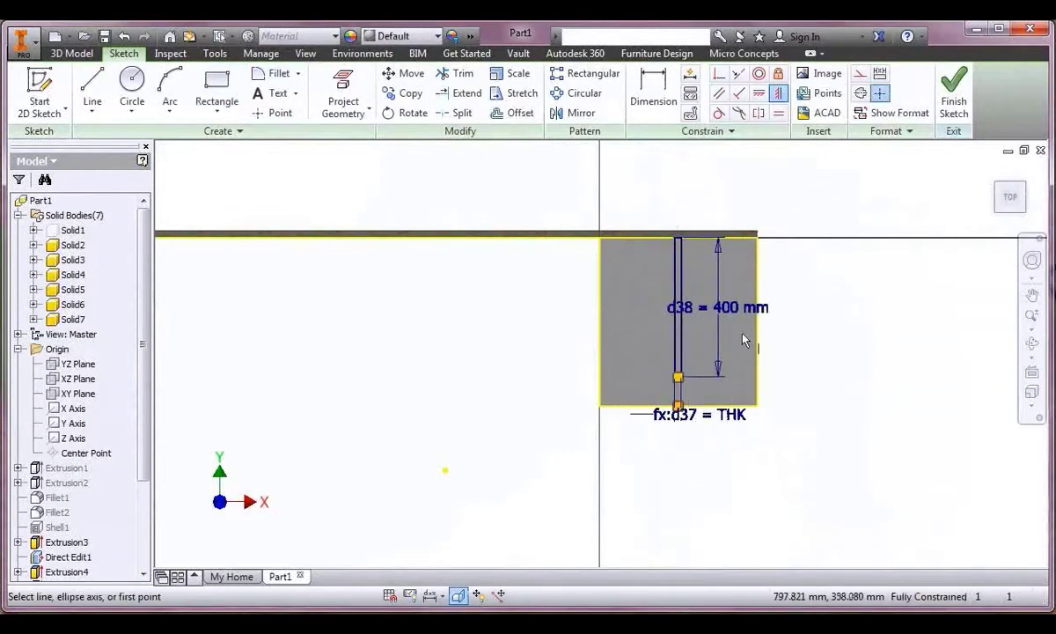
right_click(745, 337)
left_click(814, 337)
left_click(954, 97)
Extrude the thin rectangle on the right pedestal as a new solid up to the desk top's underside.
scroll(925, 354, "down", 3)
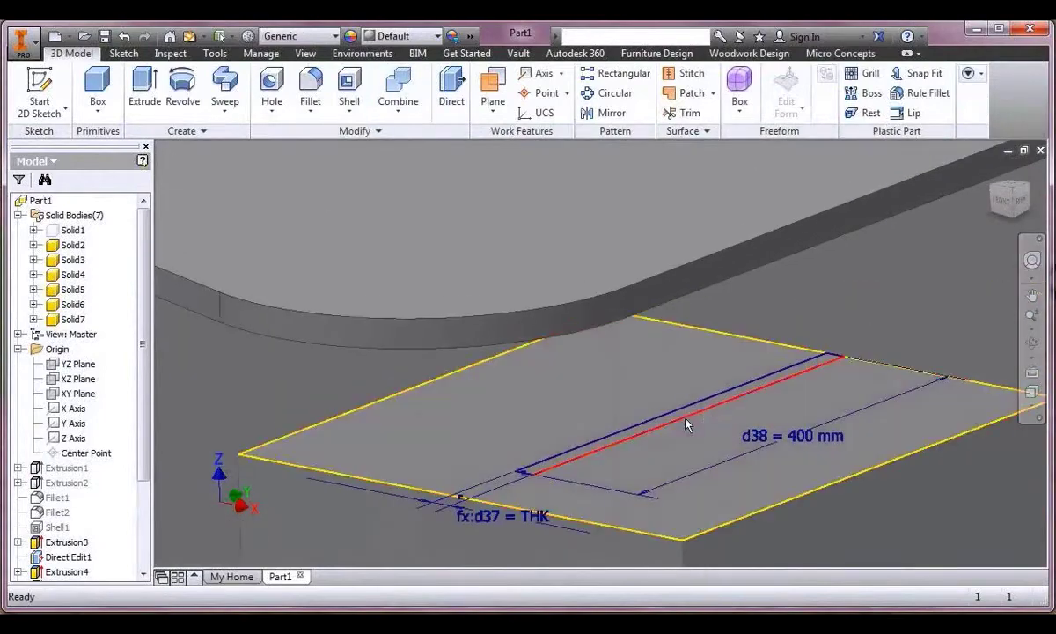
key("e")
left_click(687, 175)
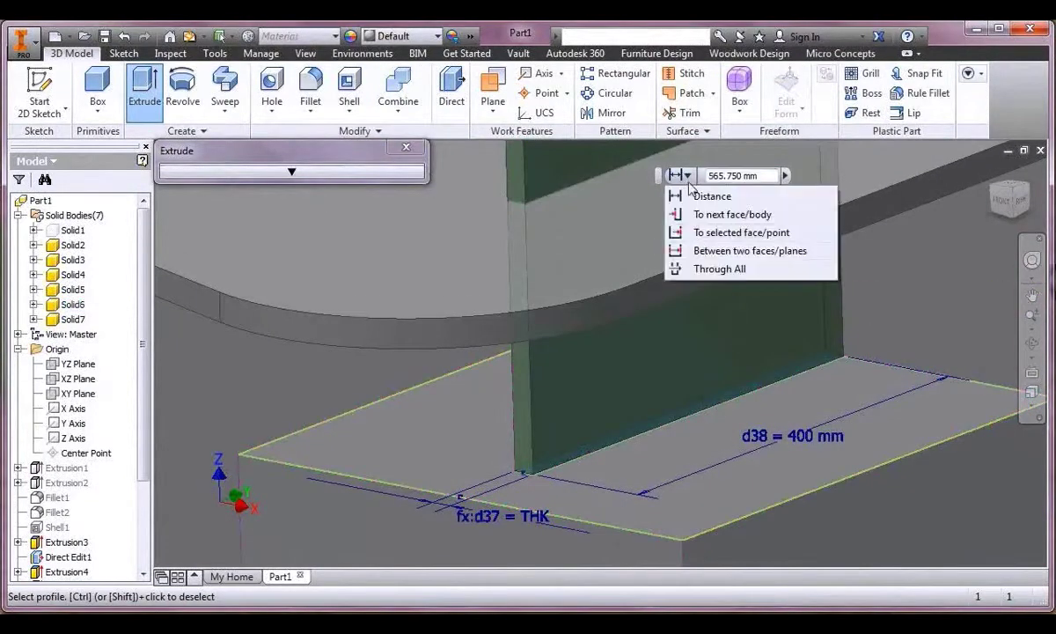
left_click(700, 236)
middle_click_drag(514, 318, 526, 291, "shift")
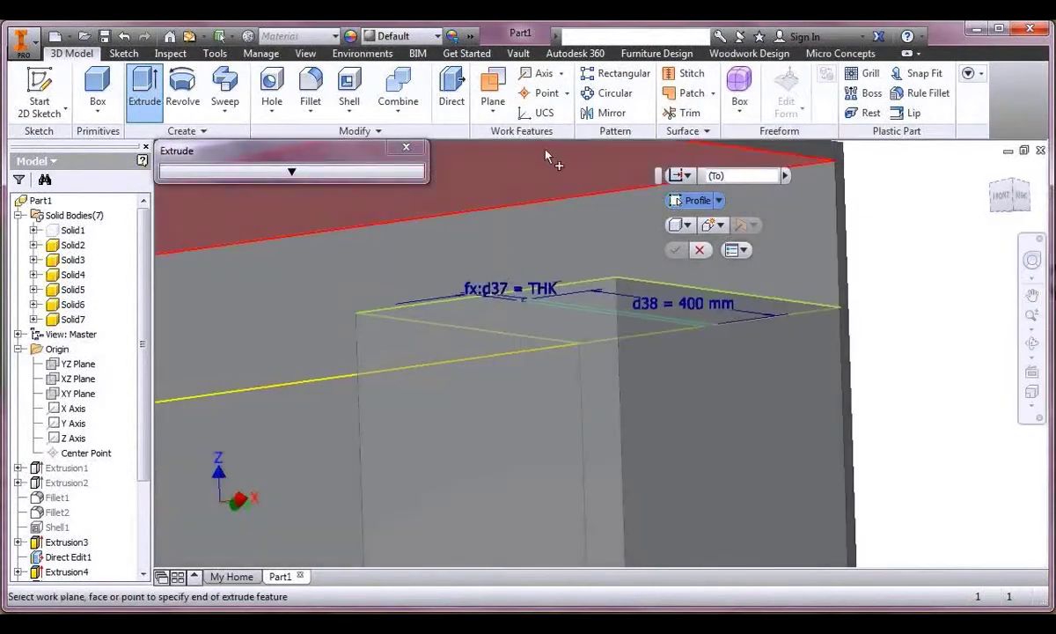
left_click(552, 158)
left_click(676, 250)
left_click(992, 172)
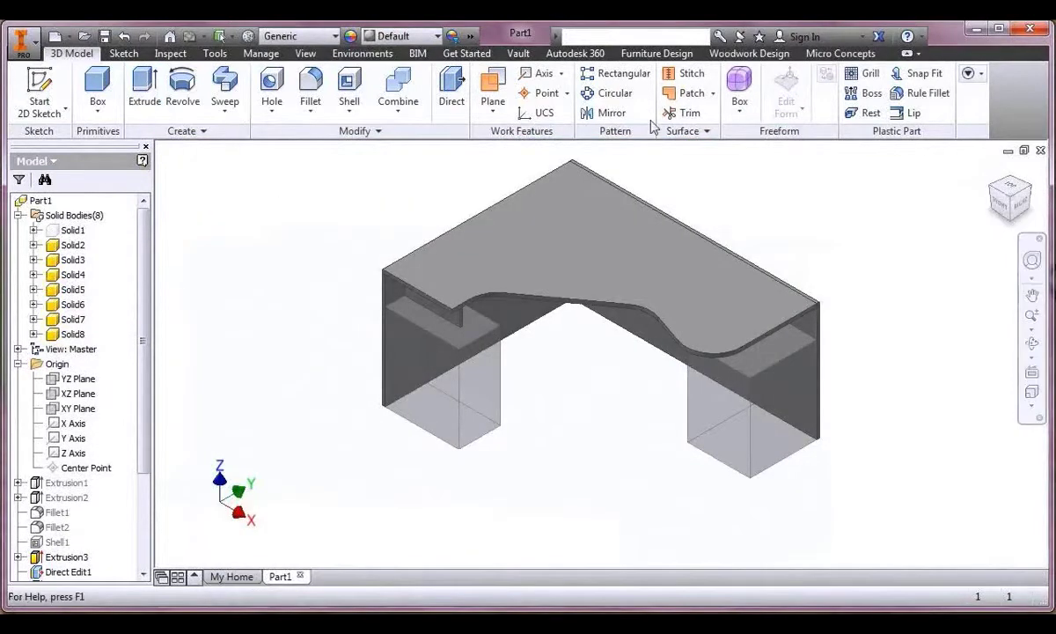
Raise the top face of the back wall by 450 mm with a direct edit move.
left_click(452, 88)
left_click(700, 174)
left_click_drag(700, 177, 699, 124)
middle_click_drag(693, 262, 641, 380)
left_click_drag(644, 256, 643, 231)
type("450")
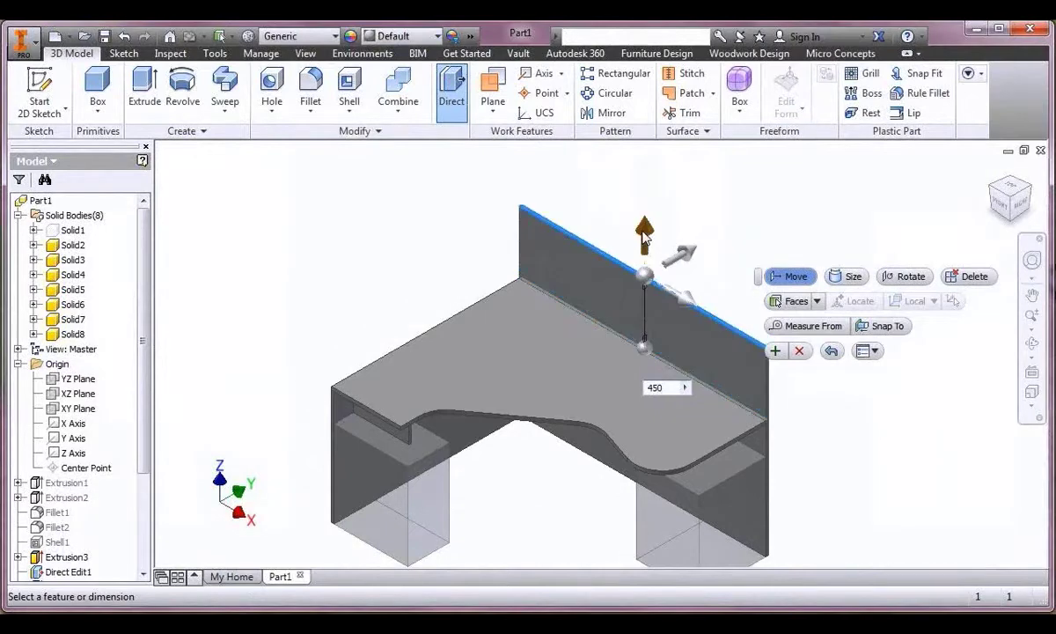
left_click(777, 351)
left_click(648, 251)
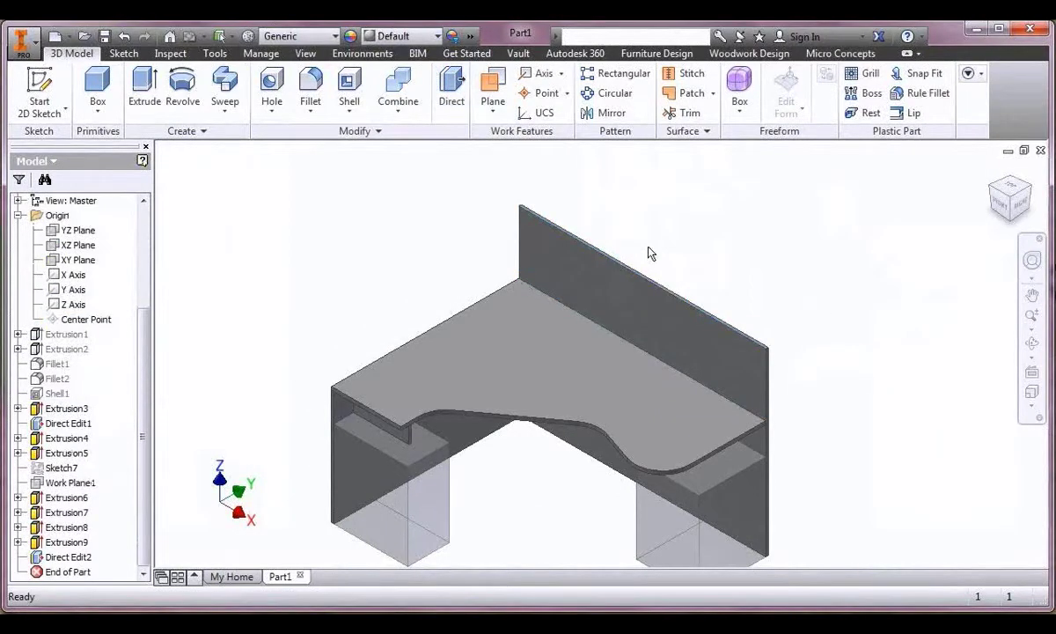
Sketch on the back wall's front face a line sloping down from its top edge, continued horizontally to its right edge.
left_click(665, 299)
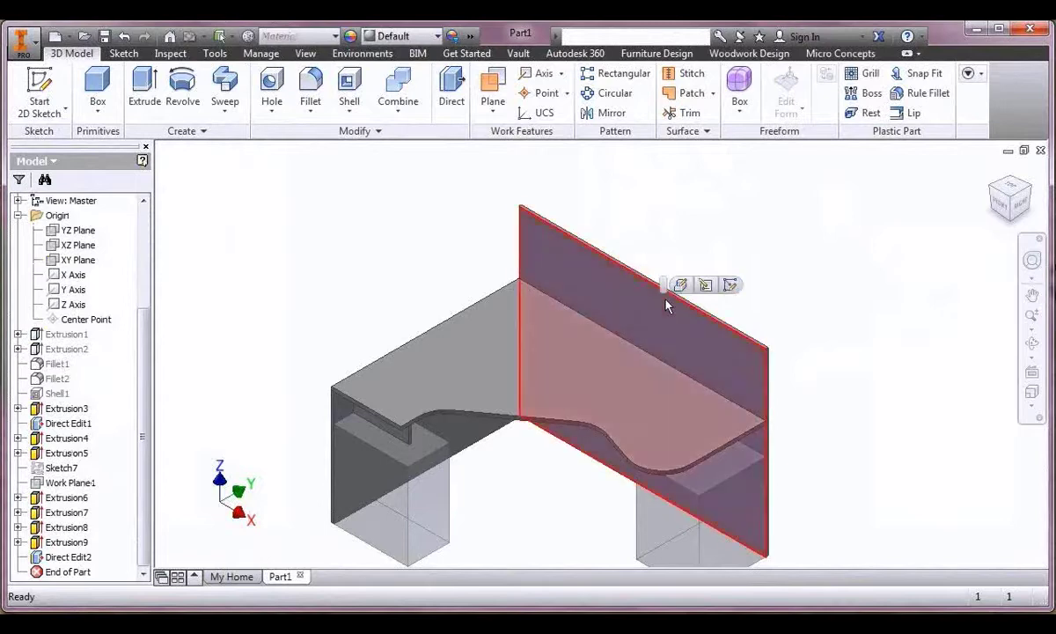
left_click(729, 285)
right_click(516, 155)
left_click(526, 109)
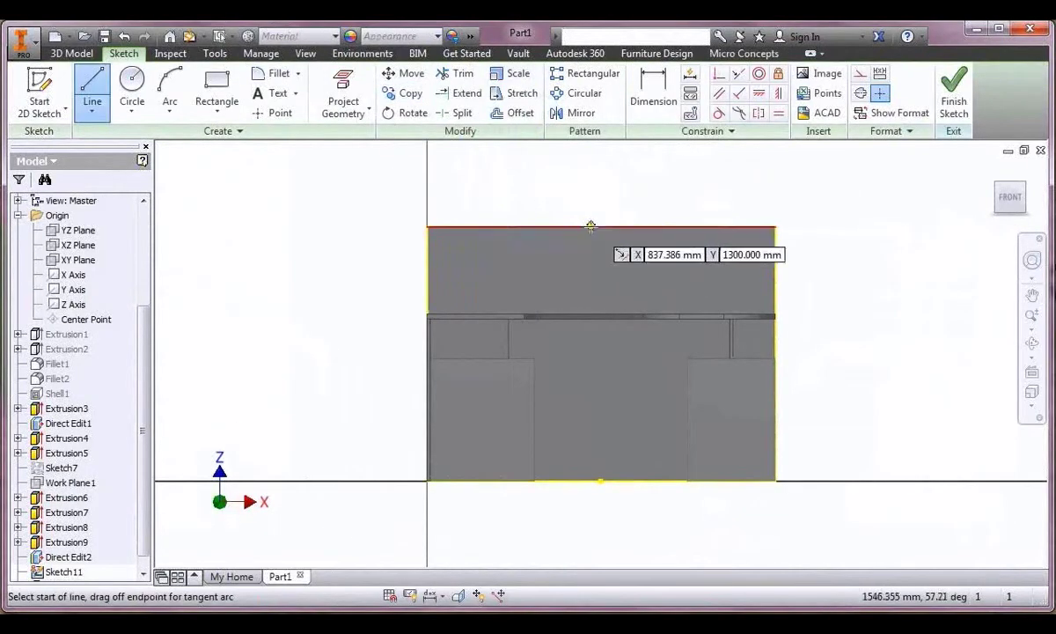
left_click(590, 226)
left_click(632, 269)
left_click(775, 269)
right_click(756, 281)
Dimension the angle between the sloped and horizontal lines as 143 degrees.
left_click(671, 305)
left_click(612, 250)
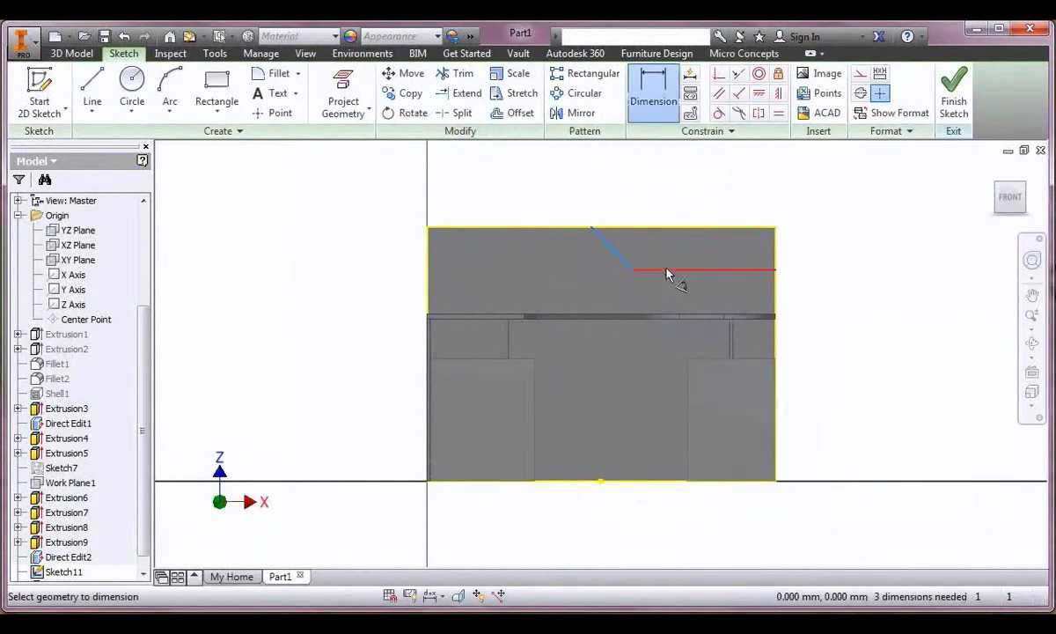
left_click(667, 269)
left_click(665, 252)
type("145")
key("Return")
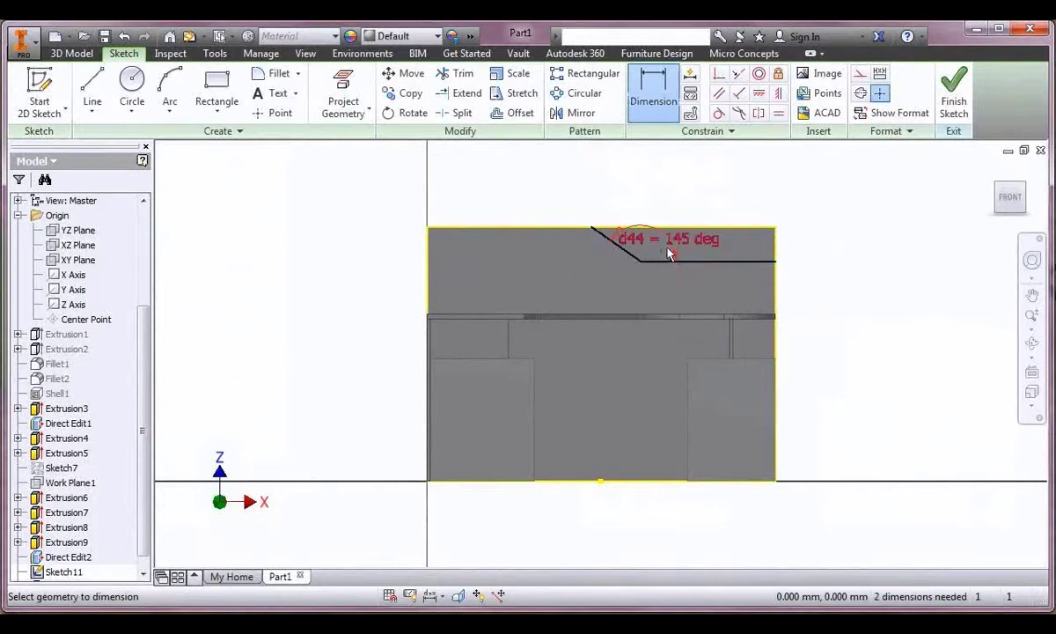
left_click(670, 247)
type("143")
key("Return")
Dimension the horizontal line 220 mm below the wall's top edge and its inner end 890 mm from the wall's right edge.
left_click(750, 227)
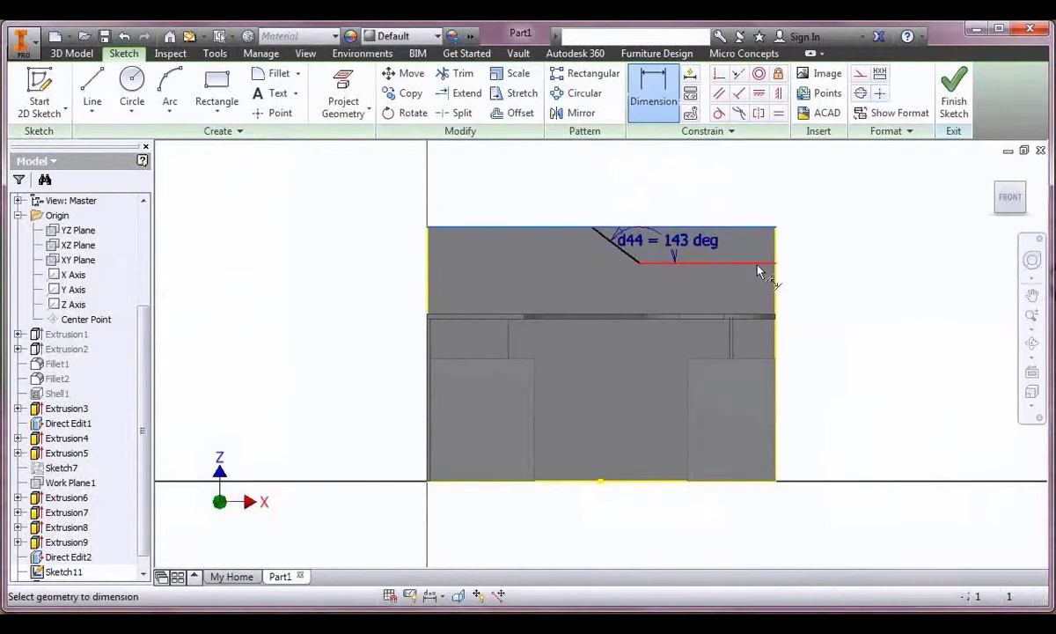
left_click(758, 268)
left_click(828, 247)
type("220")
key("Return")
left_click(721, 269)
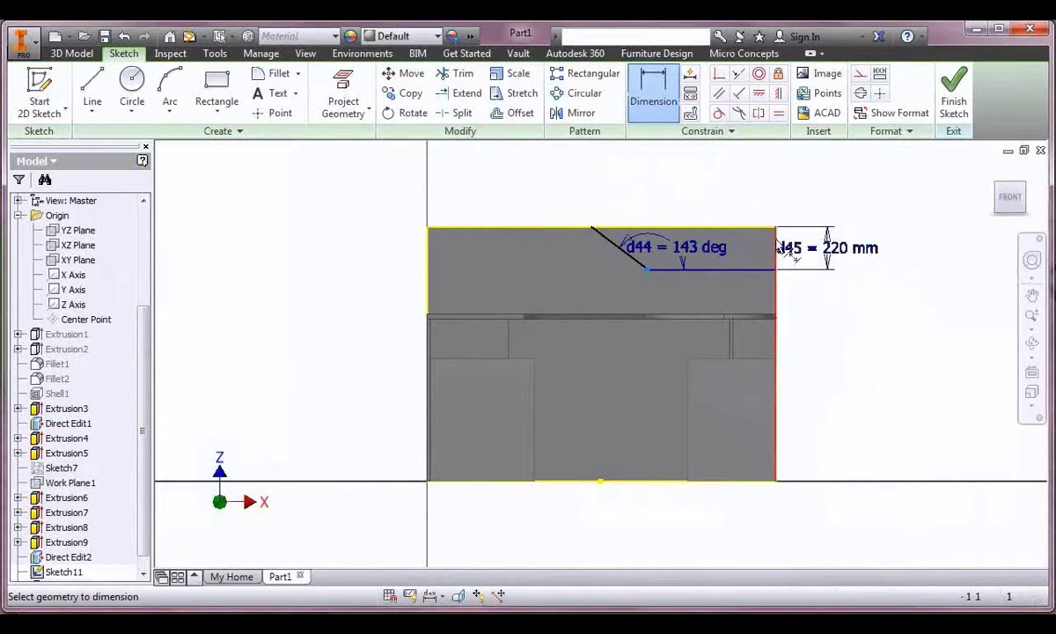
left_click(733, 204)
type("890")
key("Return")
Extrude the region above the sketched lines as a cut to remove the back wall's upper right corner.
key("e")
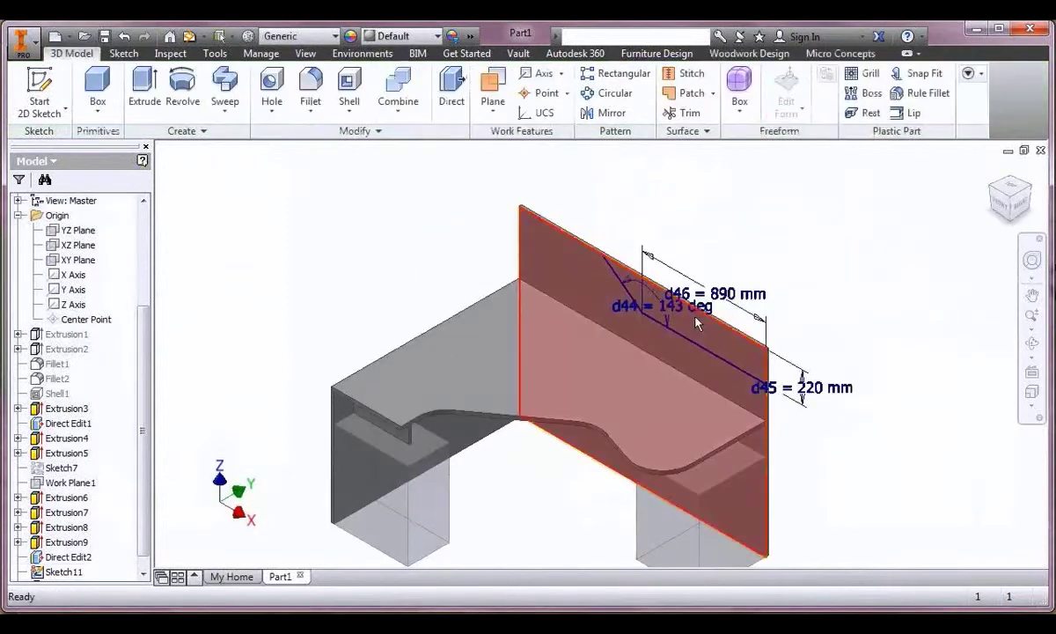
left_click(720, 346)
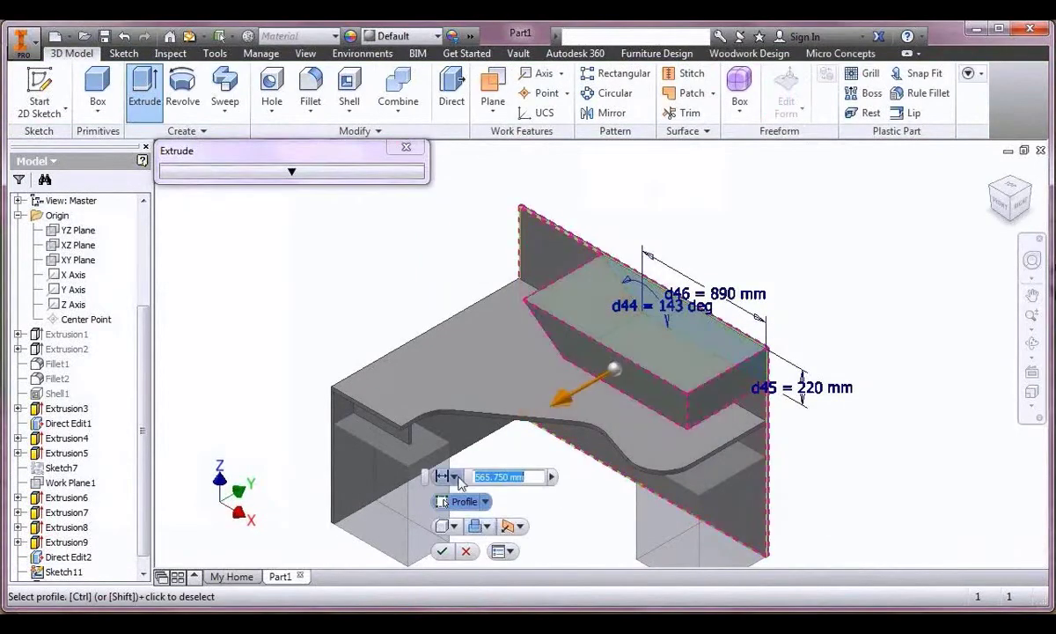
left_click(487, 527)
left_click(480, 566)
left_click(442, 552)
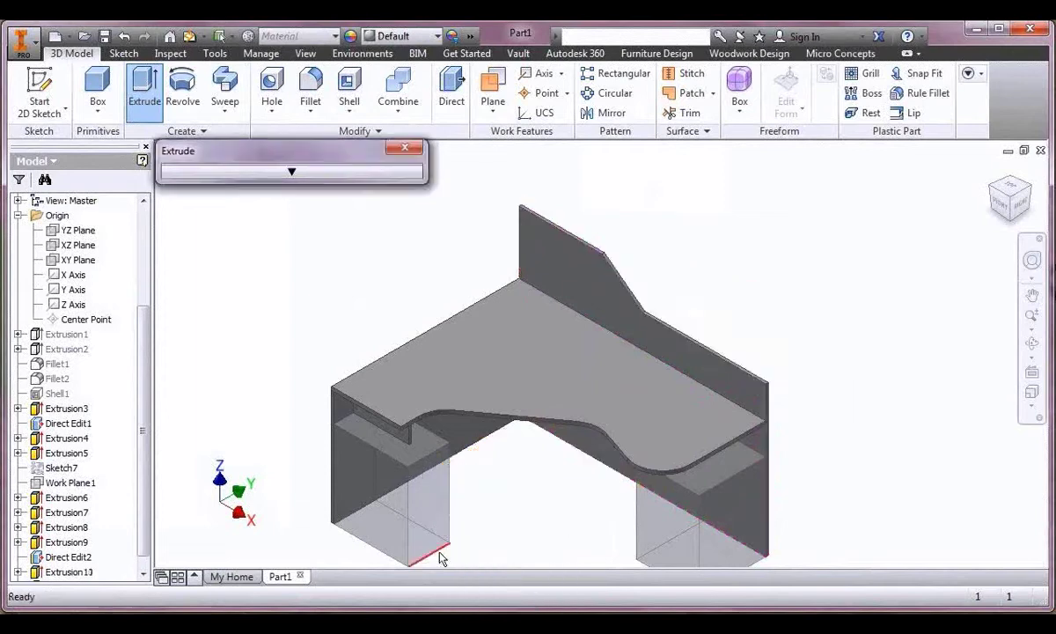
Fillet the two corner edges at the ends of the back wall's slope with a 400 mm radius.
scroll(620, 297, "down", 5)
middle_click_drag(570, 405, 462, 496)
left_click(599, 433)
left_click(617, 420)
left_click(456, 216)
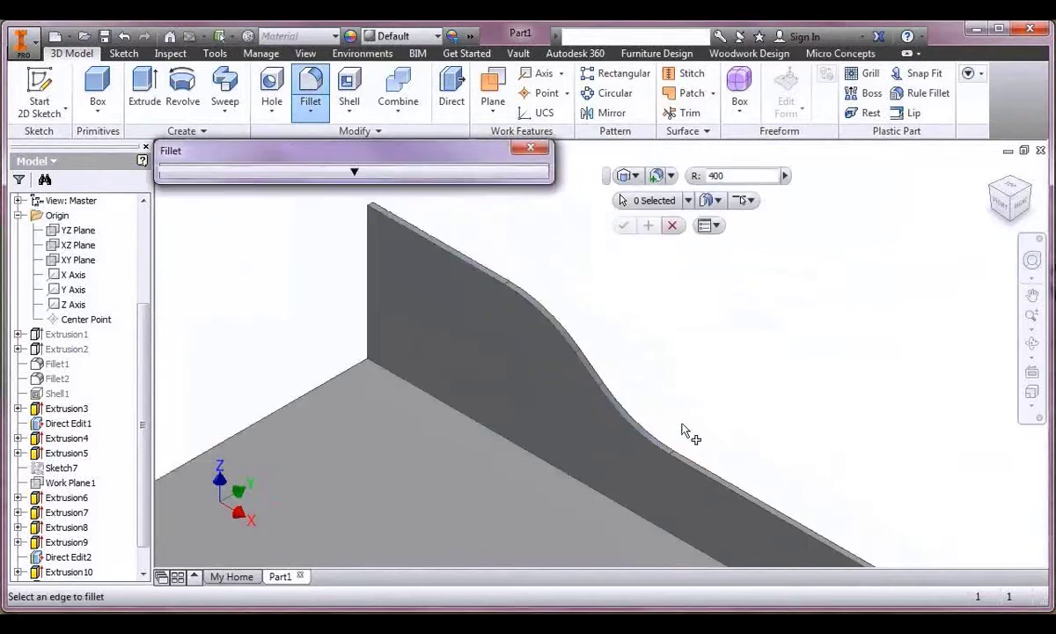
Fillet the back wall's outer upper right corner with a 200 mm radius and return to the home view.
scroll(678, 424, "up", 3)
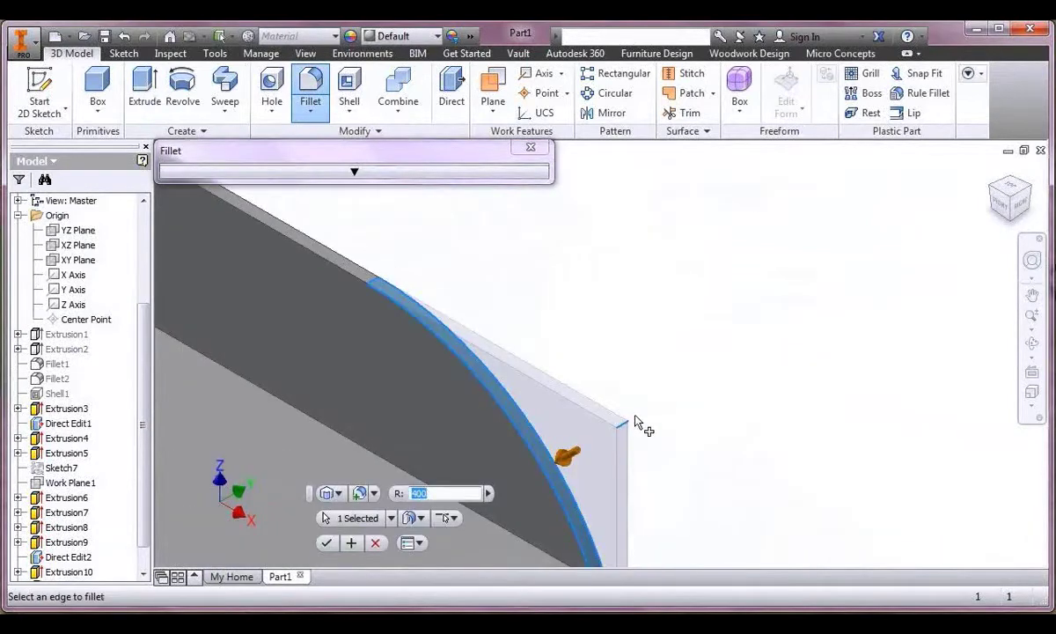
type("200")
left_click(327, 543)
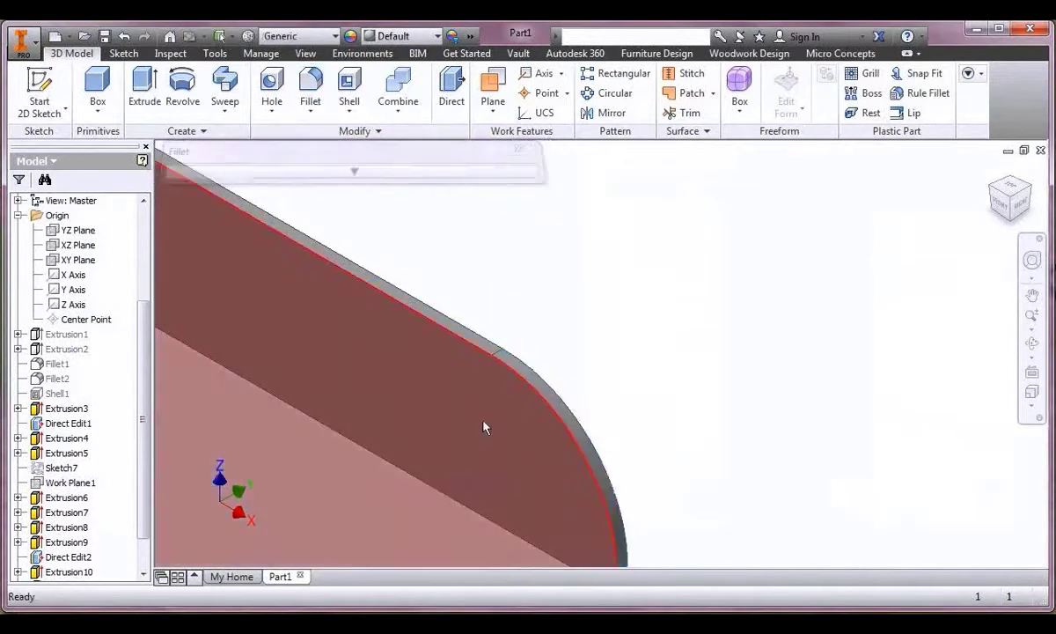
key("F6")
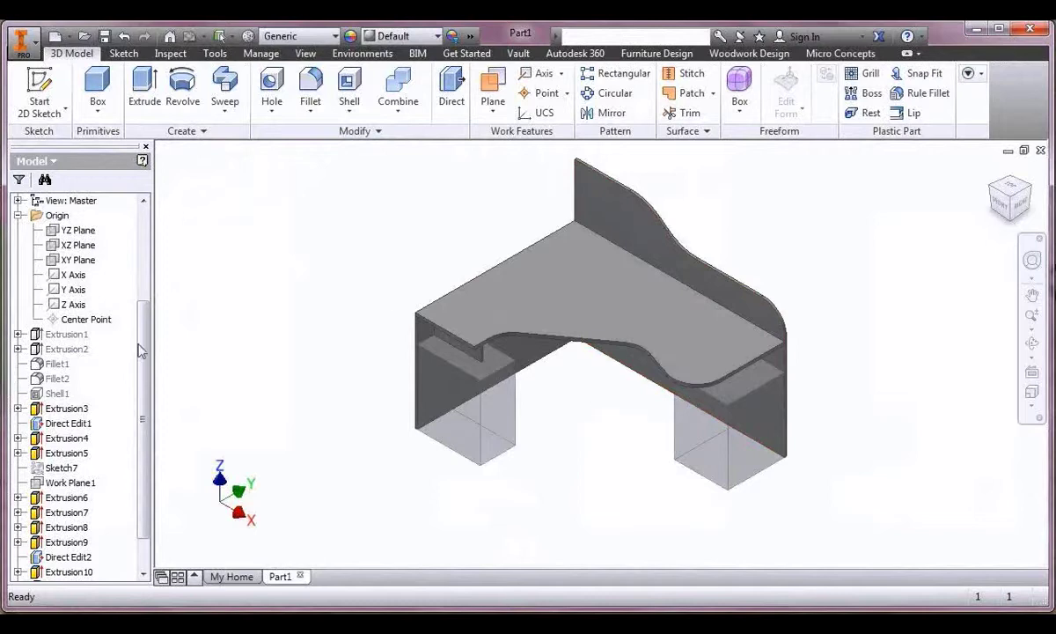
Rename the desk top, back wall and left wall solid bodies as Top, Back Panel and LH Panel.
left_click_drag(142, 349, 142, 246)
left_click(69, 250)
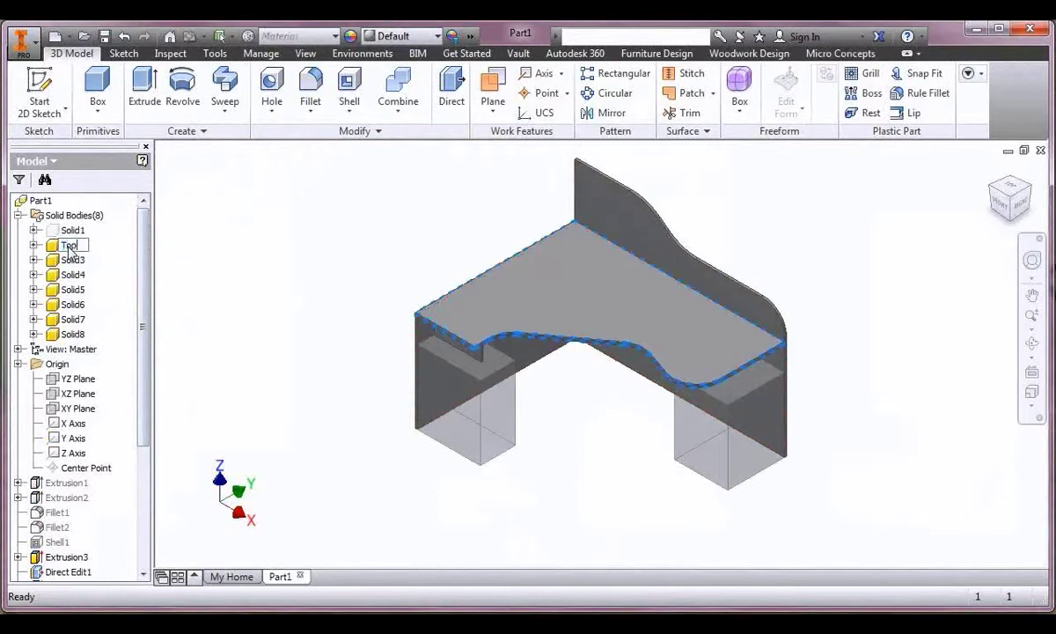
type("Top")
left_click(74, 261)
type("Back P")
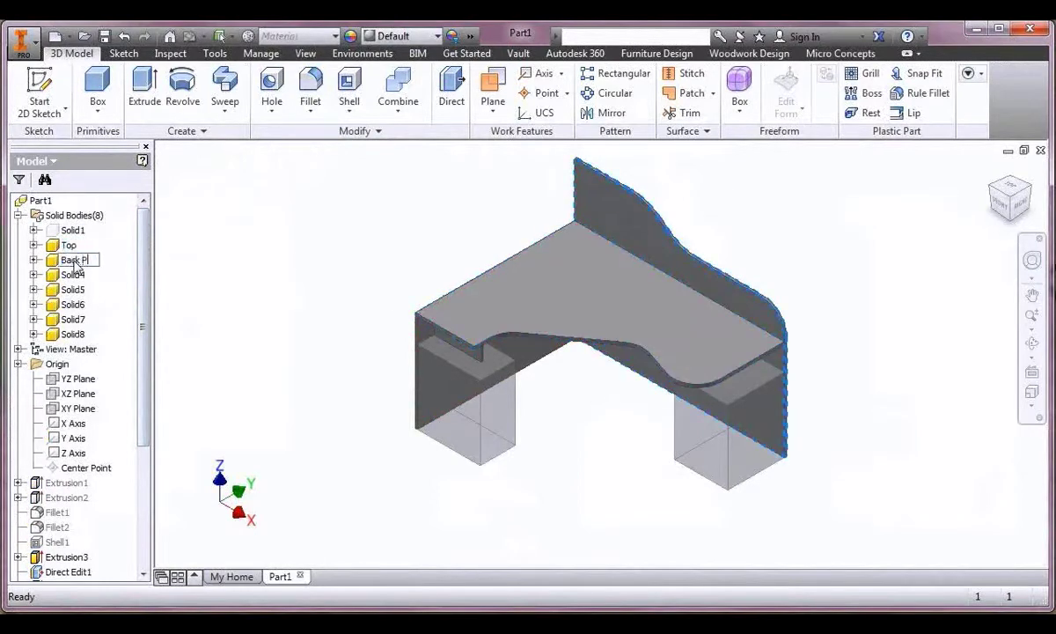
type("anel")
left_click(74, 275)
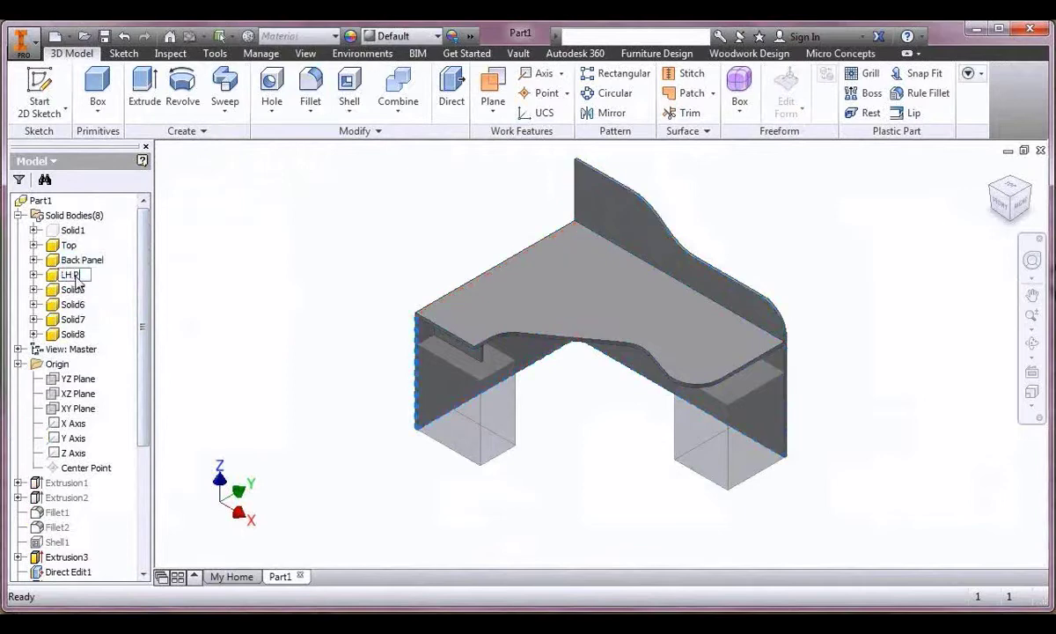
Rename the left pedestal body as Computer Container and the right pedestal body as Drawer.
left_click(74, 291)
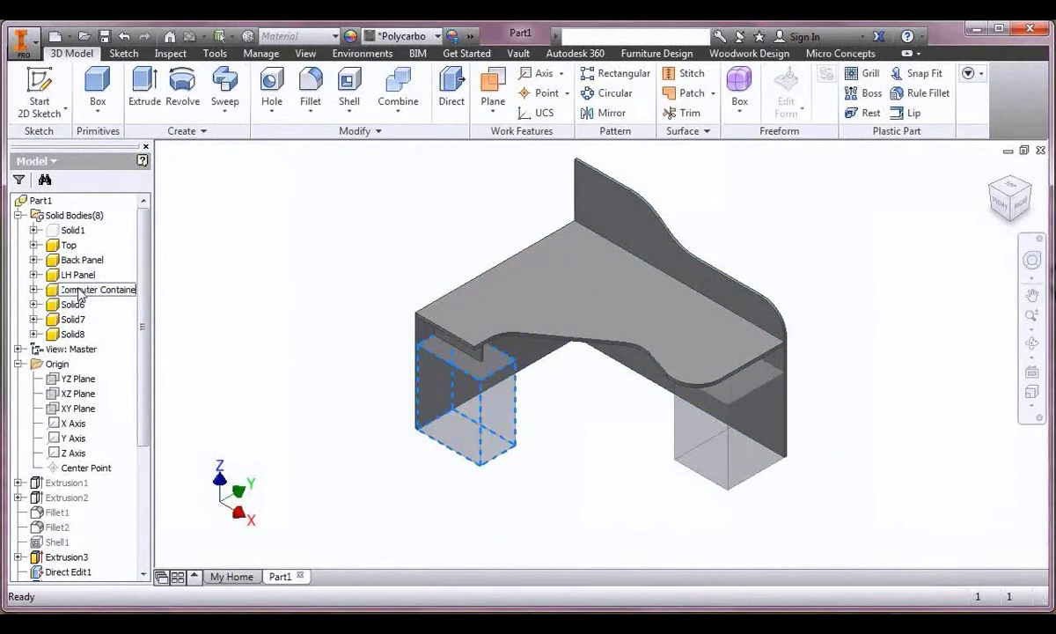
left_click(74, 305)
left_click(78, 305)
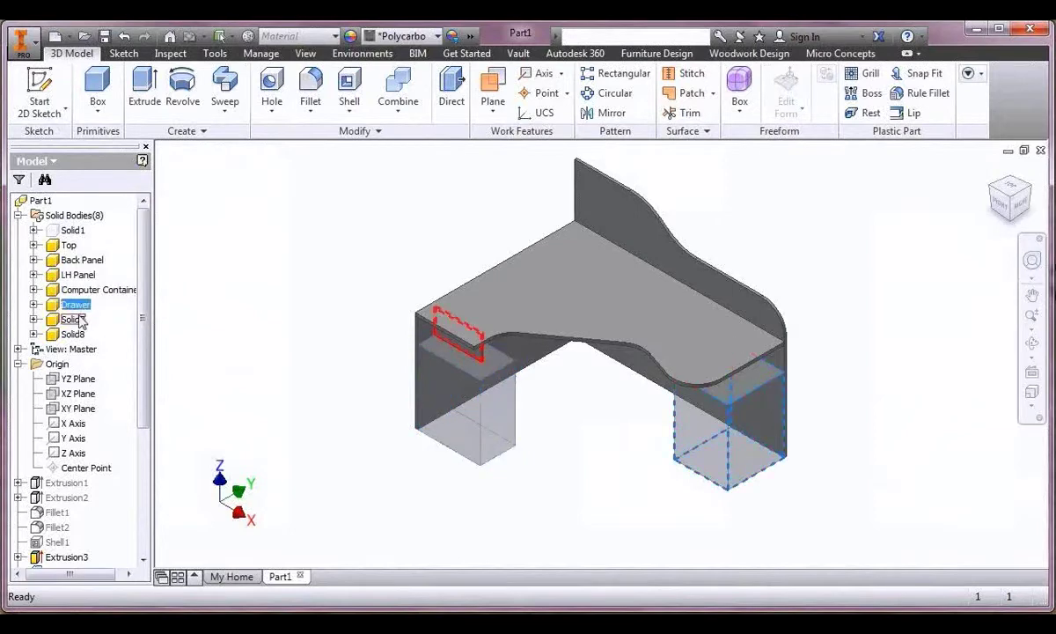
Rename the left and right support panel bodies as Vertical Strut1 and Vertical Strut2.
left_click(74, 320)
left_click(76, 320)
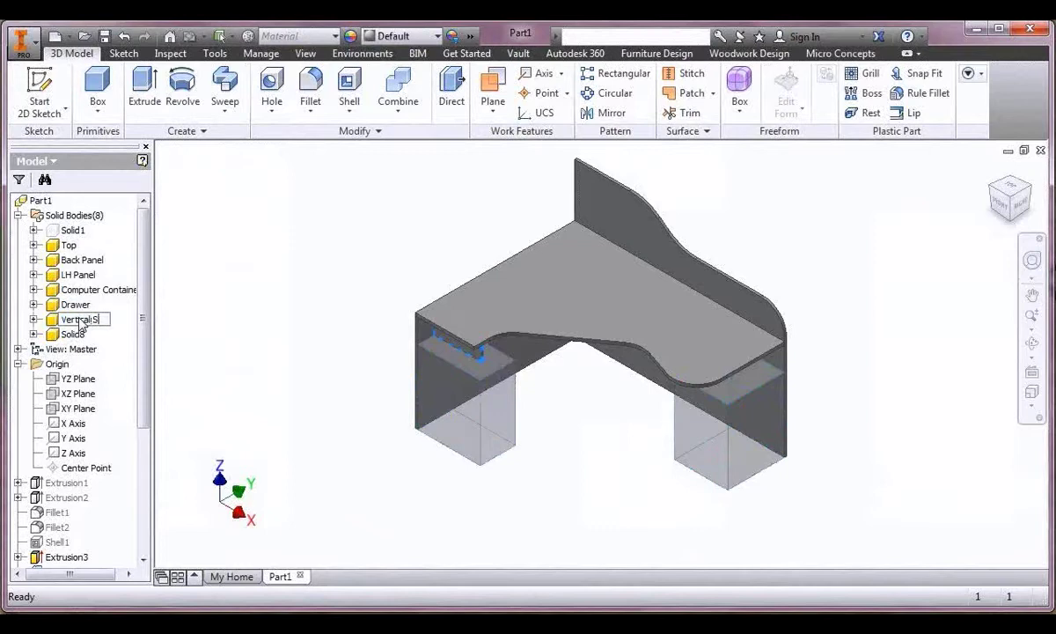
left_click(74, 334)
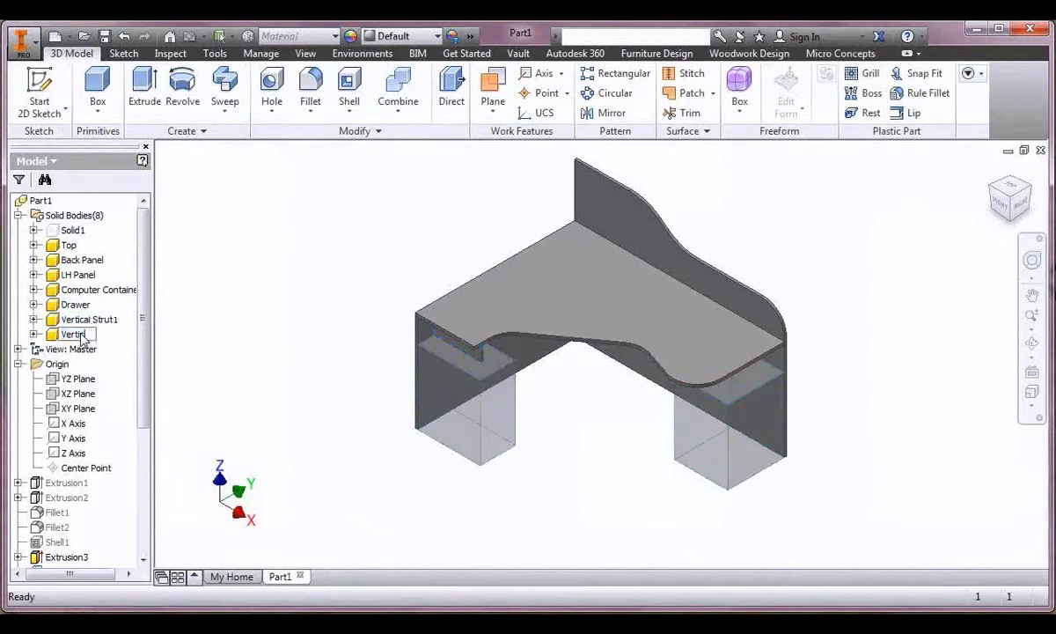
left_click(84, 336)
type("Vertical Strut2")
key("Return")
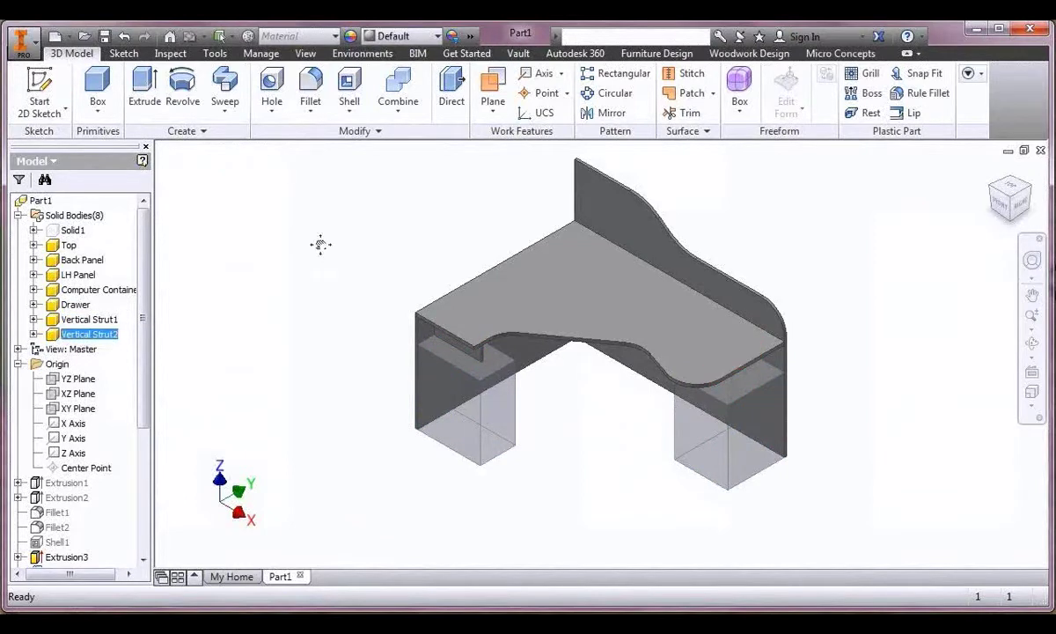
Save the part as Desk Master Demo1.ipt in the Demo folder.
left_click(104, 36)
left_click_drag(427, 93, 427, 209)
left_click_drag(442, 223, 427, 135)
double_click(374, 210)
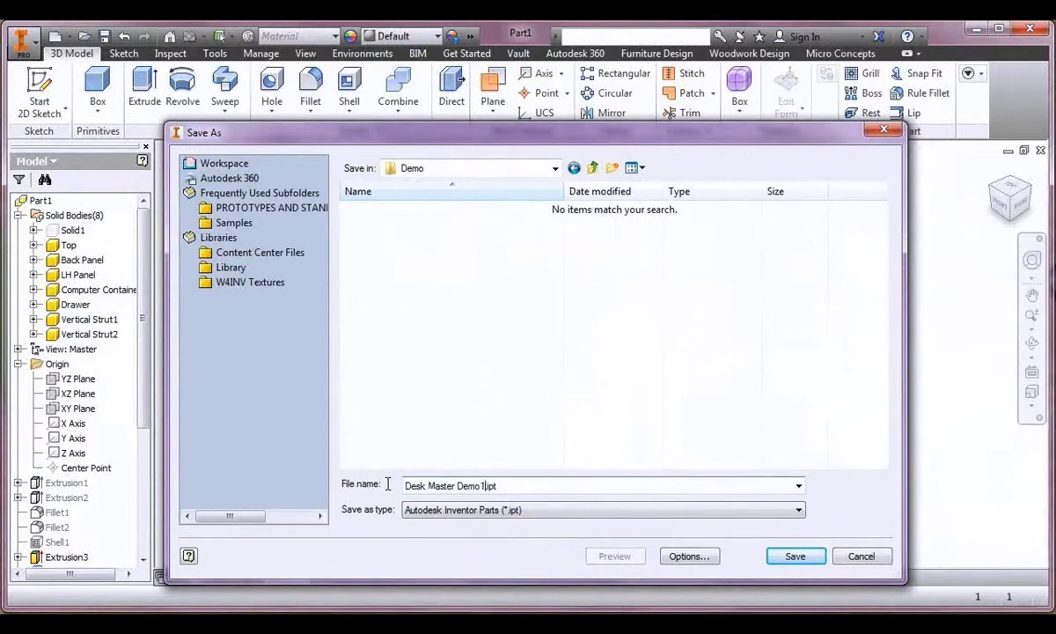
left_click(820, 558)
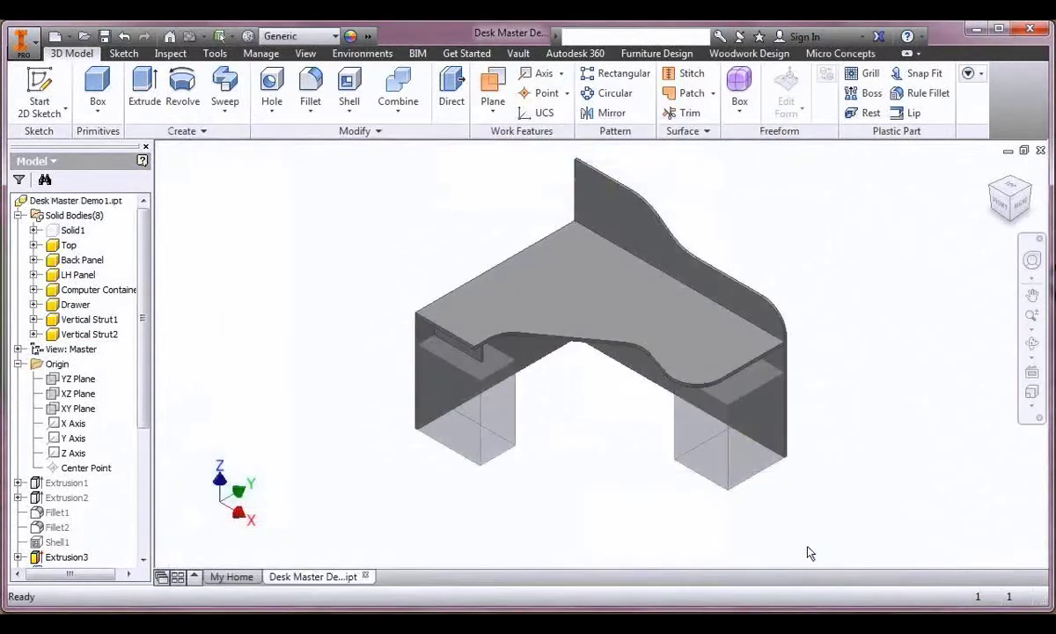
Edit the first extrusion's base sketch and set the rectangle's width to 1580 mm, updating the desk model.
left_click_drag(142, 391, 142, 423)
left_click(17, 423)
double_click(73, 438)
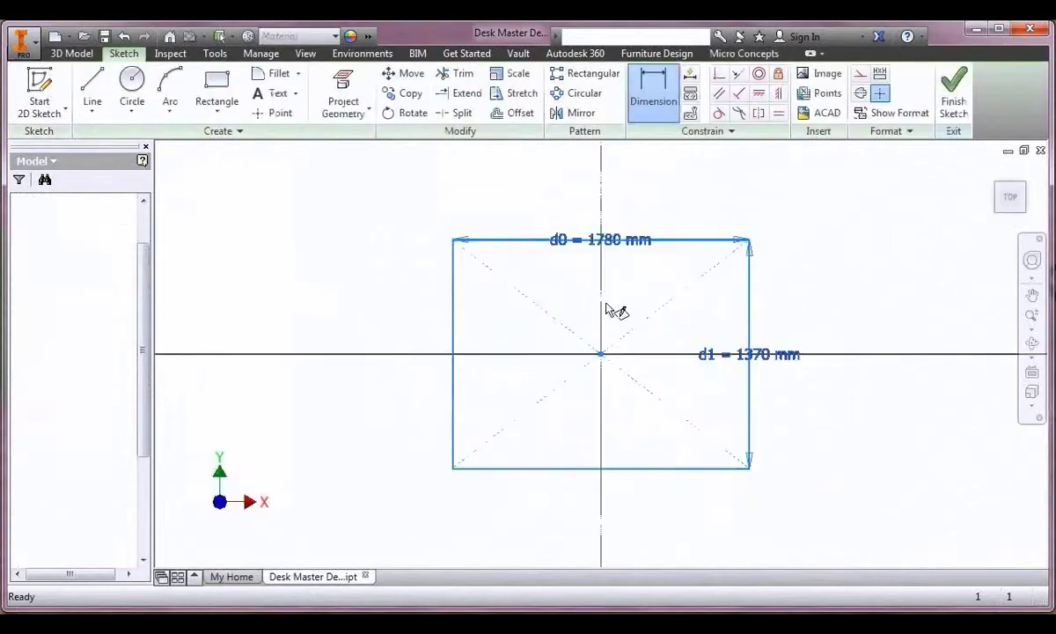
double_click(606, 242)
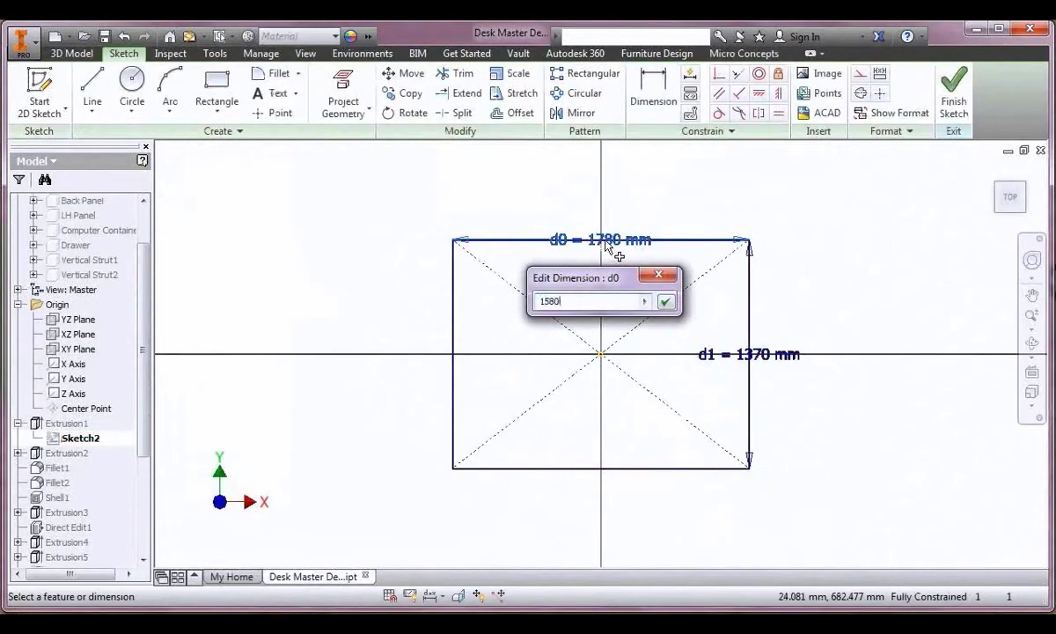
type("1580")
key("Return")
left_click(954, 88)
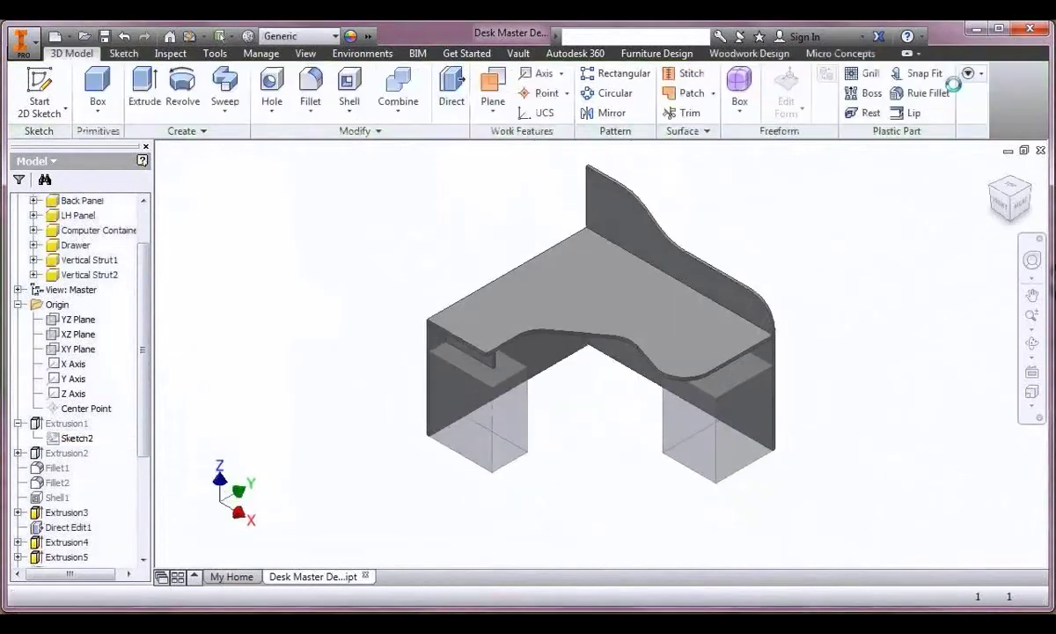
Restore the base sketch rectangle's width to 1780 mm and finish the sketch.
double_click(93, 437)
double_click(602, 239)
type("1780")
key("Return")
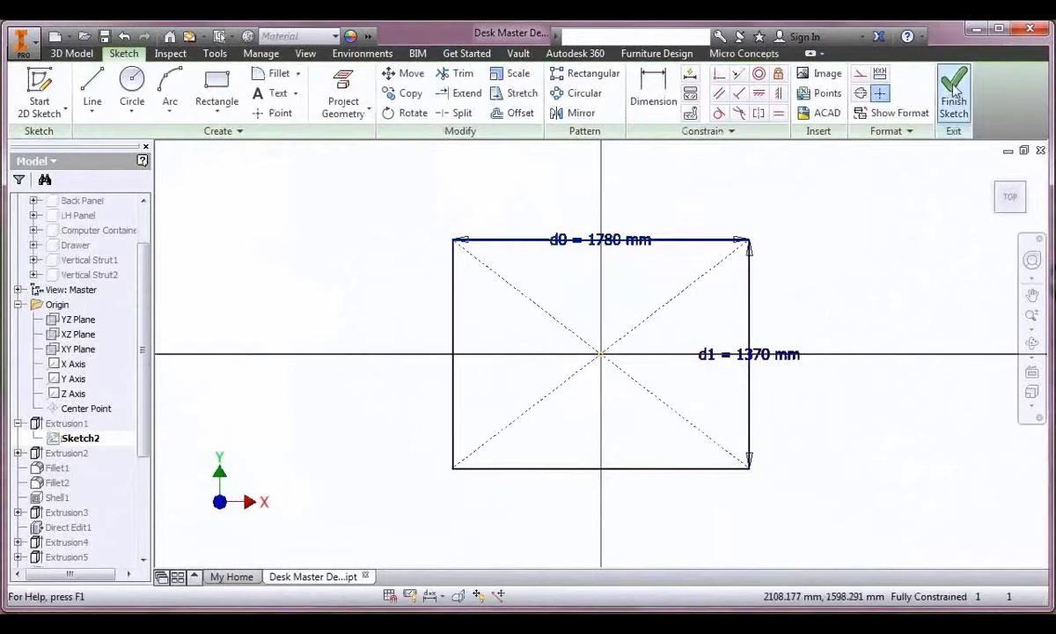
left_click(956, 88)
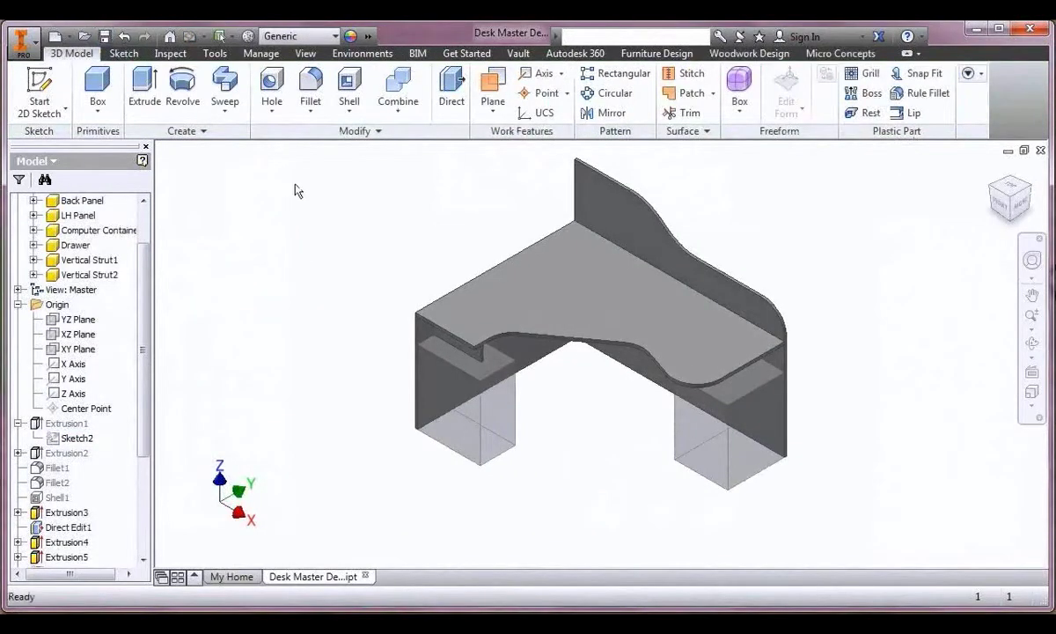
Start making components from the seven bodies Top through Vertical Strut2, with the target assembly located in the Demo folder.
left_click(261, 53)
left_click(701, 88)
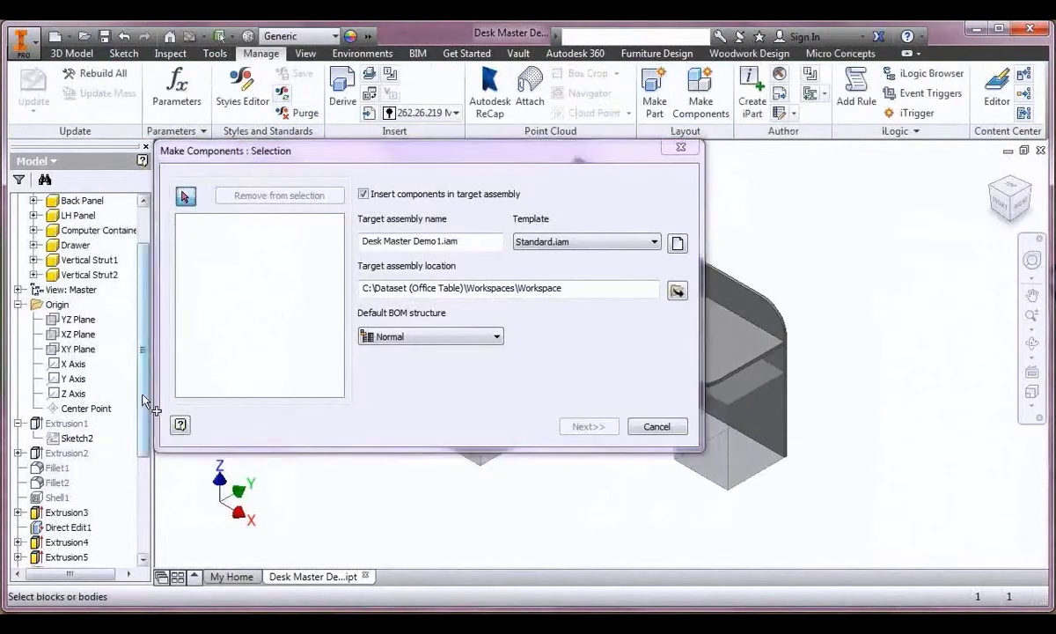
scroll(79, 264, "up", 2)
left_click(70, 245)
left_click(62, 335, "shift")
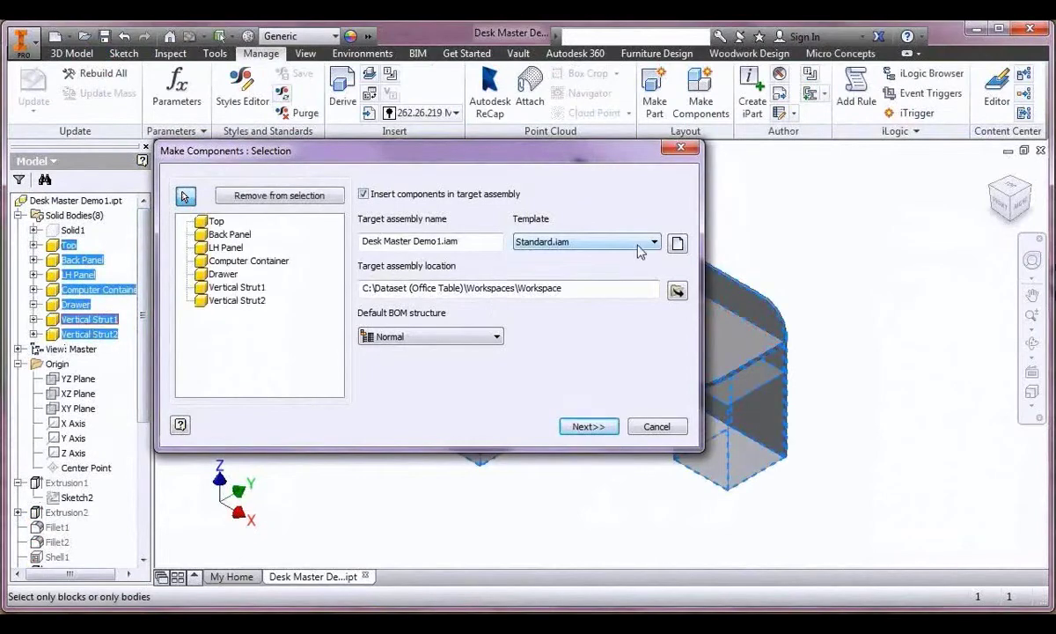
left_click(680, 293)
left_click(339, 338)
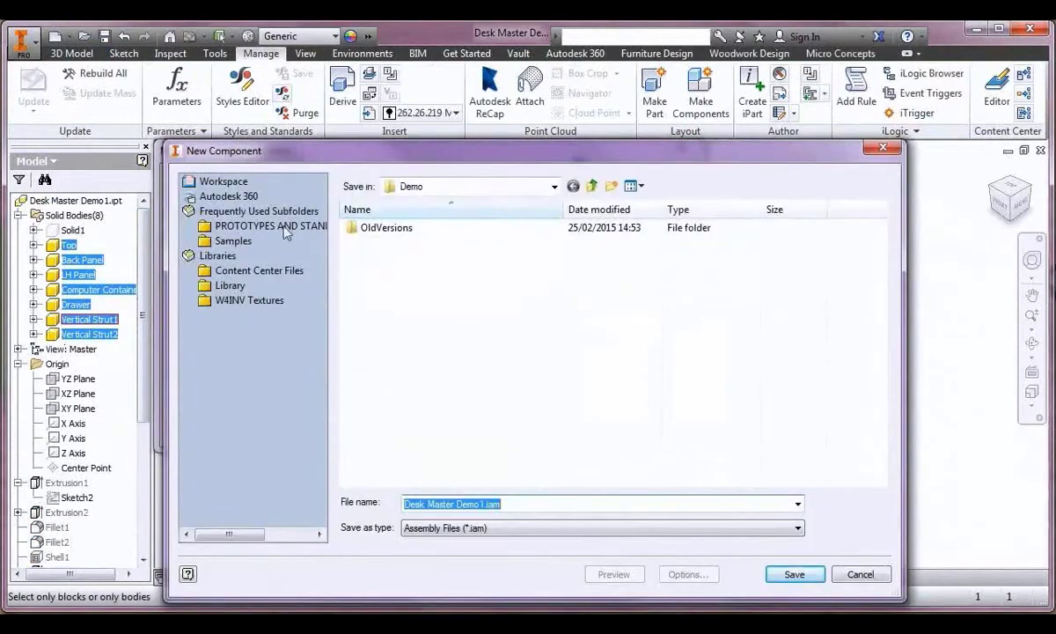
left_click(779, 572)
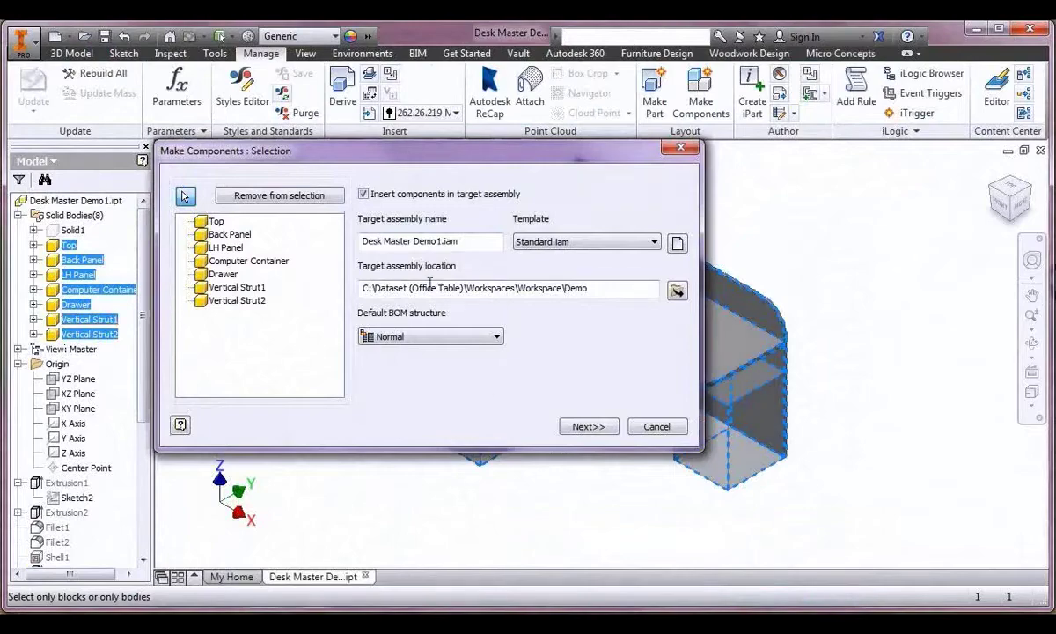
Generate the Desk Master Demo1.iam assembly from the selected bodies and save it with all its dependents.
left_click(588, 426)
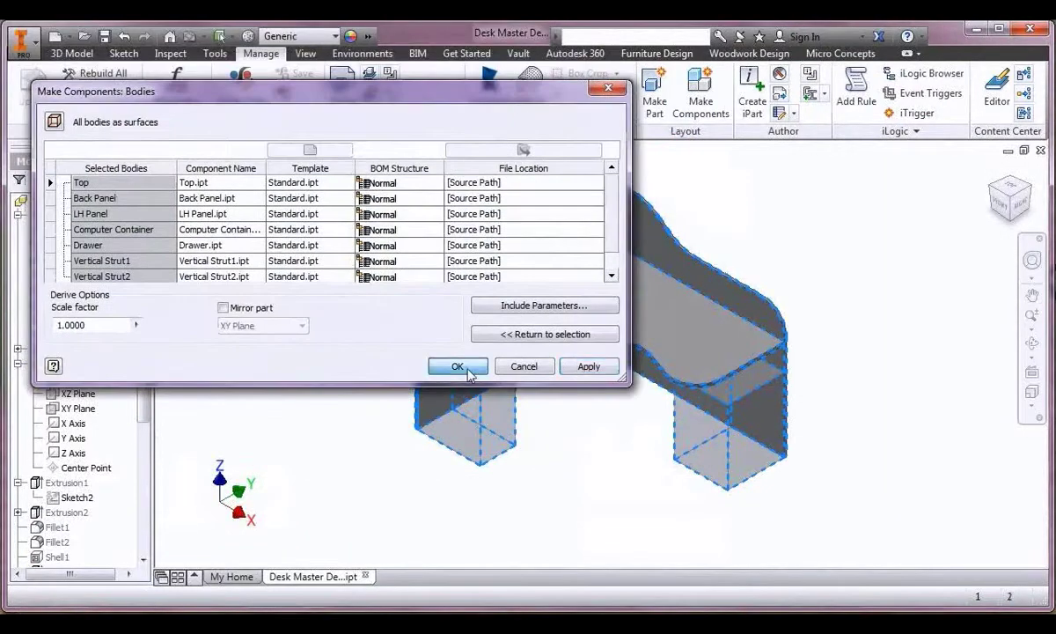
left_click(458, 367)
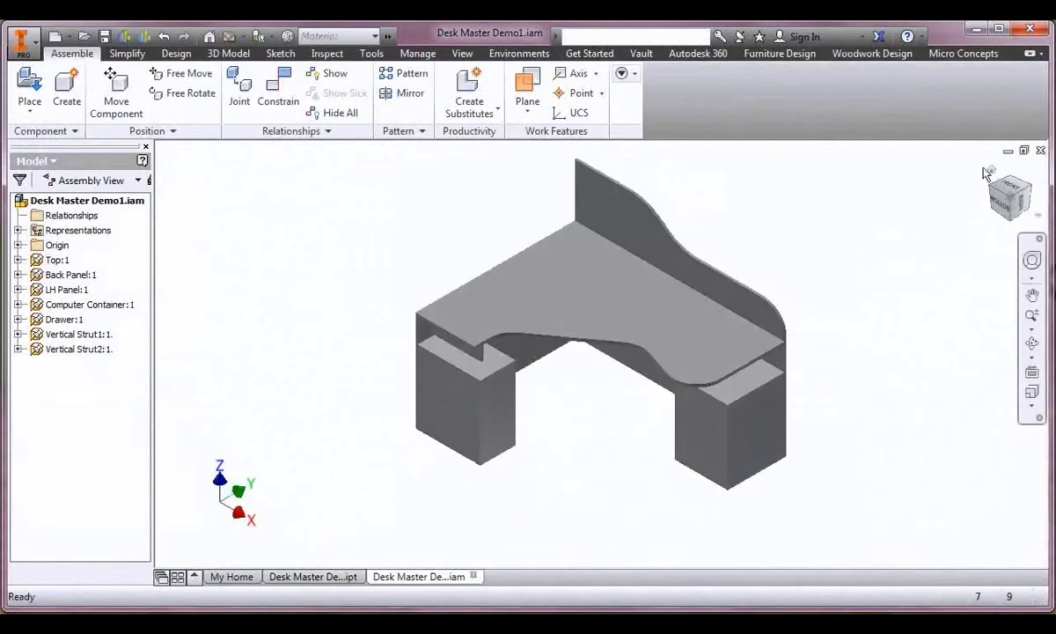
left_click(105, 37)
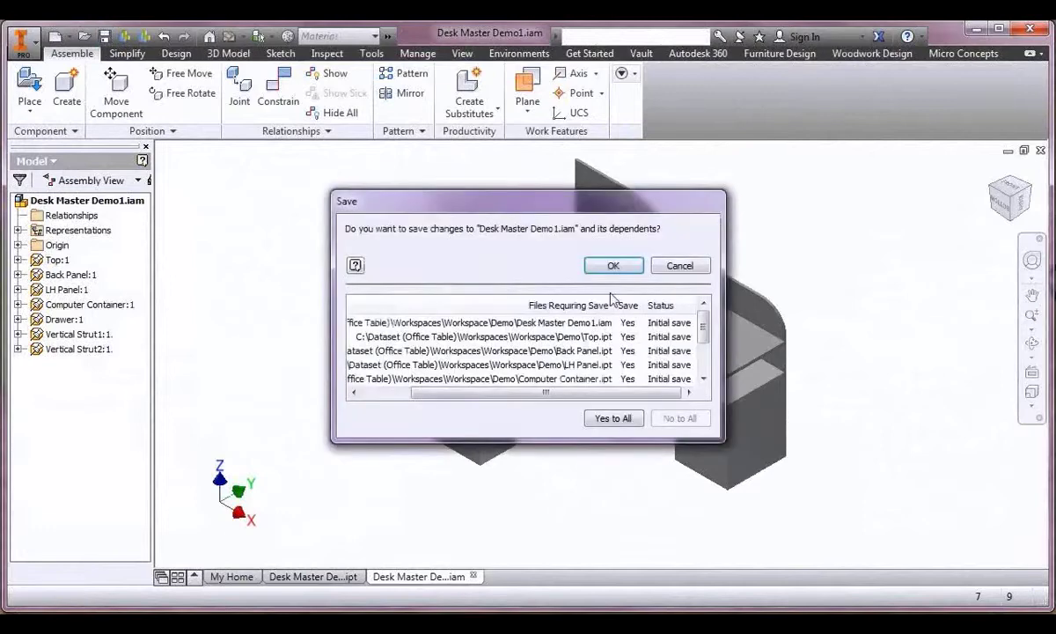
left_click(612, 267)
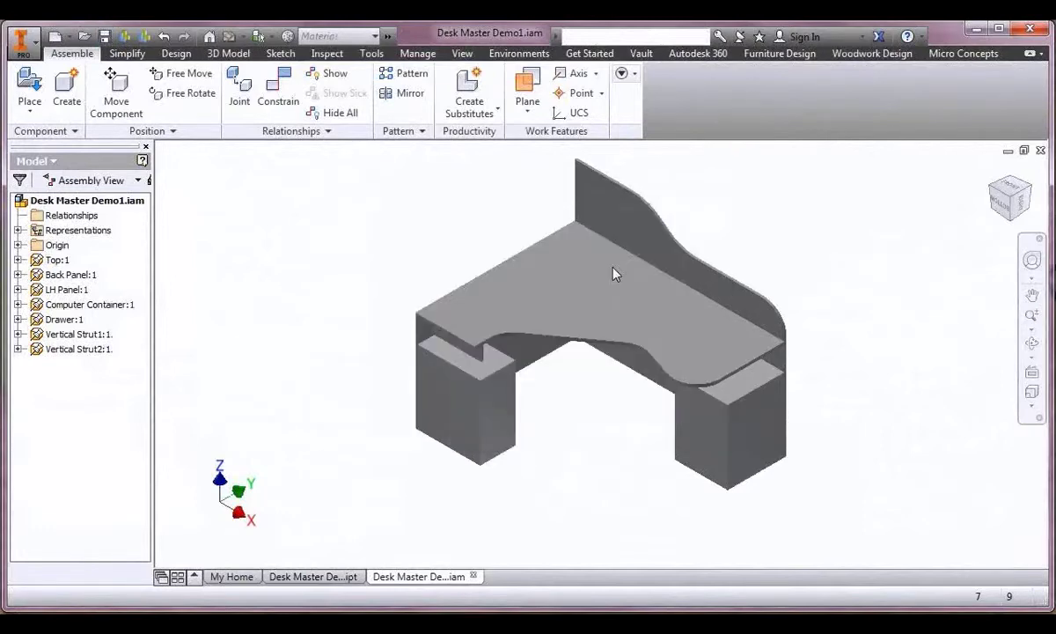
Hide the LH Panel and Back Panel components in the assembly.
right_click(421, 335)
left_click(461, 289)
right_click(630, 201)
left_click(670, 225)
Create a work plane offset -60 mm from the wall-side end face of the strut above the left pedestal.
left_click(546, 104)
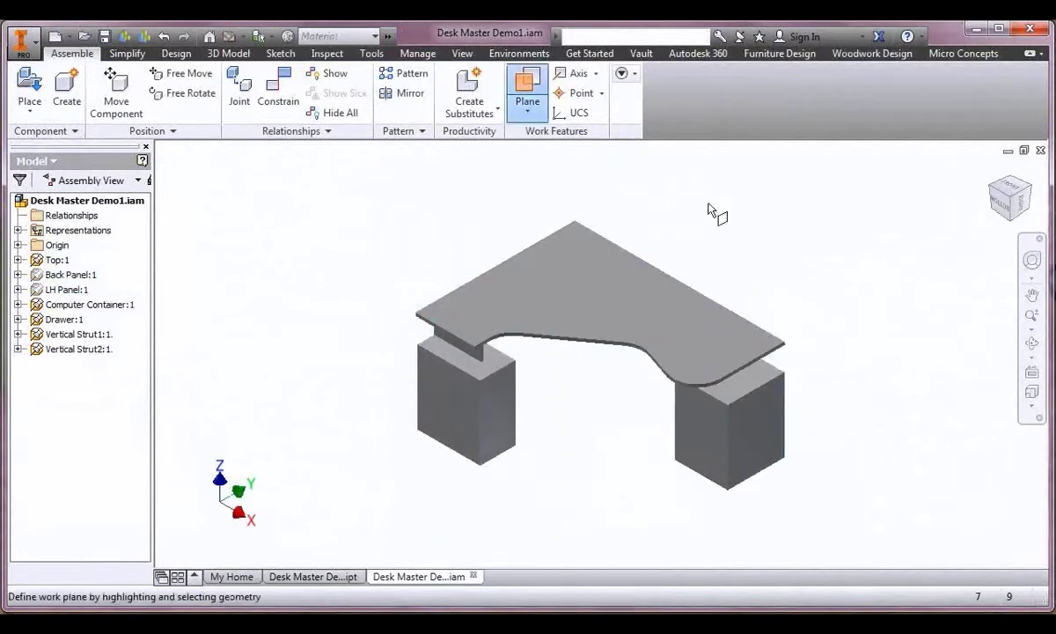
scroll(519, 401, "up", 5)
left_click(518, 376)
type("-60")
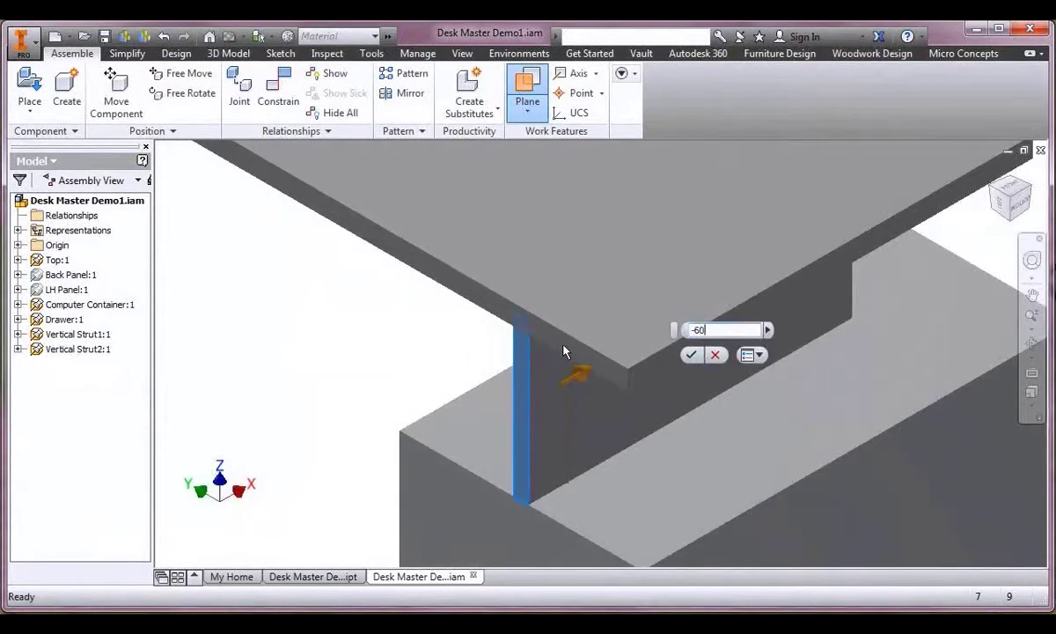
key("Return")
Create a work plane offset -60 mm from the front end face of the strut above the left pedestal.
middle_click_drag(711, 327, 783, 348, "shift")
middle_click_drag(783, 348, 868, 385)
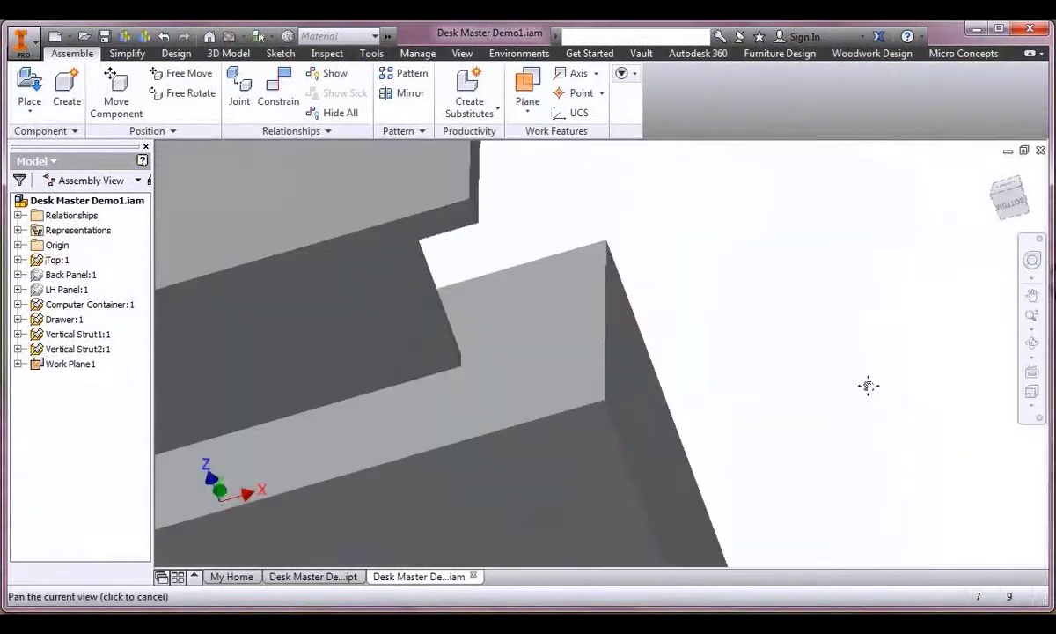
scroll(440, 295, "up", 3)
left_click(535, 91)
left_click_drag(442, 255, 341, 270)
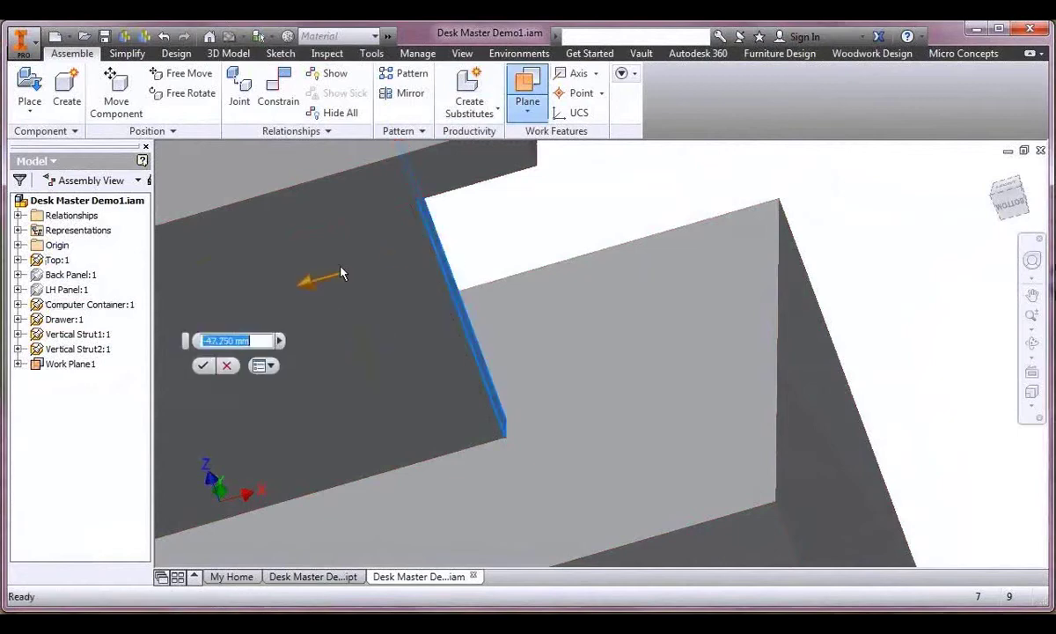
type("-60")
key("Return")
Create a work plane offset inward from the front end face of the strut above the right pedestal.
left_click(988, 173)
middle_click_drag(872, 250, 798, 223)
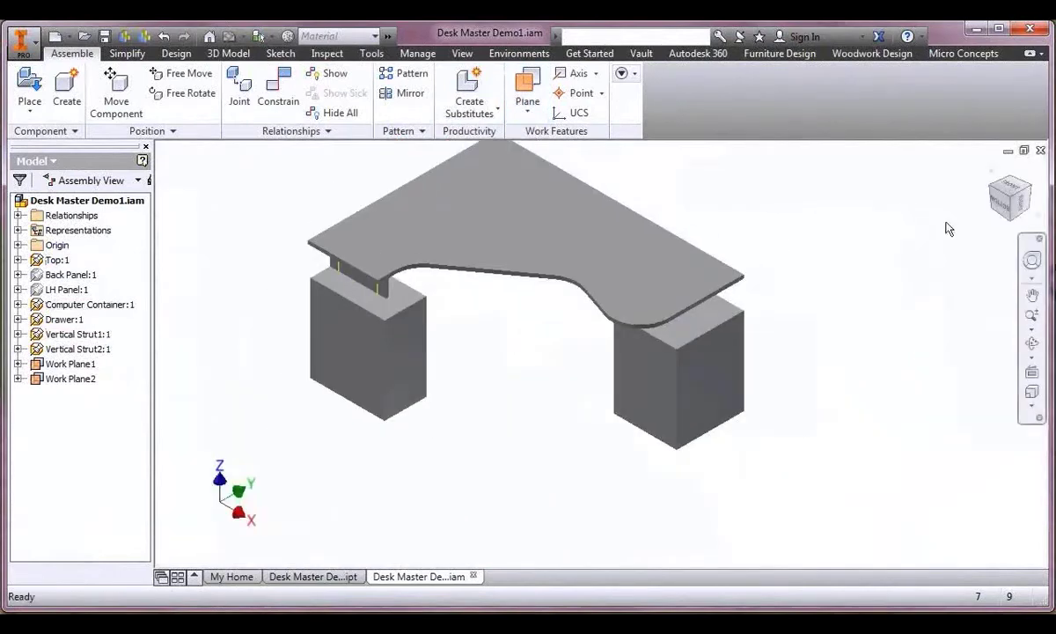
middle_click_drag(676, 341, 630, 256, "shift")
scroll(674, 274, "up", 5)
left_click(528, 90)
left_click(636, 302)
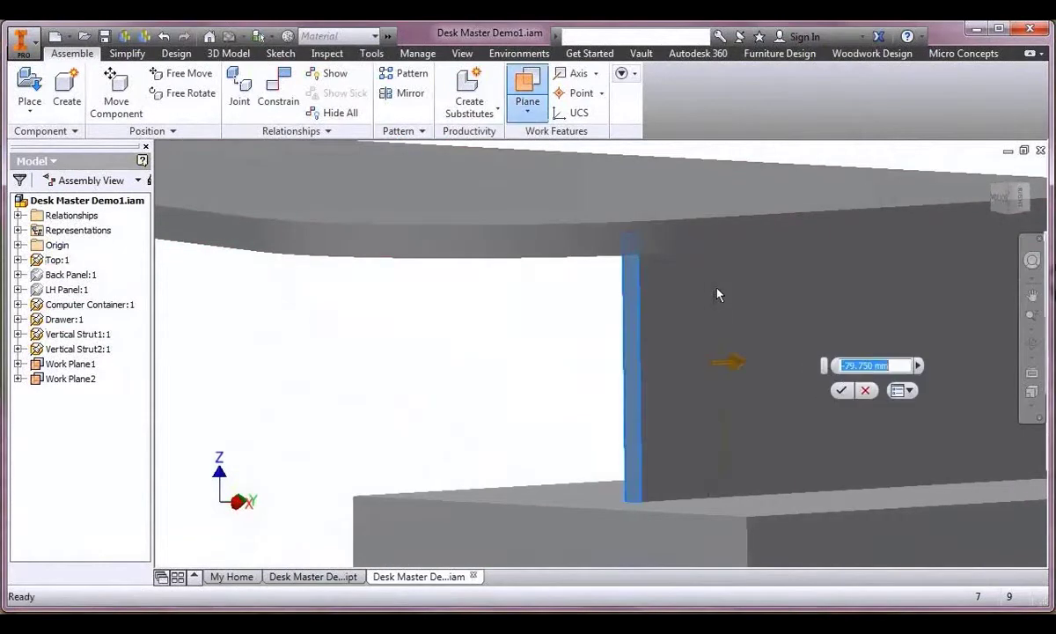
key("Return")
Create a work plane offset -60 mm from the back end face of the strut above the right pedestal.
key("F4")
left_click_drag(719, 295, 475, 445)
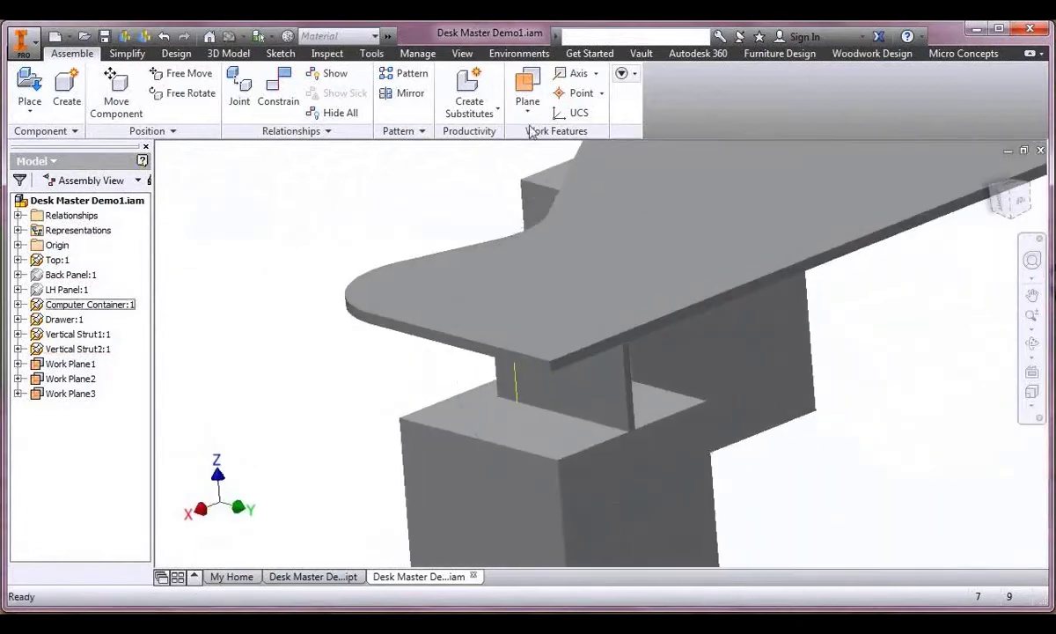
left_click(528, 90)
scroll(629, 363, "up", 5)
left_click_drag(642, 378, 592, 368)
type("-60")
key("Return")
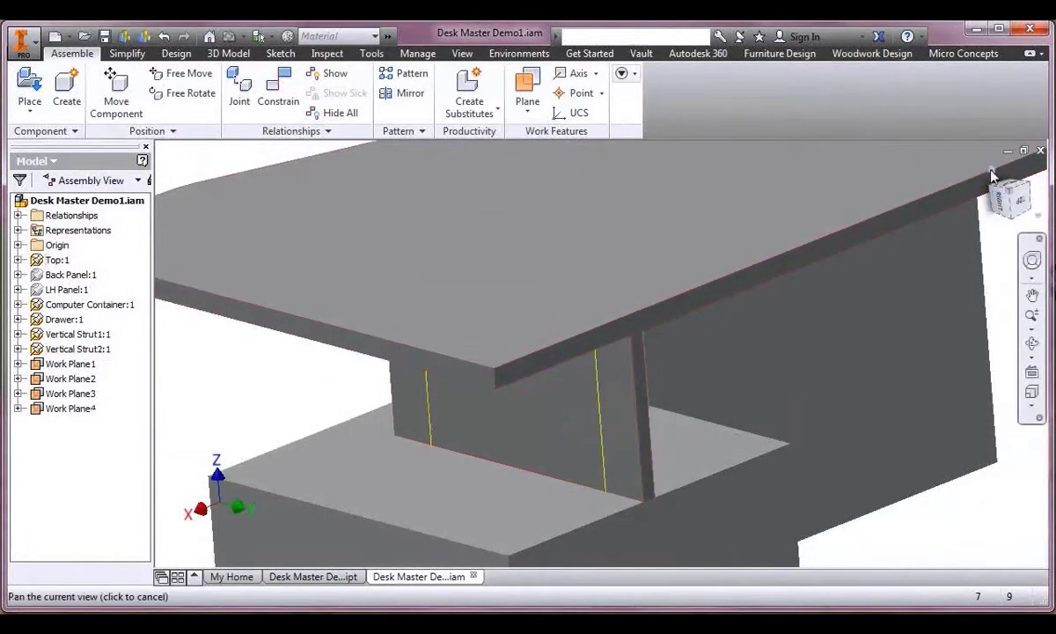
Create a work plane offset inward from the desk top's short end face above the left pedestal.
left_click(992, 173)
left_click(528, 89)
scroll(388, 260, "up", 5)
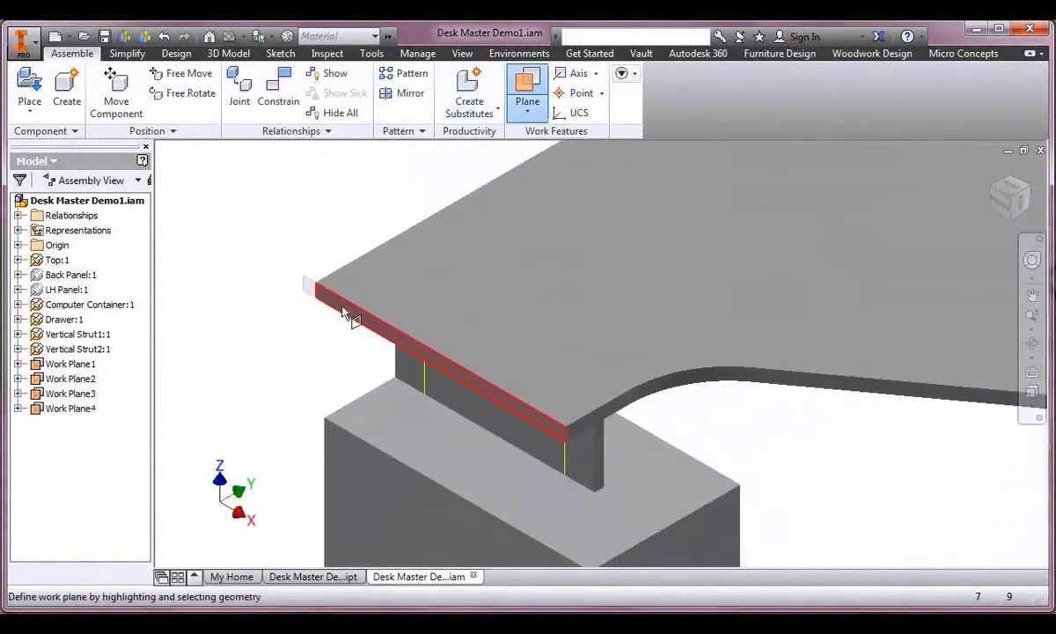
left_click(349, 312)
key("Return")
Create a work plane through the midpoint of the desk top's long left edge, parallel to its short end face above the left pedestal.
key("F6")
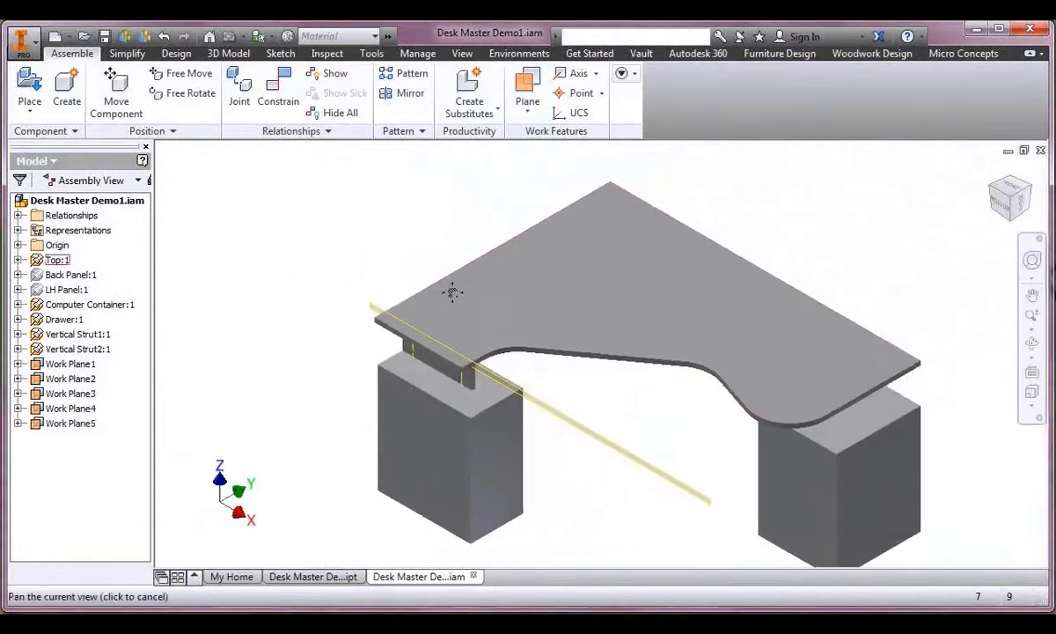
key("]")
left_click(490, 254)
scroll(374, 334, "up", 5)
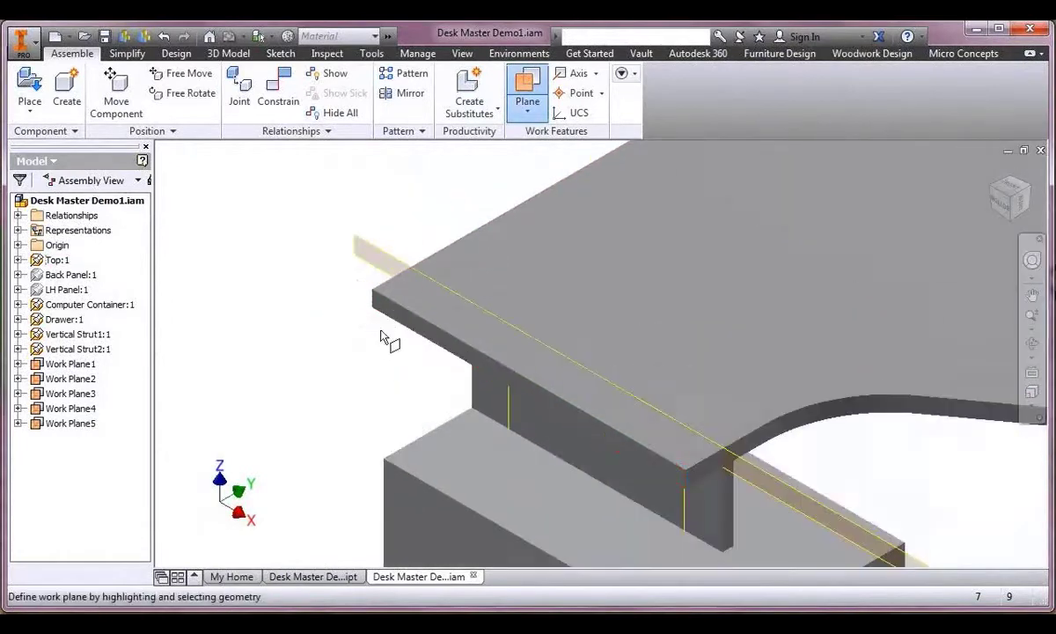
left_click(423, 329)
Create a work plane offset inward from the desk top's long back edge face.
scroll(489, 321, "down", 4)
left_click(992, 172)
left_click(1031, 186)
scroll(760, 284, "up", 5)
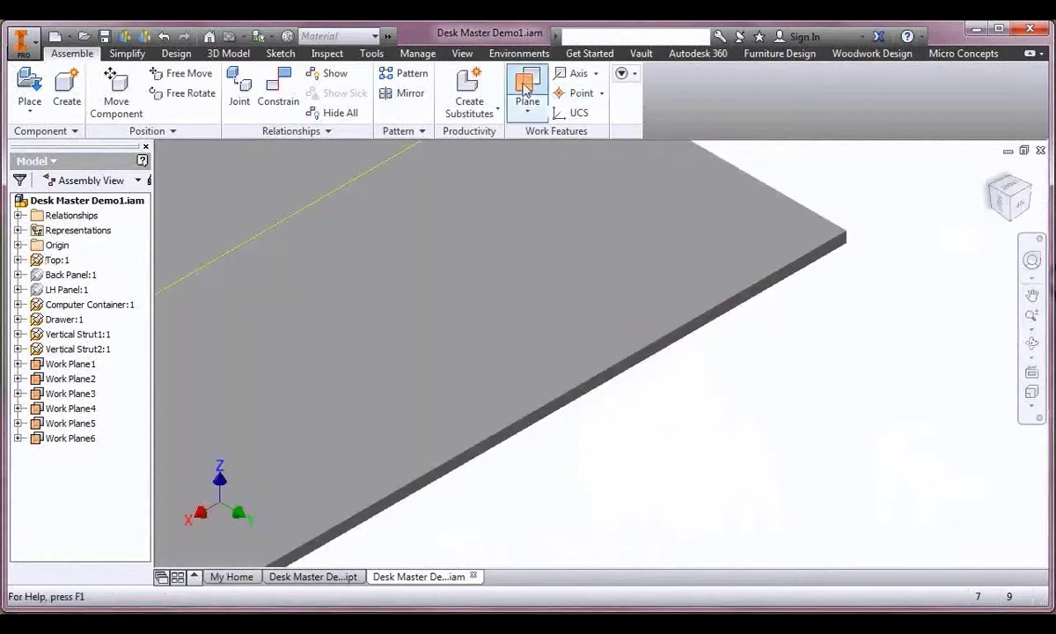
left_click(527, 87)
left_click_drag(778, 279, 687, 222)
key("Return")
Create a work plane offset -100 mm from the desk top's short end face above the right pedestal.
key("F6")
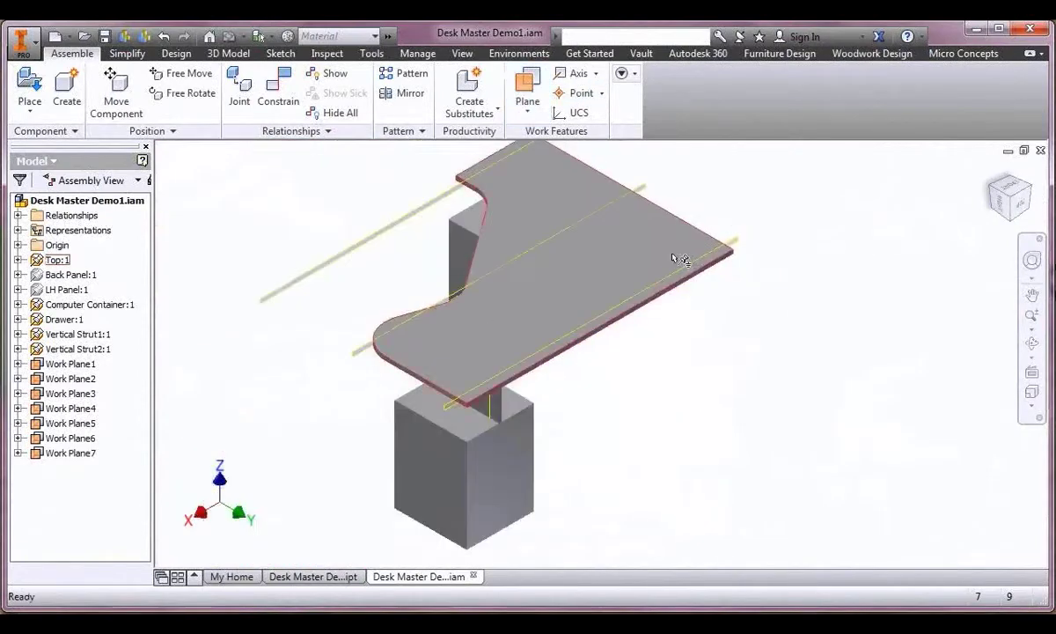
right_click(648, 275)
left_click(674, 280)
scroll(406, 366, "up", 5)
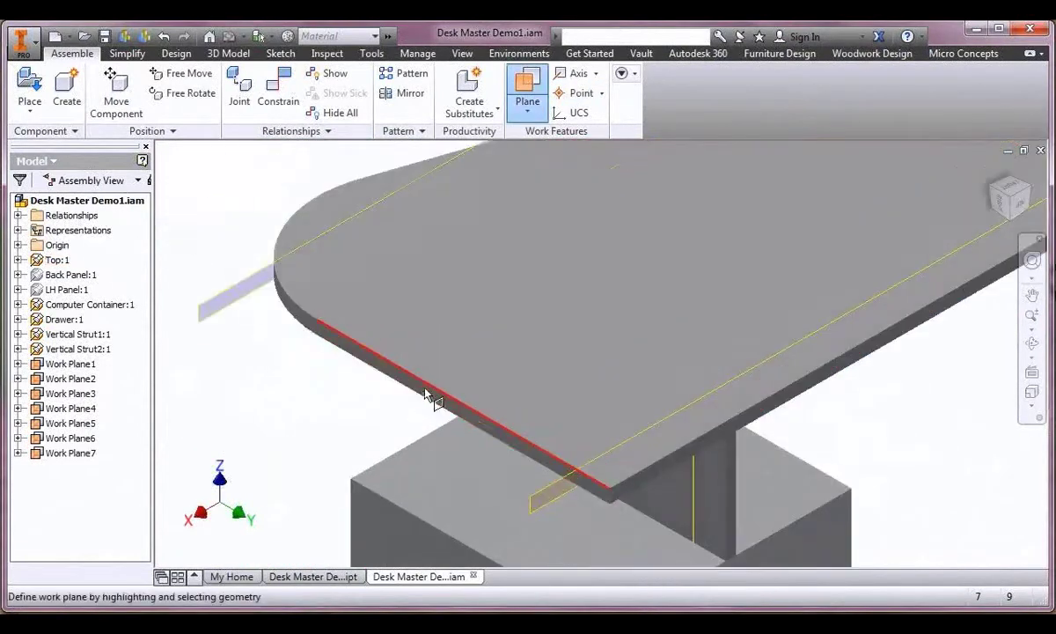
left_click(481, 368)
type("-100")
key("Return")
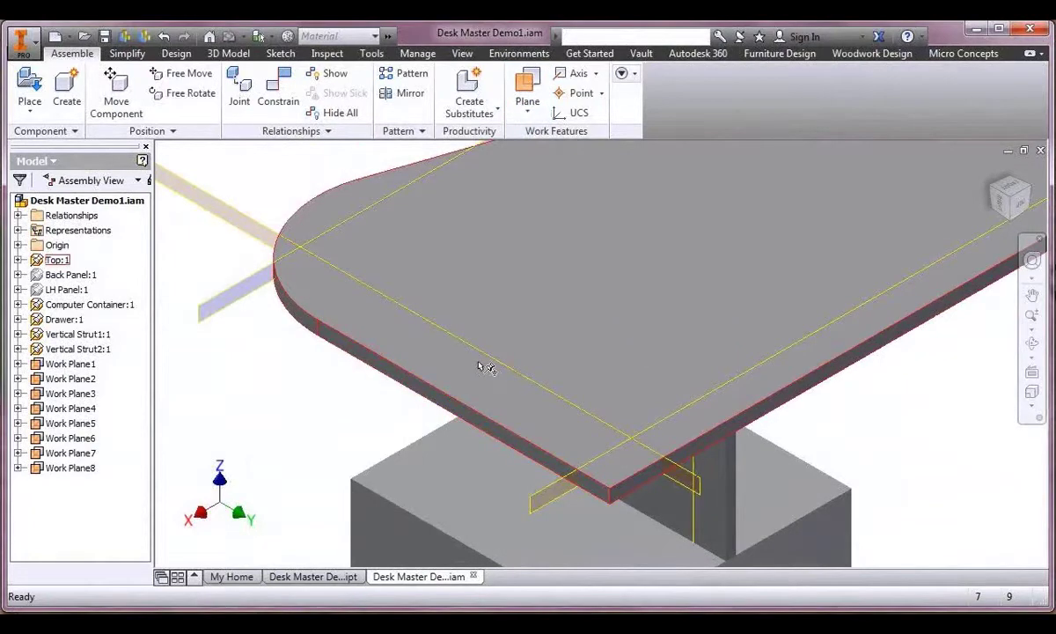
Change the offset of Work Plane8 to -60 mm.
double_click(44, 468)
type("-60")
key("Return")
left_click(408, 388)
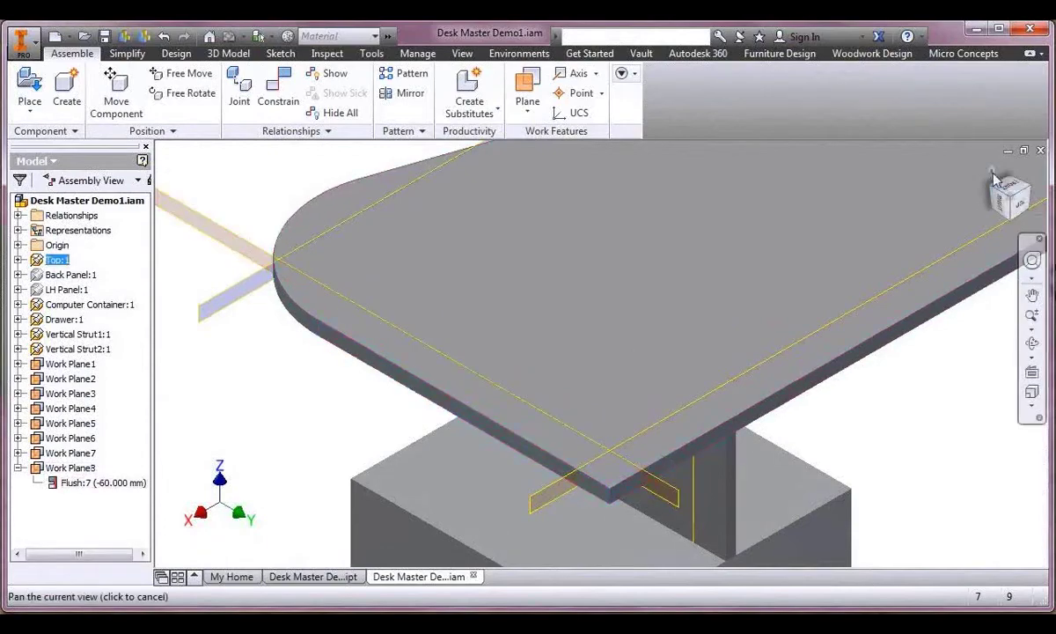
Create a work plane offset -60 mm from the desk top's long left edge face.
left_click(993, 183)
scroll(691, 233, "down", 5)
left_click(992, 183)
scroll(446, 245, "up", 3)
left_click(527, 84)
scroll(371, 364, "up", 5)
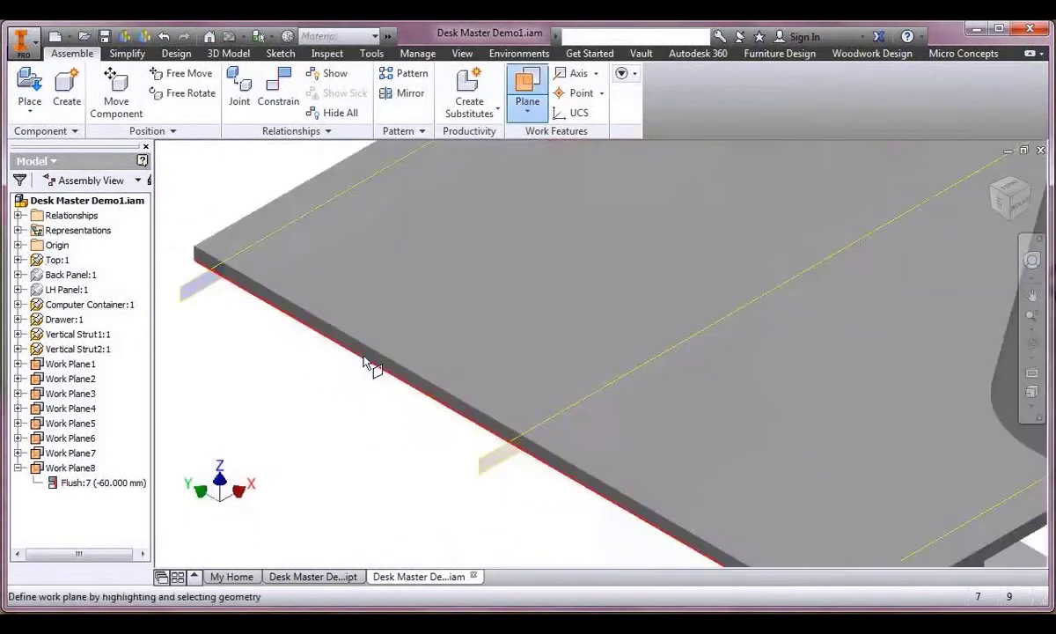
left_click_drag(371, 359, 463, 300)
type("-60")
key("Return")
Create a work plane through the midpoint of the desk top's long back edge, parallel to its long left edge face.
scroll(476, 290, "down", 3)
scroll(476, 289, "down", 3)
left_click(527, 85)
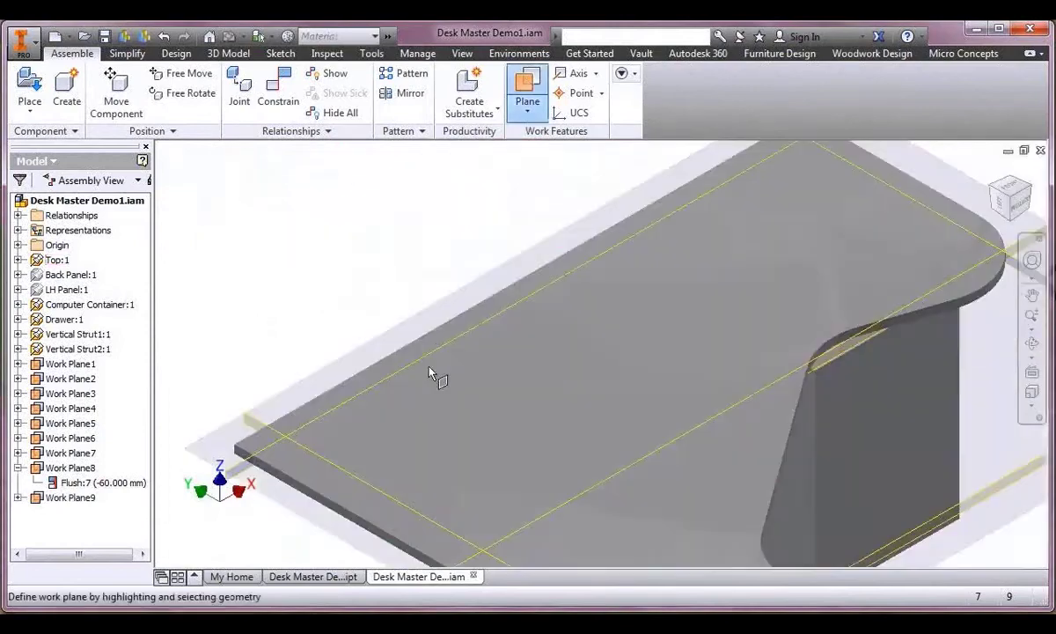
left_click(524, 282)
middle_click_drag(334, 480, 334, 368)
scroll(335, 385, "up", 2)
scroll(348, 392, "down", 4)
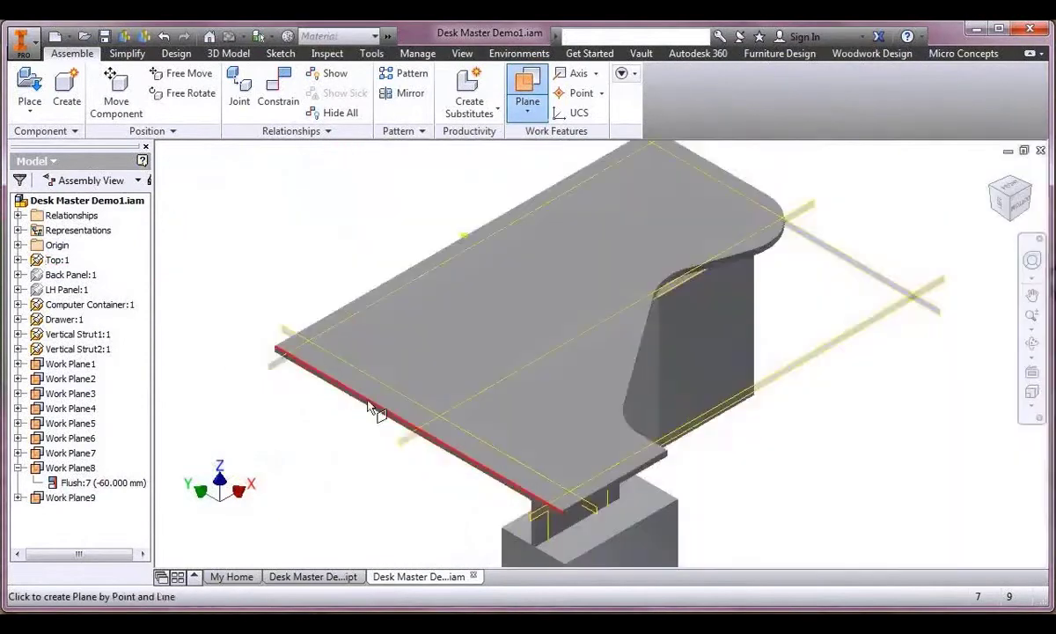
scroll(516, 488, "up", 3)
left_click(515, 485)
Make the hidden Back Panel and LH Panel components visible in the desk assembly.
scroll(515, 453, "down", 5)
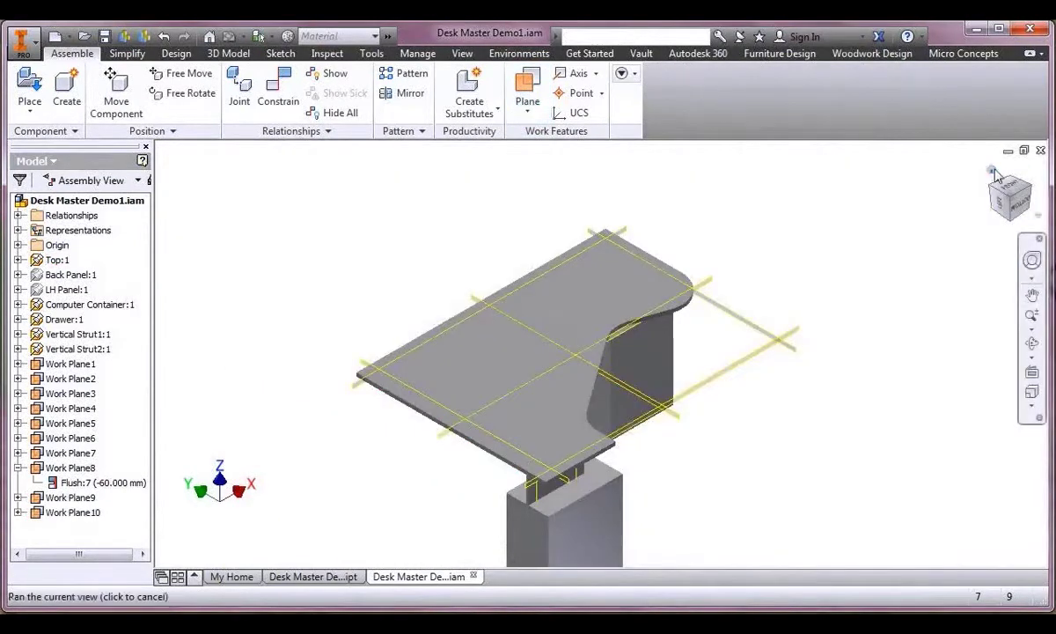
left_click(989, 170)
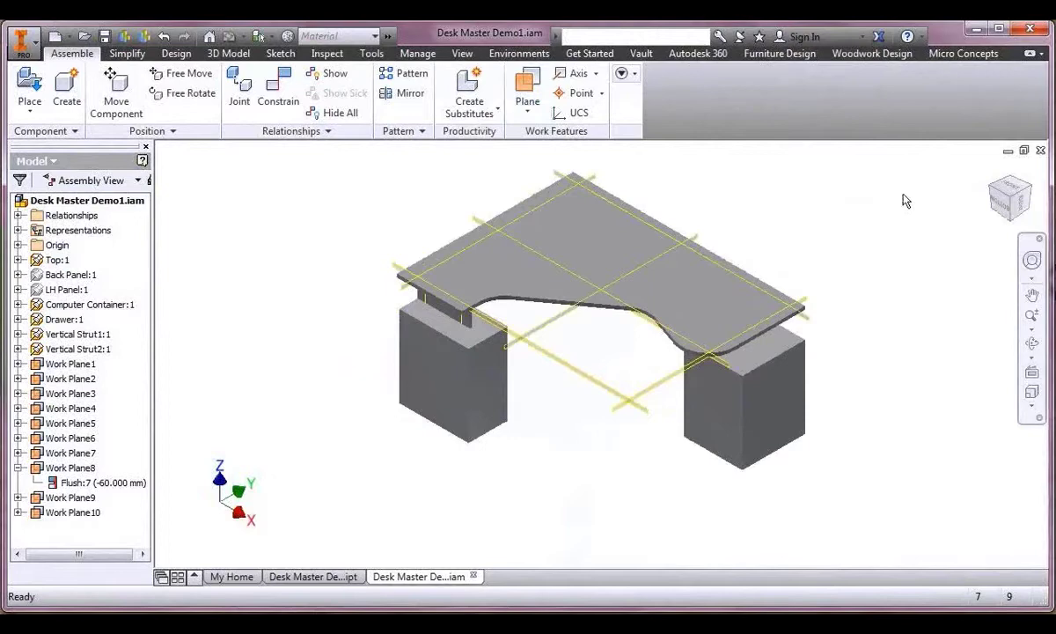
left_click(87, 275)
left_click(75, 291, "ctrl")
right_click(72, 289)
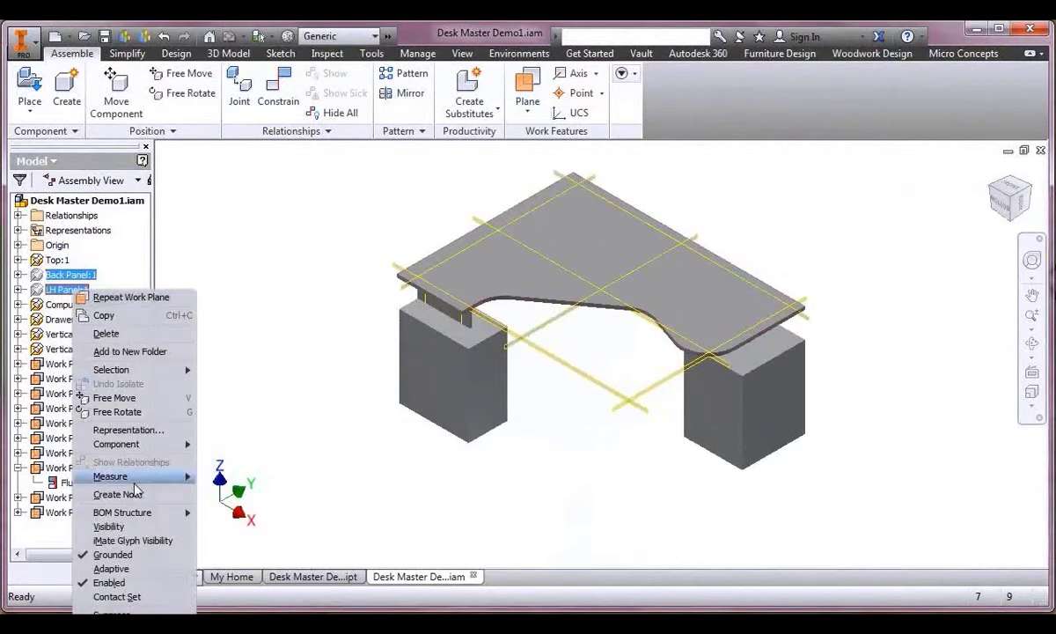
left_click(119, 526)
Disable the Computer Container and Drawer components so they act as transparent references, and save the assembly with its dependent files.
left_click(88, 303)
left_click(63, 319, "ctrl")
right_click(63, 319)
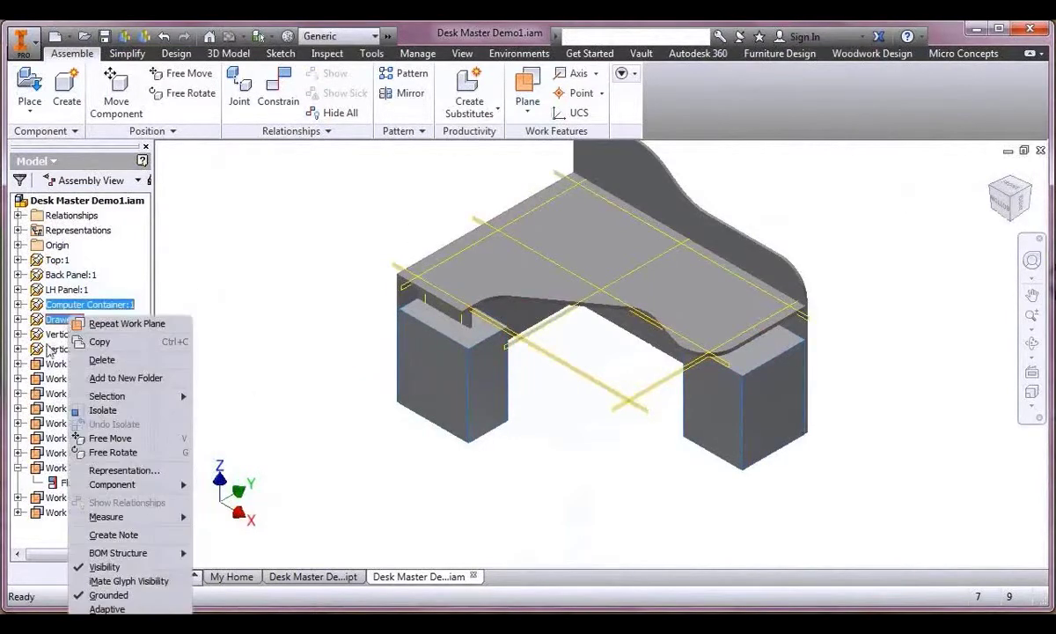
left_click(104, 567)
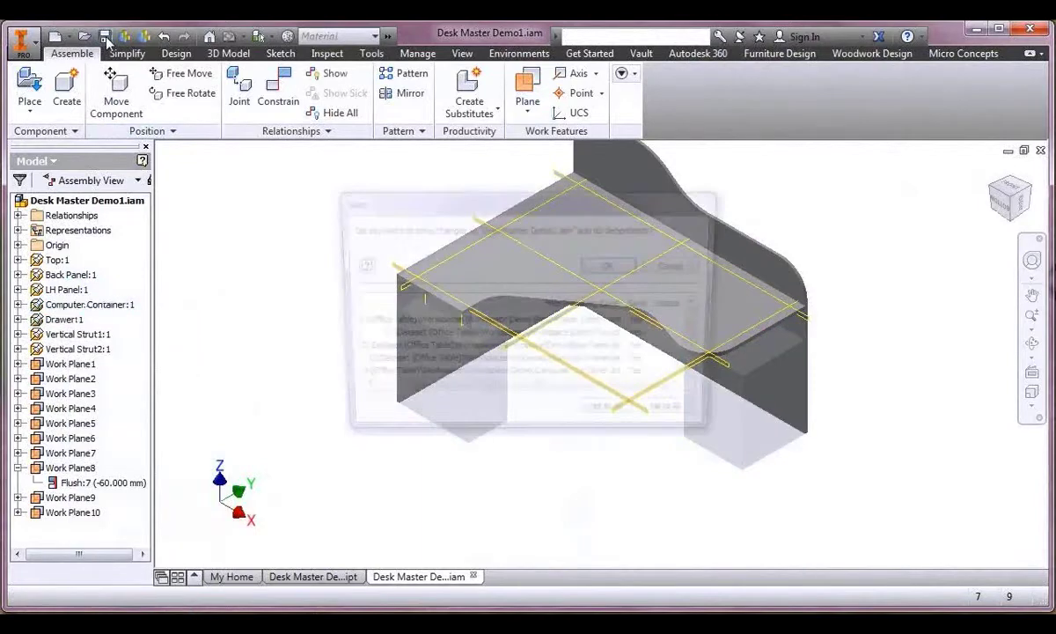
left_click(613, 264)
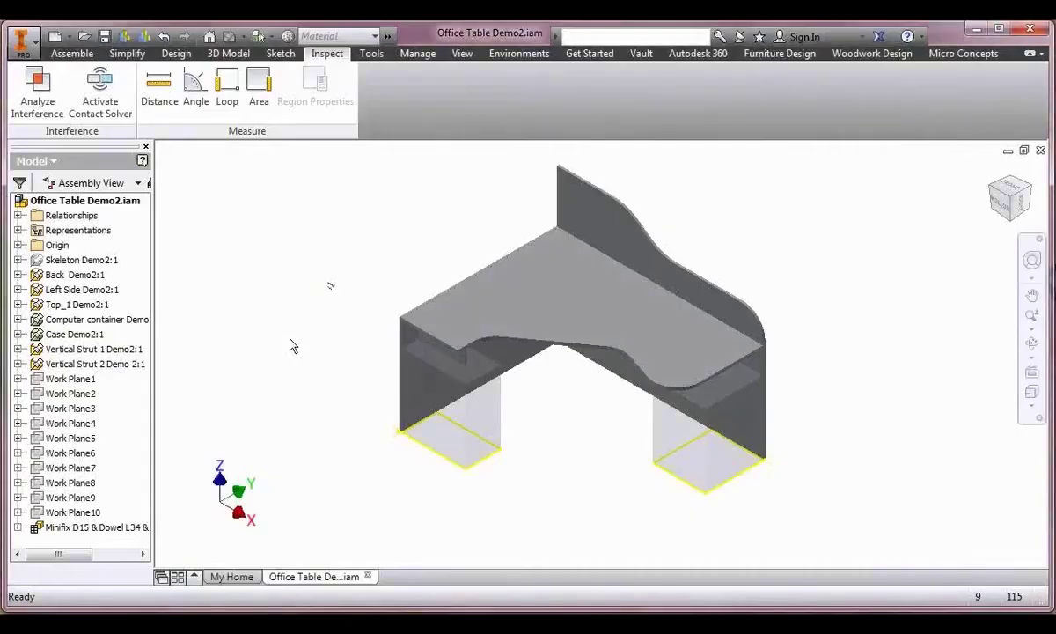
Copy the measured height of the computer container in Office Table Demo2, enabling the container only for the measurement.
right_click(88, 319)
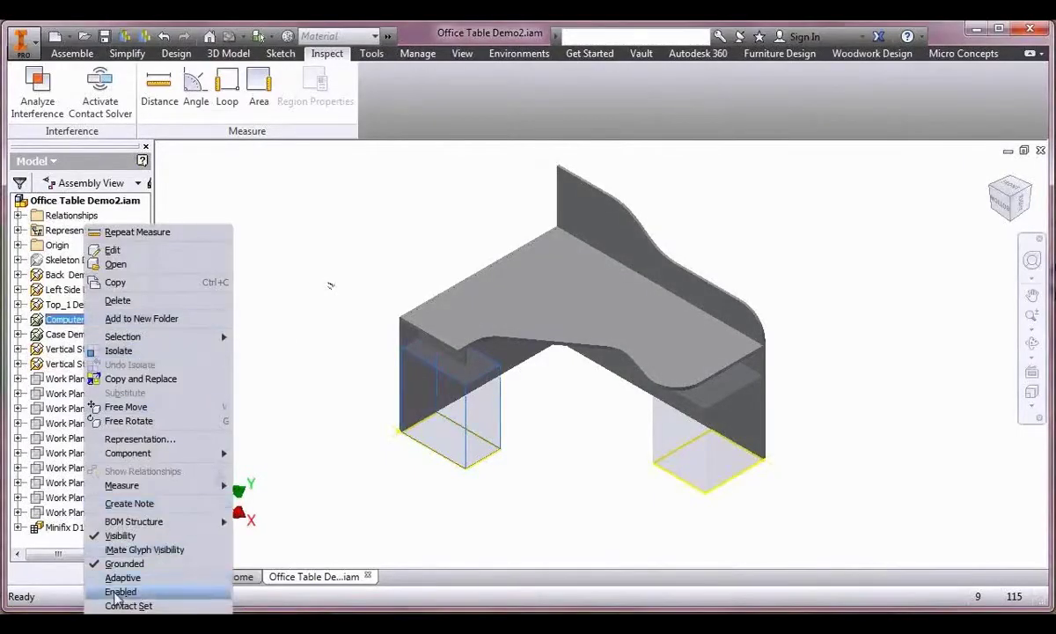
left_click(116, 591)
left_click(159, 88)
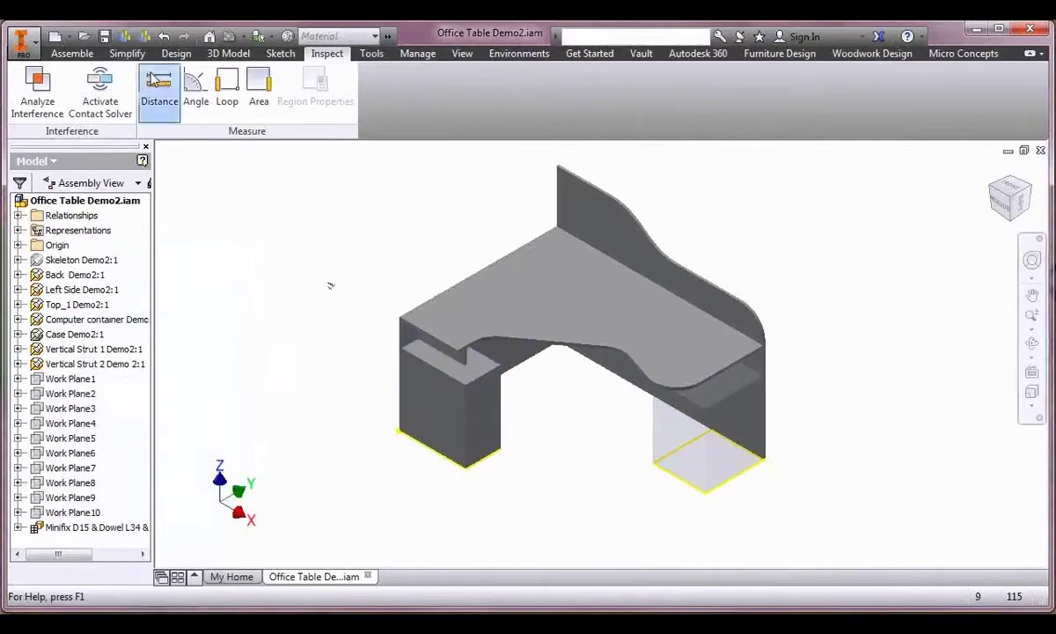
left_click(465, 468)
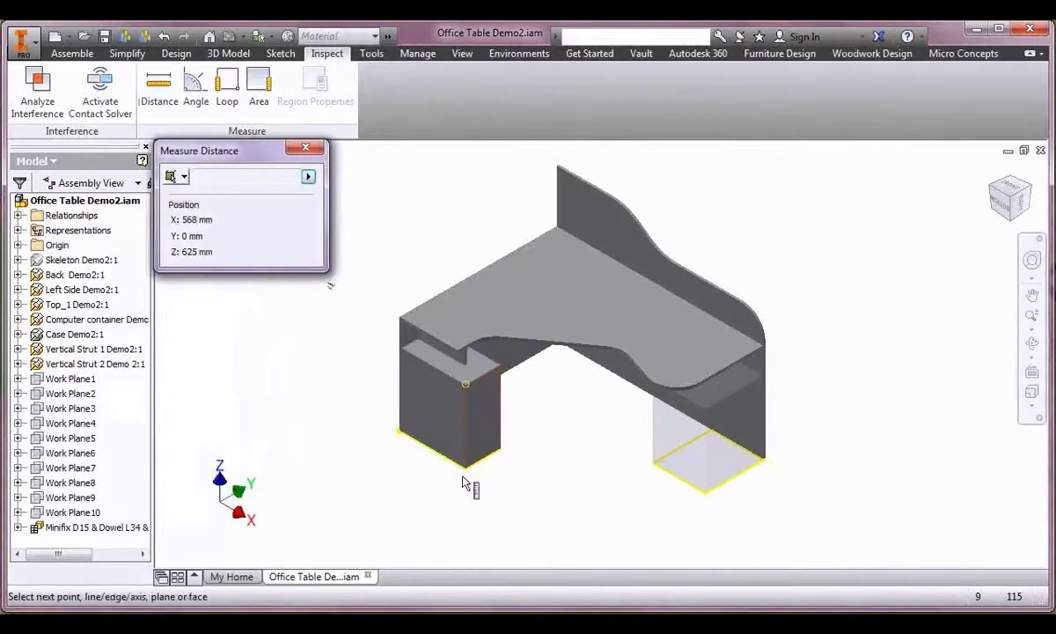
left_click_drag(227, 177, 195, 177)
right_click(211, 177)
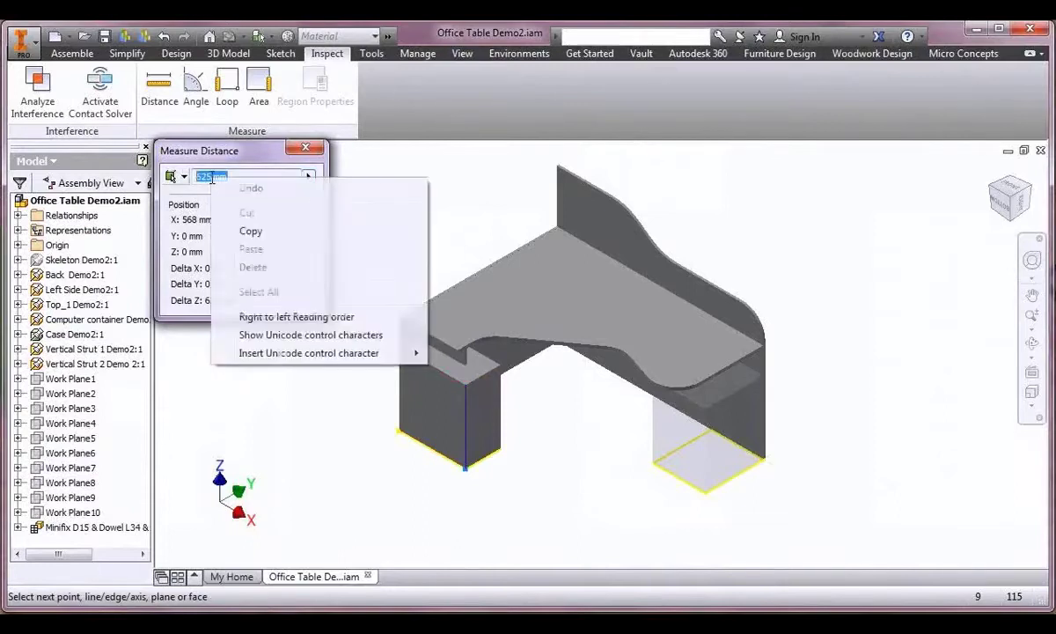
left_click(252, 231)
left_click(305, 147)
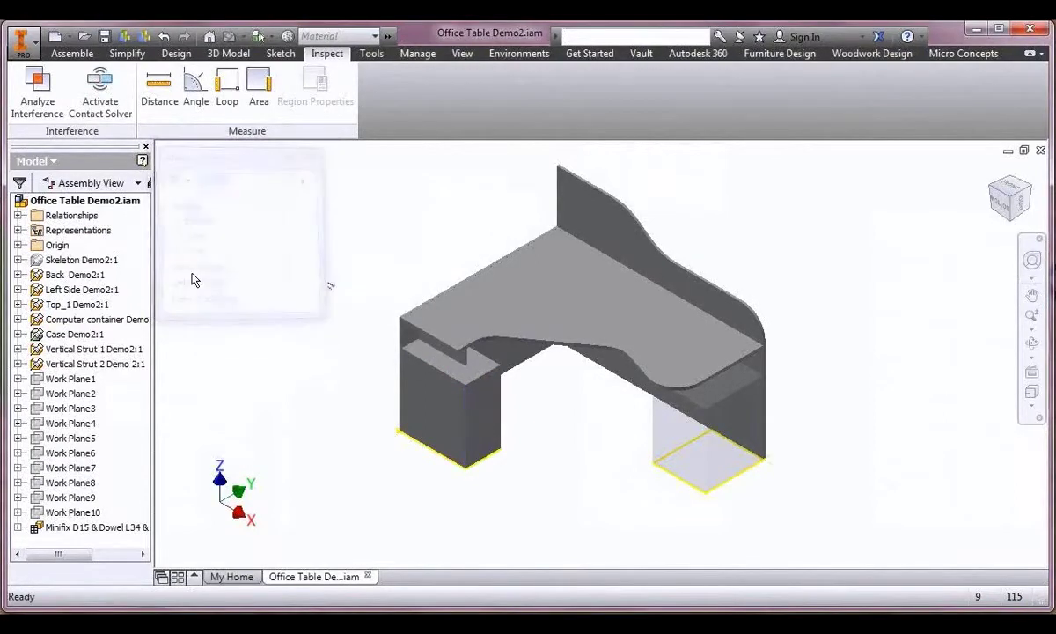
right_click(79, 318)
left_click(161, 592)
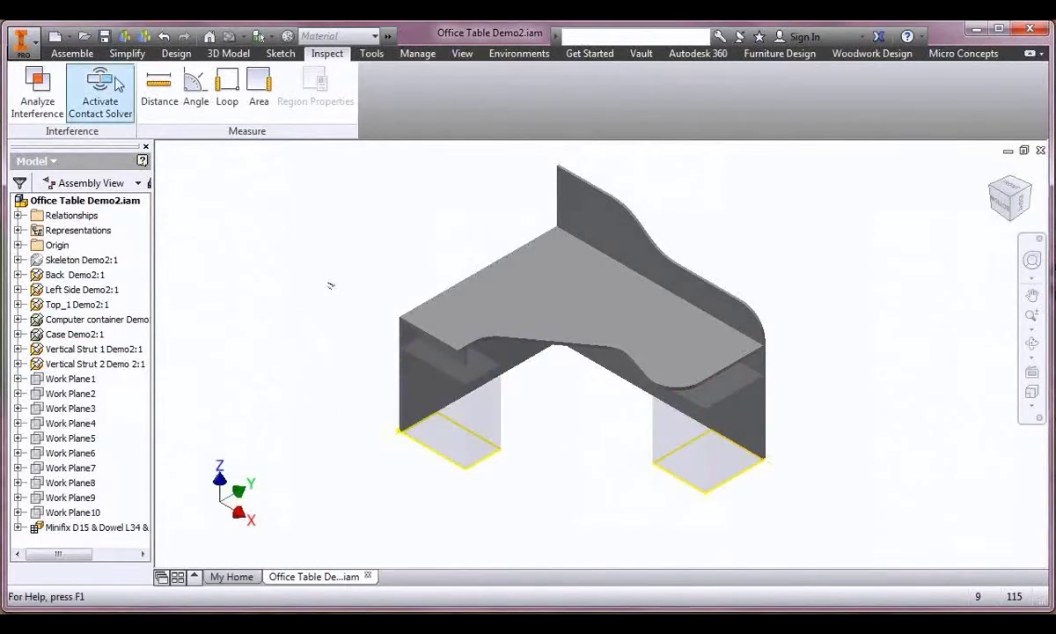
Start an iCopy using CS .iam from the iCopy1 Case folder as the source assembly.
left_click(72, 53)
left_click(401, 130)
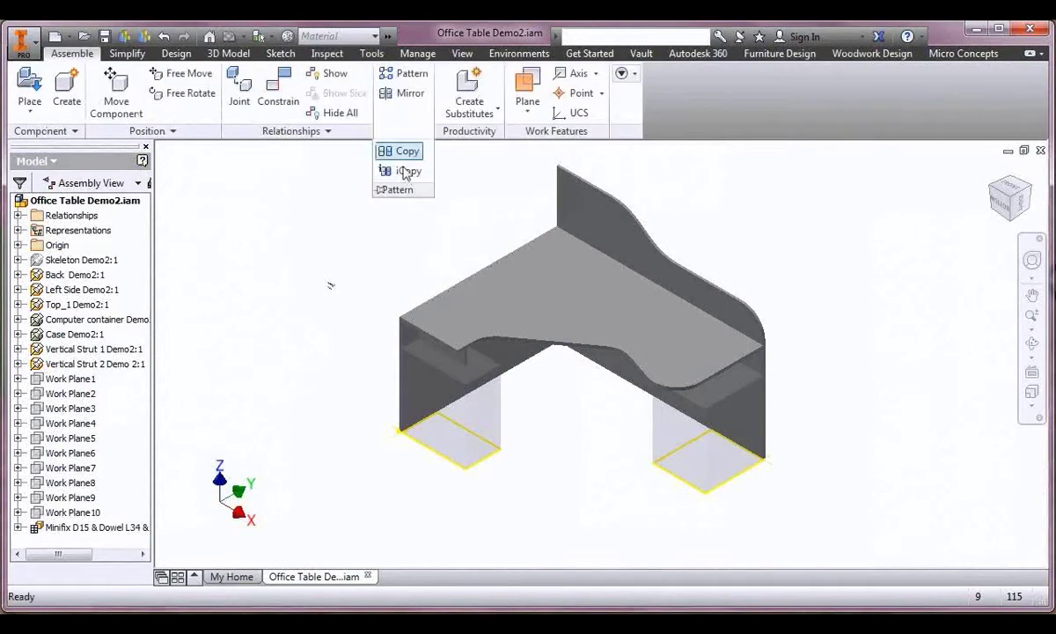
left_click(409, 171)
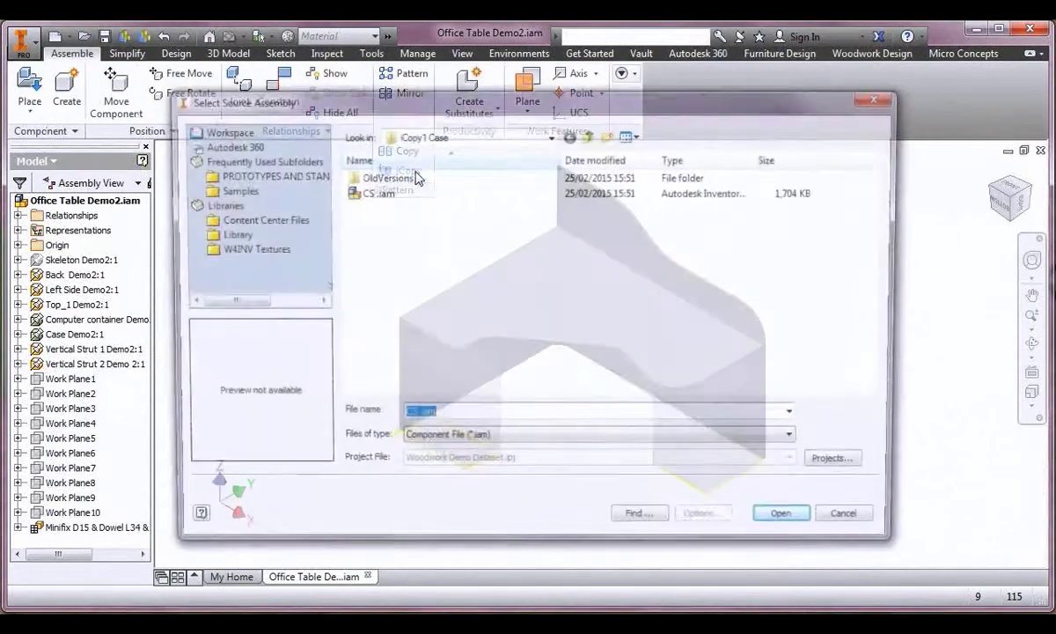
left_click(366, 193)
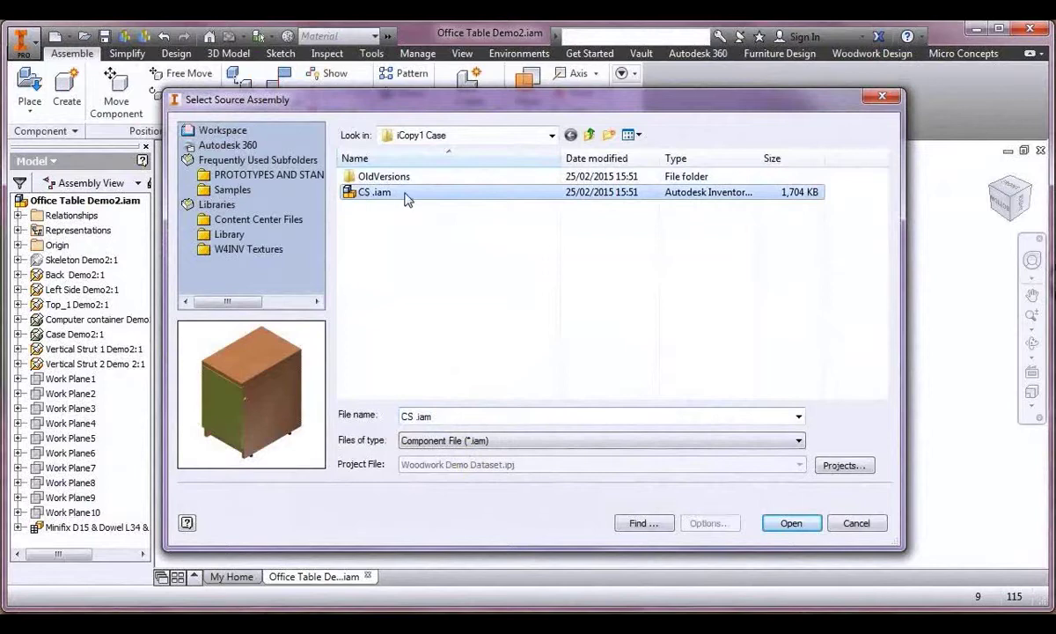
left_click(793, 523)
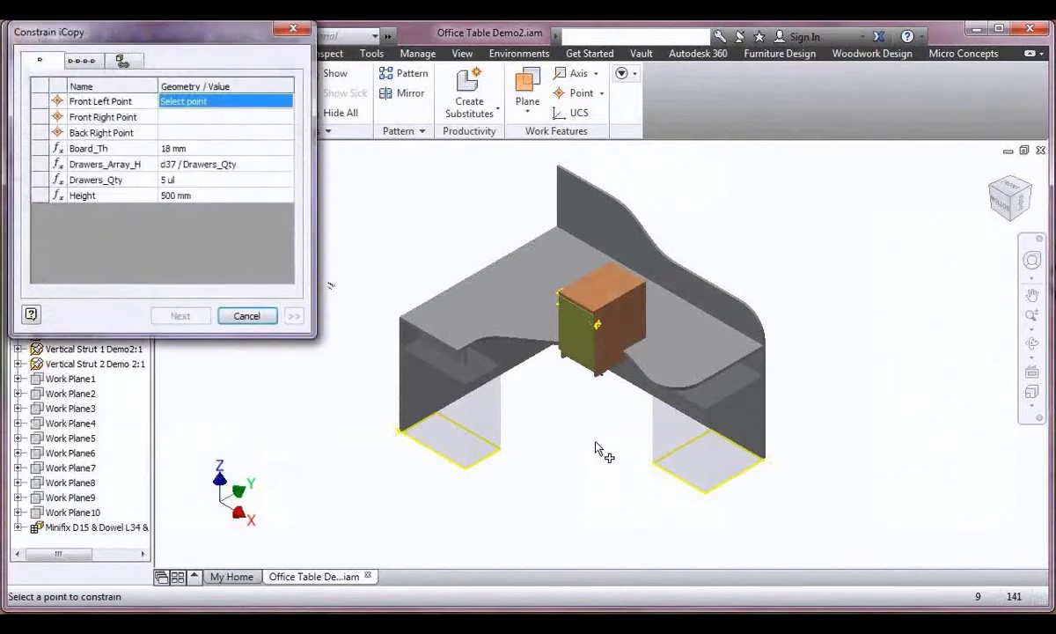
Constrain the cabinet's front left, front right and back right points to the sketch corners at the computer container's base.
left_click(463, 467)
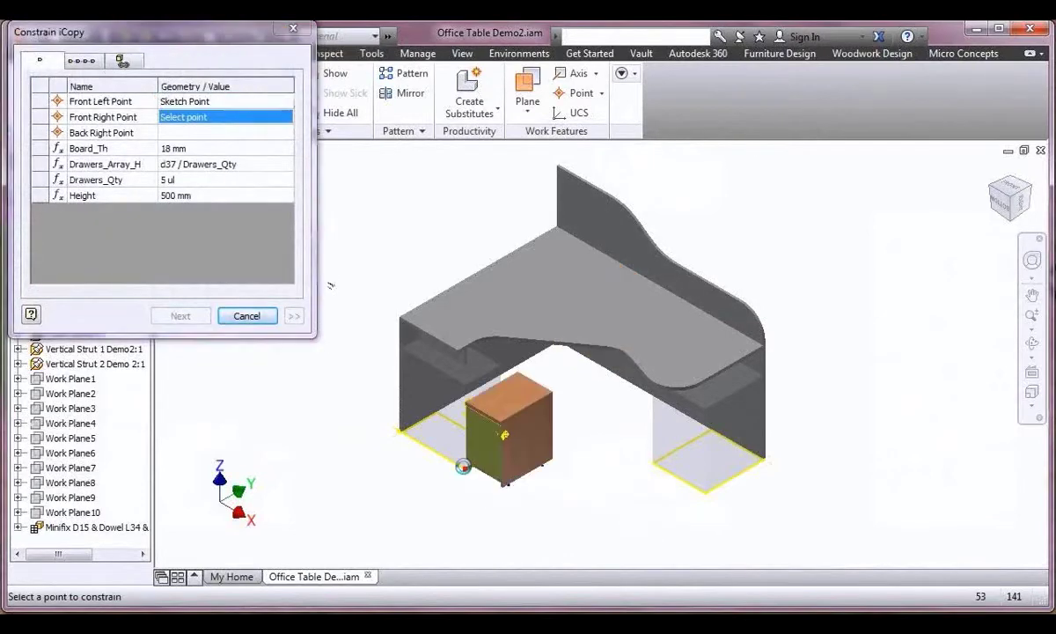
scroll(463, 467, "down", 6)
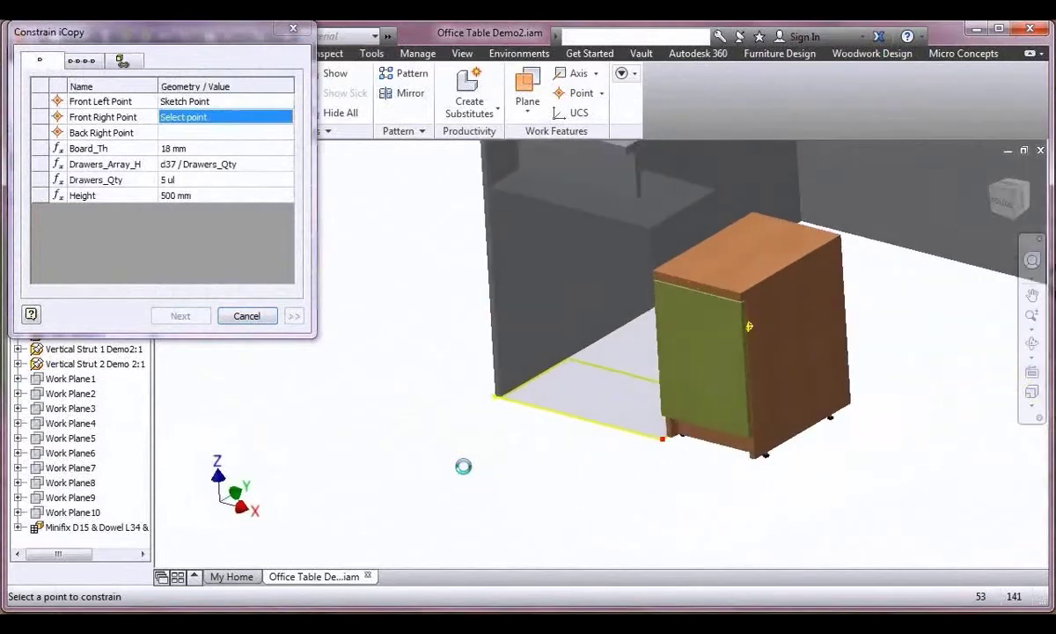
mouse_move(473, 467)
middle_mouse_down("shift")
mouse_move(538, 495)
mouse_move(468, 495)
mouse_move(663, 511)
middle_mouse_up("shift")
left_click(574, 486)
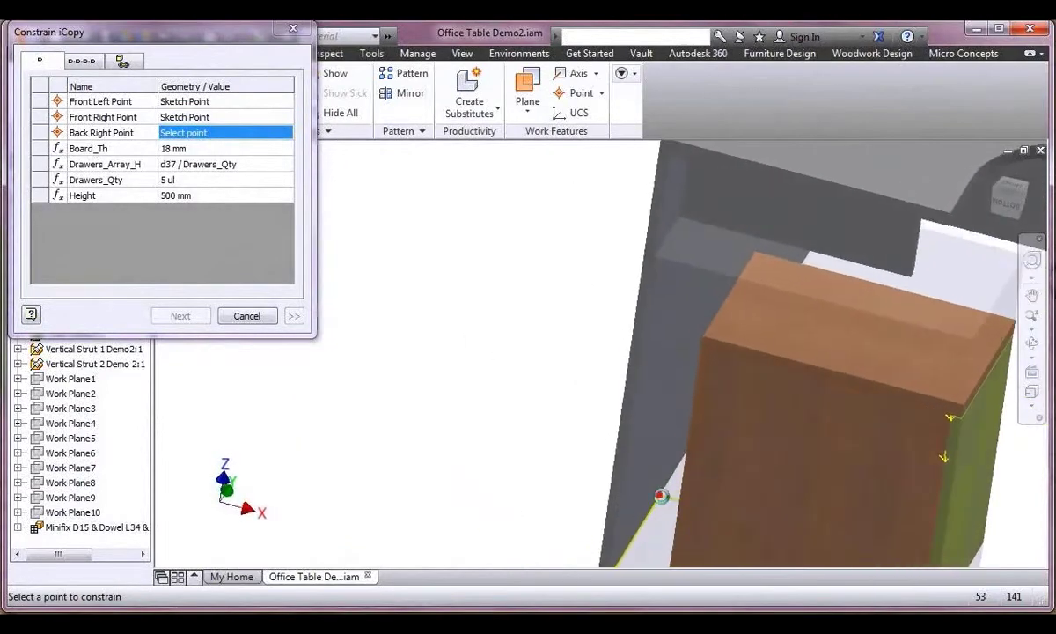
left_click(662, 496)
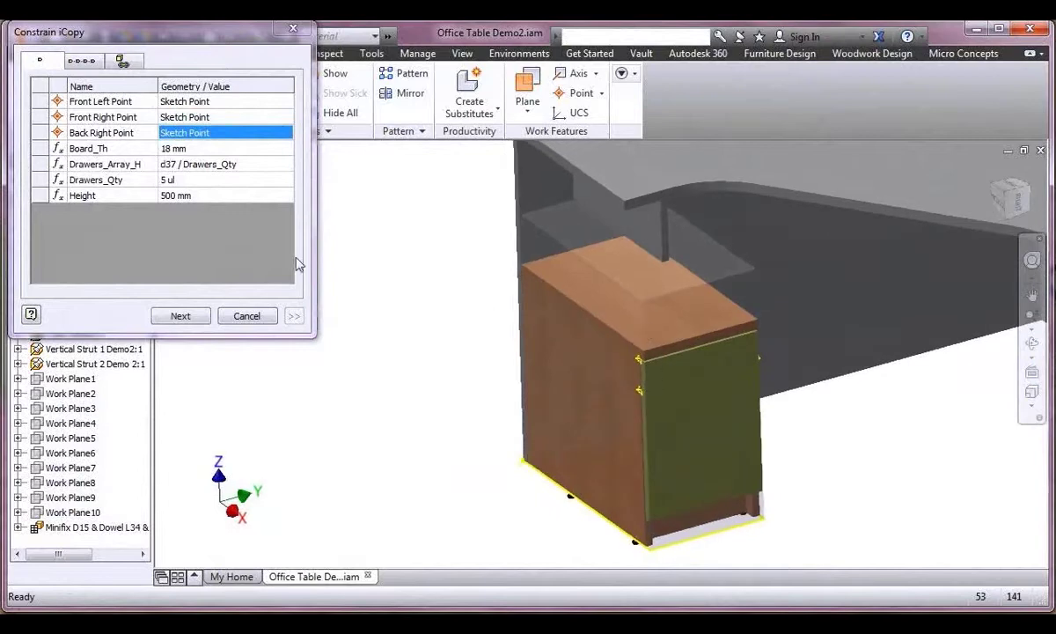
Set the cabinet iCopy's Height parameter to the copied 625 mm and apply it.
left_click(203, 196)
left_click(203, 195)
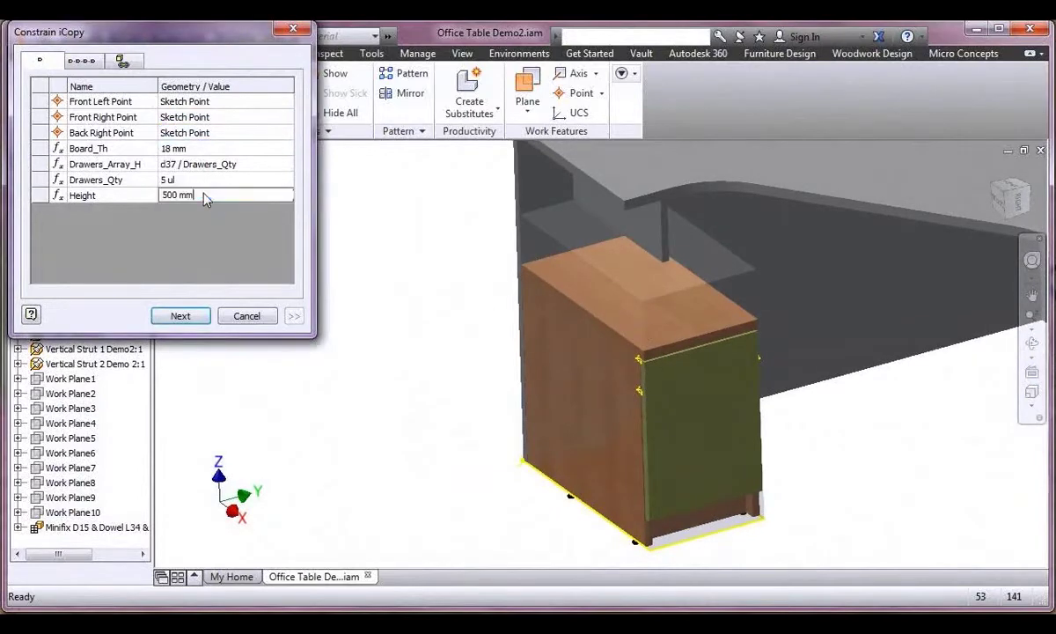
double_click(176, 195)
right_click(181, 196)
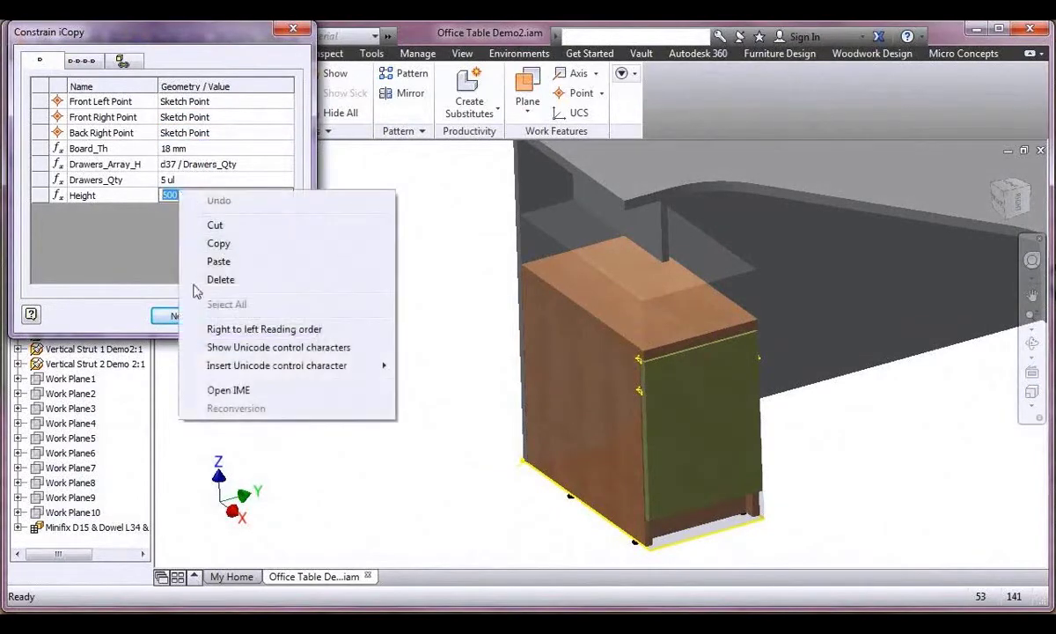
left_click(220, 262)
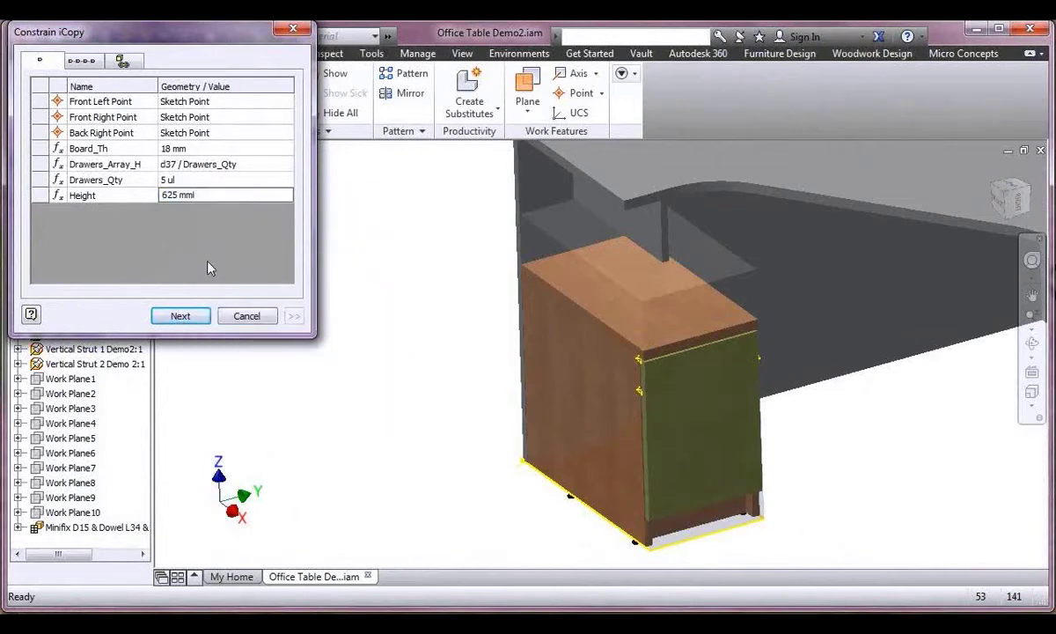
left_click(180, 322)
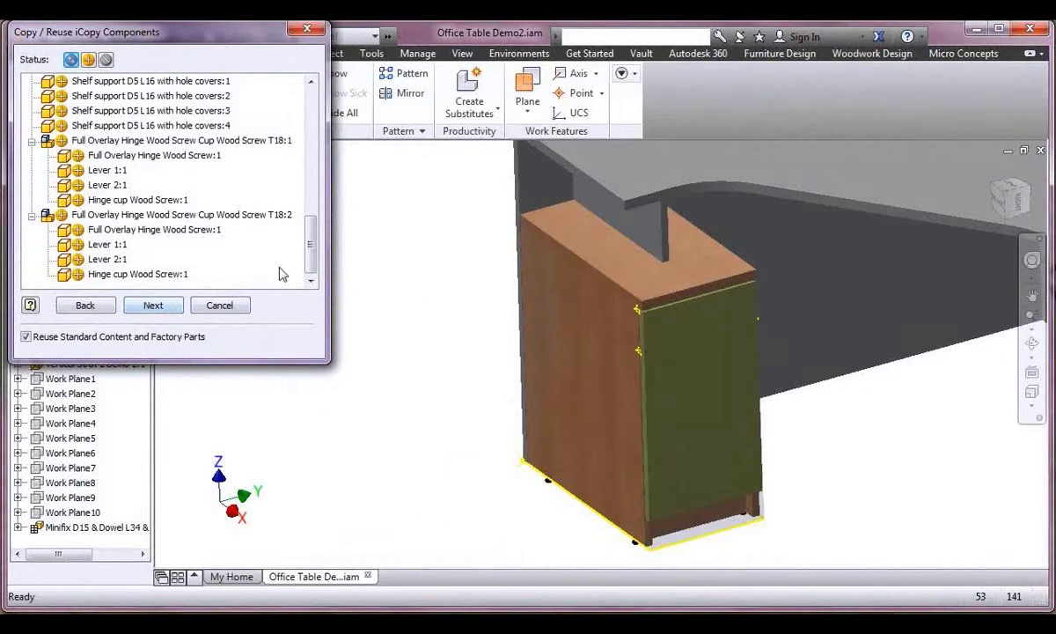
Accept the component copy/reuse list and set the location for the new iCopy files to User Path.
mouse_move(304, 242)
left_mouse_down()
mouse_move(313, 115)
mouse_move(327, 119)
mouse_move(313, 112)
mouse_move(309, 253)
left_mouse_up()
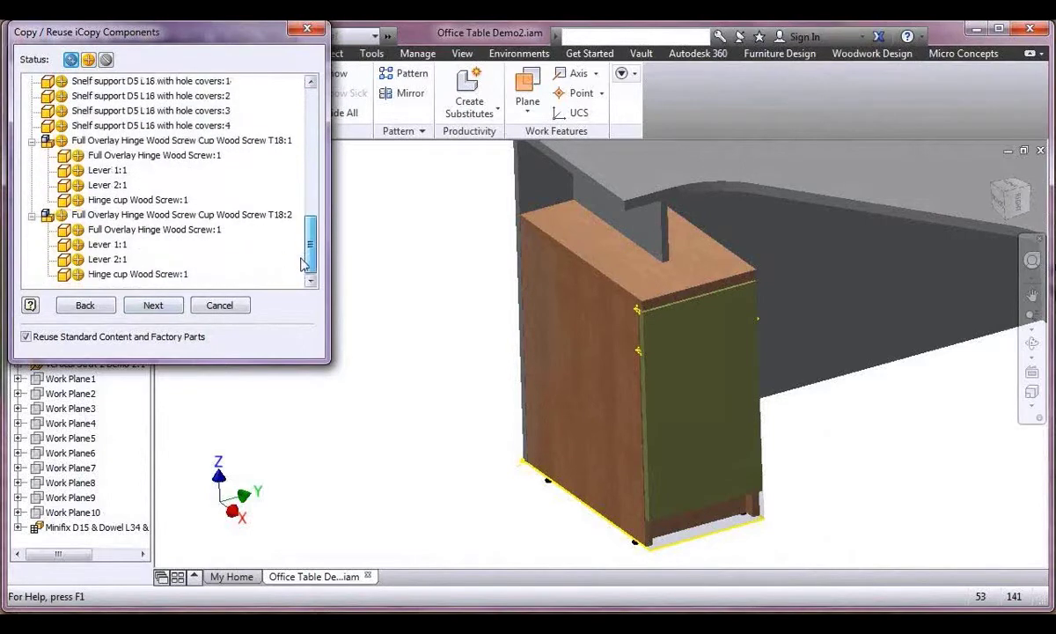
left_click(153, 306)
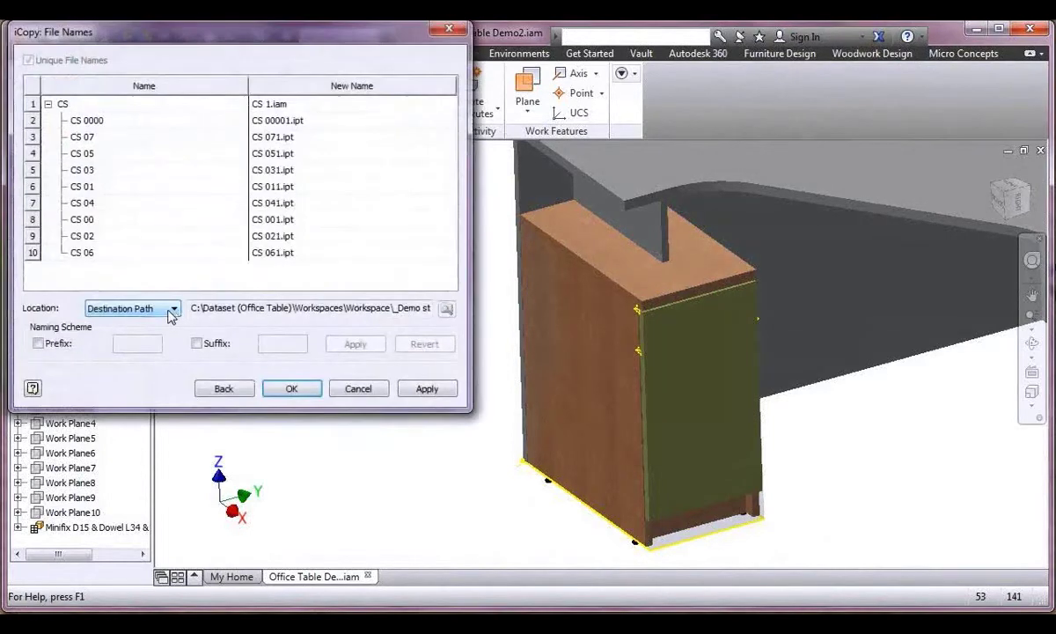
left_click(132, 309)
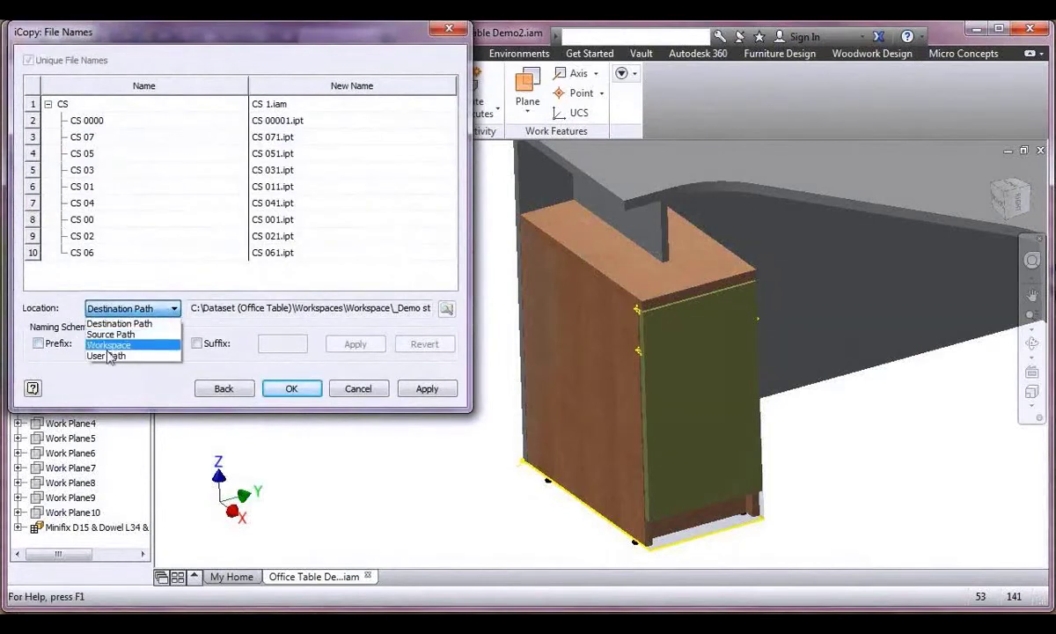
left_click(104, 357)
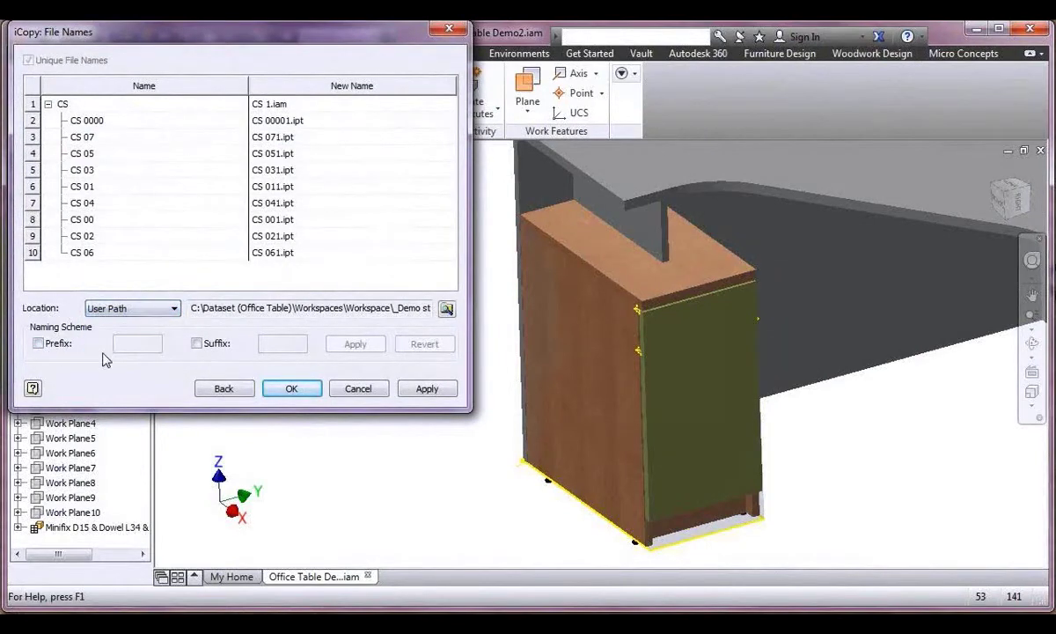
Browse for the new iCopy file location to the Workspace folder inside C:\Dataset (Office Table)\Workspaces.
left_click(446, 309)
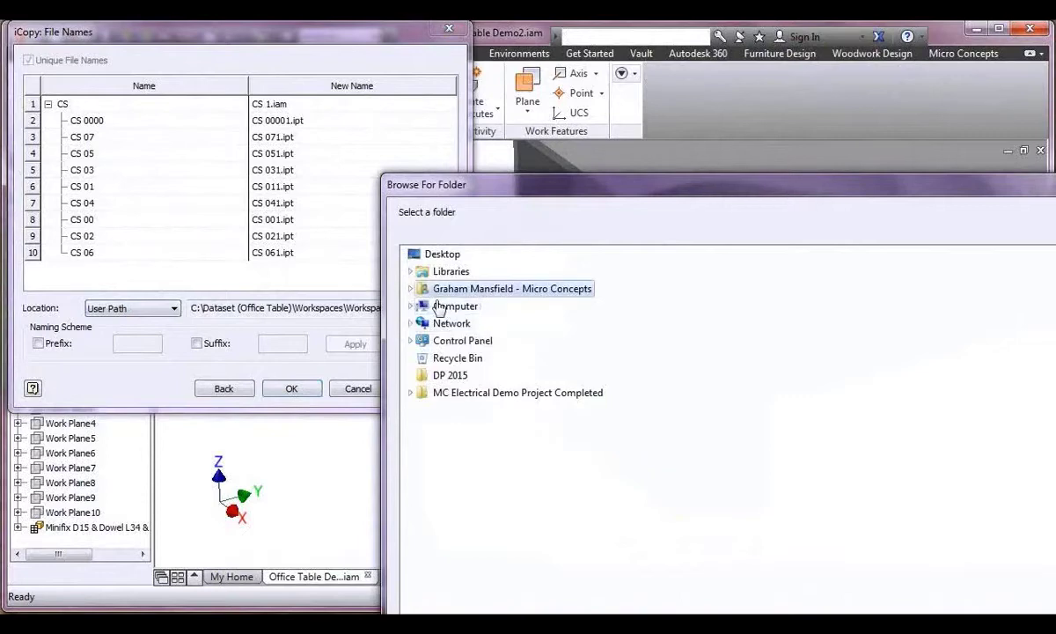
double_click(440, 306)
double_click(449, 325)
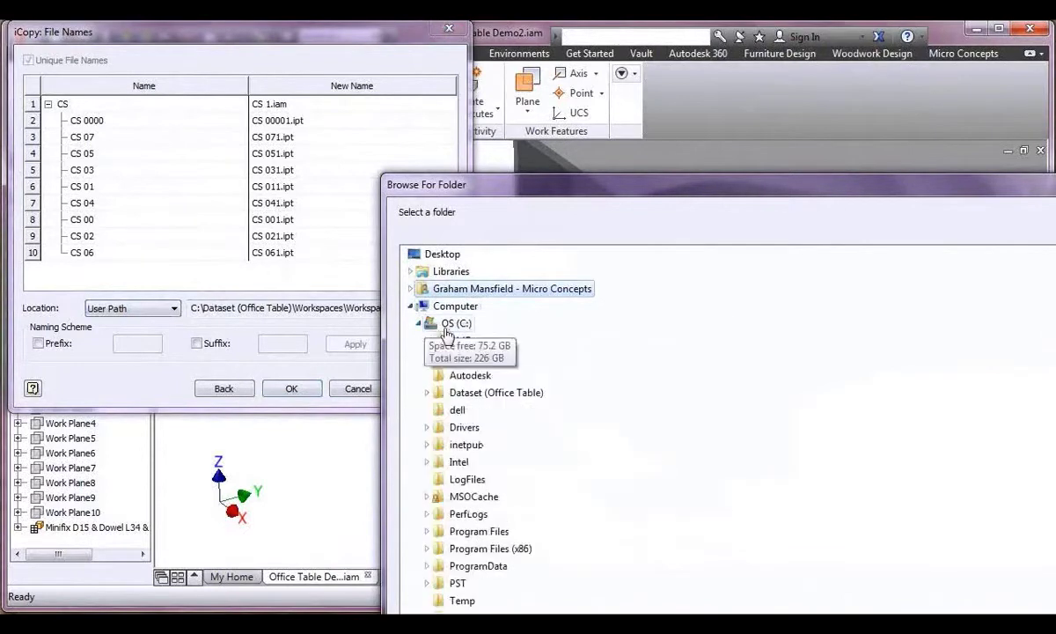
double_click(450, 394)
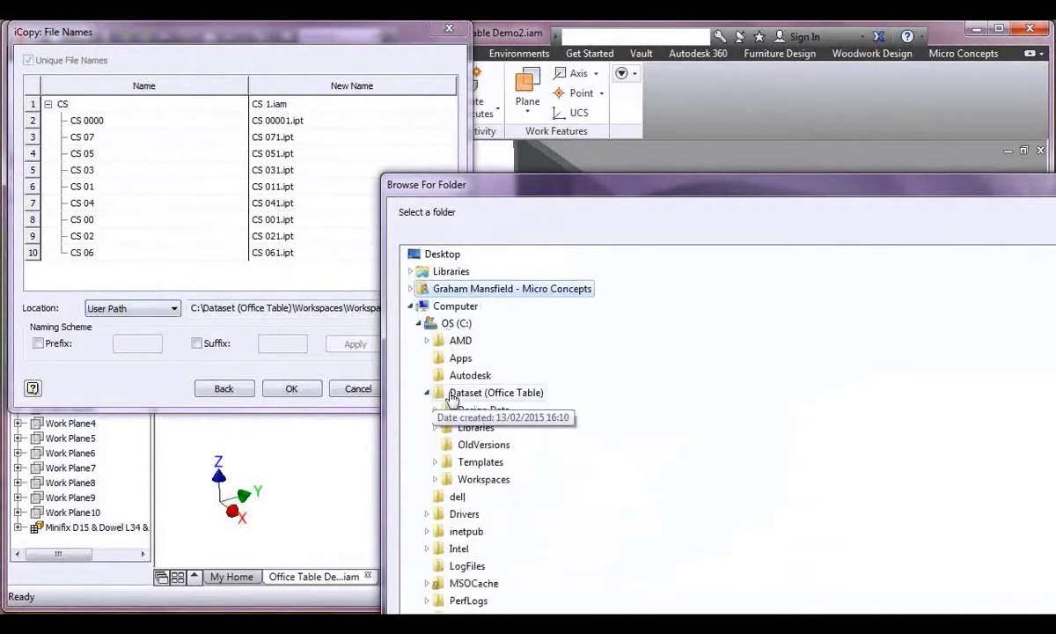
left_click(452, 395)
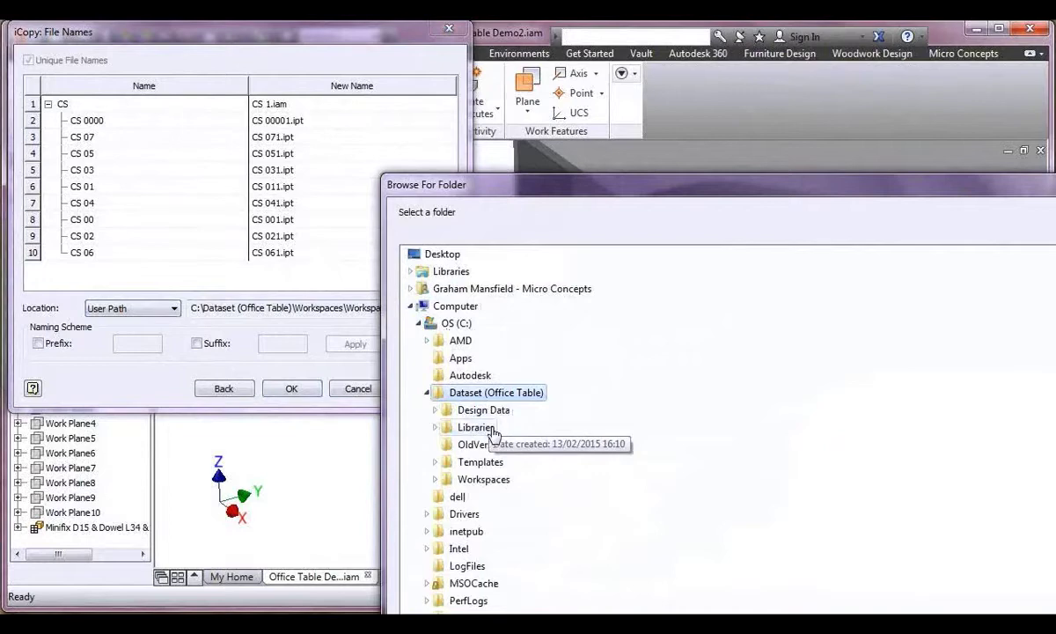
double_click(491, 479)
left_click(493, 498)
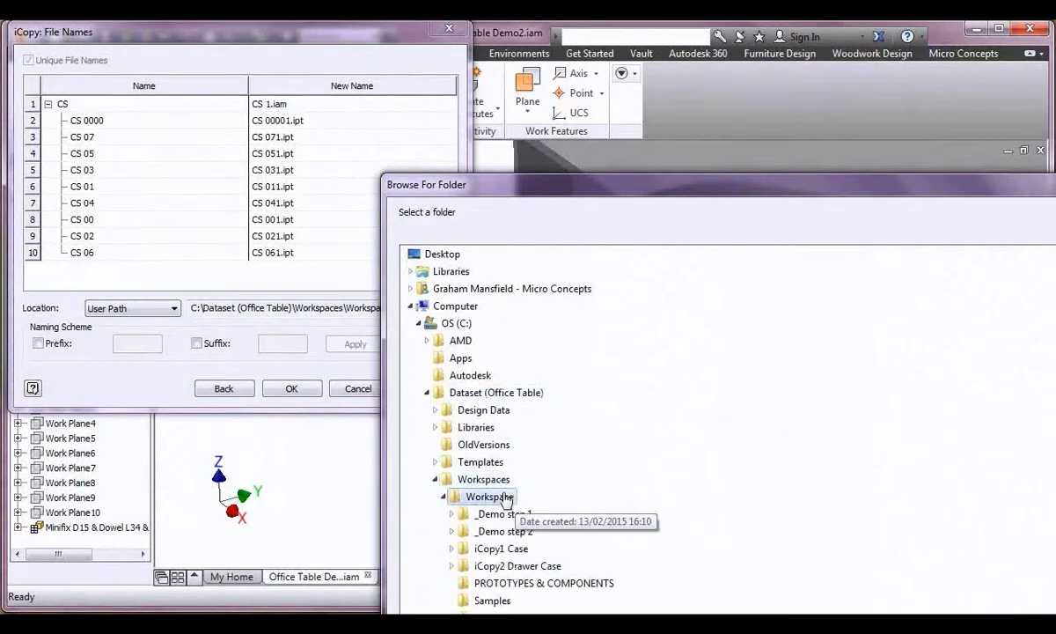
Create a folder named Temp Case inside Workspace and set it as the location for the copied files.
left_click_drag(580, 190, 422, 85)
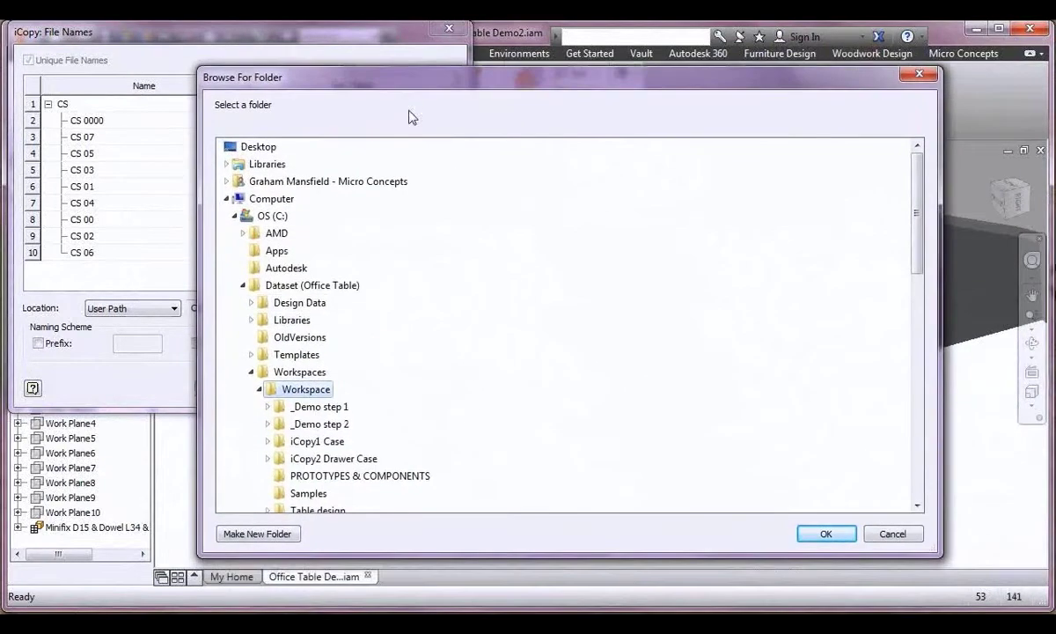
left_click(273, 533)
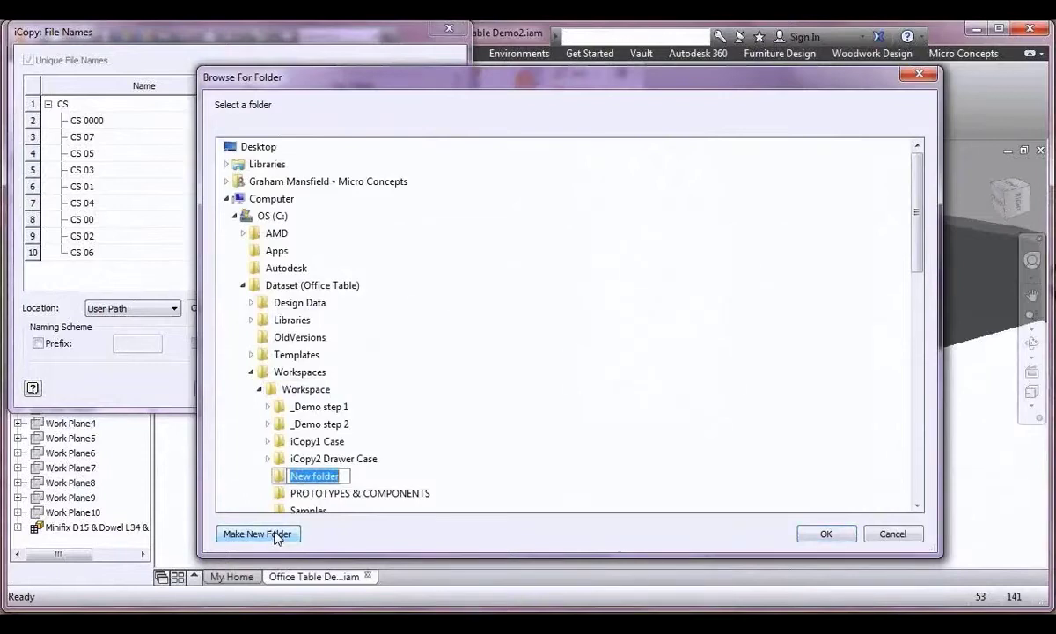
type("Temp")
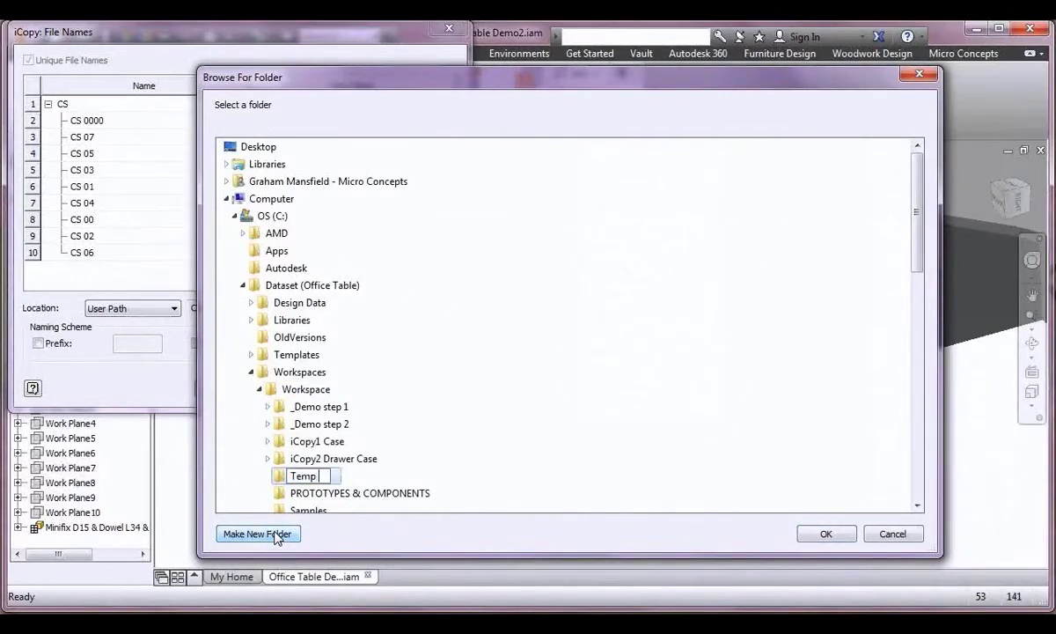
type(" Case")
key("Return")
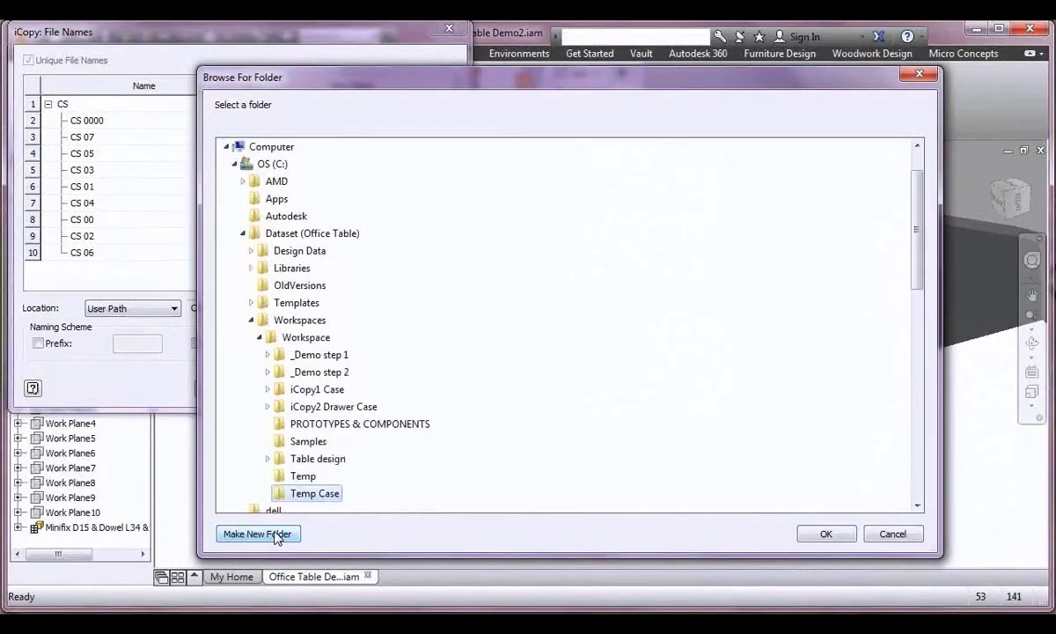
left_click(826, 534)
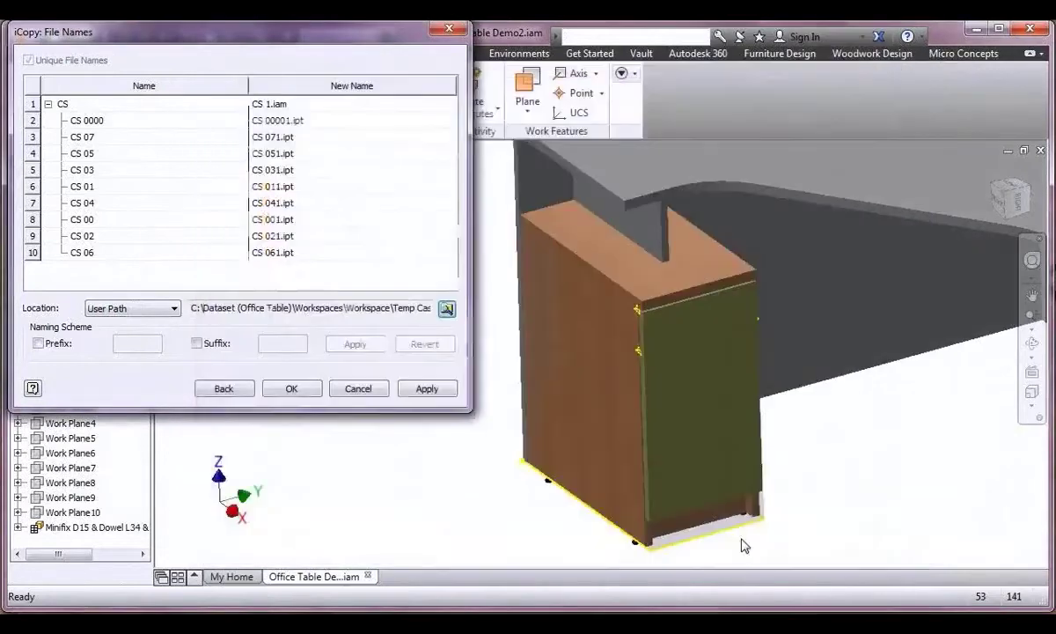
Apply the prefix G1_ to the new file names, with the suffix option enabled but left blank.
left_click(38, 344)
left_click(146, 343)
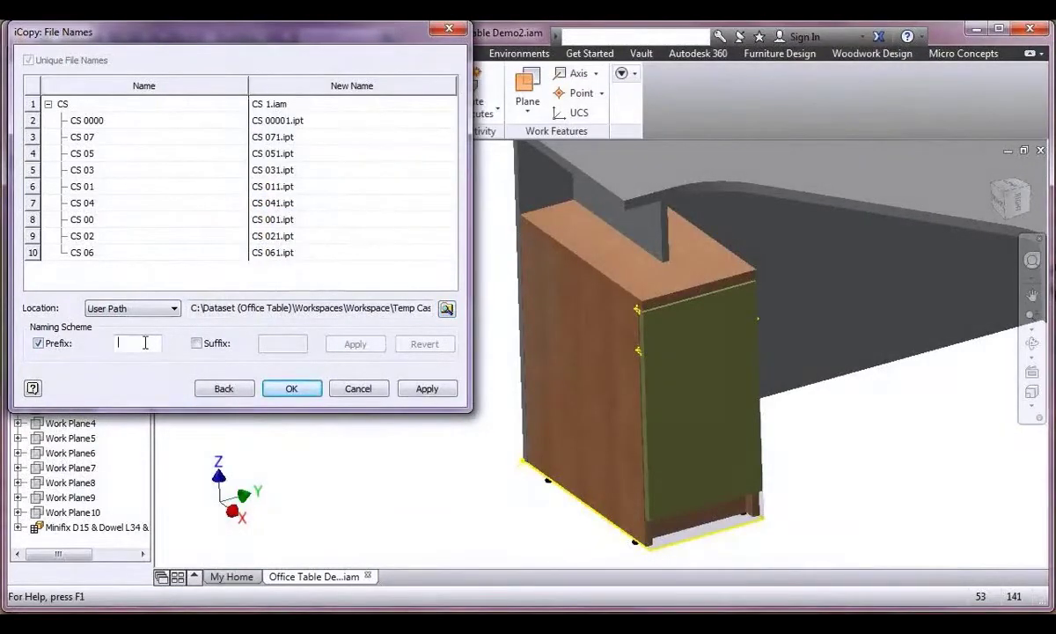
type("G.")
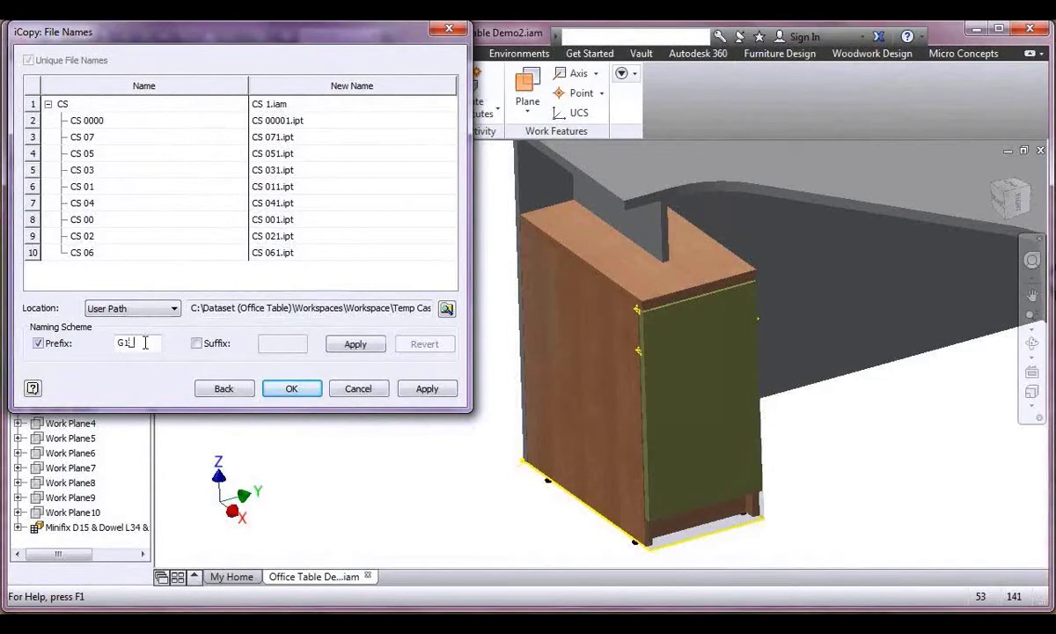
left_click(197, 344)
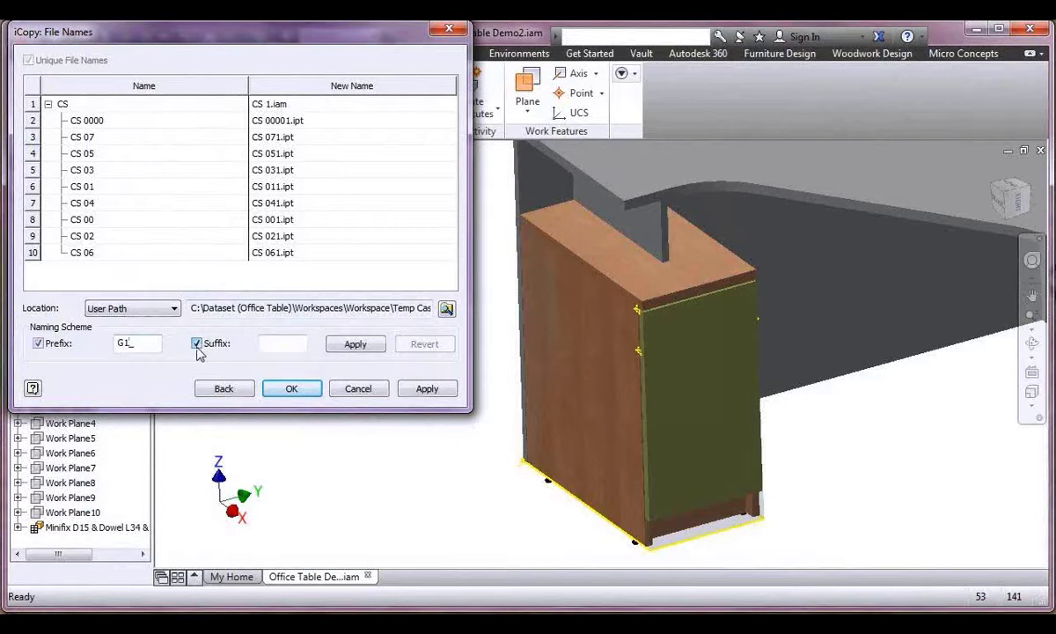
left_click(355, 344)
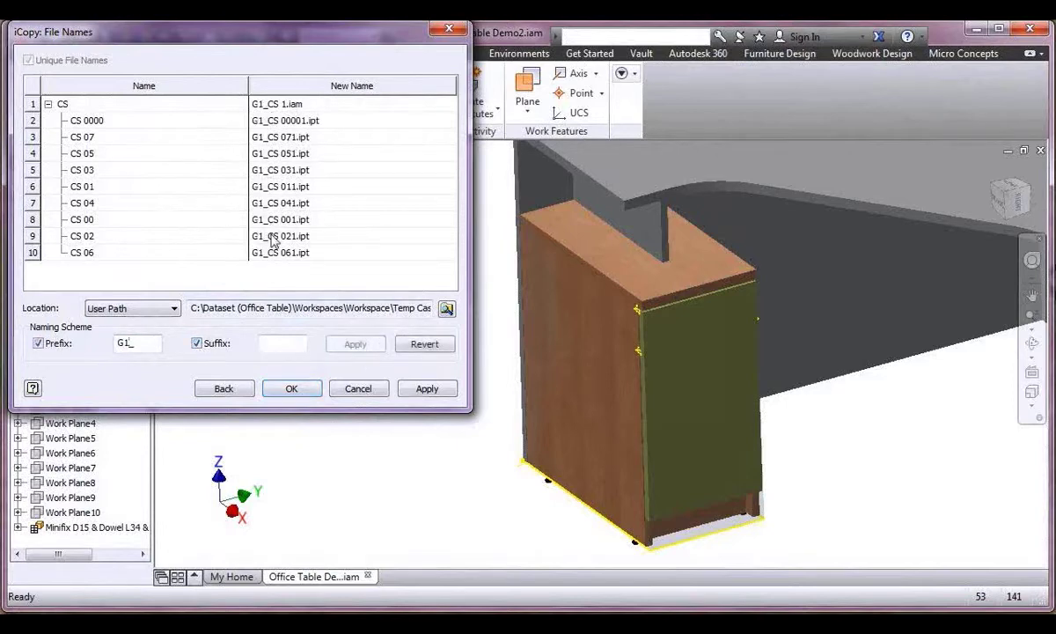
Accept the G1_ prefixed file names to generate the iCopy of the case.
left_click(288, 391)
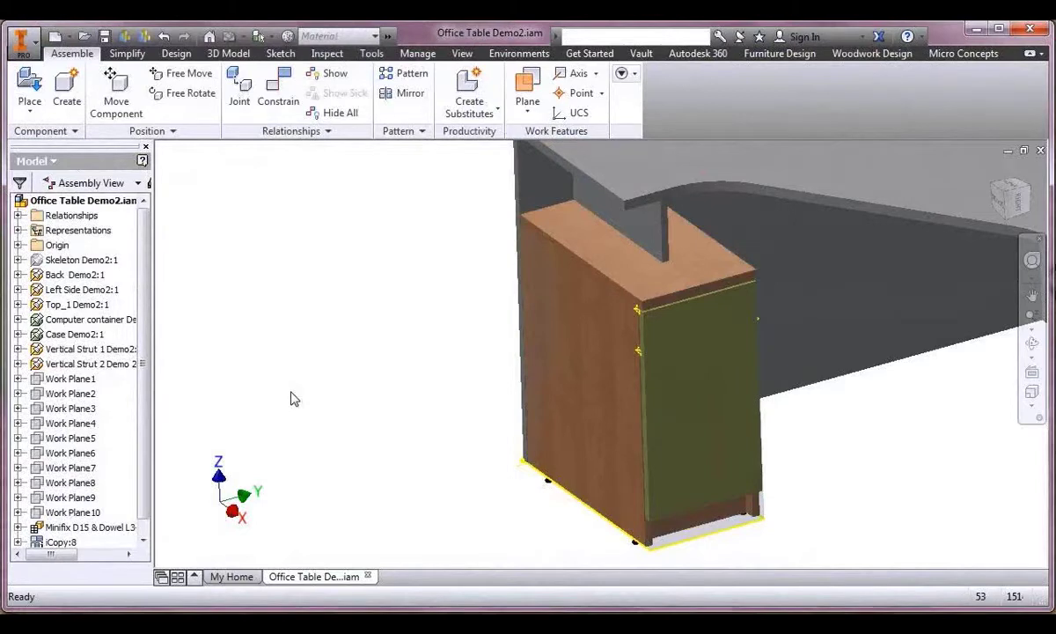
key("F6")
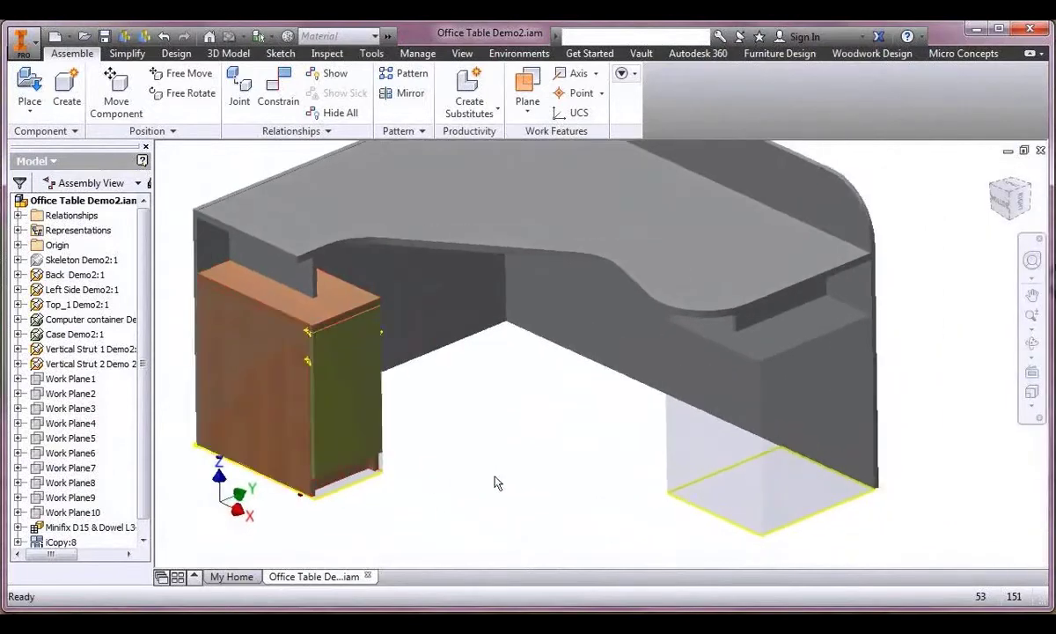
middle_click_drag(564, 467, 537, 422)
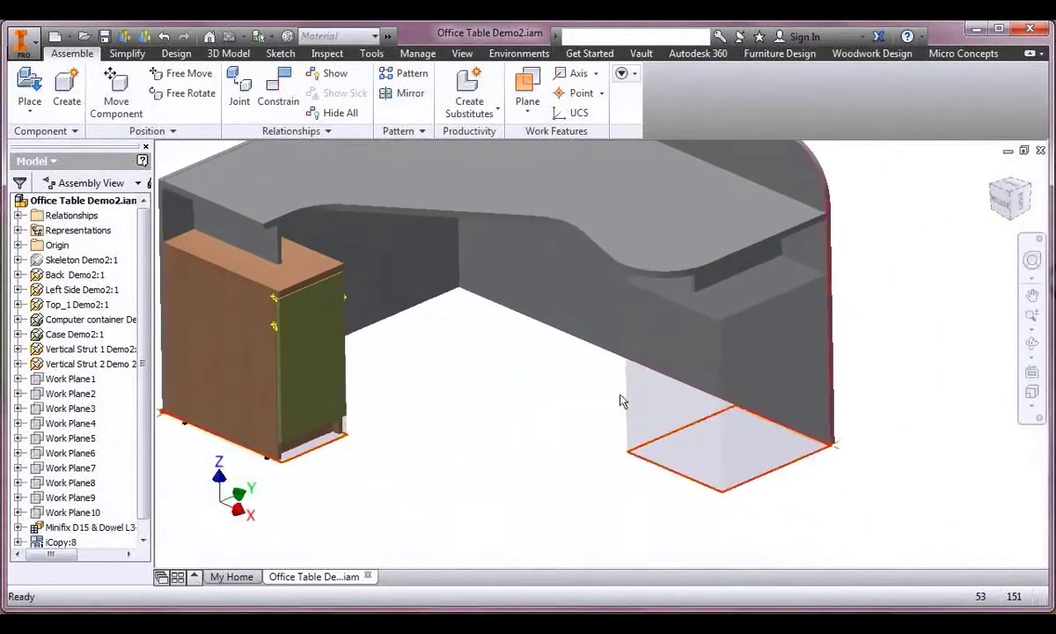
Start an iCopy with DRC .iam from the iCopy2 Drawer Case folder as the source assembly.
left_click(421, 132)
left_click(409, 169)
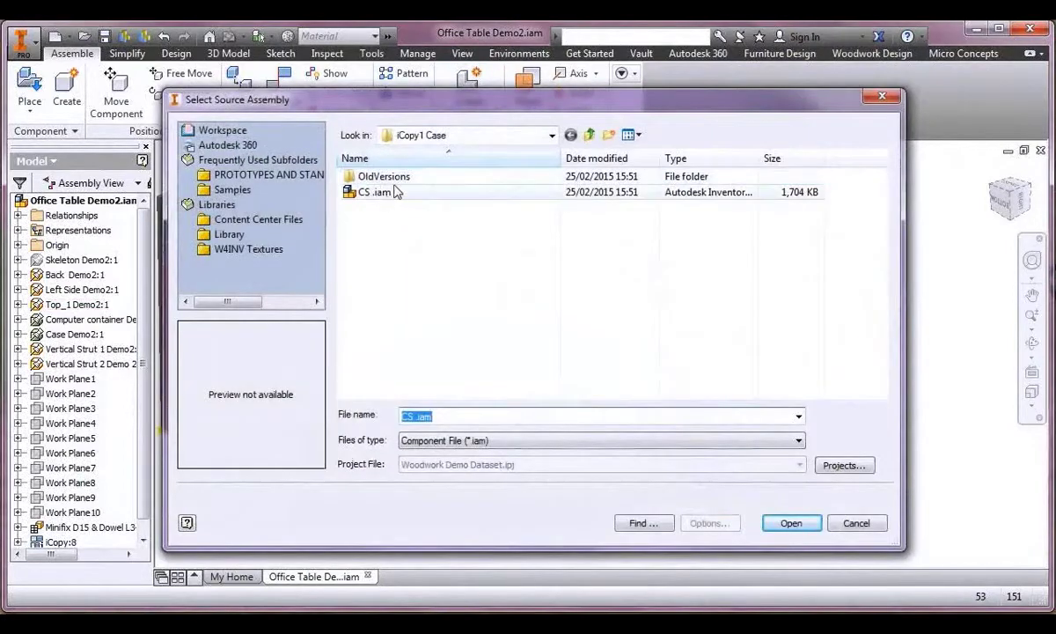
left_click(590, 136)
double_click(401, 225)
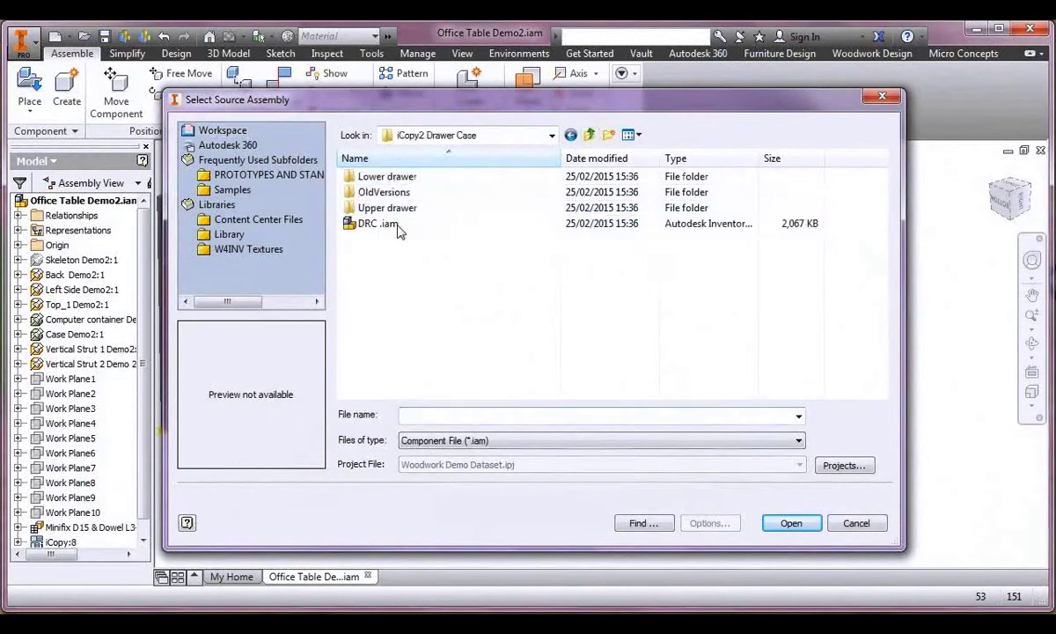
left_click(361, 224)
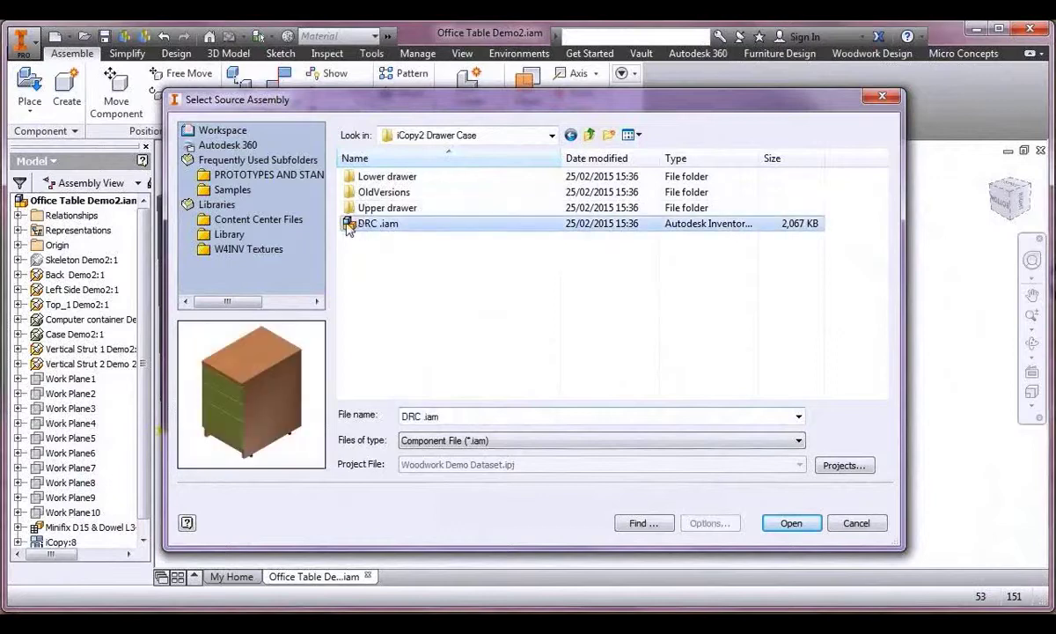
left_click(791, 522)
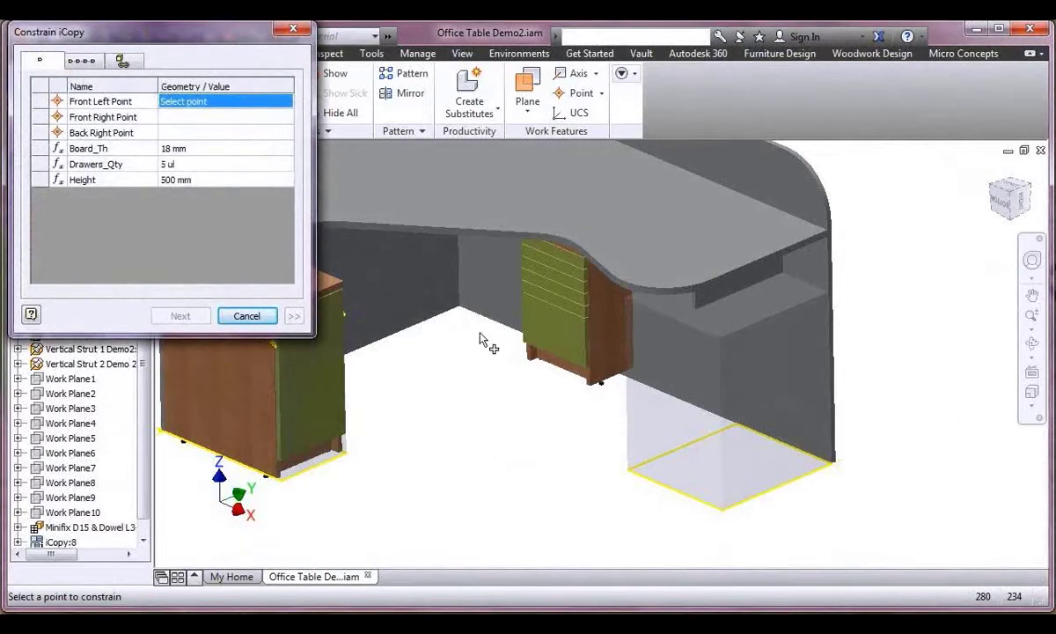
Constrain the drawer case's front left, front right and back right points to the free floor rectangle's corners beneath the desk.
left_click(628, 473)
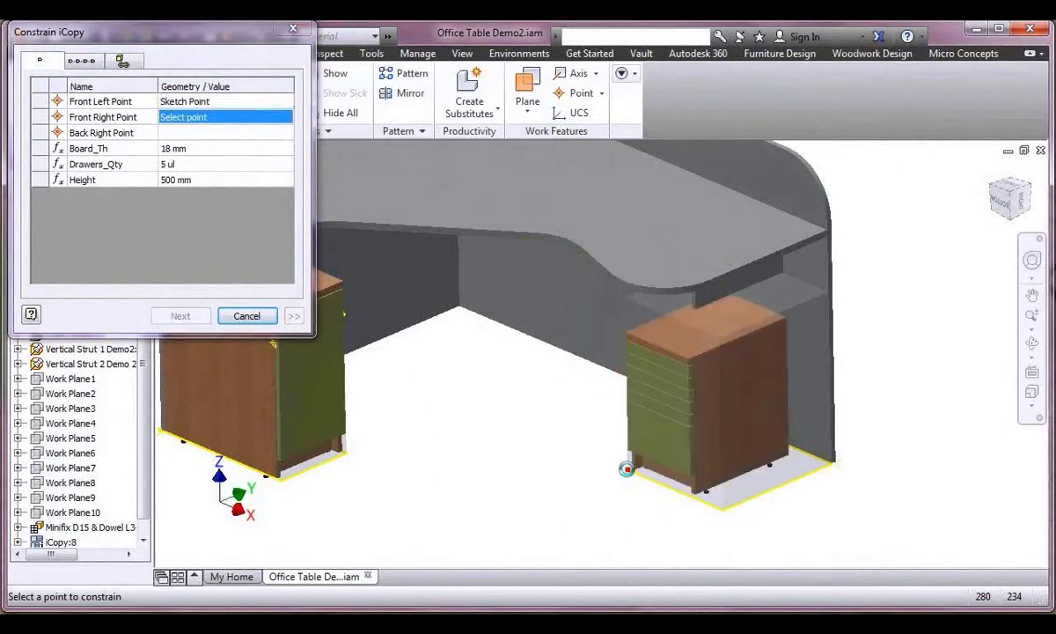
left_click(722, 509)
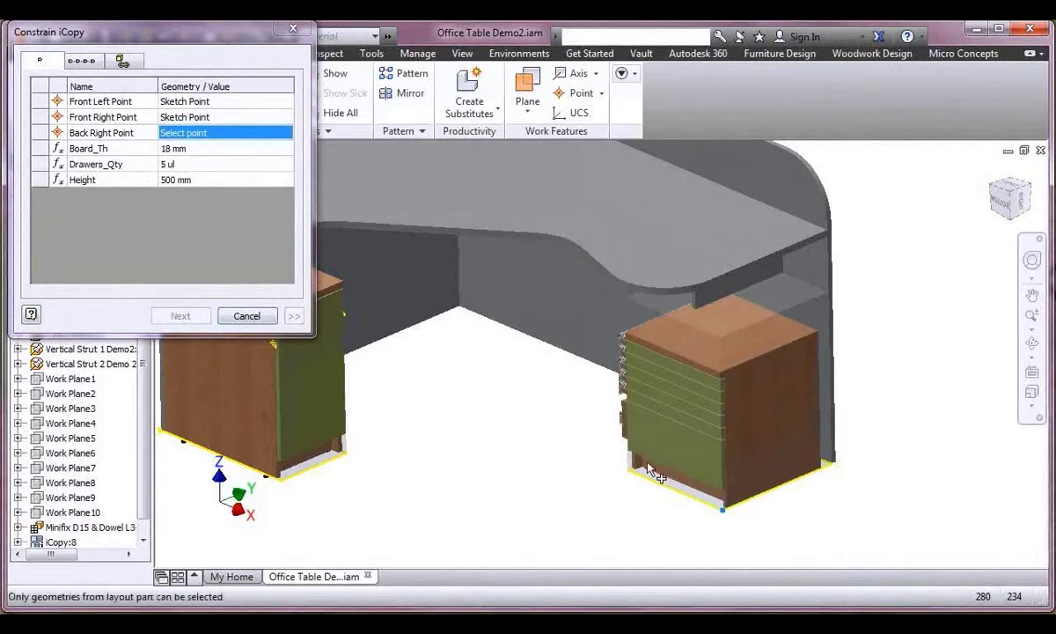
left_click(832, 464)
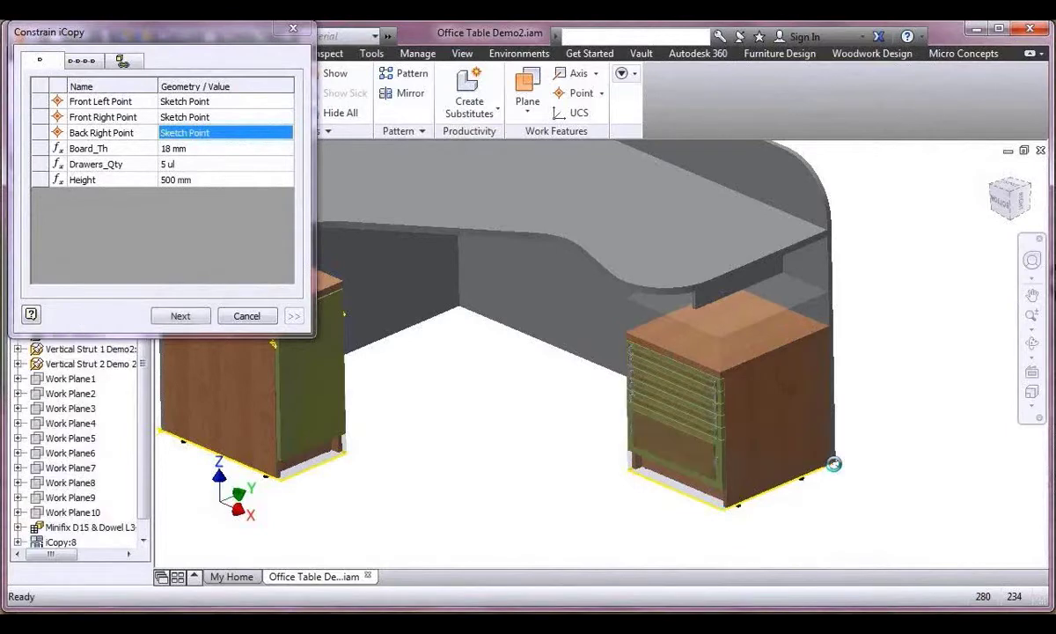
Set the drawer case's Drawers_Qty to 3 and its Height to 625.
left_click(208, 168)
type("3")
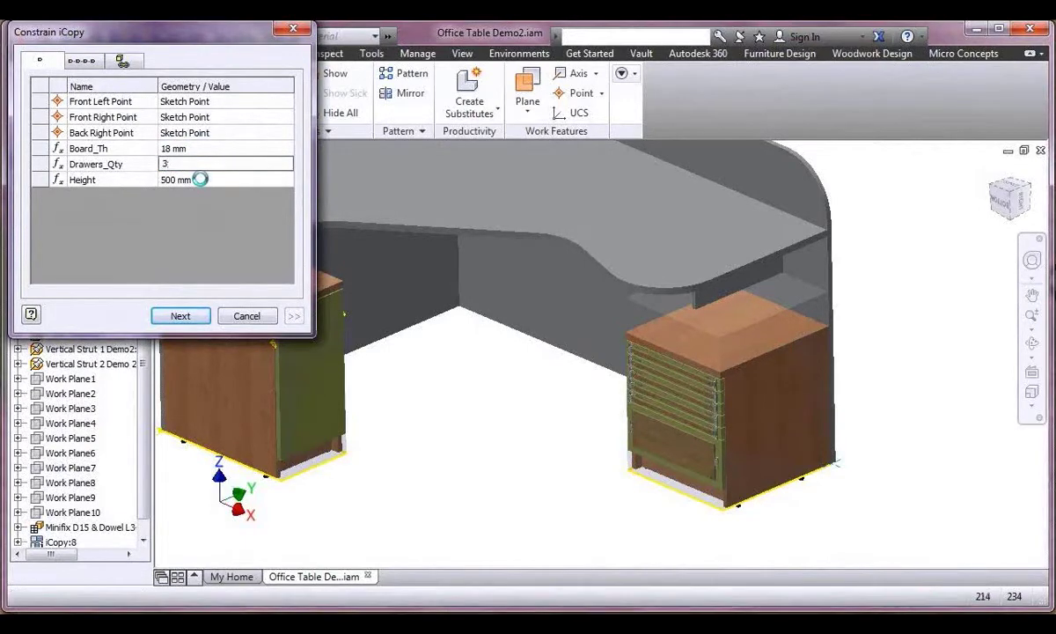
left_click(203, 180)
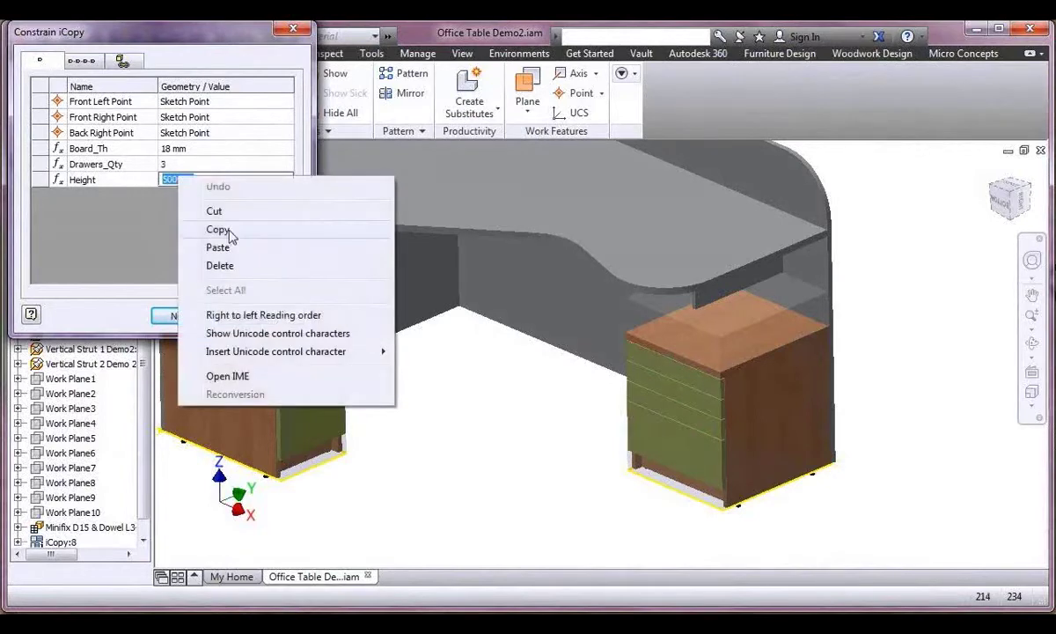
left_click(243, 266)
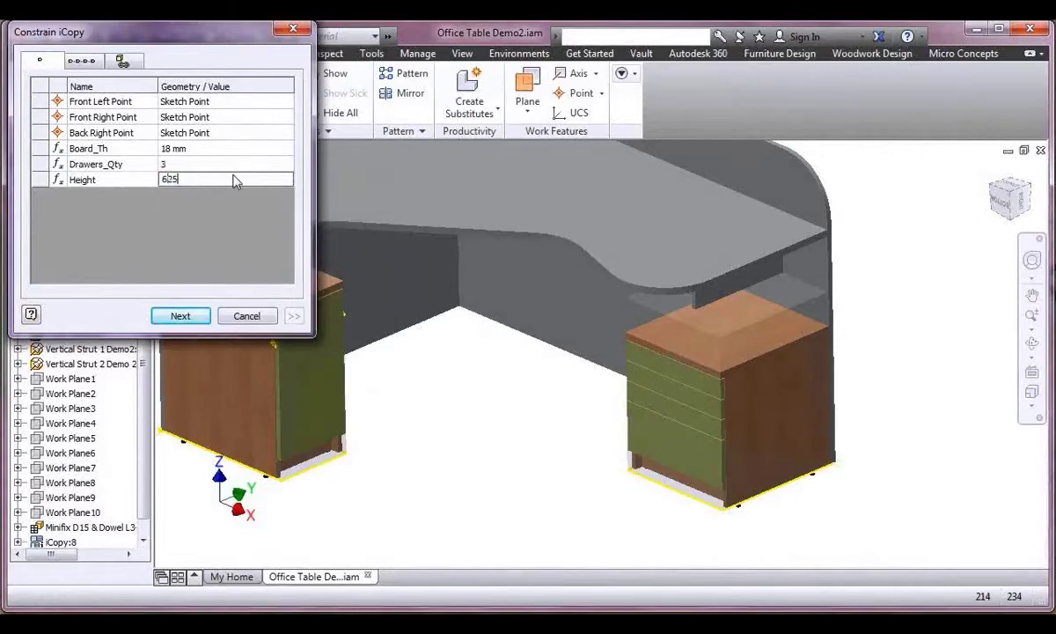
key("Return")
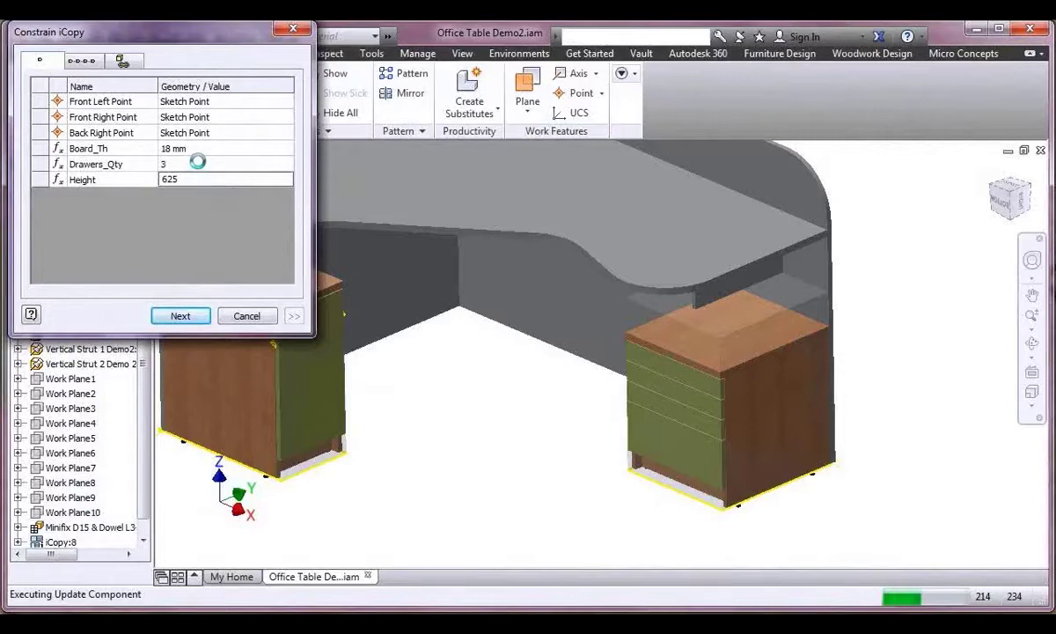
Set Drawers_Qty to 2 and accept the copy and reuse settings to proceed to the file naming.
left_click(198, 164)
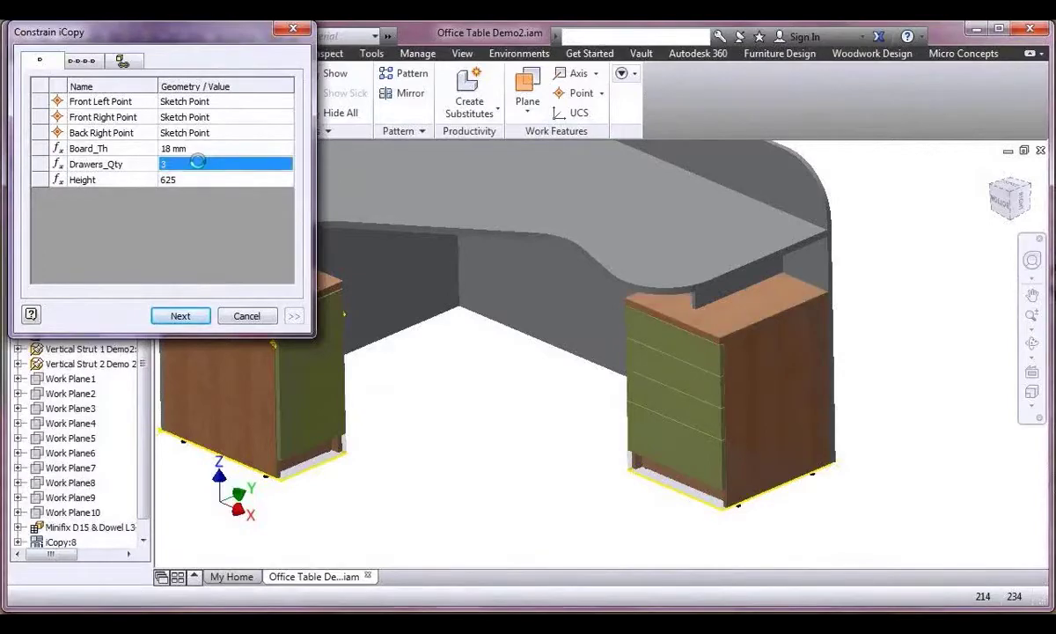
left_click(190, 166)
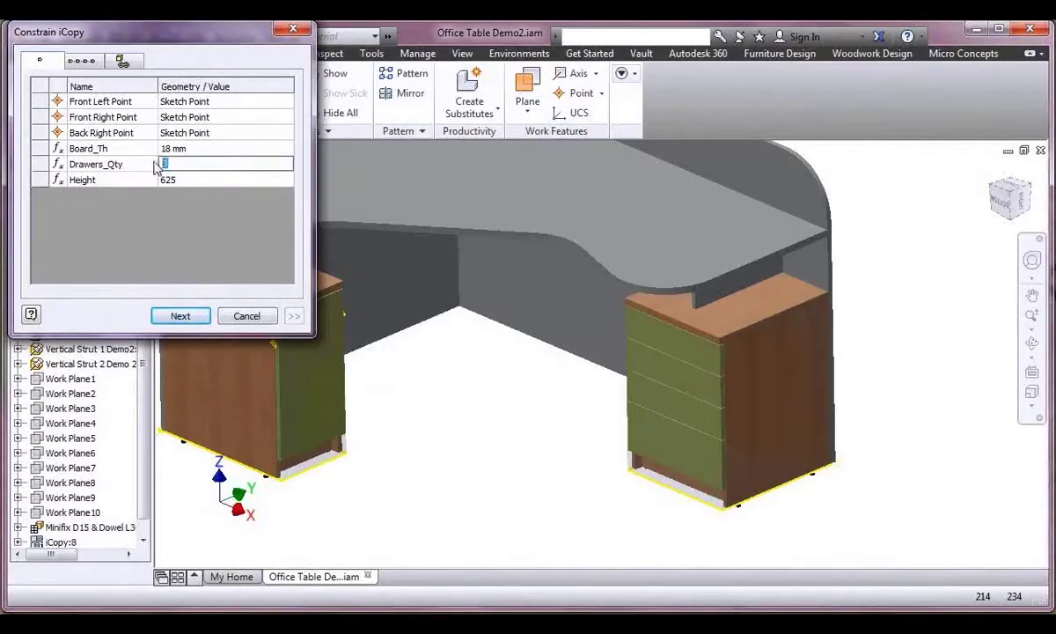
type("2")
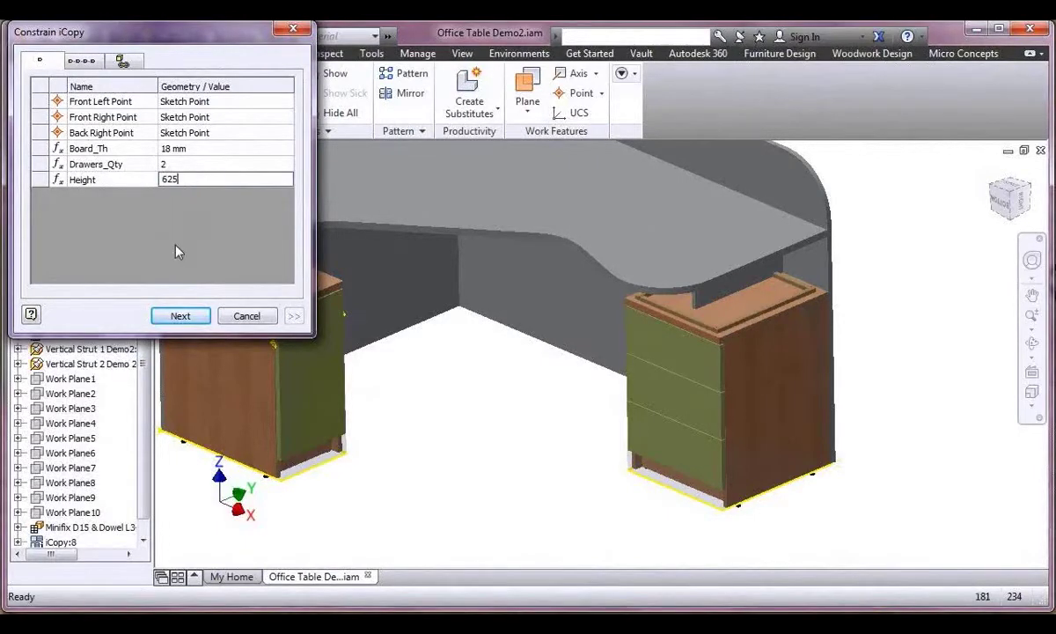
left_click(182, 317)
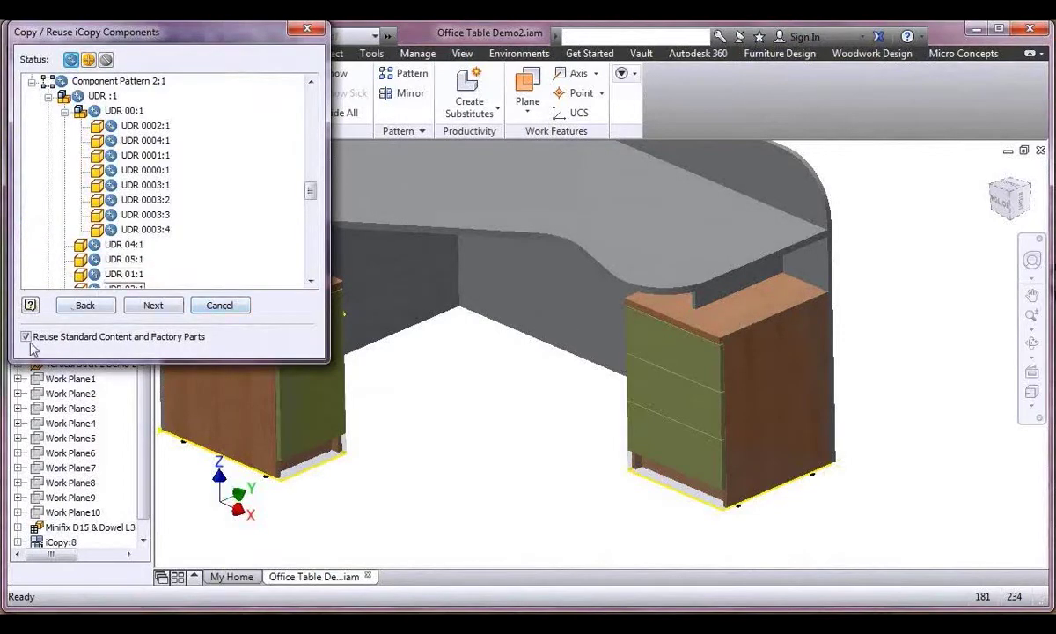
left_click(154, 308)
Set the new files' location to User Path, using the Temp Case folder in Dataset (Office Table)\Workspaces\Workspace.
left_click(154, 308)
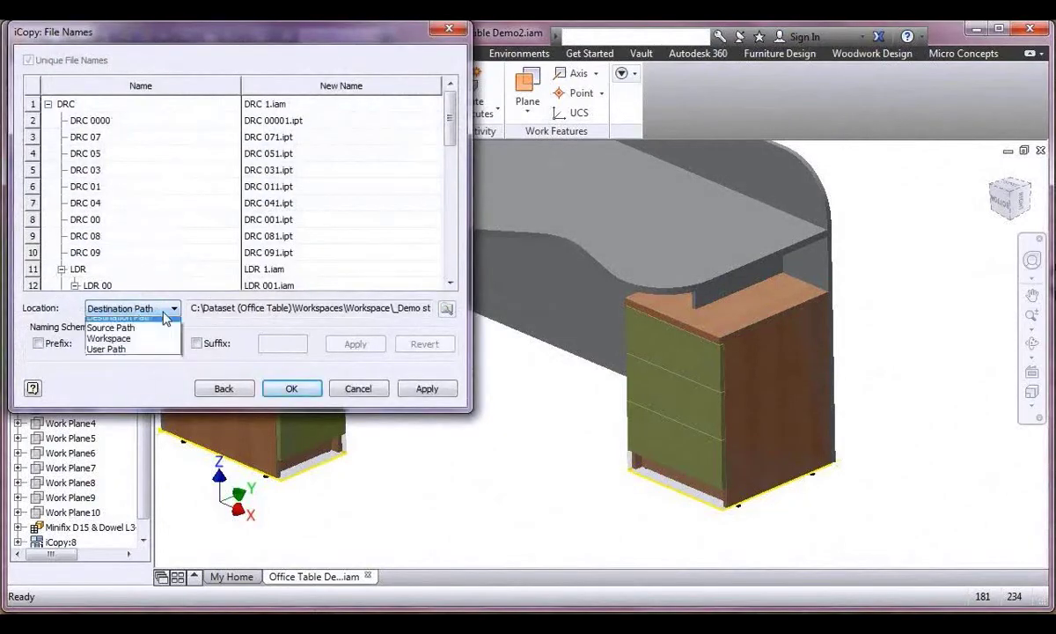
left_click(131, 352)
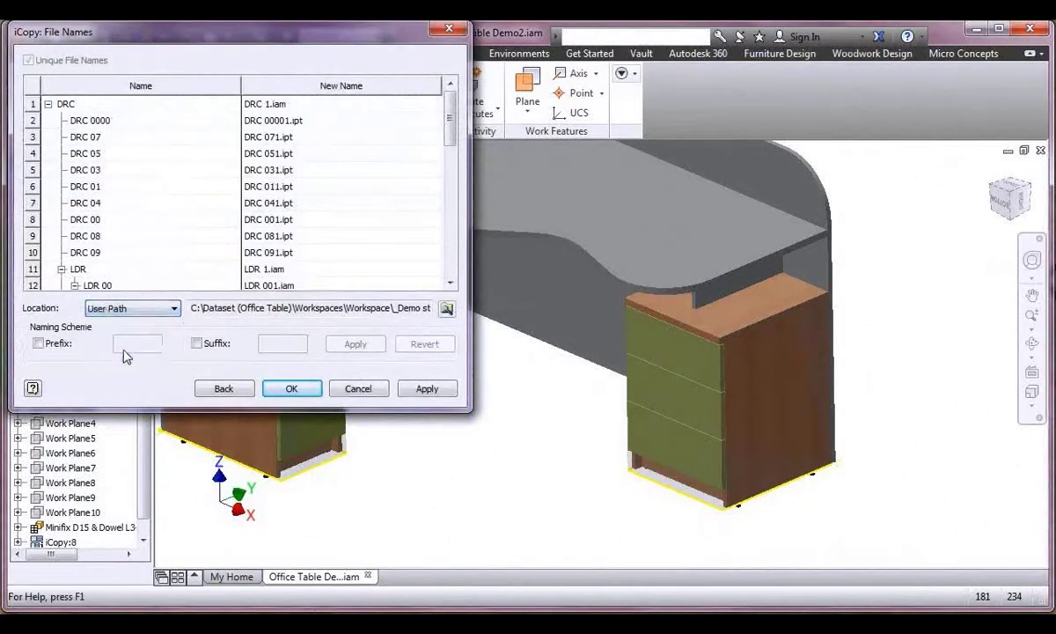
left_click(447, 308)
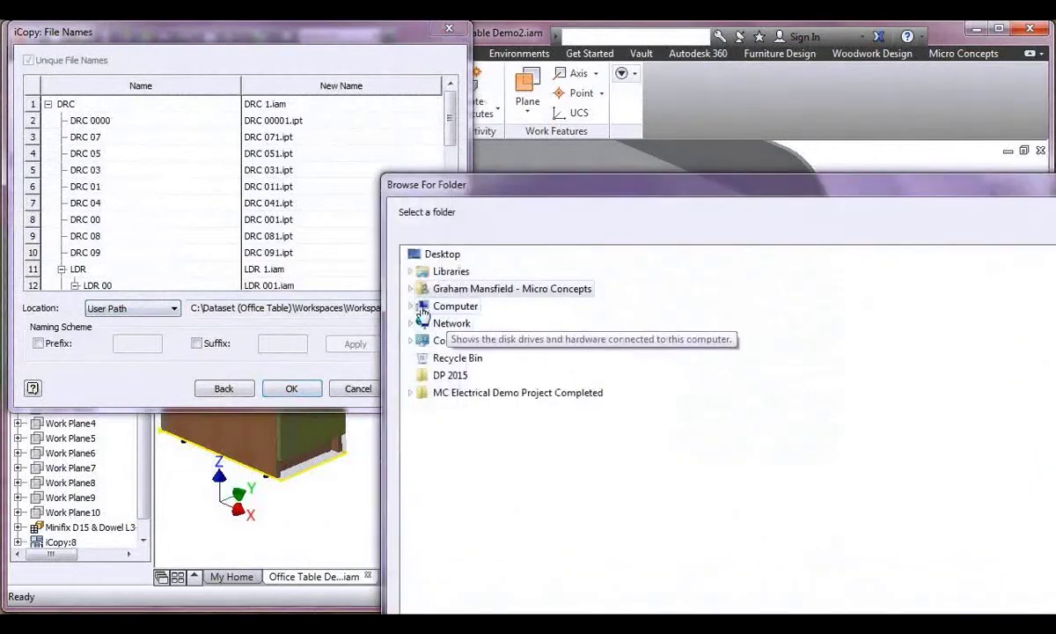
left_click(411, 306)
double_click(457, 325)
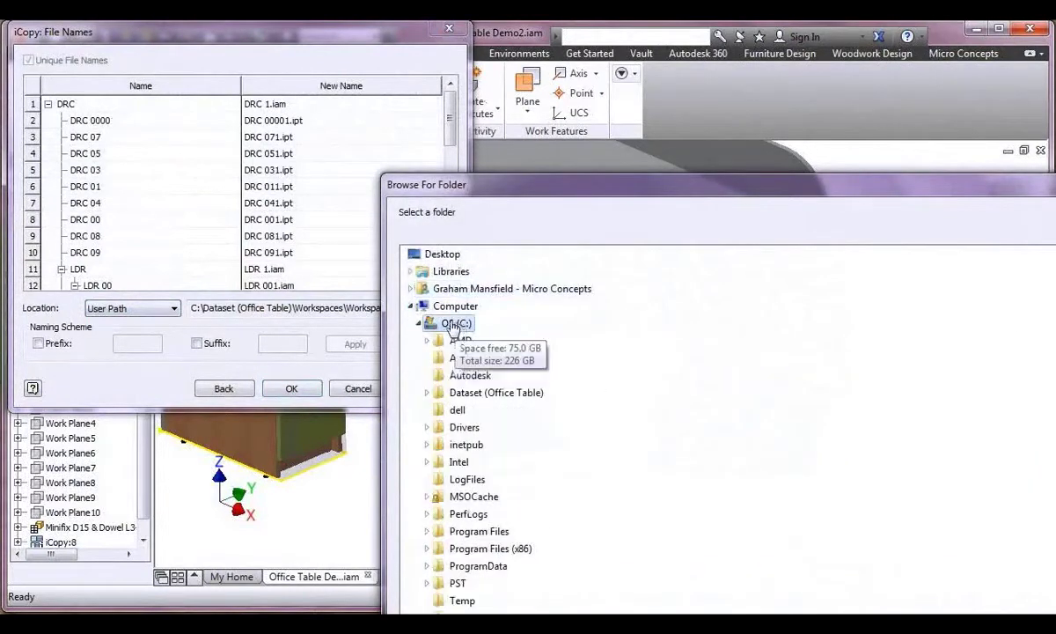
double_click(493, 393)
double_click(490, 412)
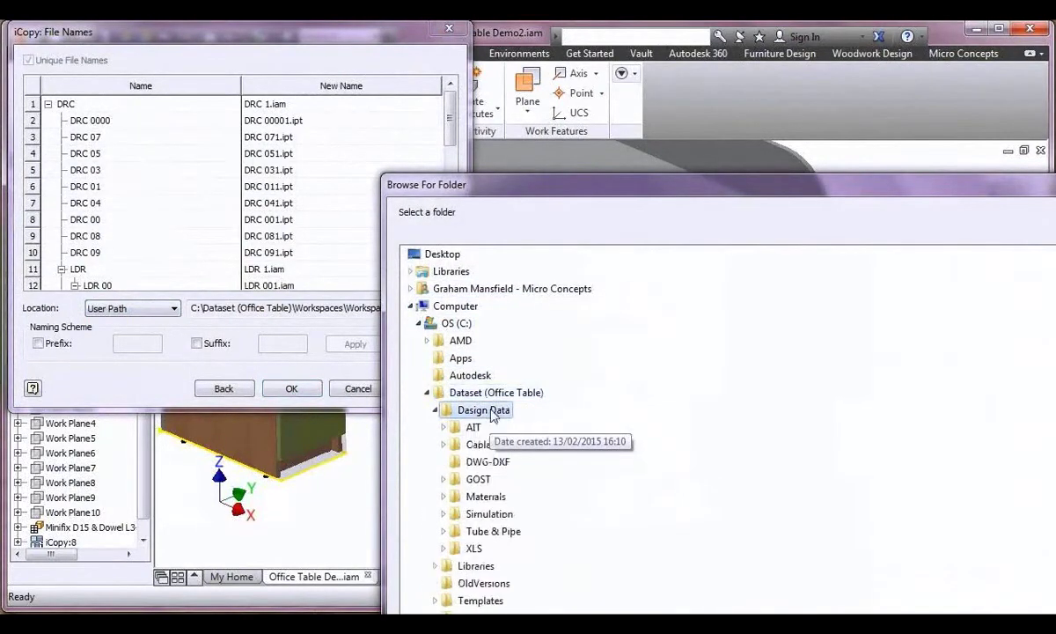
left_click(437, 411)
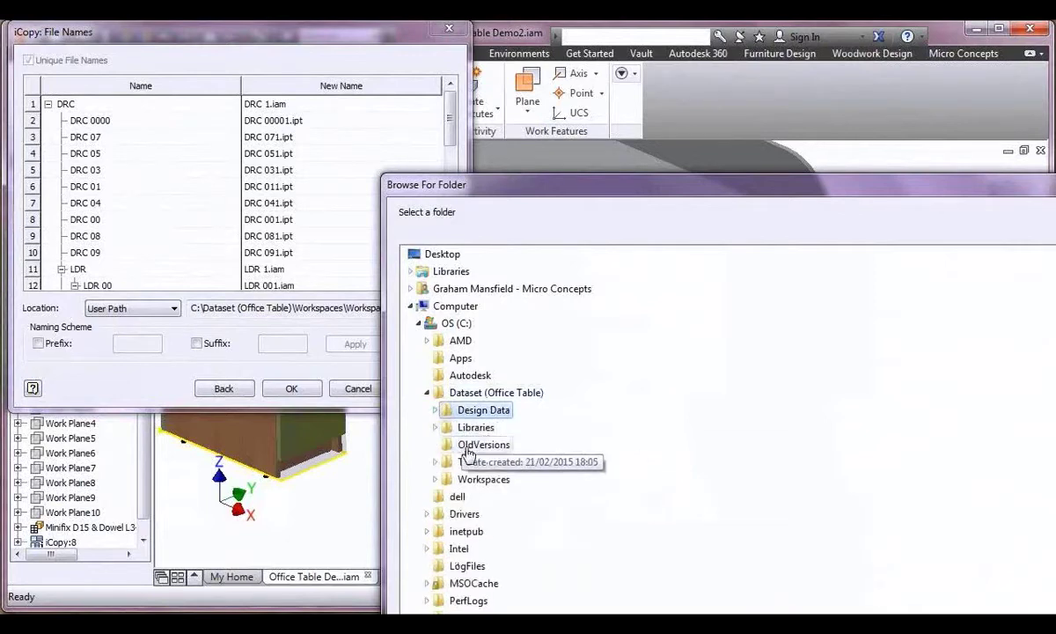
double_click(484, 480)
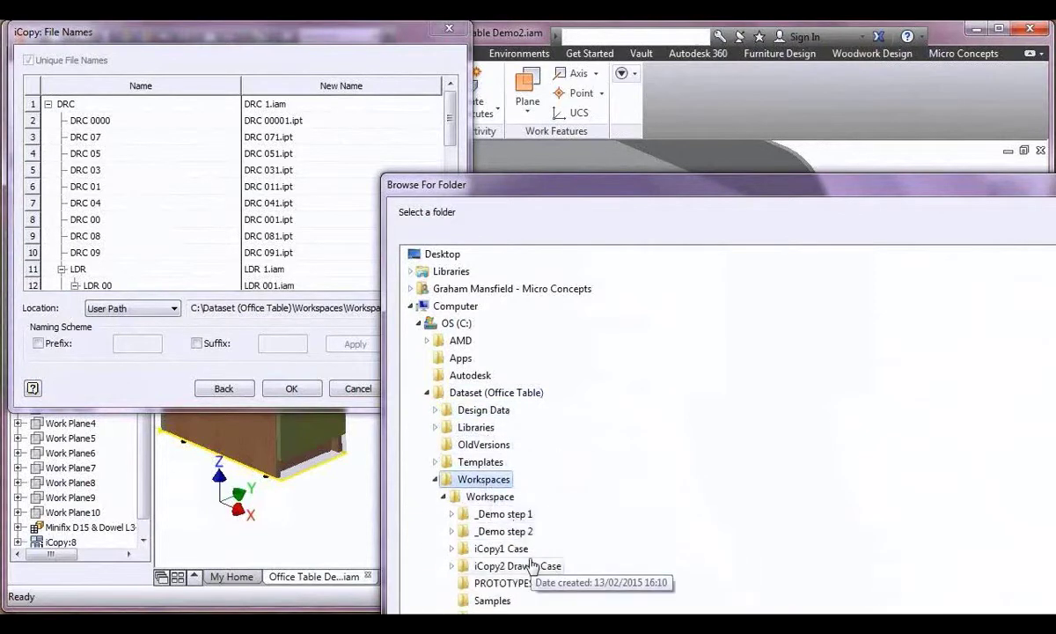
scroll(527, 564, "down", 1)
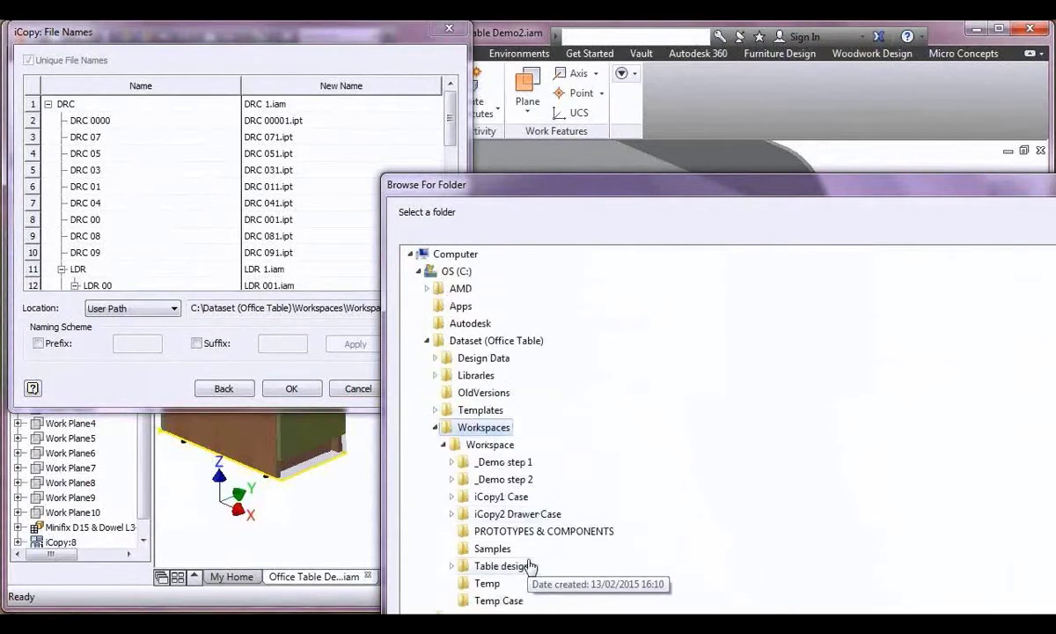
left_click(495, 601)
left_click_drag(596, 199, 454, 114)
left_click(868, 557)
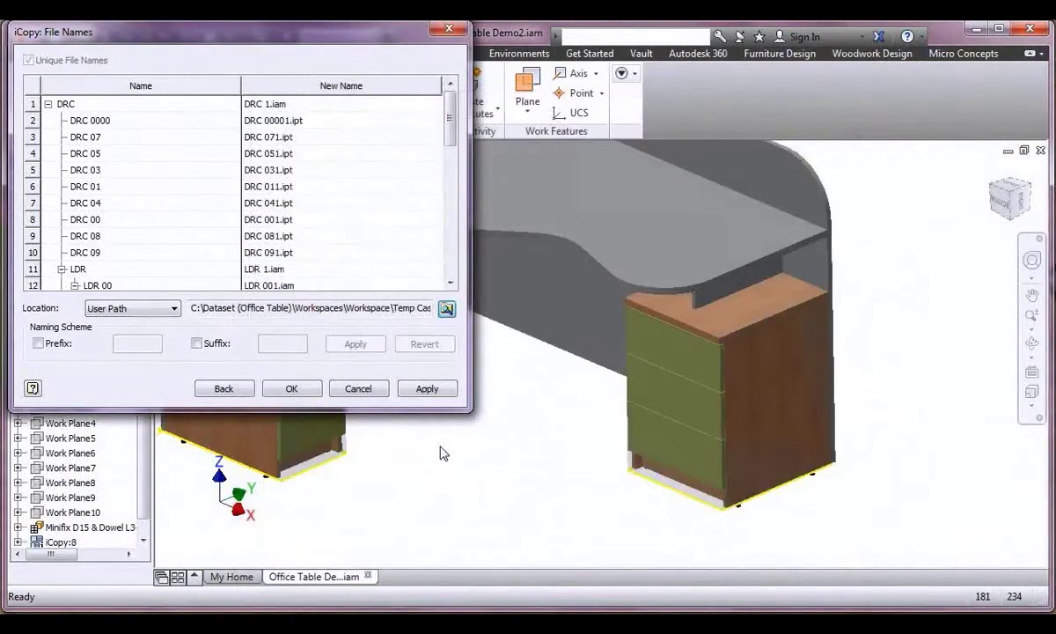
Apply the prefix GM_ without a suffix to the new file names and generate the drawer case iCopy.
left_click(62, 347)
left_click(139, 344)
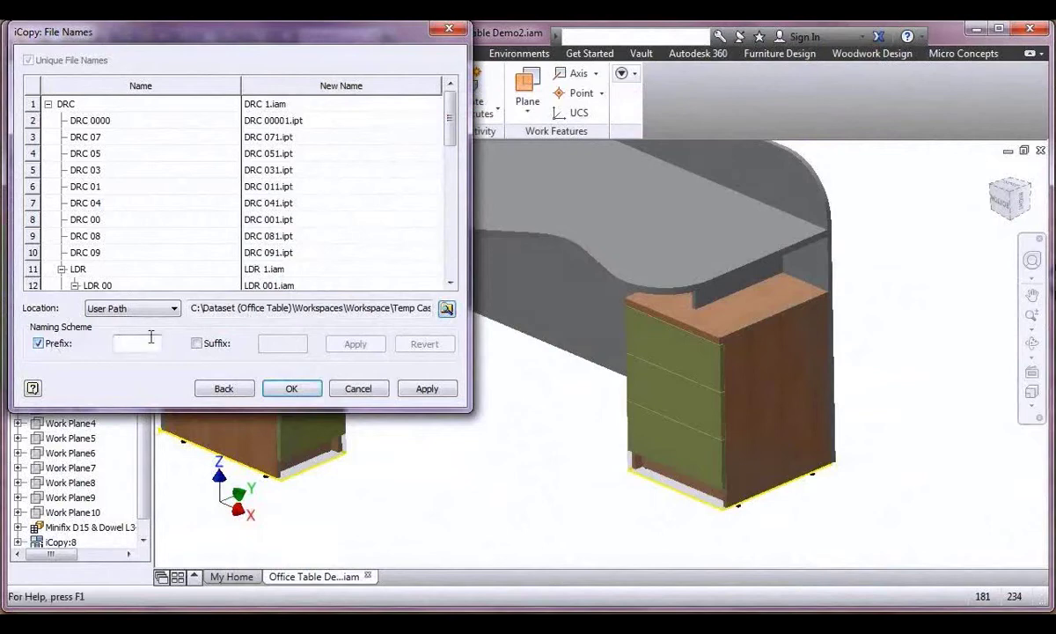
type("GM_")
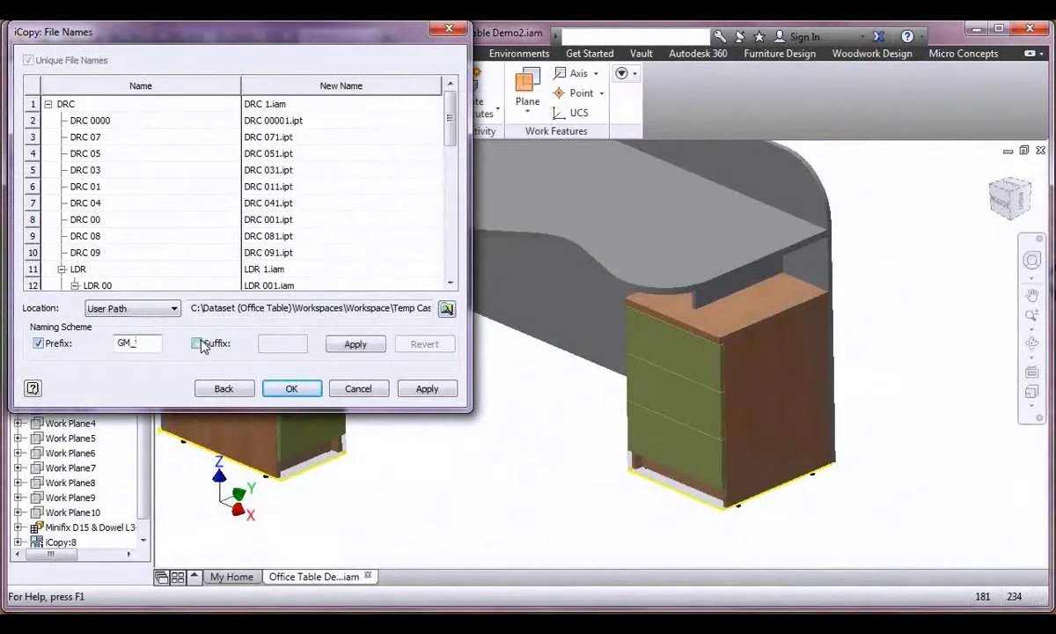
left_click(197, 343)
left_click(355, 344)
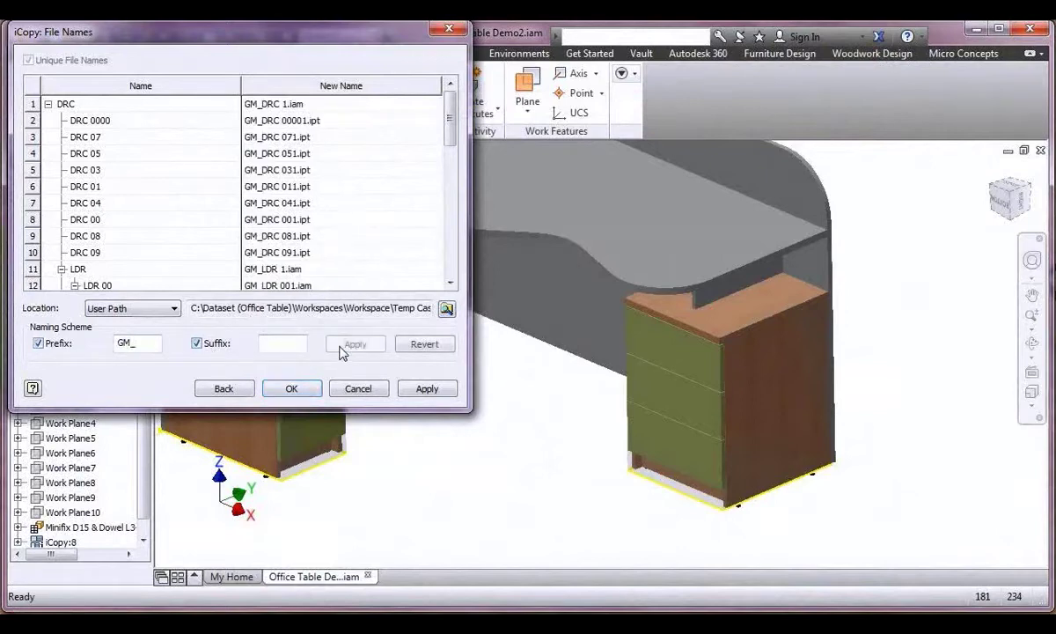
left_click(197, 344)
left_click(295, 387)
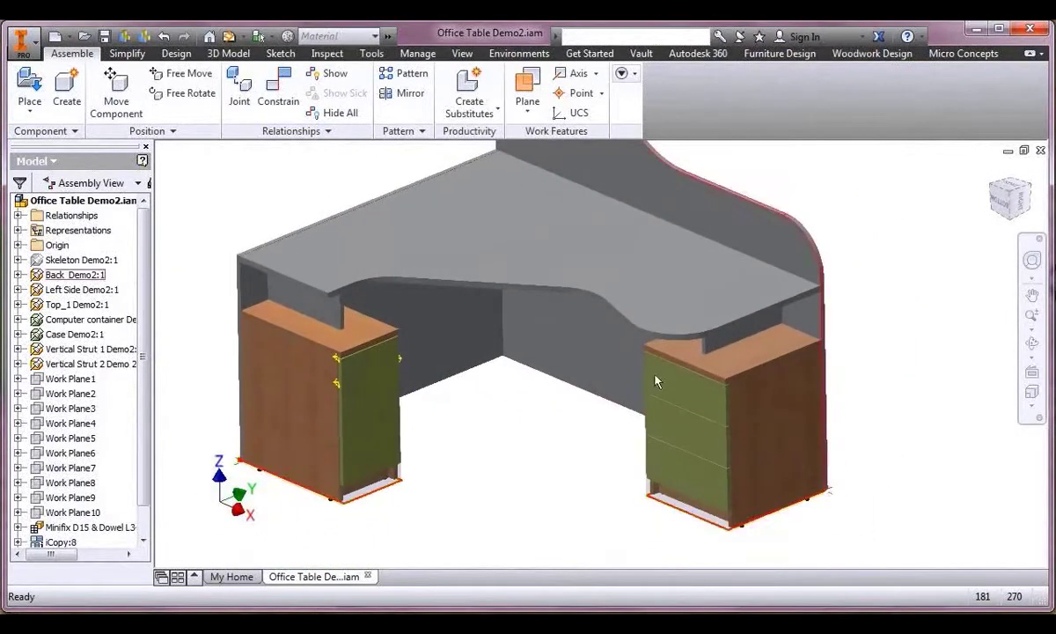
Start material assignment with the Laminated Board type and sample the F02 Laminated Medium Density Chipboard from the drawer case's side panel.
left_click(990, 176)
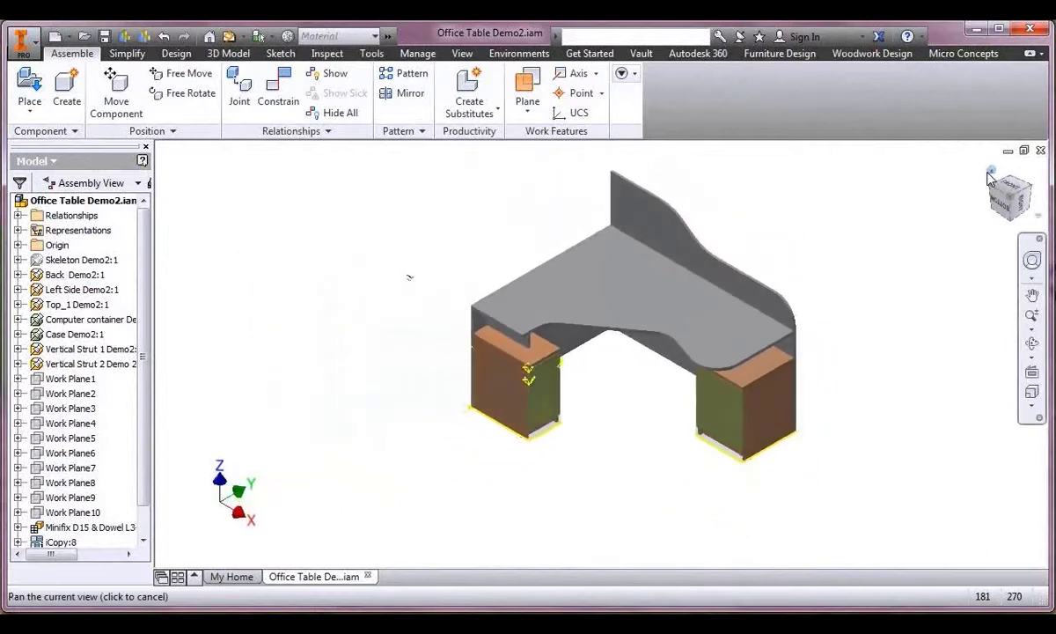
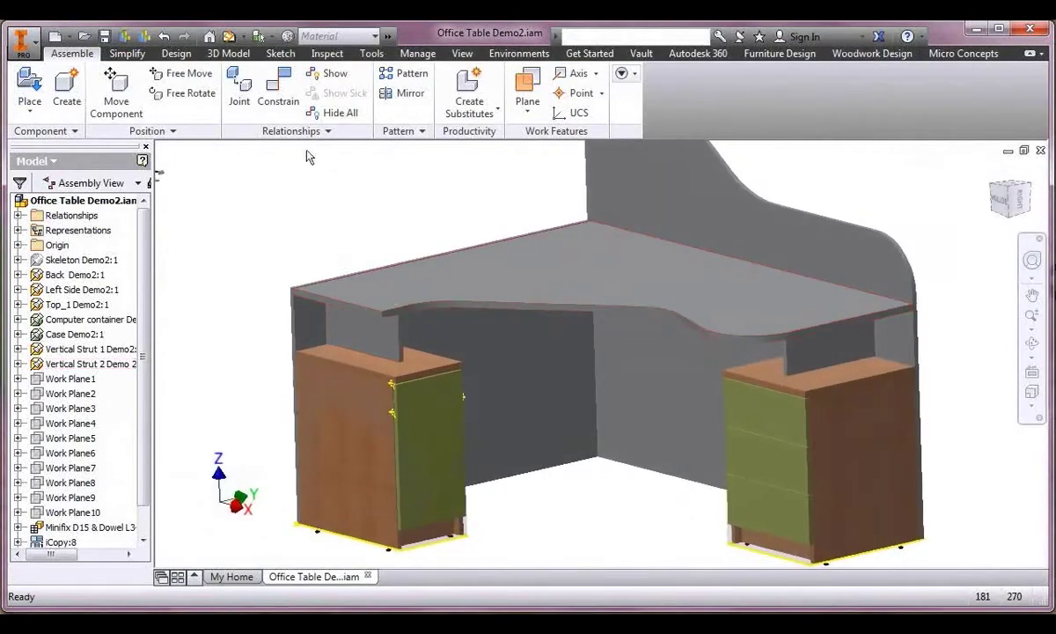
left_click(872, 54)
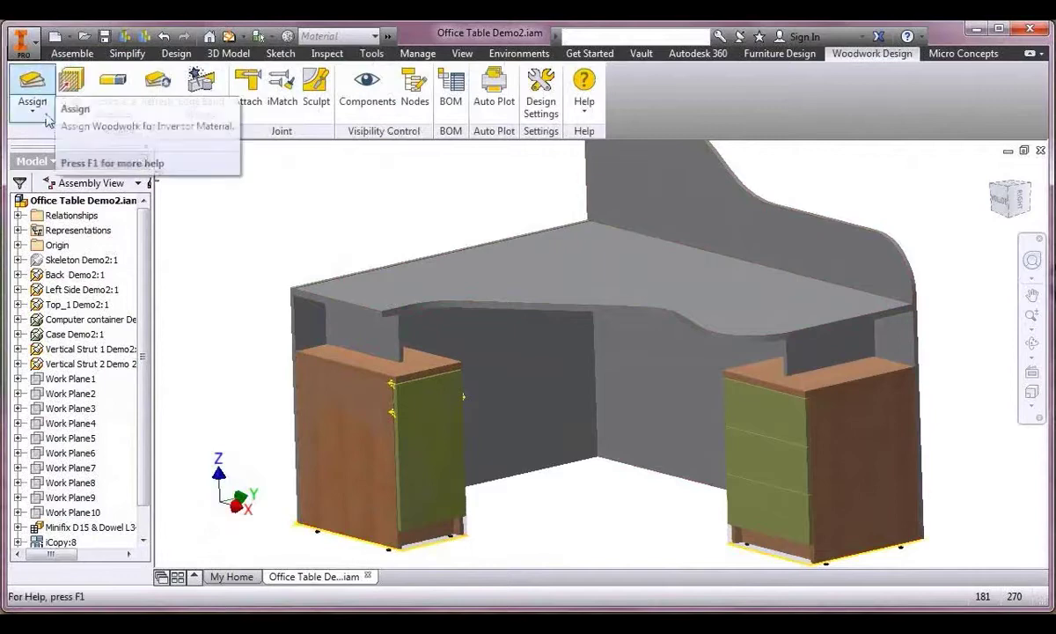
left_click(33, 88)
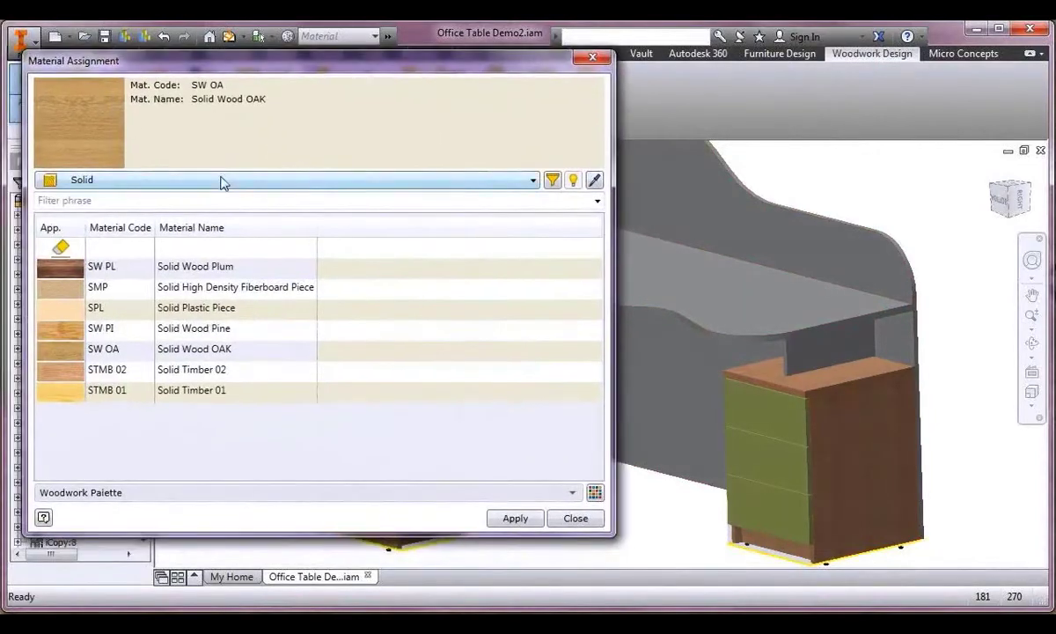
left_click(221, 180)
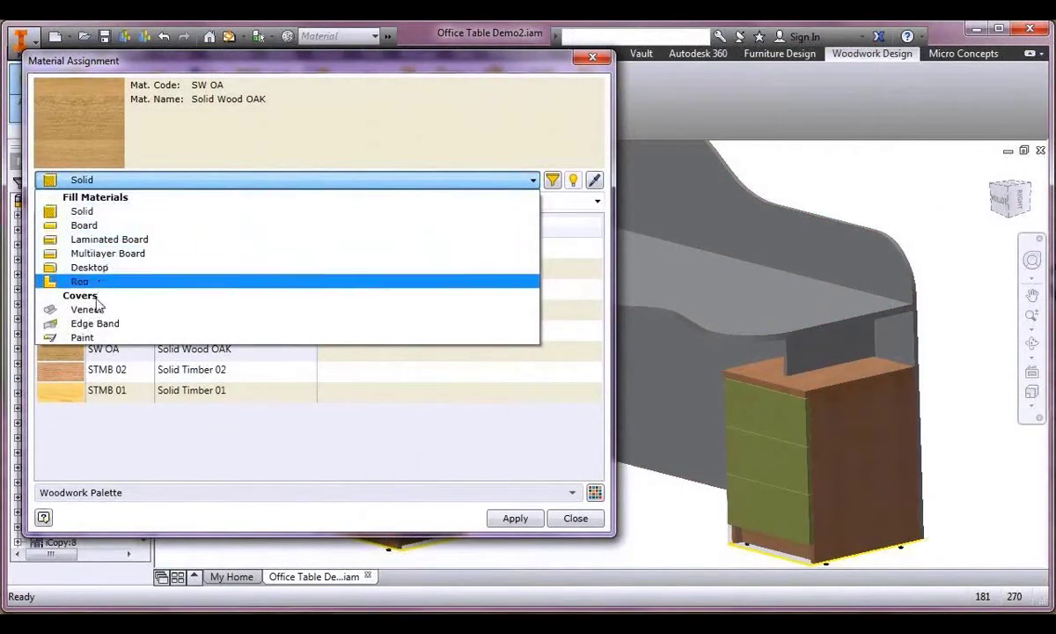
left_click(93, 238)
left_click(594, 180)
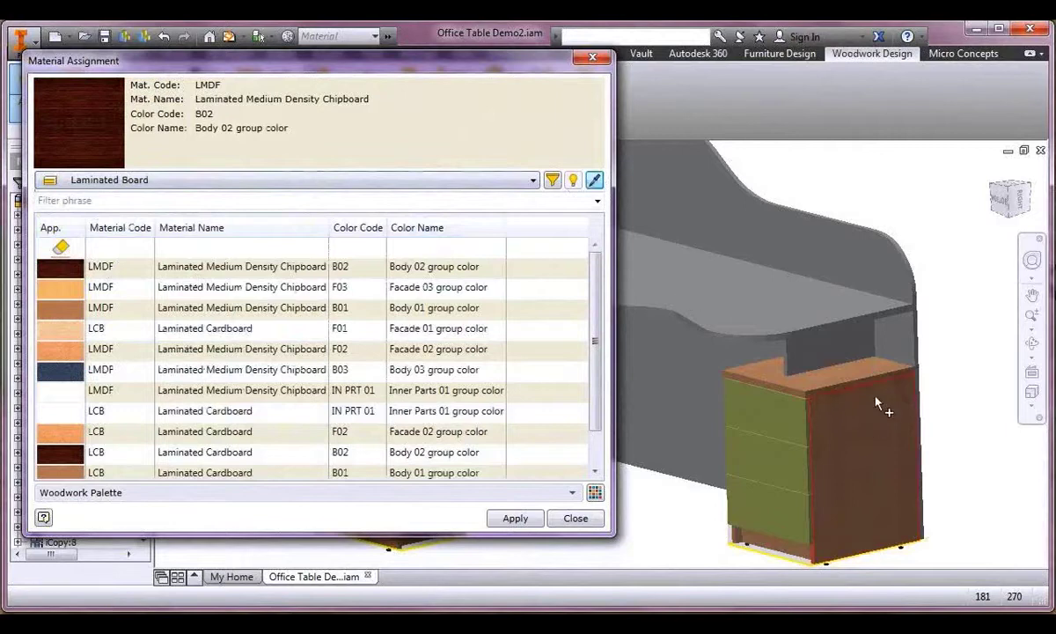
left_click(854, 416)
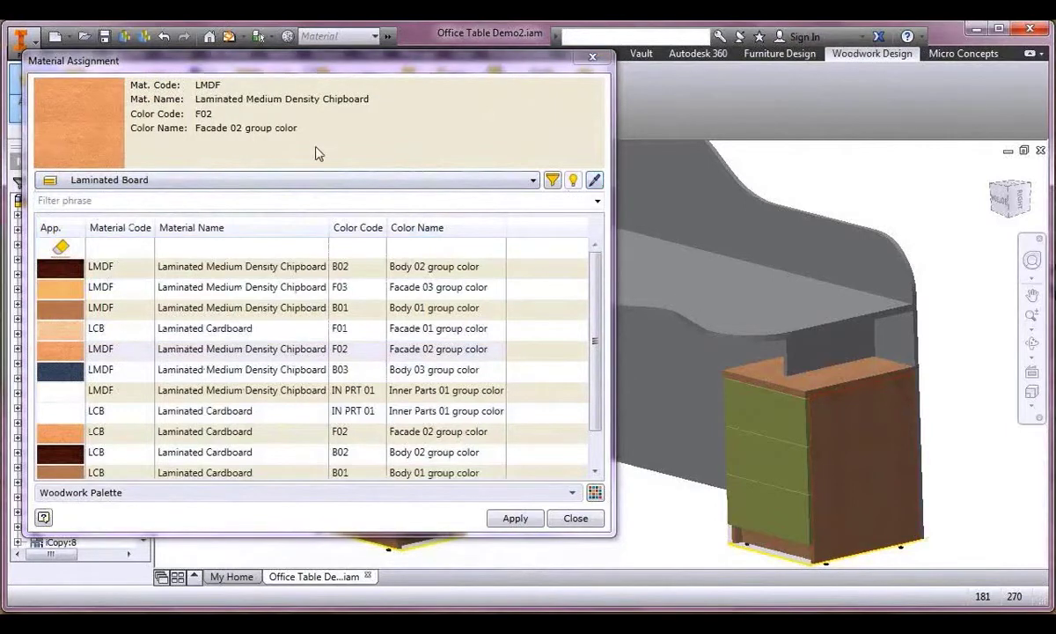
Apply the sampled F02 laminated chipboard to the table's back, left side, top and vertical struts.
left_click(820, 246)
left_click(822, 308)
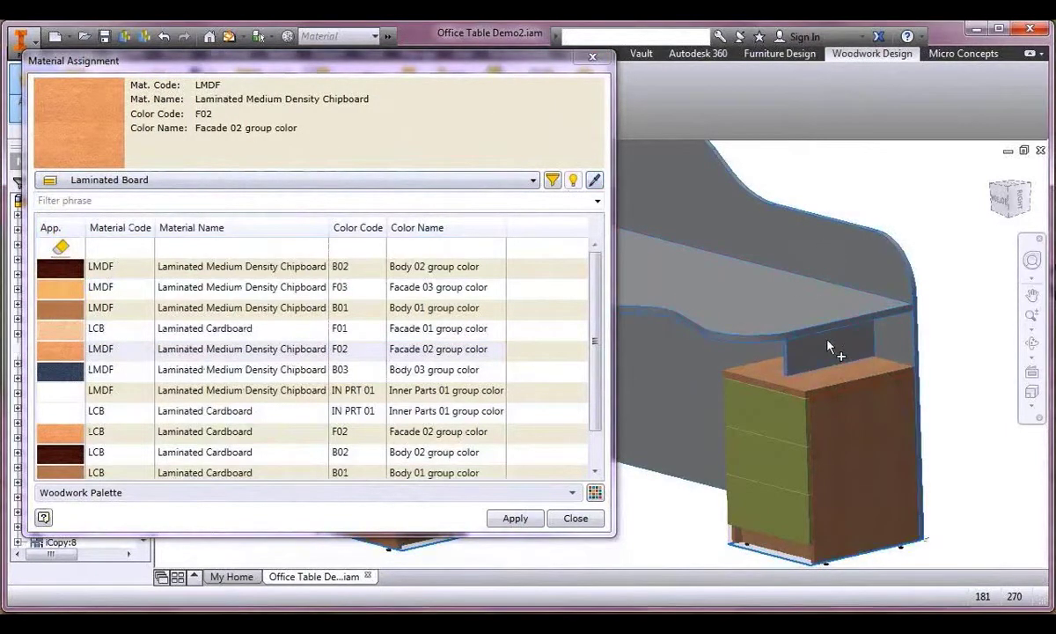
left_click(830, 345)
middle_click_drag(727, 359, 661, 387, "shift")
left_click_drag(614, 350, 405, 351)
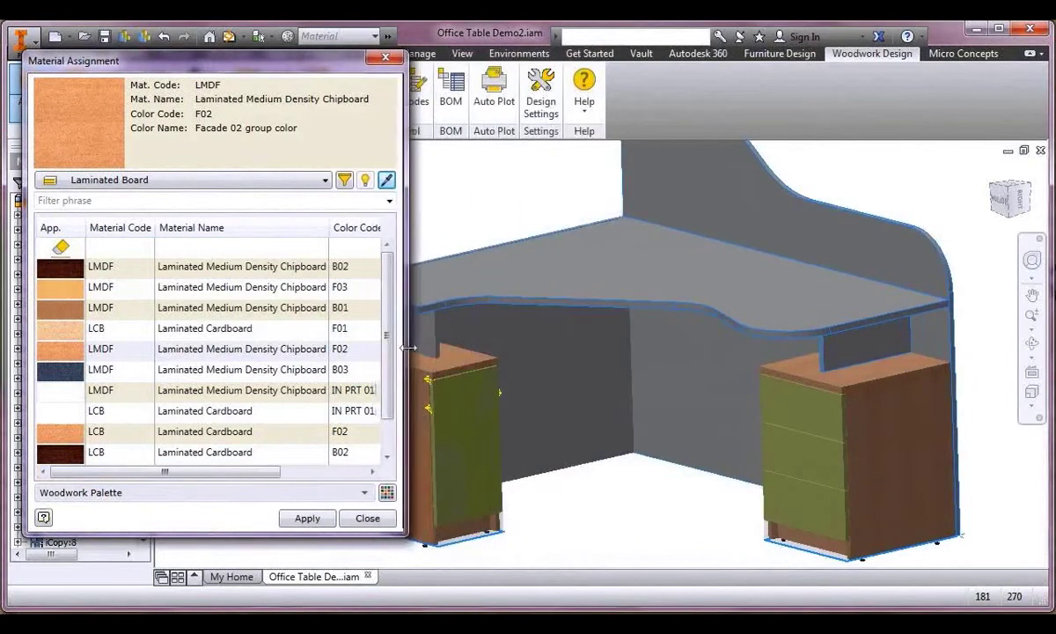
left_click(308, 518)
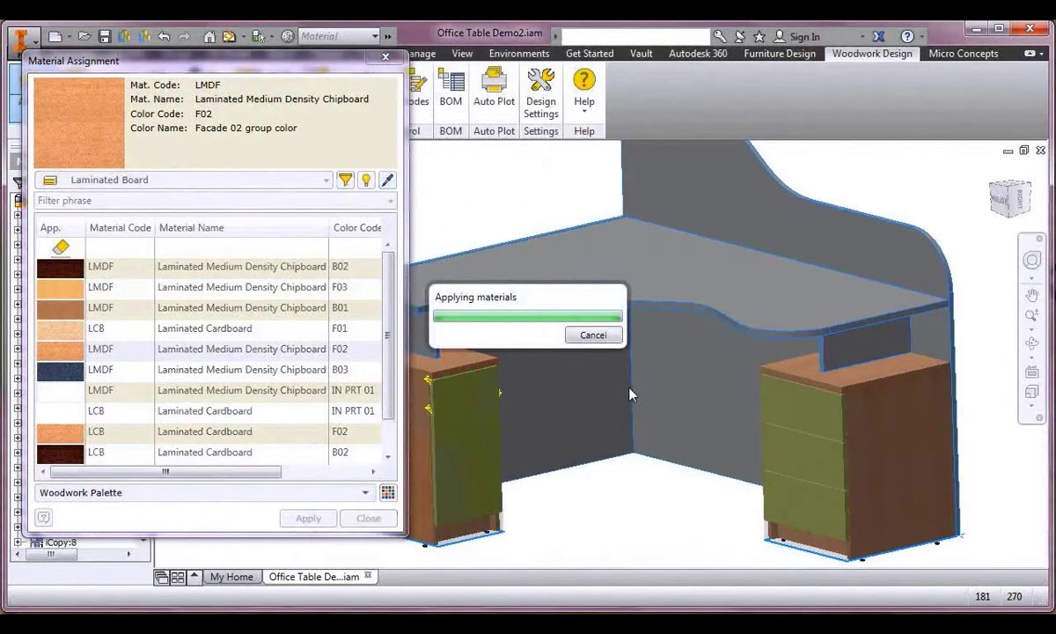
Examine the laminate on the tabletop and strut, and browse the available Solid and Board materials.
scroll(674, 356, "up", 5)
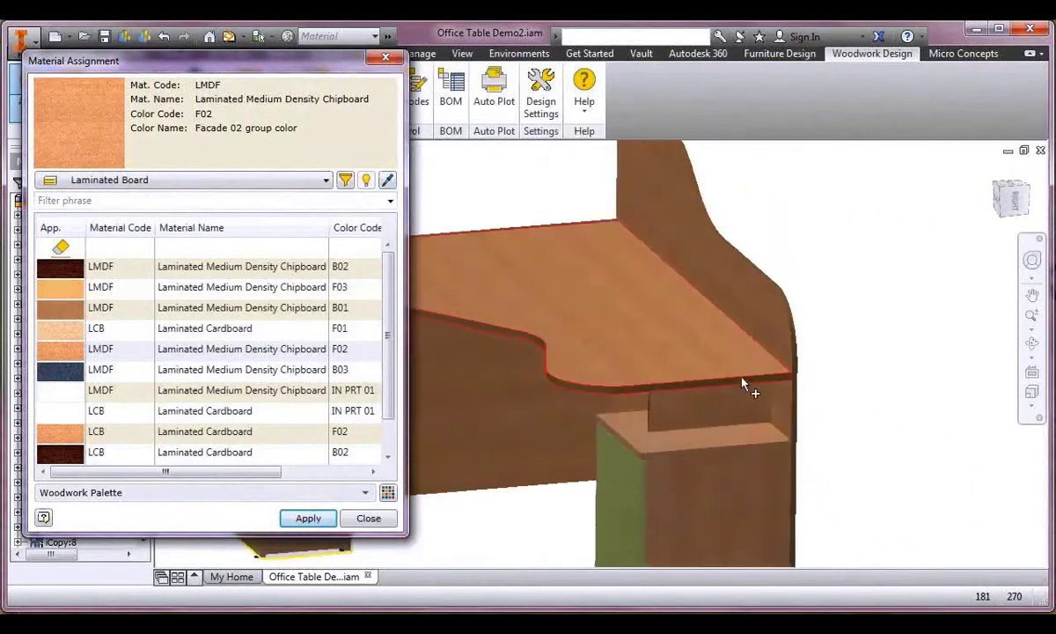
middle_click_drag(737, 381, 901, 323, "shift")
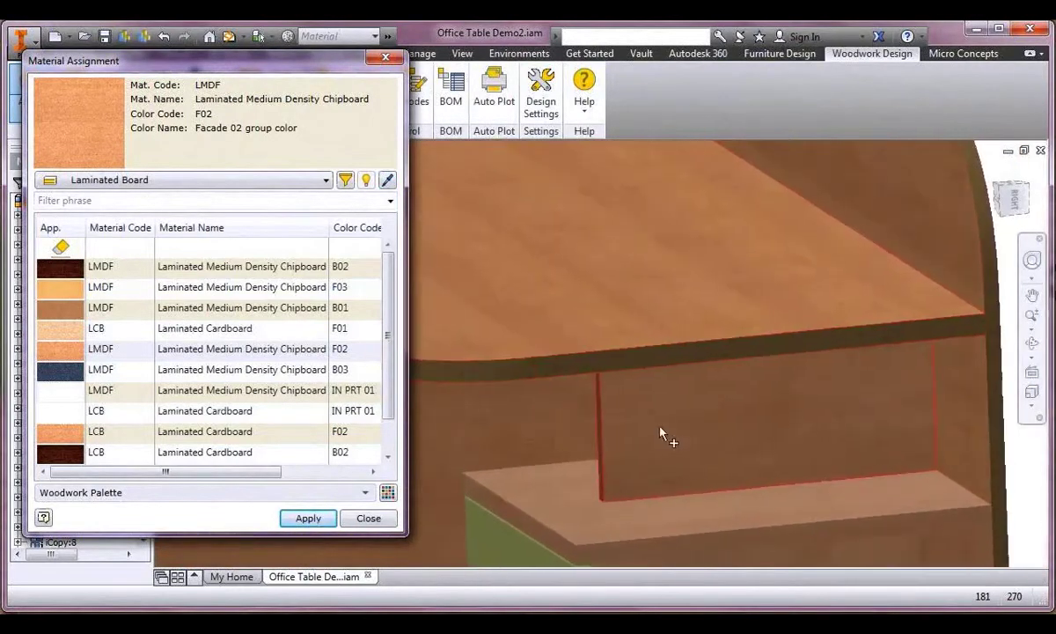
middle_click_drag(663, 432, 608, 291, "shift")
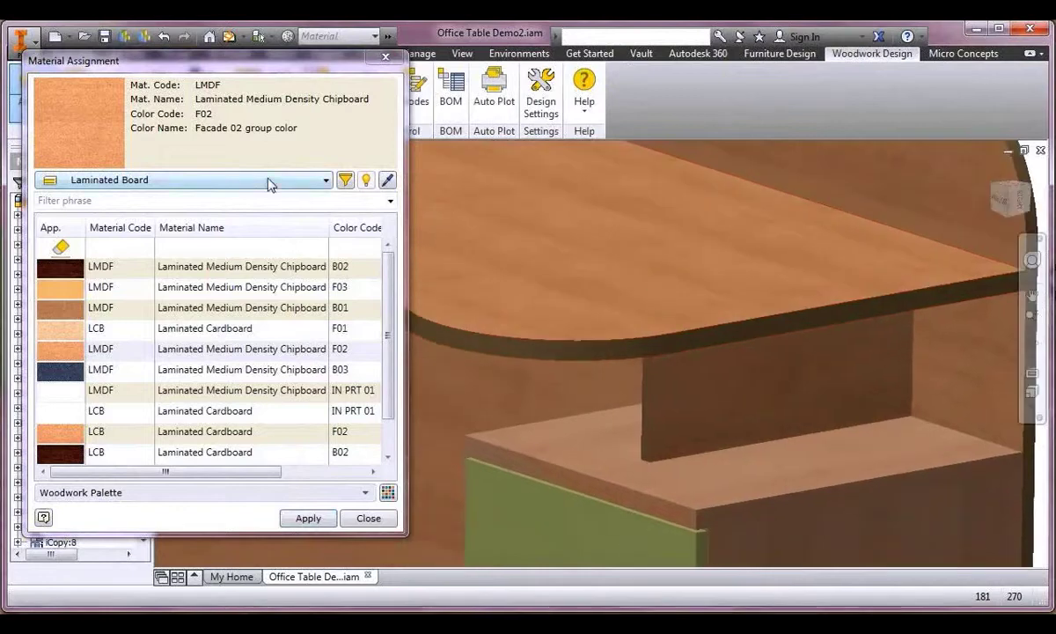
left_click(271, 180)
left_click(84, 212)
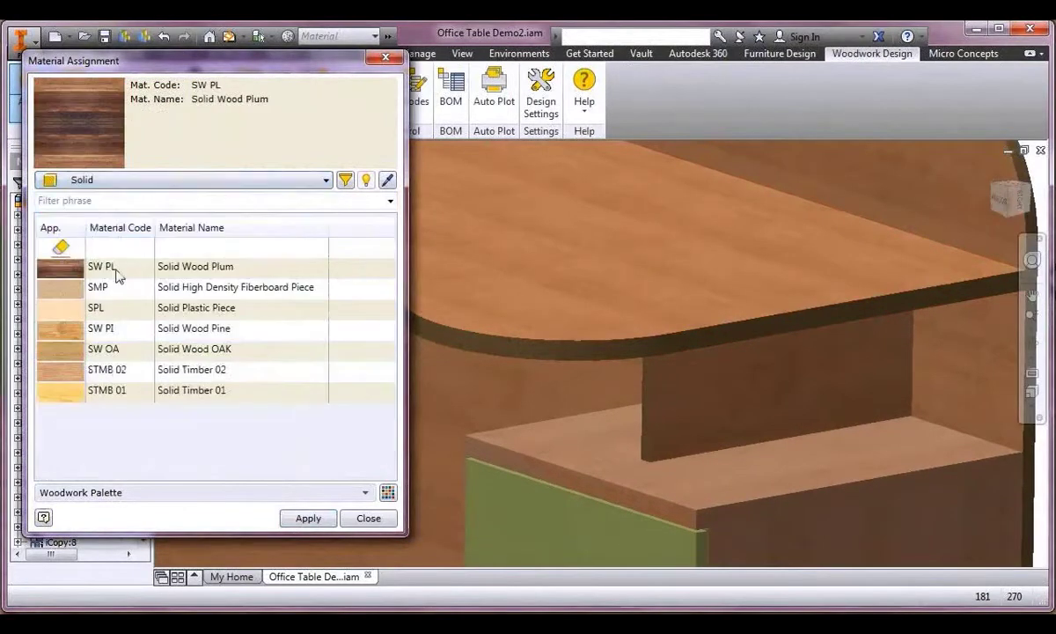
left_click(173, 180)
left_click(145, 225)
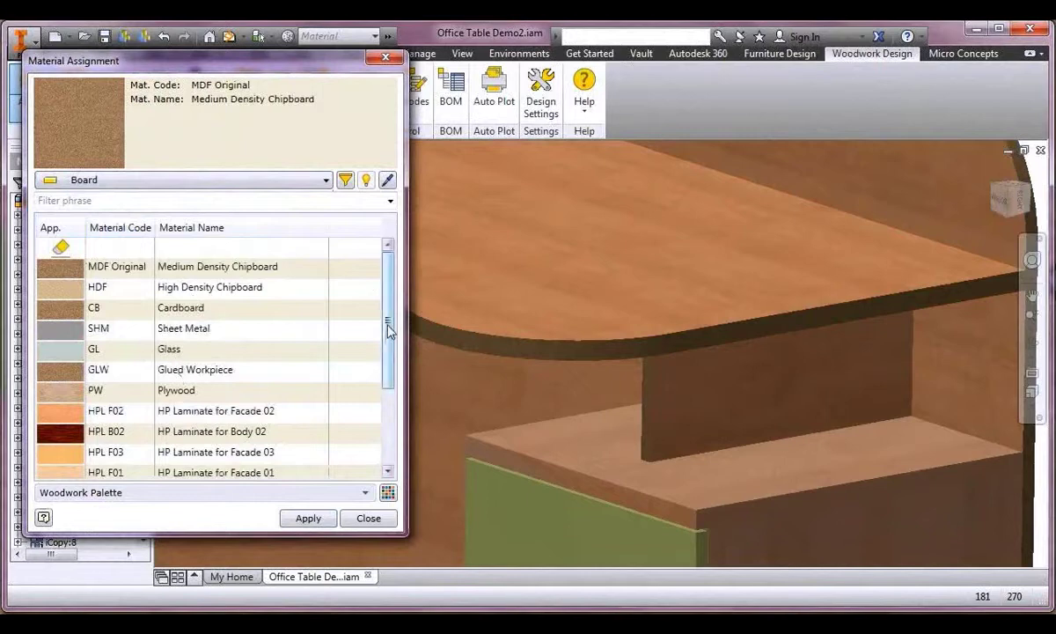
scroll(379, 412, "down", 2)
scroll(363, 332, "up", 3)
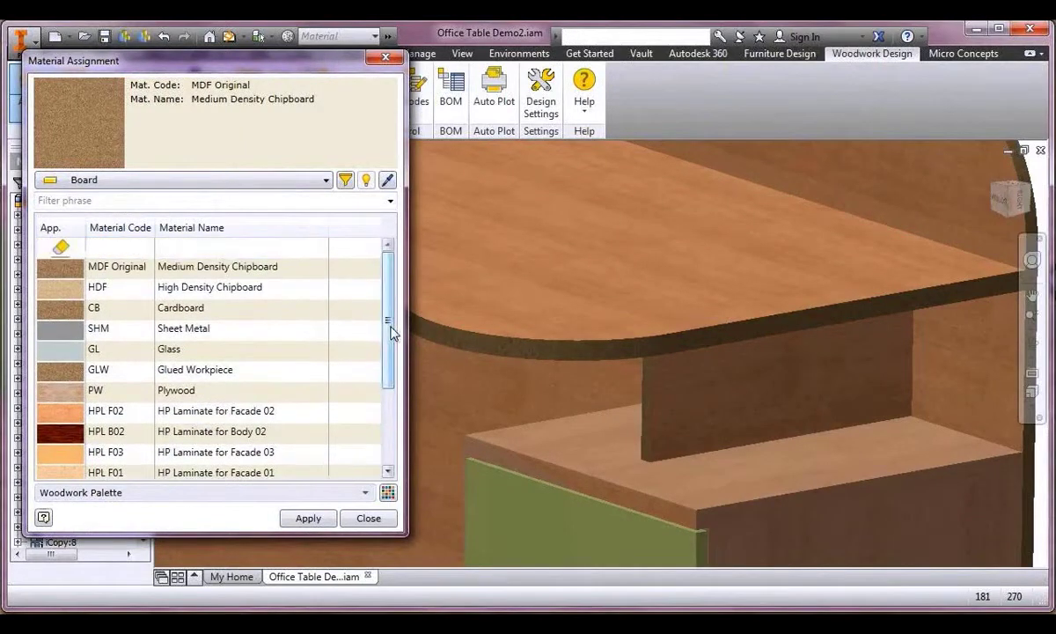
scroll(245, 182, "up", 1)
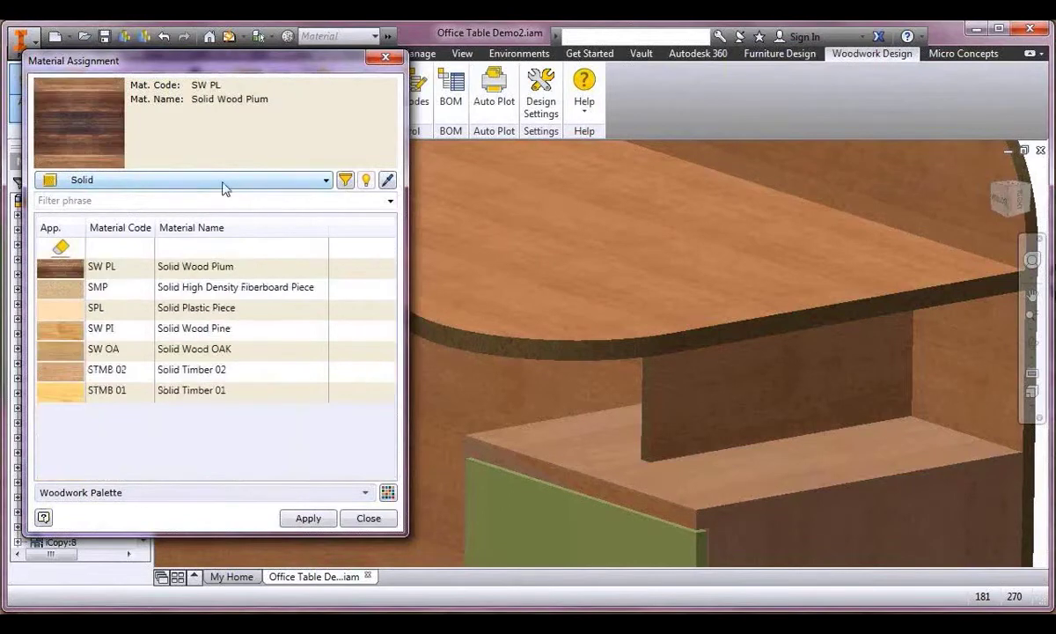
left_click(240, 185)
left_click(117, 225)
scroll(124, 334, "down", 1)
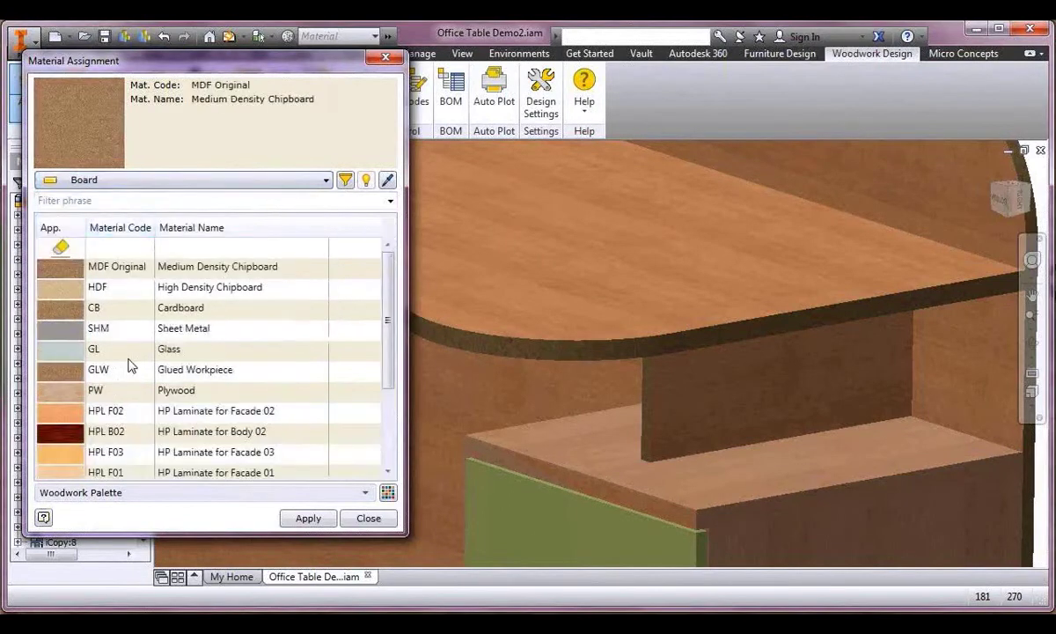
scroll(154, 339, "down", 1)
scroll(159, 343, "down", 1)
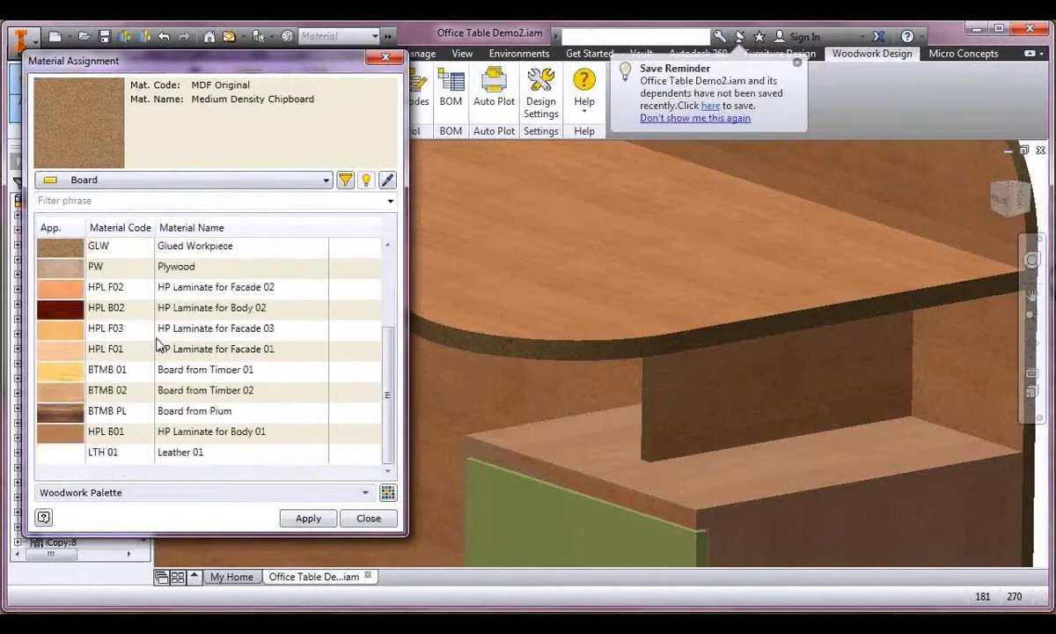
scroll(160, 348, "up", 2)
Assign the Solid material SPL (Solid Plastic Piece) to the vertical strut above the drawer case.
left_click(141, 182)
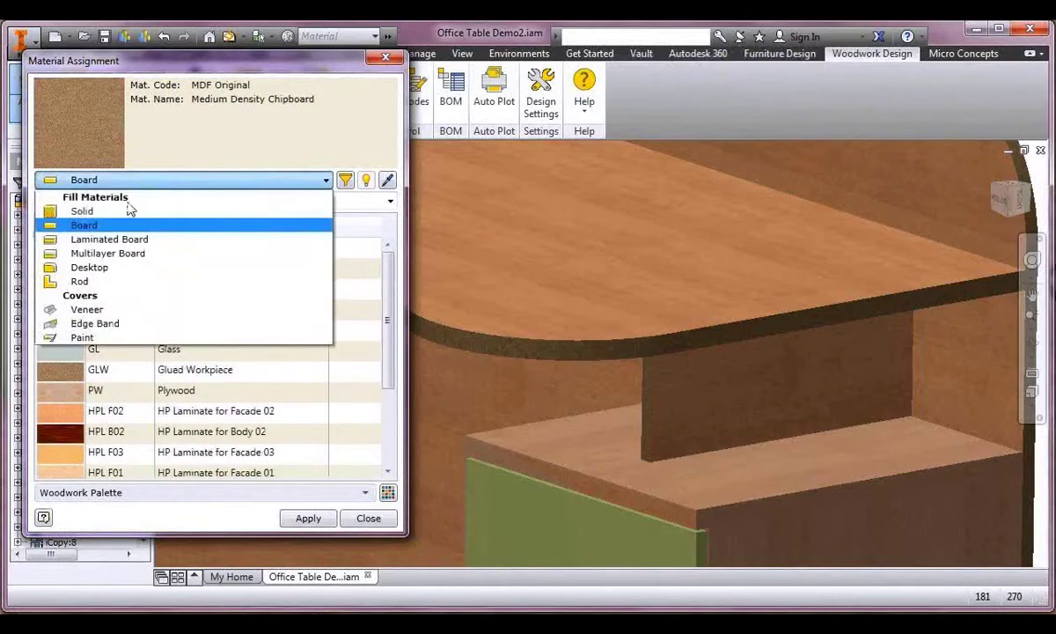
left_click(123, 209)
left_click(167, 329)
left_click(52, 308)
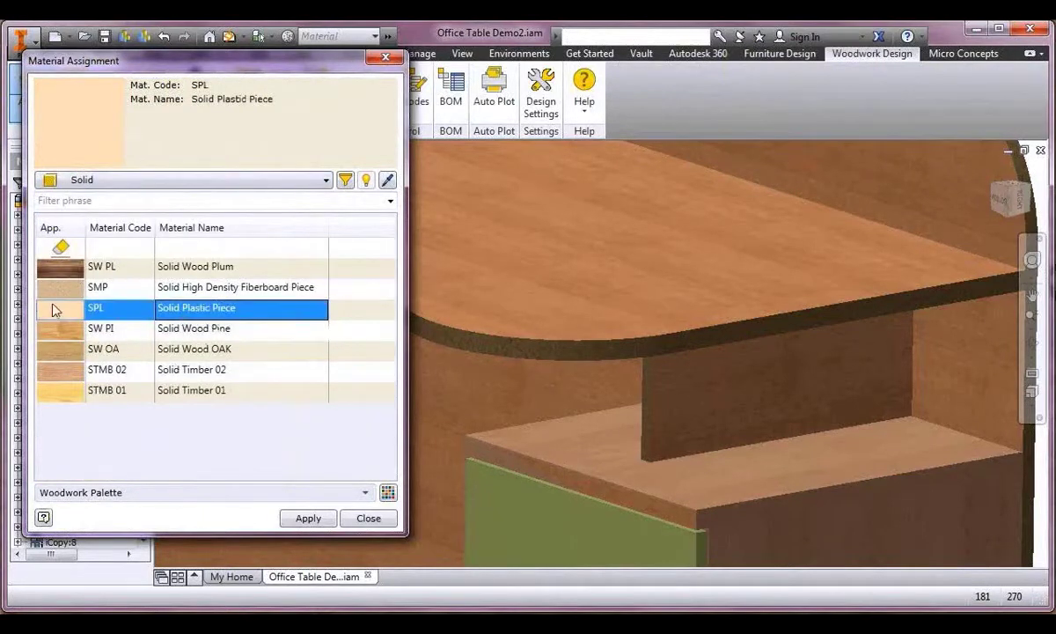
left_click(695, 384)
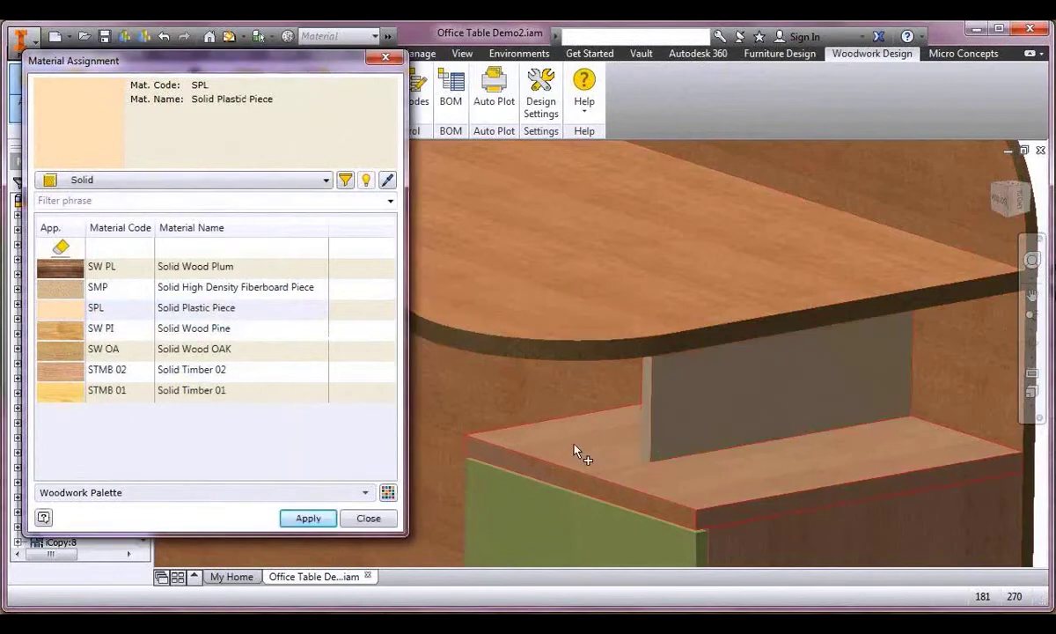
Apply the SPL Solid Plastic Piece material to the other vertical strut, above the single-door case.
scroll(574, 450, "down", 3)
middle_click_drag(617, 414, 775, 408)
scroll(757, 410, "down", 2)
middle_click_drag(519, 387, 694, 382)
left_click(593, 364)
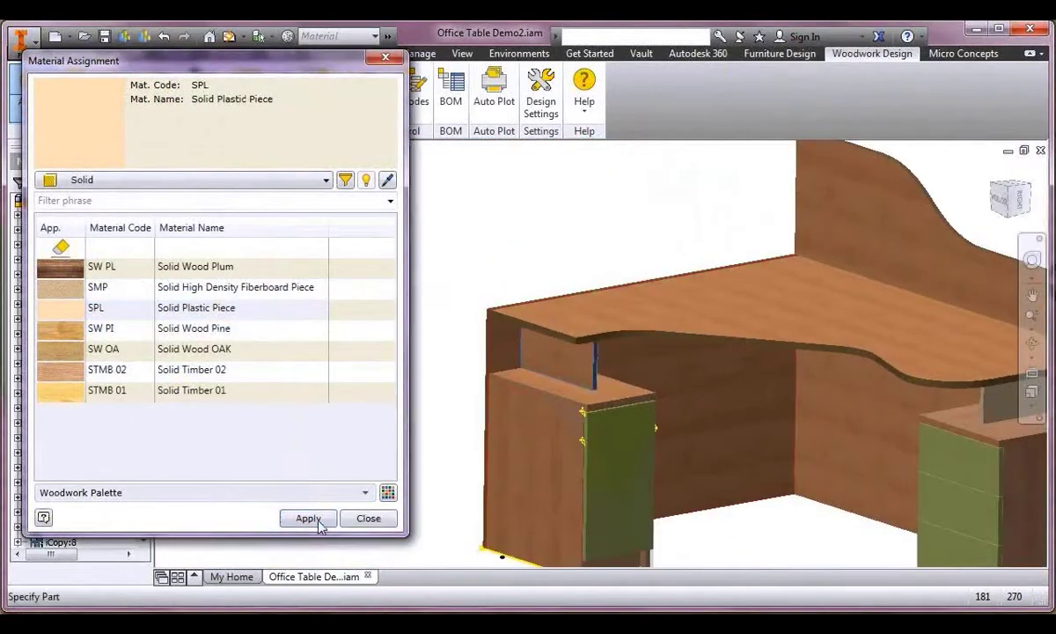
left_click(318, 523)
middle_click_drag(732, 457, 625, 447)
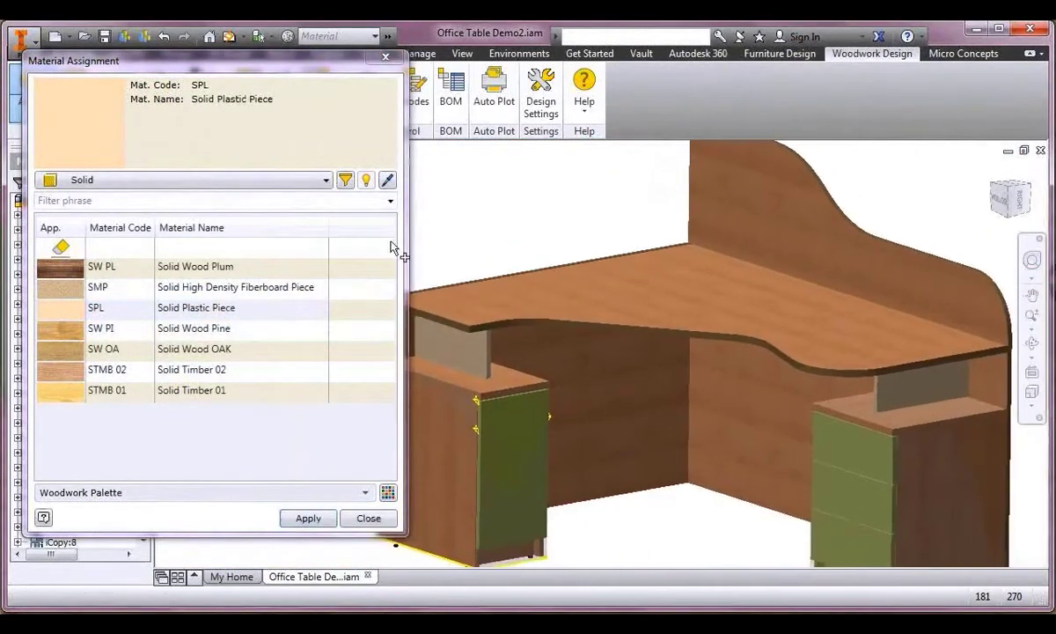
Switch to Edge Band covers and sample the 2 mm PVC 1 edge band in color F02 from the model.
left_click(302, 180)
left_click(83, 323)
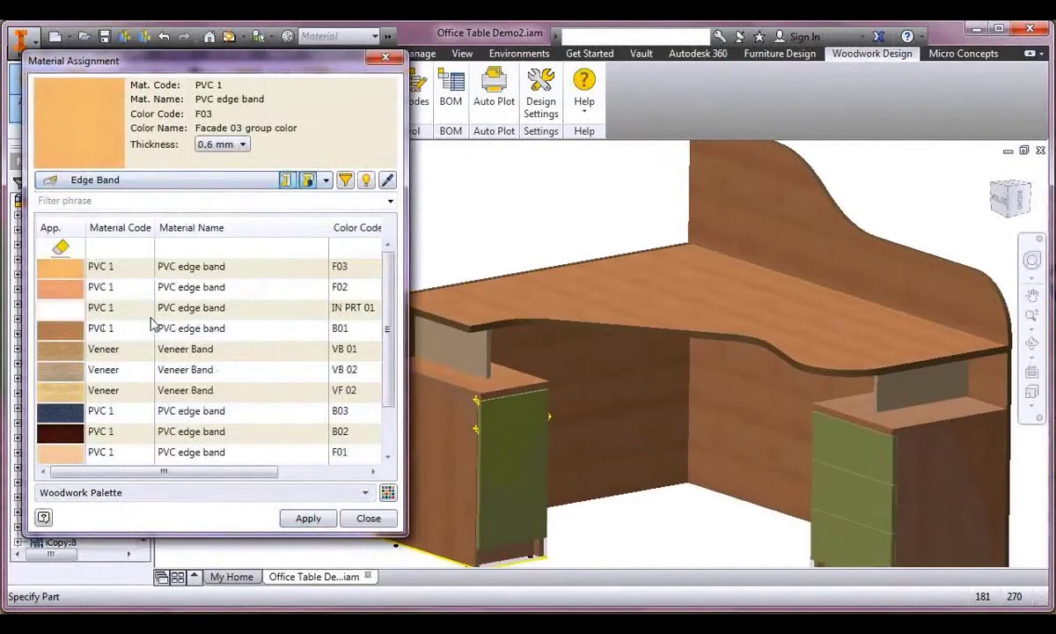
left_click(71, 291)
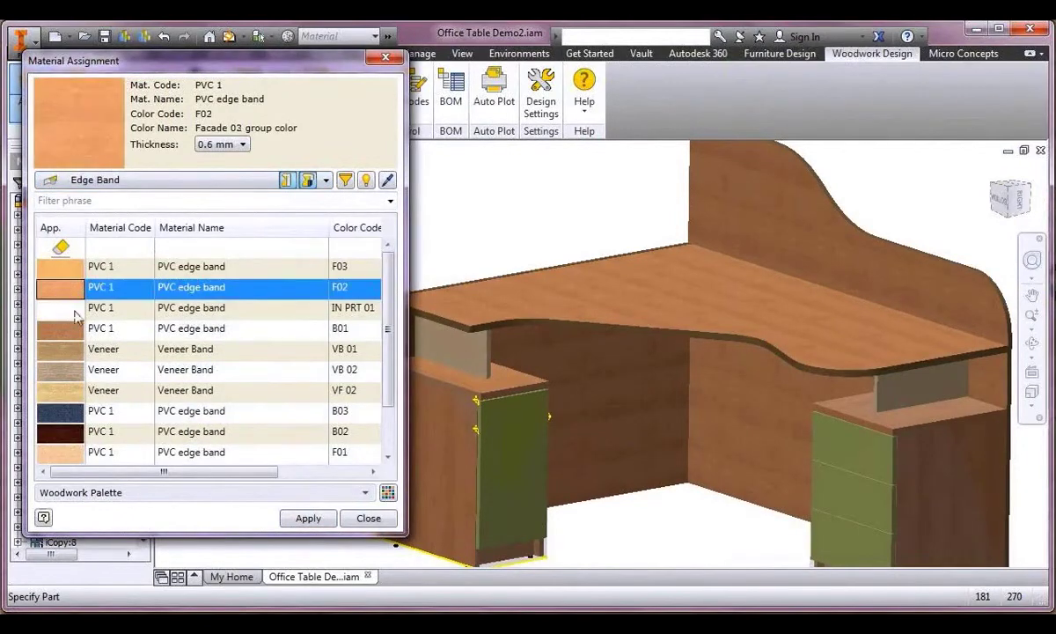
left_click(74, 331)
left_click(388, 180)
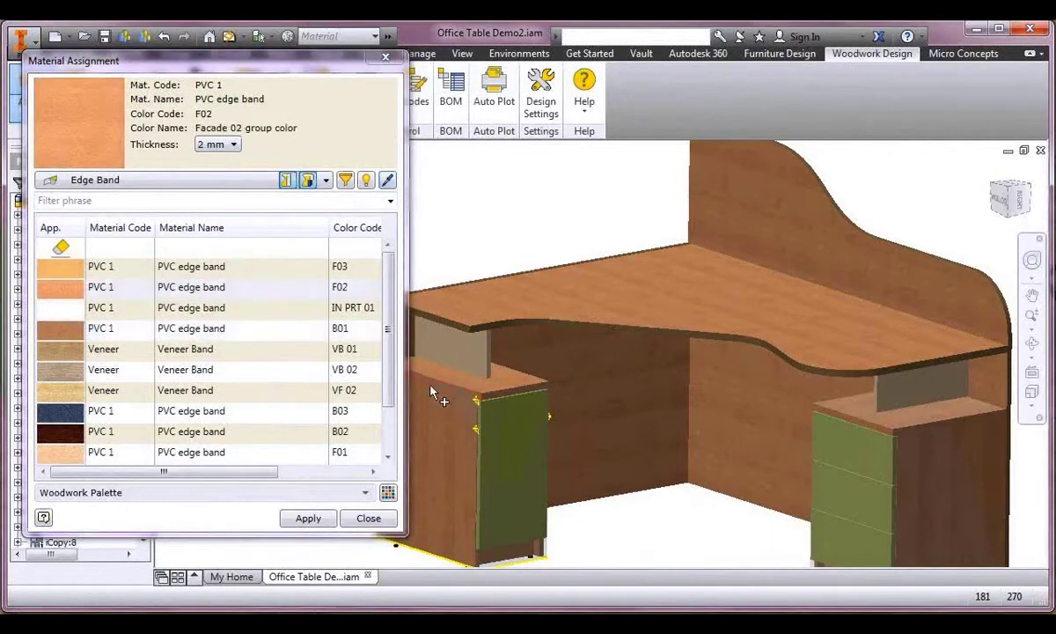
Select the tabletop's curved front edge and the left side panel's front edge for the edge band.
left_click(465, 324)
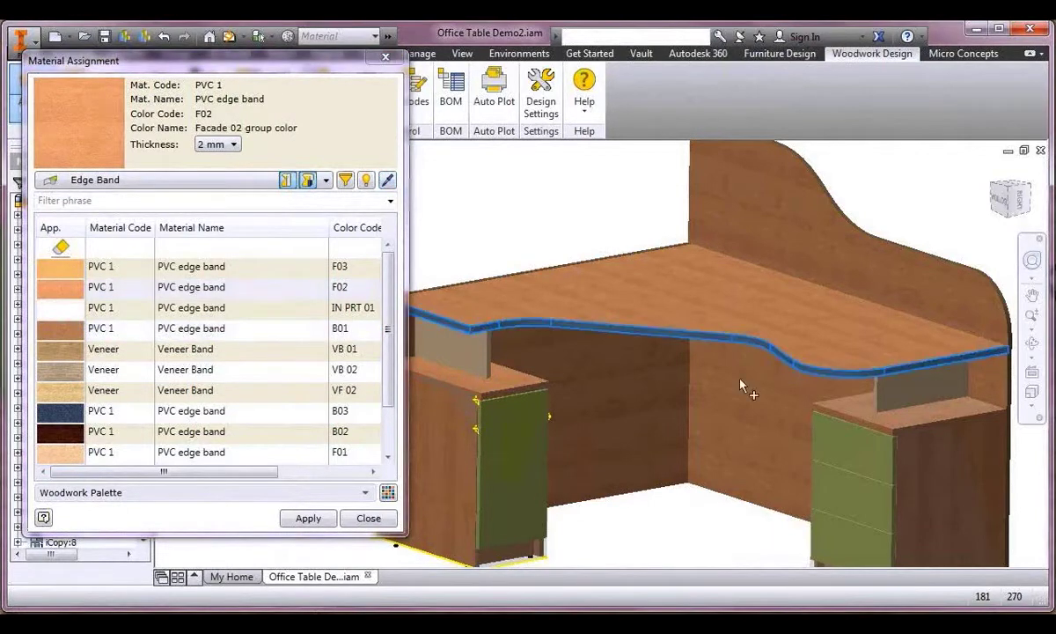
middle_click_drag(701, 389, 798, 369)
left_click(480, 302)
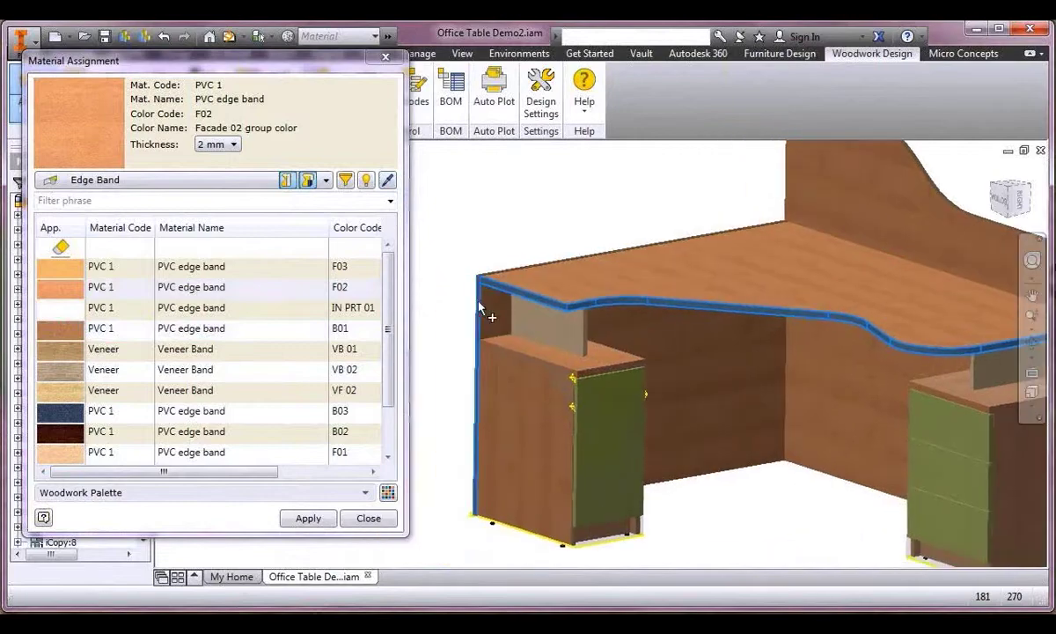
Add the back panel's exposed edges to the selection, apply the 2 mm F02 edge band and finish material assignment.
left_click(994, 183)
middle_click_drag(599, 263, 706, 291)
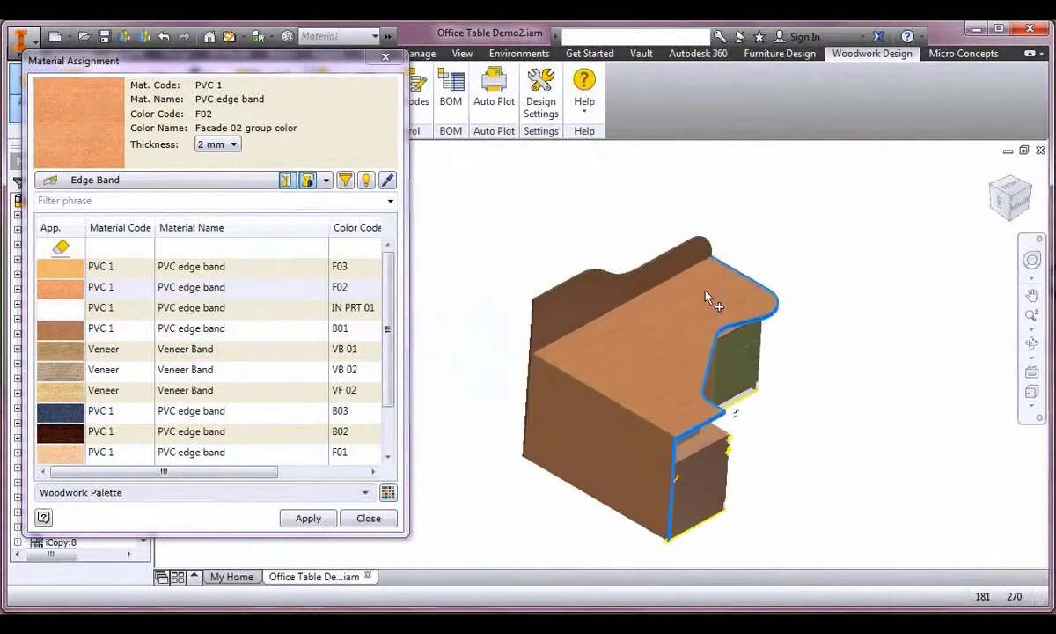
scroll(696, 313, "up", 8)
left_click(783, 346)
scroll(715, 345, "down", 2)
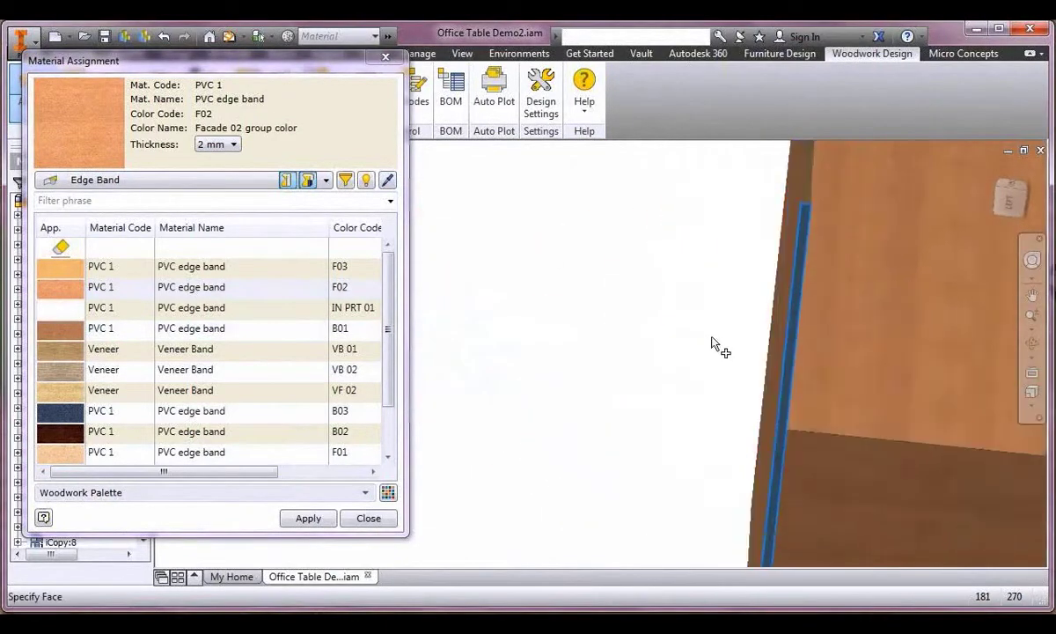
left_click(773, 377)
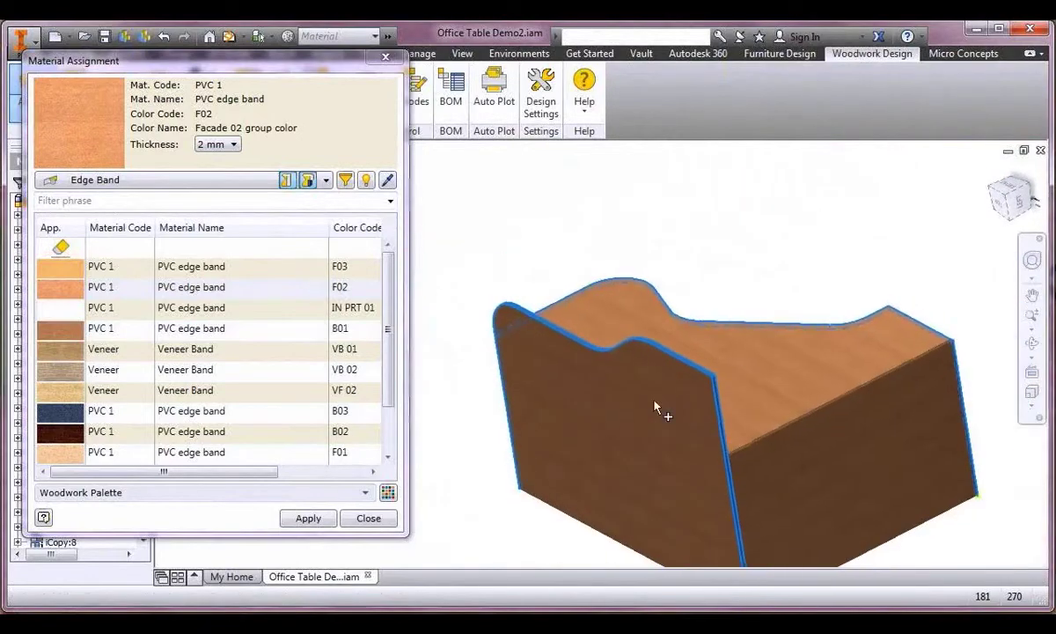
left_click(310, 518)
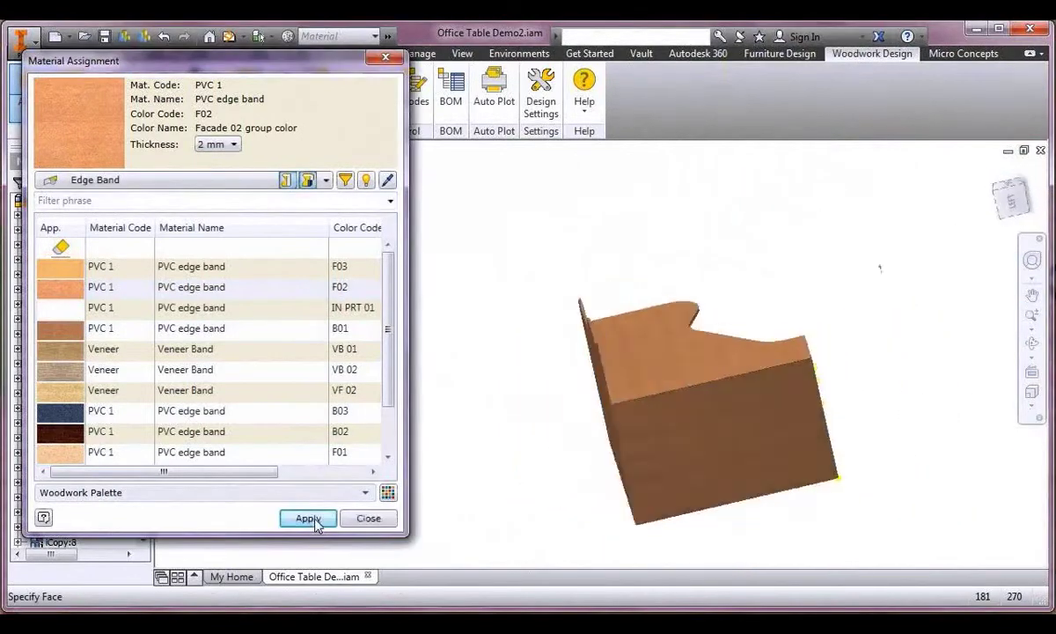
left_click(384, 521)
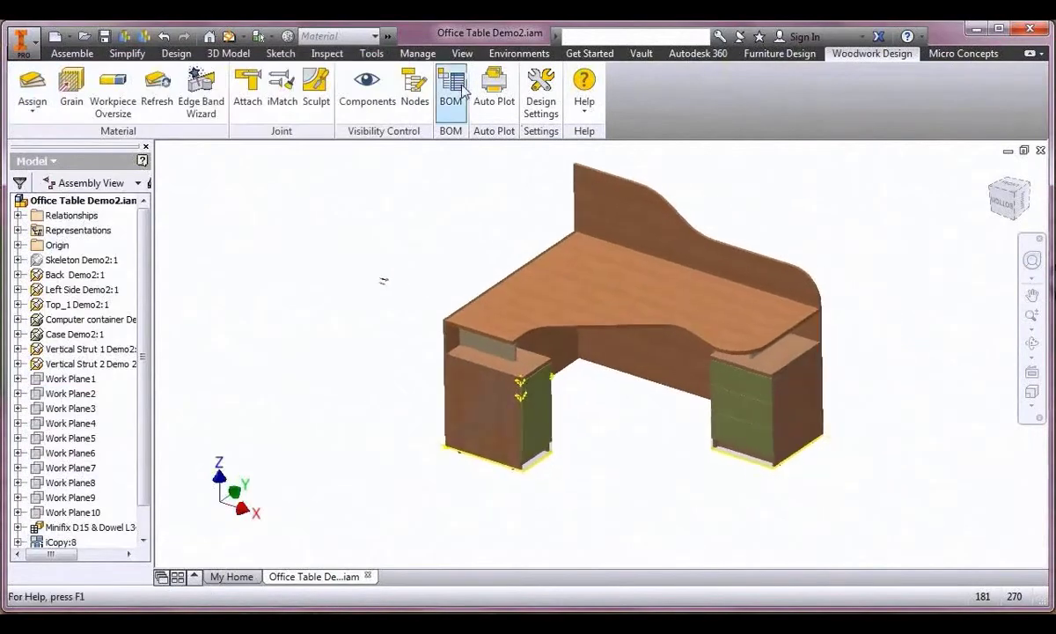
Open the Woodwork for Inventor BOM of the office table assembly.
left_click(459, 93)
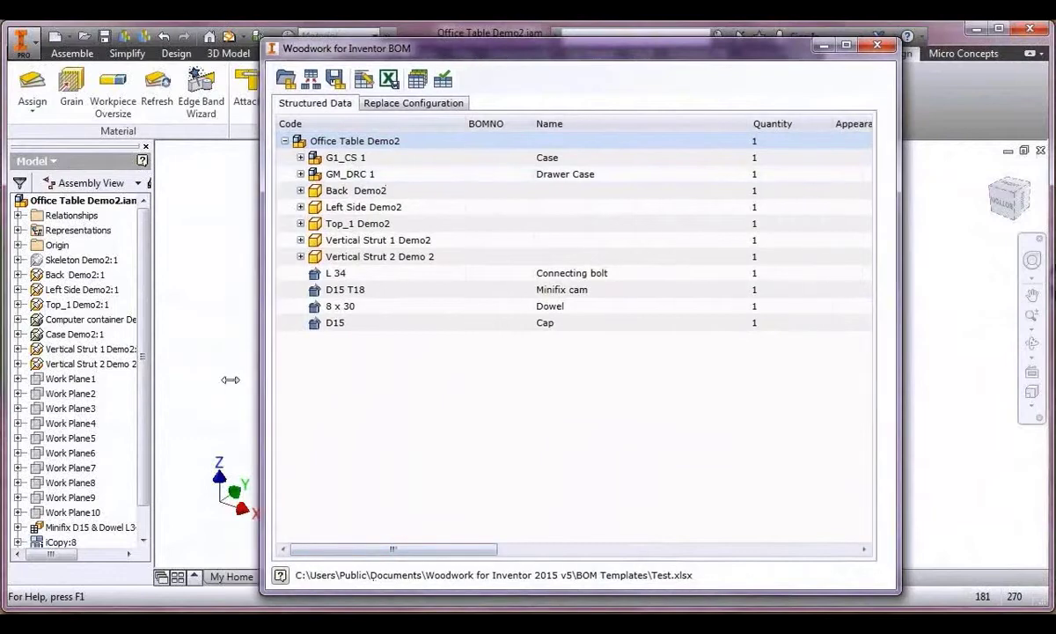
Expand the back panel and left side panel in the BOM to inspect their edge band and board workpieces.
left_click_drag(233, 550, 500, 556)
left_click_drag(433, 549, 152, 557)
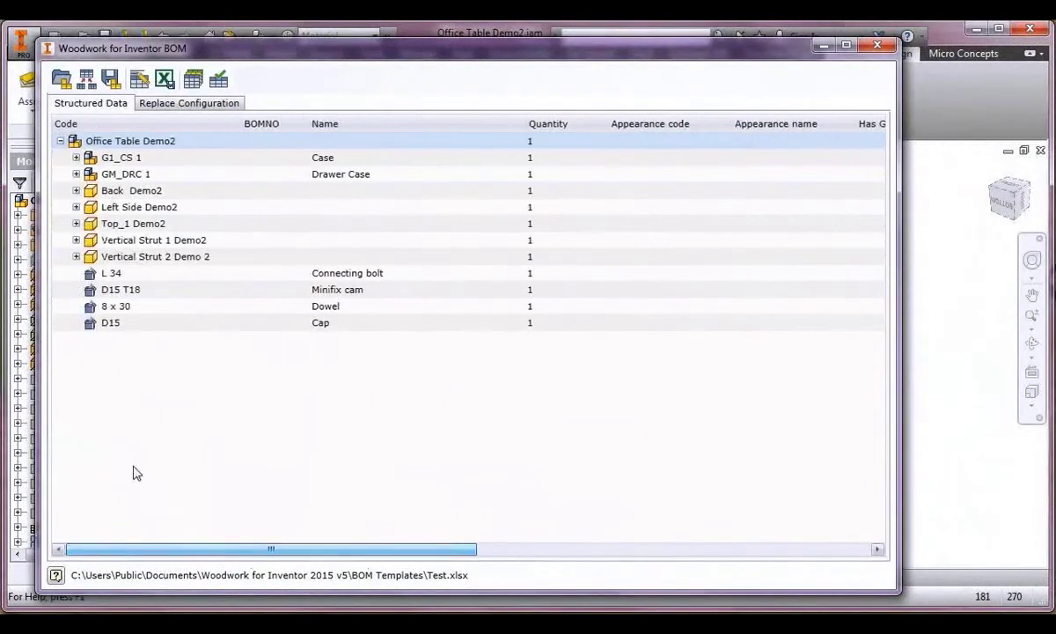
left_click(76, 190)
left_click(77, 256)
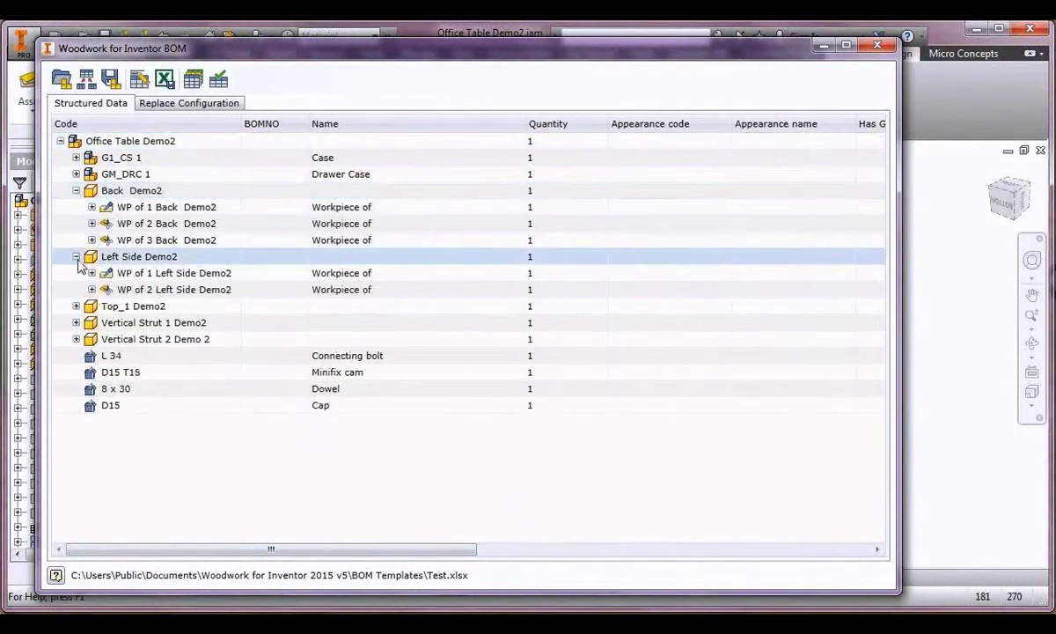
left_click(91, 273)
left_click(91, 224)
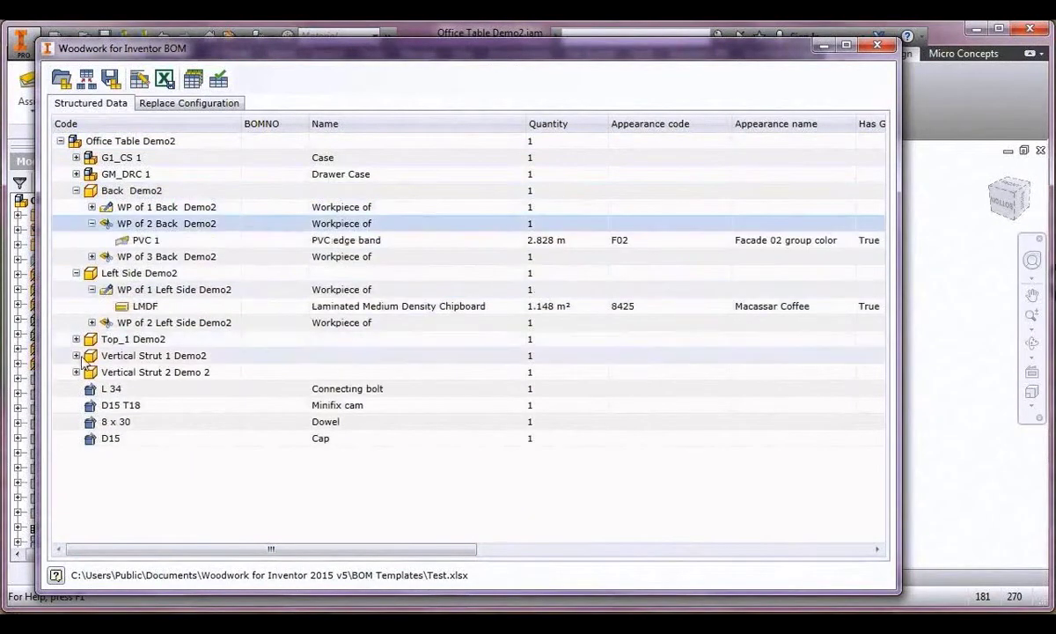
Inspect the solid material of Vertical Strut 1 in the BOM, and close the BOM.
left_click(76, 355)
left_click(92, 371)
left_click(149, 388)
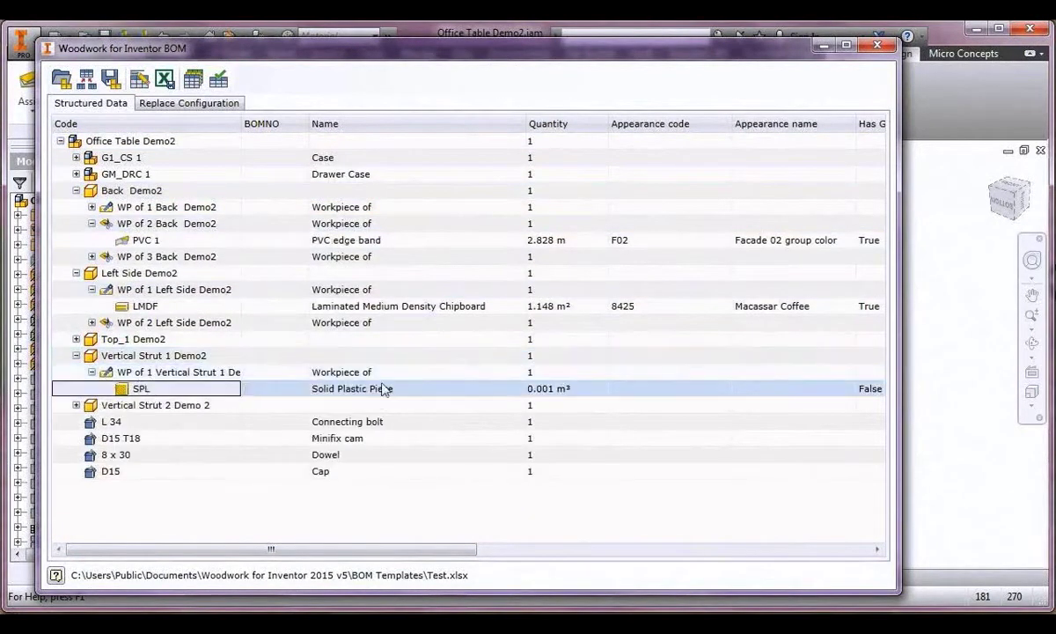
left_click(387, 388)
mouse_move(306, 548)
left_mouse_down()
mouse_move(538, 540)
mouse_move(299, 548)
left_mouse_up()
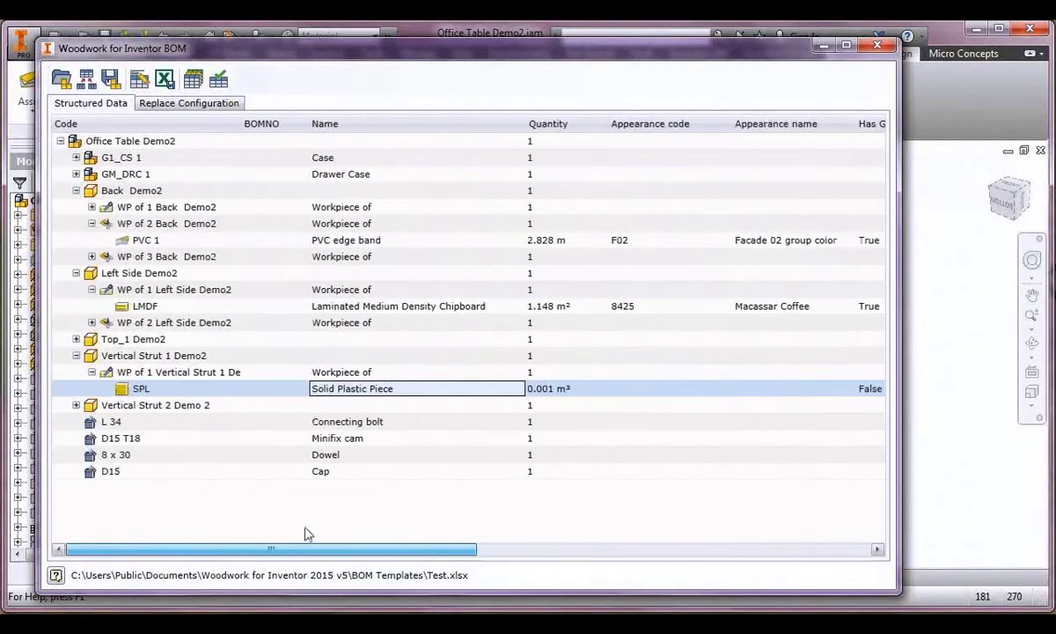
left_click(883, 49)
Start Workpiece Oversize in Fill Material Oversize mode and select the tabletop part.
middle_click_drag(795, 262, 664, 310, "shift")
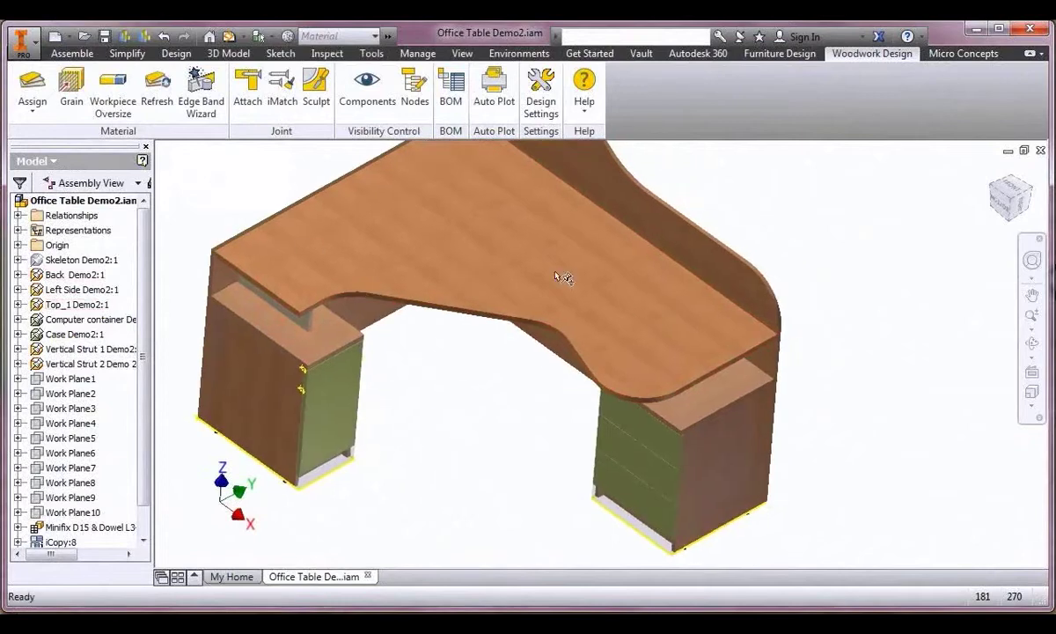
left_click(113, 97)
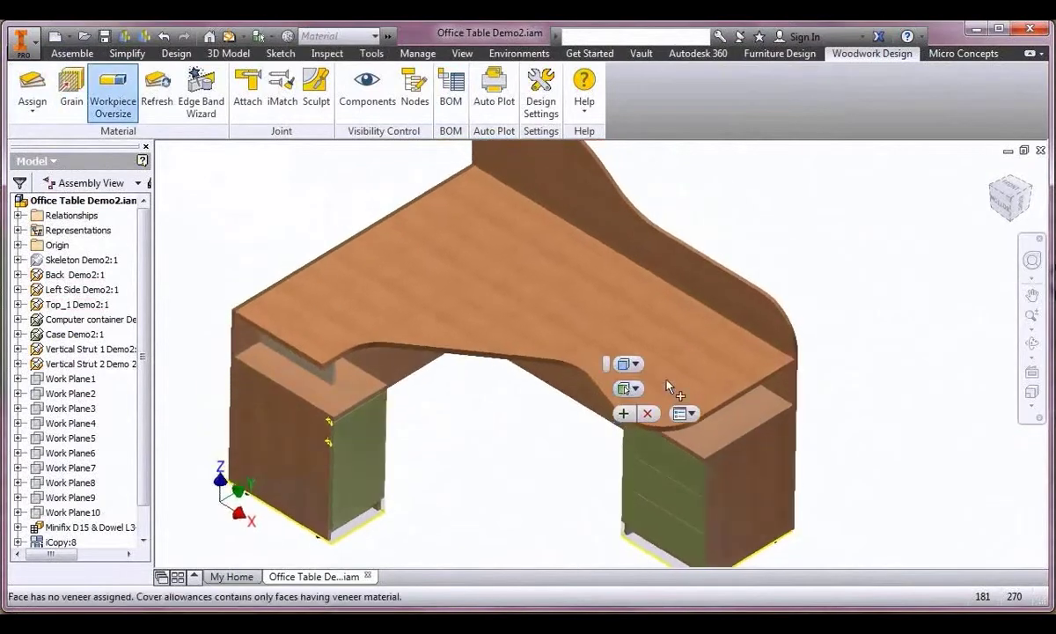
left_click(634, 388)
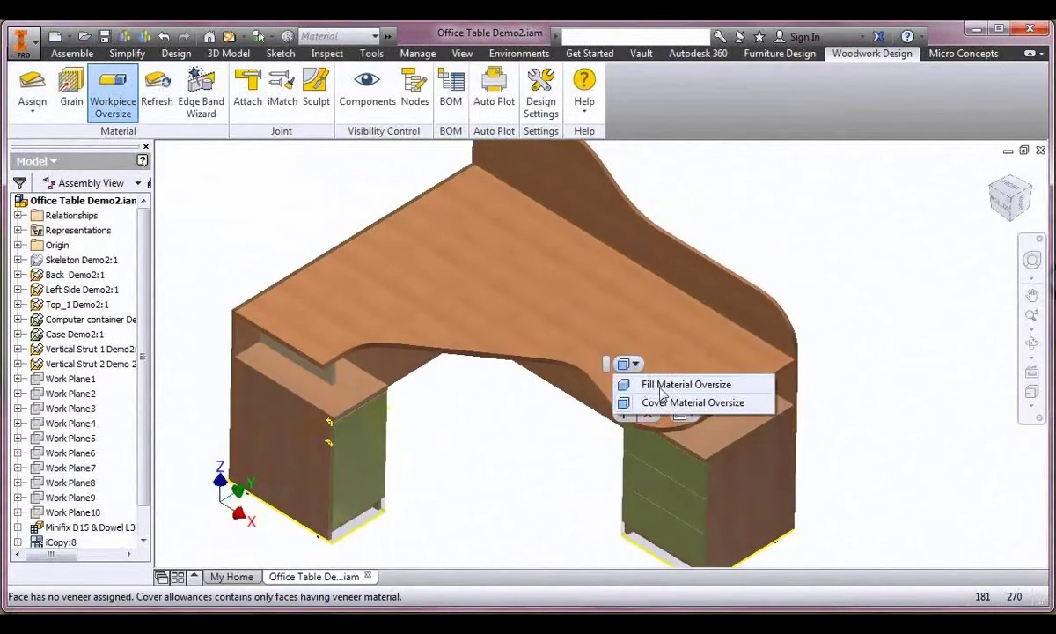
left_click(660, 388)
left_click(626, 388)
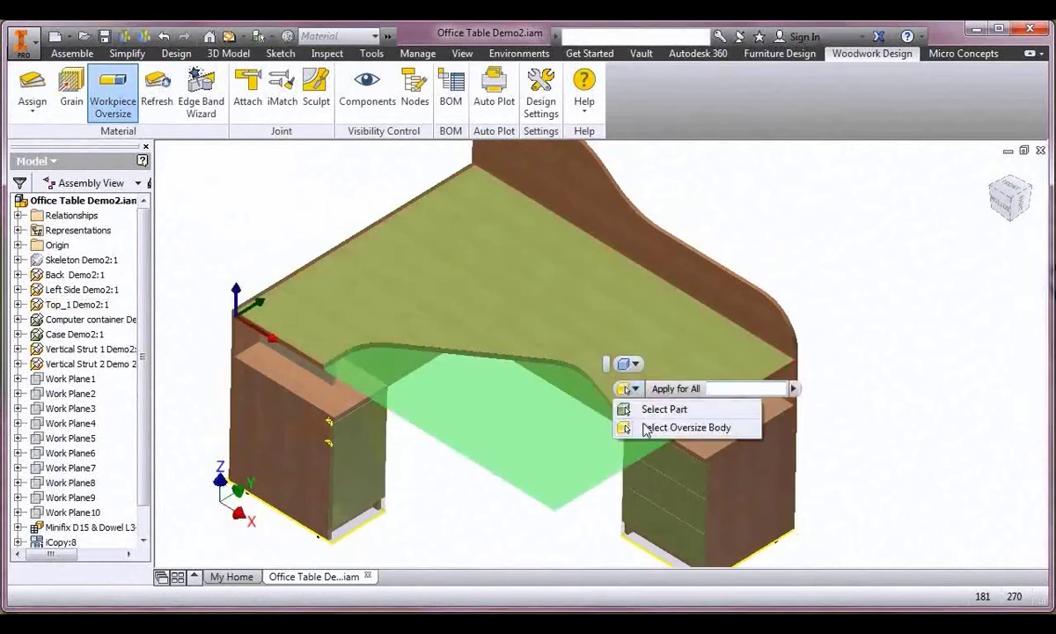
left_click(794, 389)
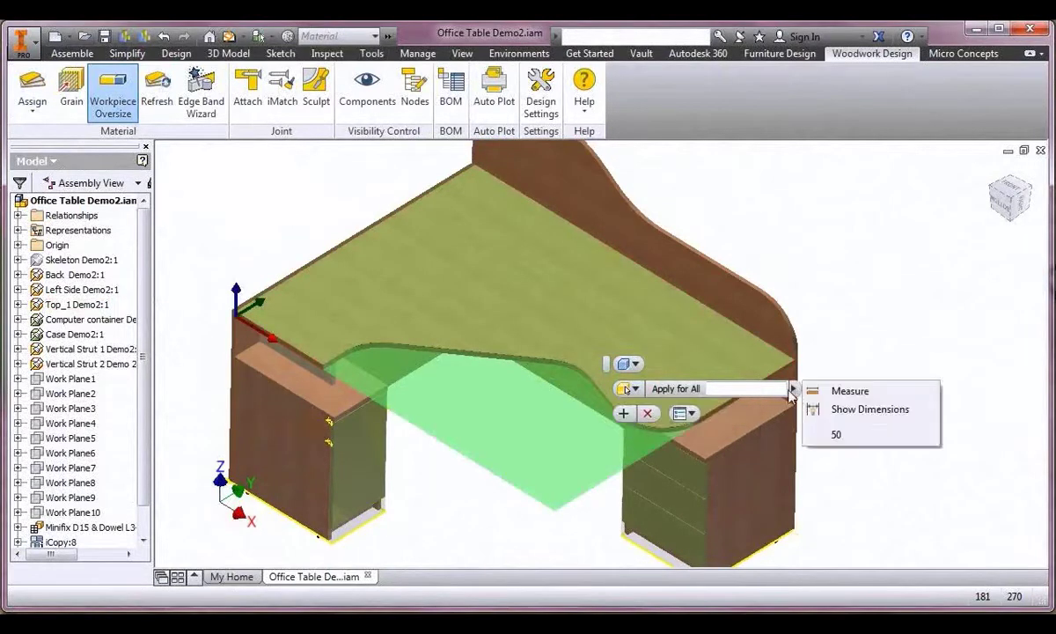
left_click(794, 389)
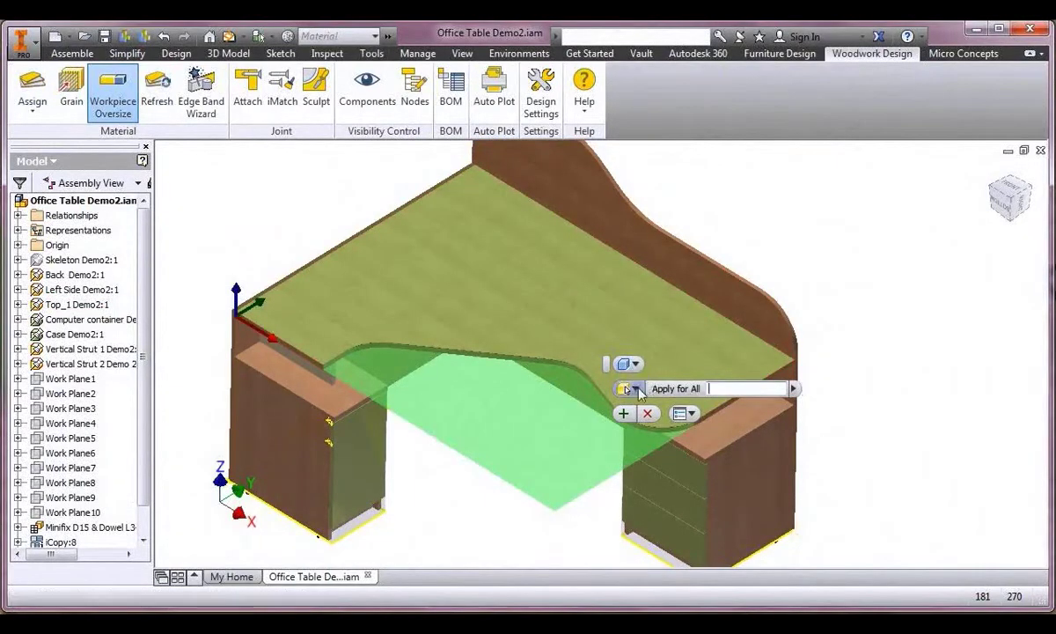
Choose oversize body selection and switch the workpiece oversize to Cover Material Oversize.
left_click(635, 389)
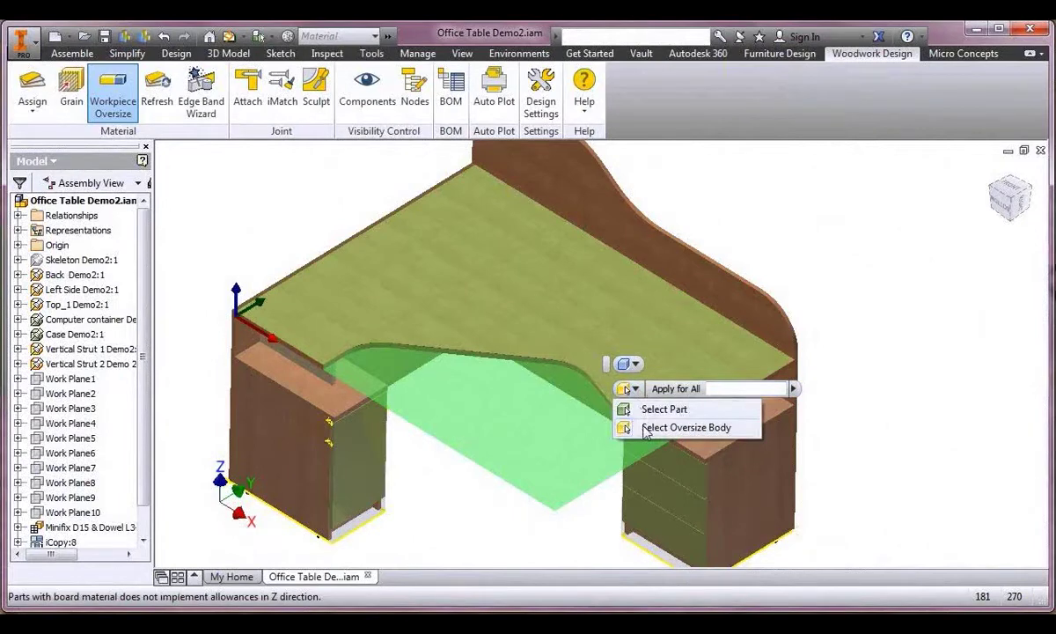
left_click(678, 428)
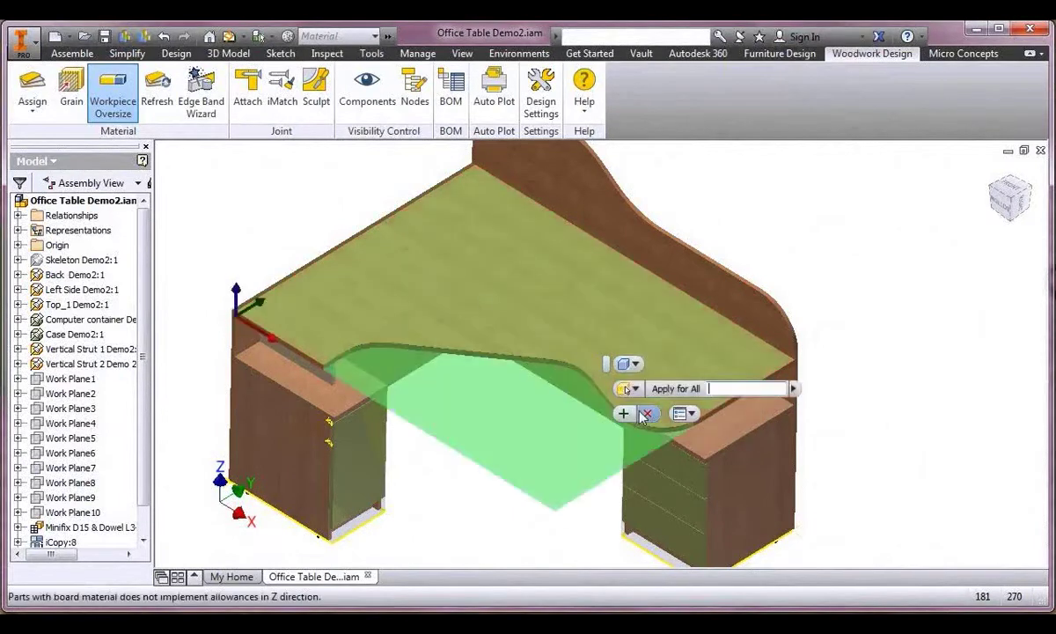
left_click(635, 363)
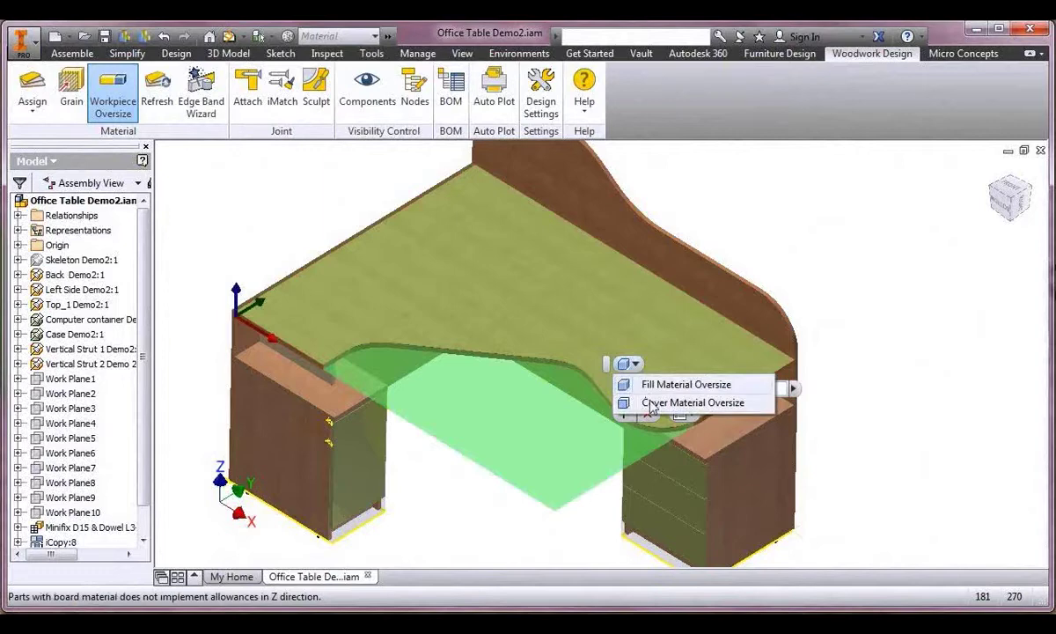
left_click(652, 403)
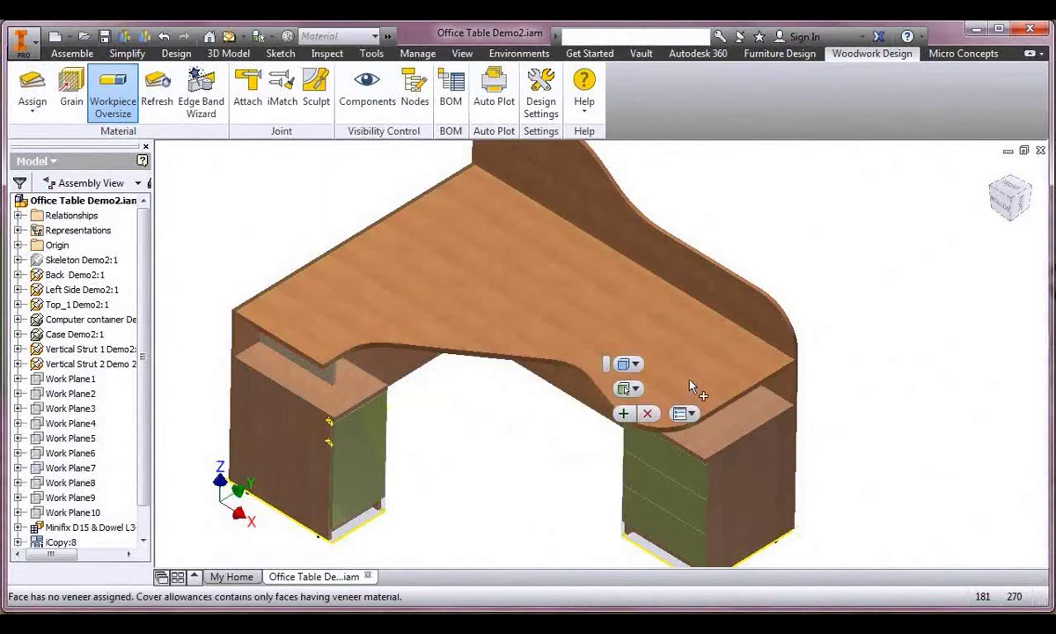
Try a 100 mm fill material oversize on the tabletop's +X side, and reset the oversize to 0 for all sides.
left_click(635, 364)
left_click(658, 403)
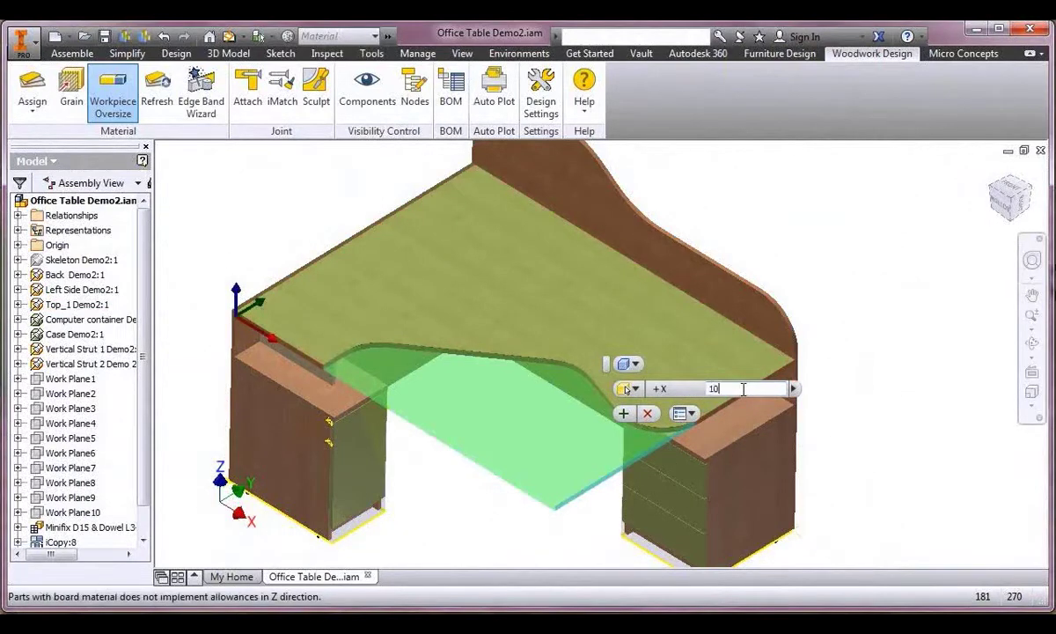
left_click(625, 413)
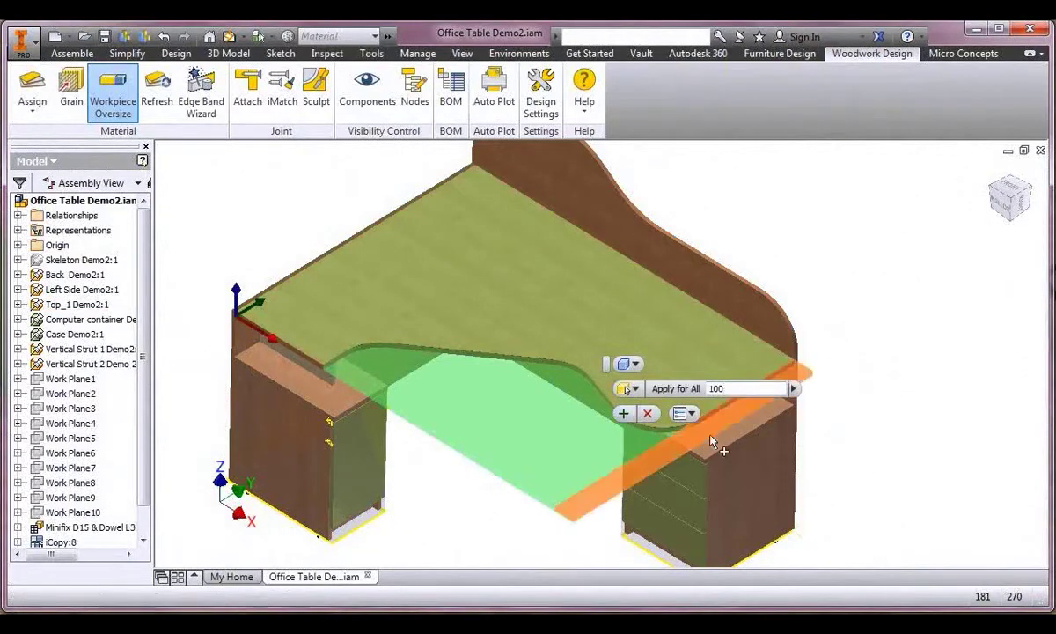
left_click(703, 388)
left_click(624, 414)
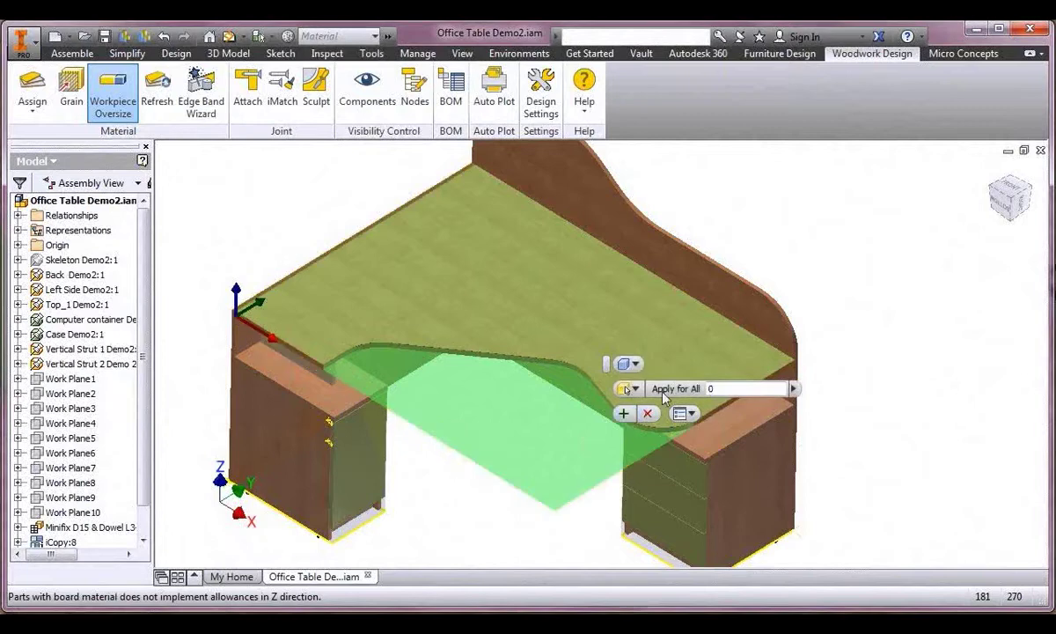
Apply a 25 mm fill material oversize to the tabletop workpiece's +X side.
left_click(457, 446)
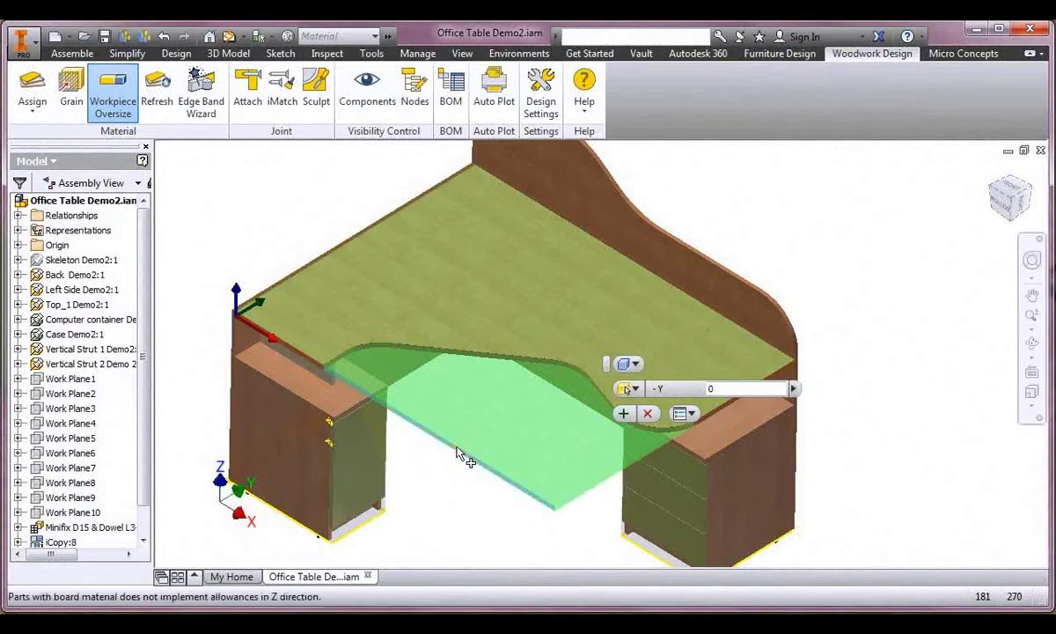
left_click(588, 492)
left_click(704, 388)
type("2")
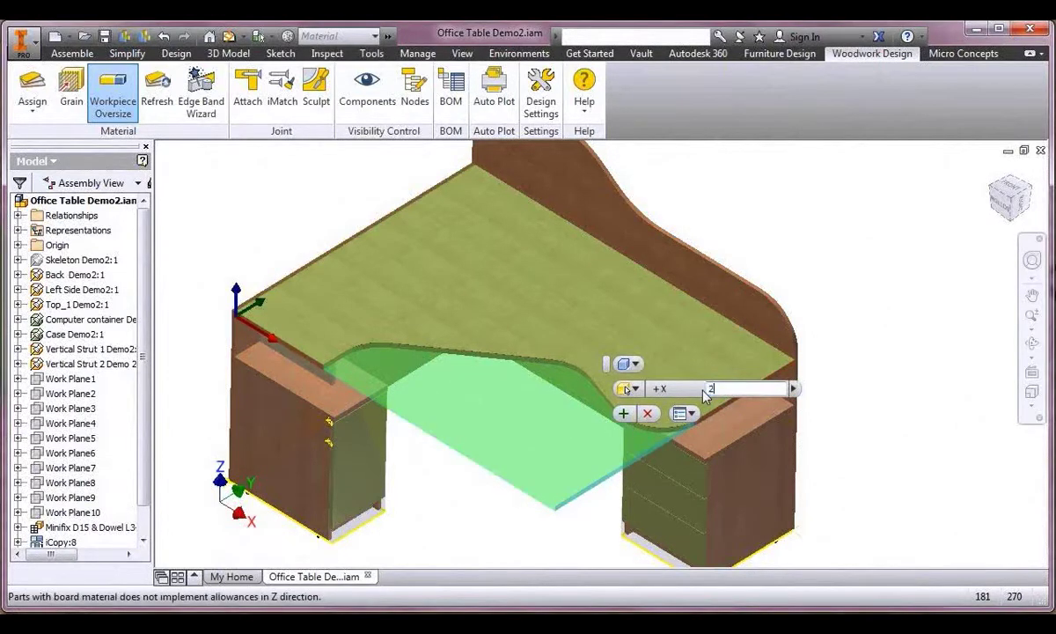
type("5")
left_click(624, 413)
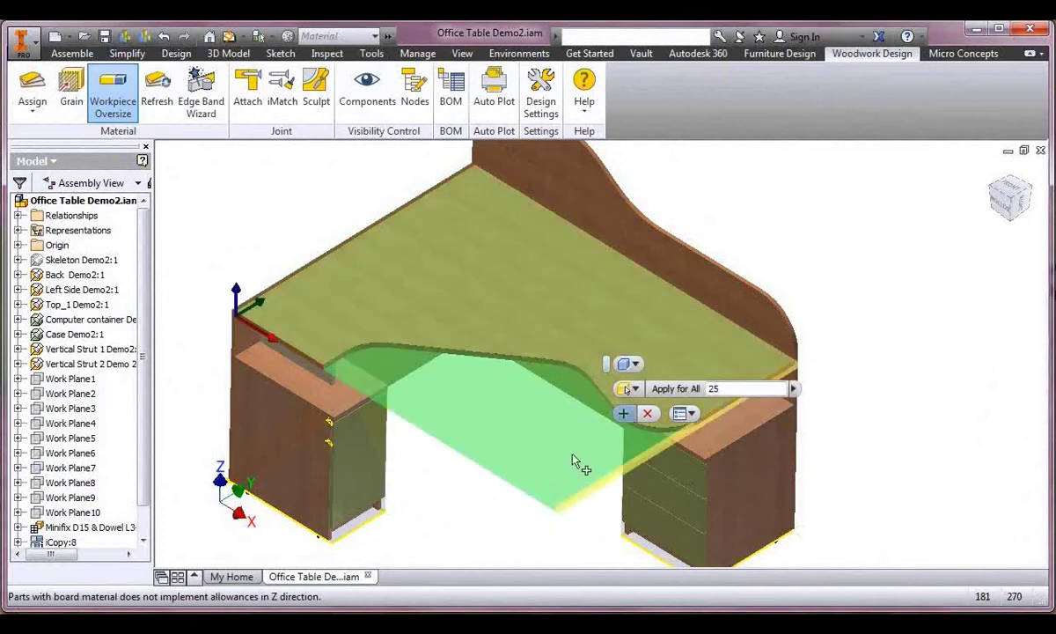
Apply a 25 mm oversize to the tabletop workpiece's -Y side and finish the Workpiece Oversize command.
left_click(523, 488)
left_click_drag(759, 389, 699, 393)
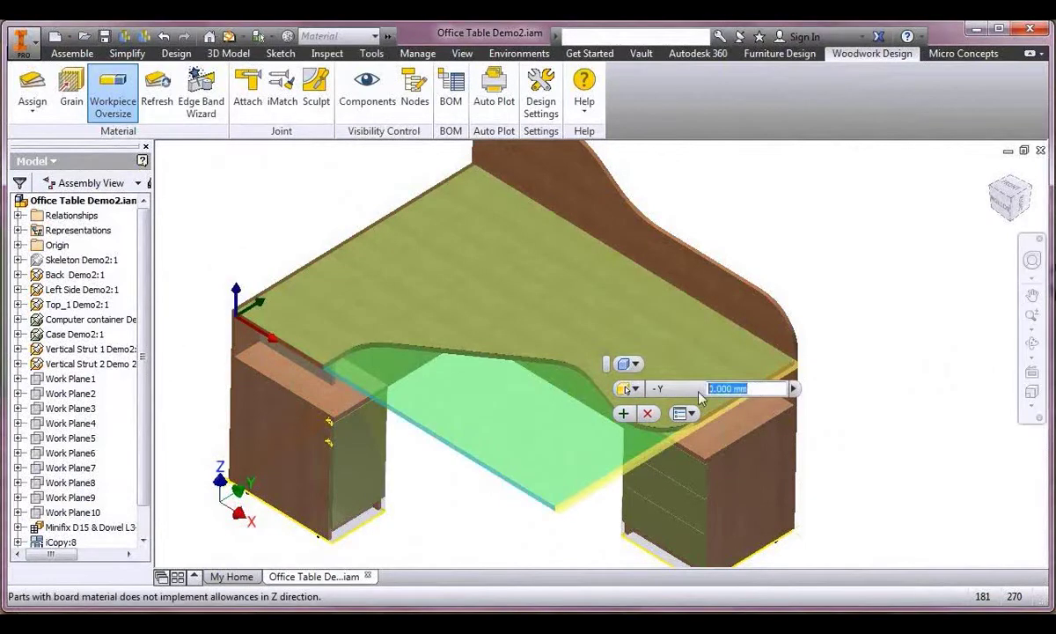
type("25")
left_click(624, 413)
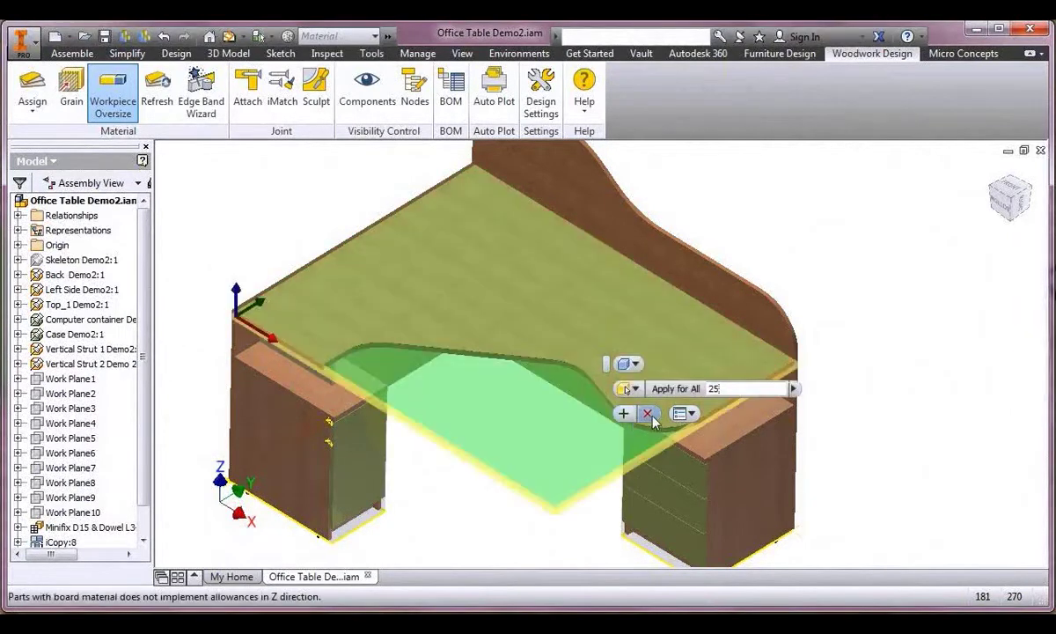
left_click(647, 414)
Reopen the Woodwork BOM, examine the tabletop's board and edge band workpieces, and close the BOM.
left_click(451, 88)
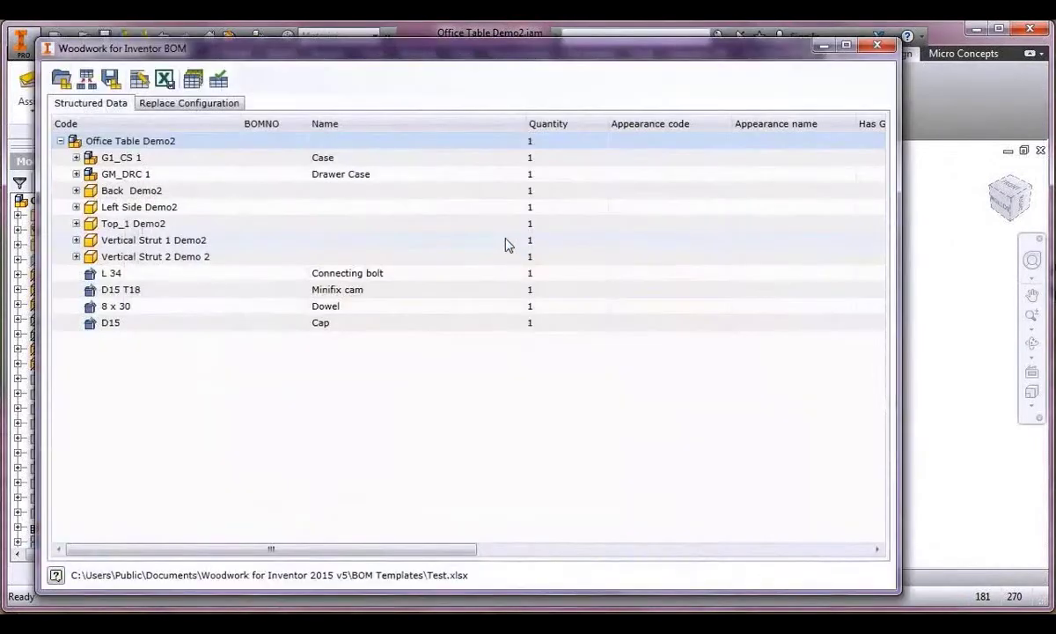
left_click(76, 223)
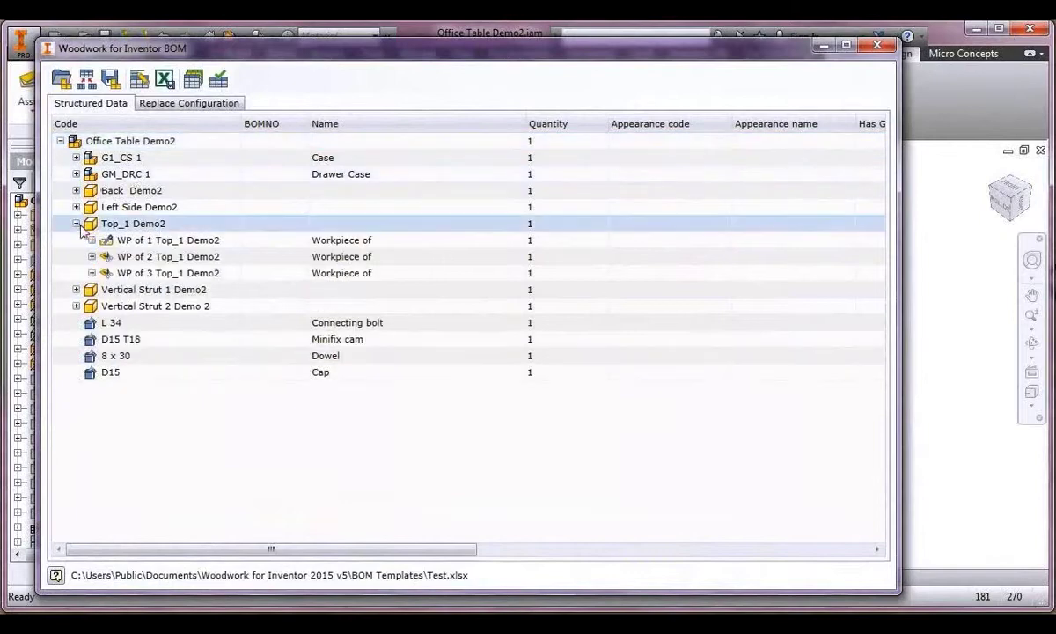
left_click(92, 240)
left_click(91, 273)
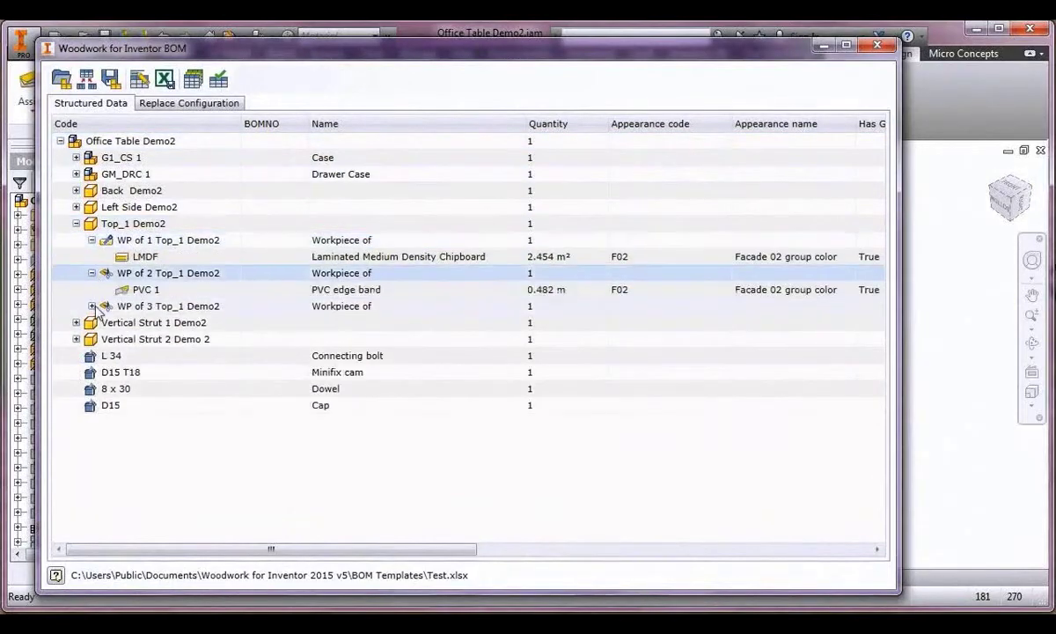
left_click(91, 306)
left_click_drag(264, 550, 227, 538)
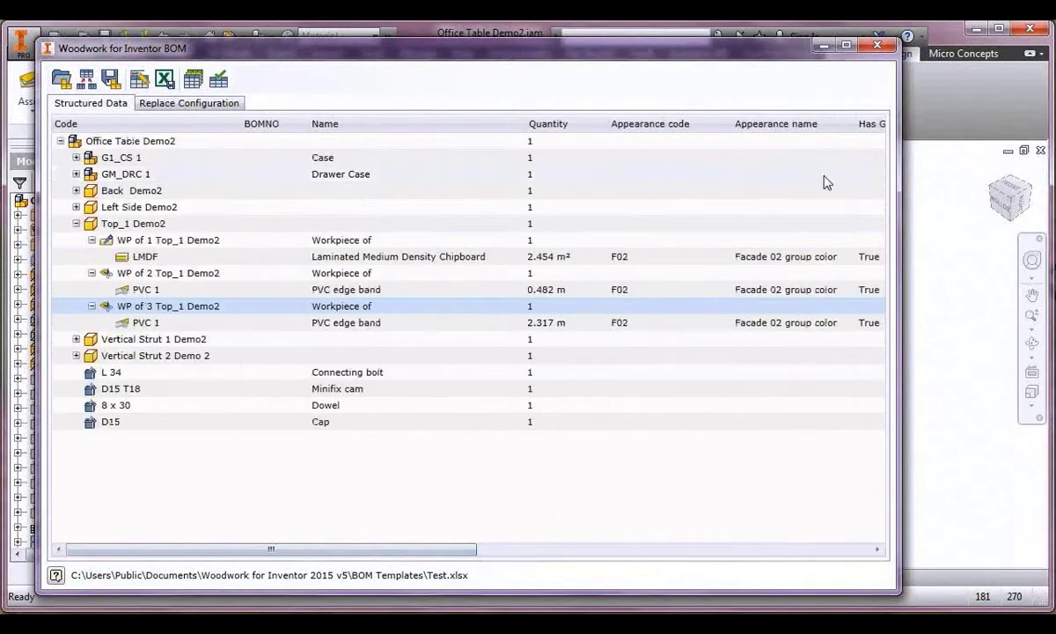
left_click(875, 47)
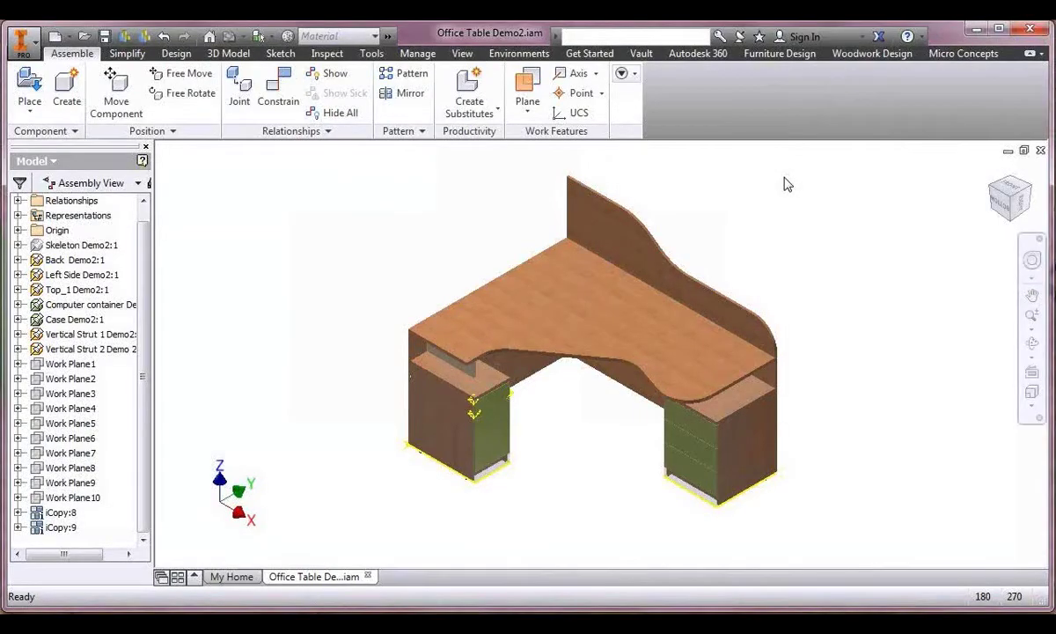
Turn on the visibility of the user work planes in the office table assembly.
key("F5")
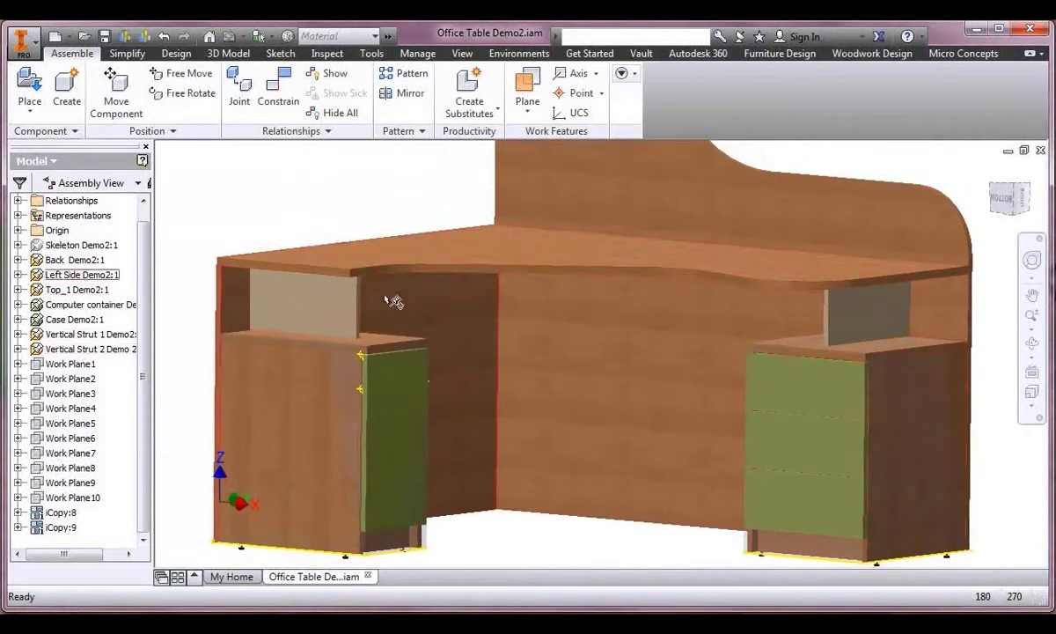
key("F6")
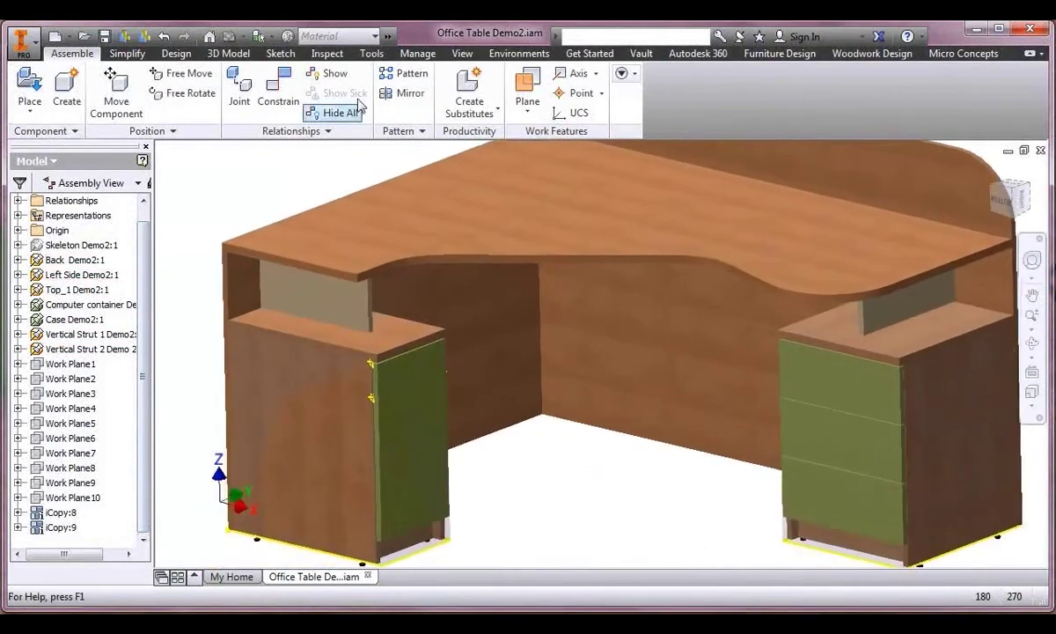
left_click(462, 52)
left_click(35, 97)
left_click(61, 214)
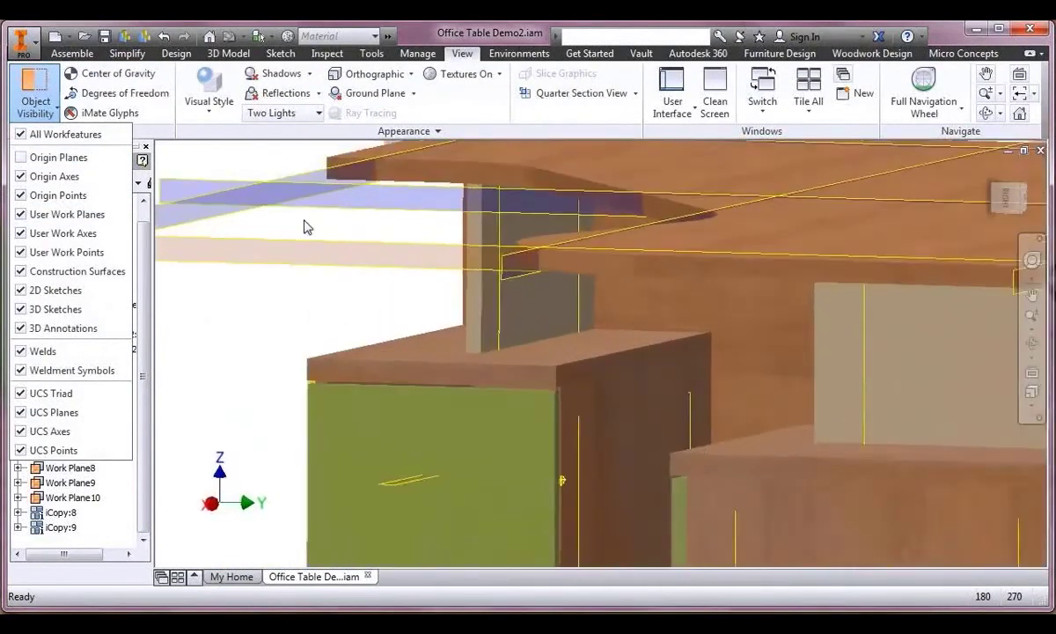
Start the Attach command and load the Minifix D15 & Dowel L34 & Cap D15 PB T18 joint from the Minifix joint folder.
left_click(859, 55)
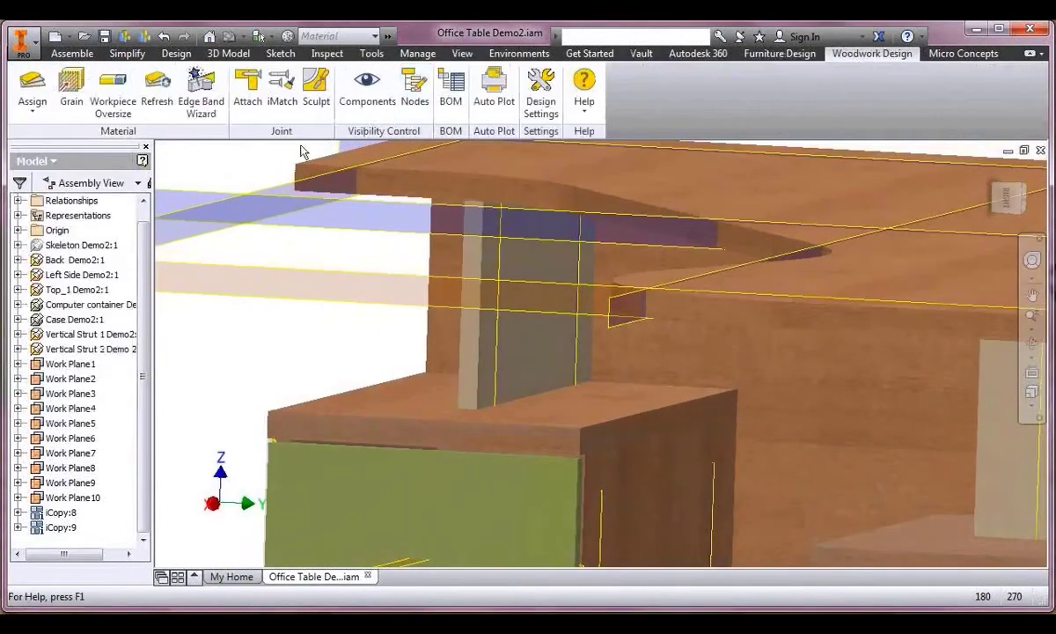
left_click(247, 90)
left_click(149, 98)
left_click(500, 117)
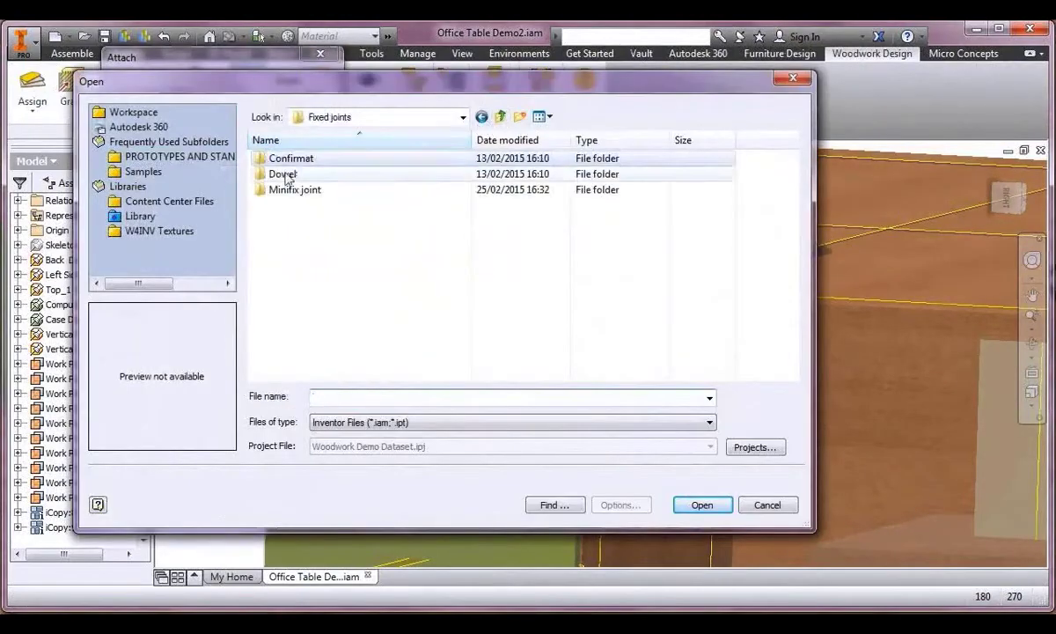
double_click(295, 189)
left_click(303, 190)
left_click(702, 505)
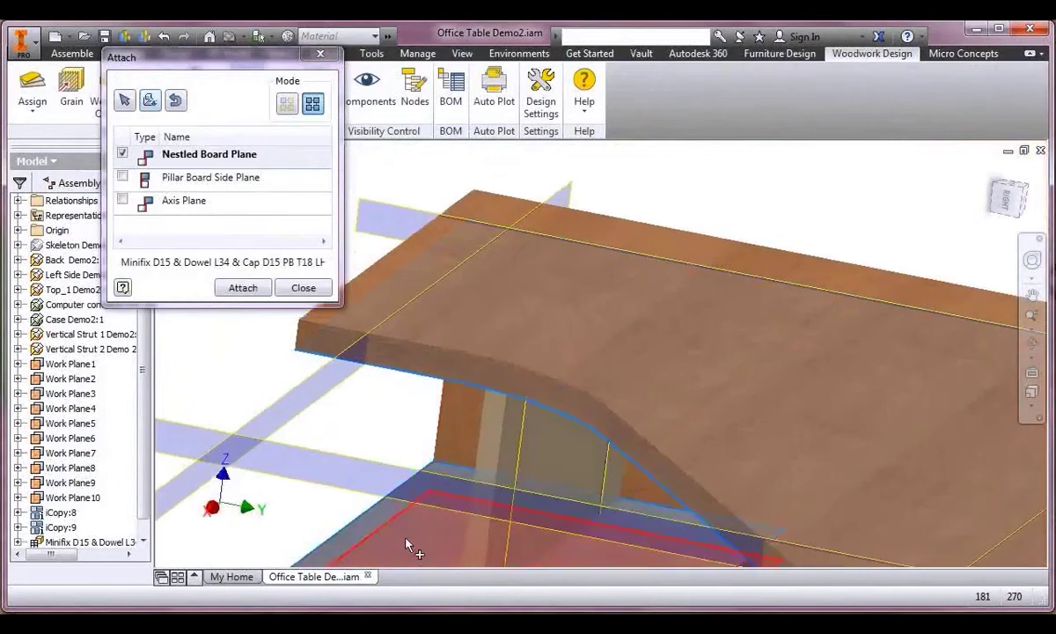
Attach Minifix joints between the tabletop's underside and the vertical strut, using Work Plane1 and Work Plane2 as axis planes.
left_click(211, 177)
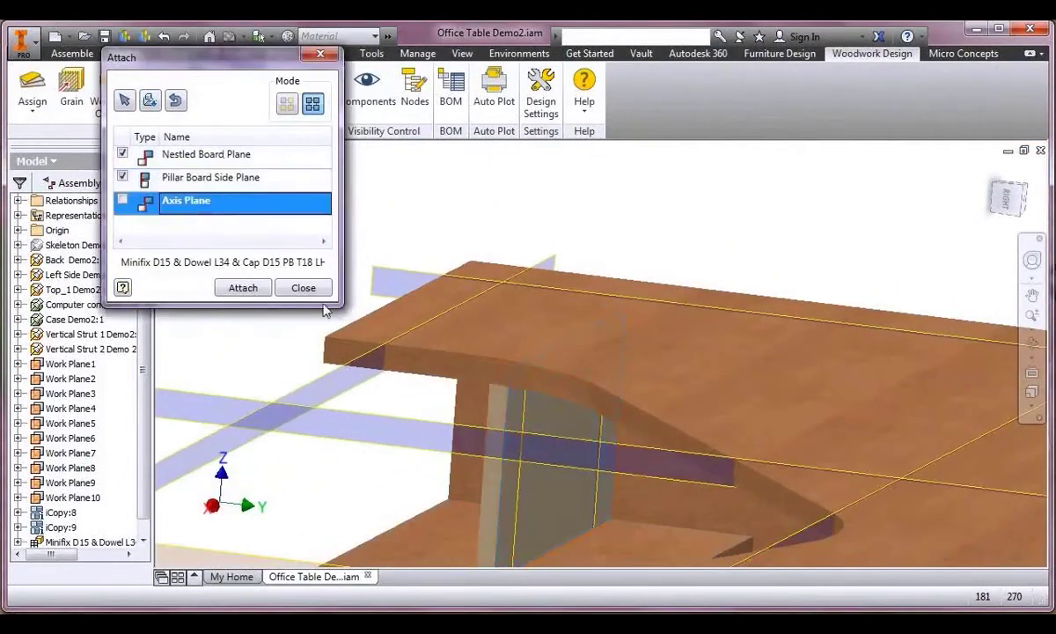
left_click(524, 498)
left_click(598, 502)
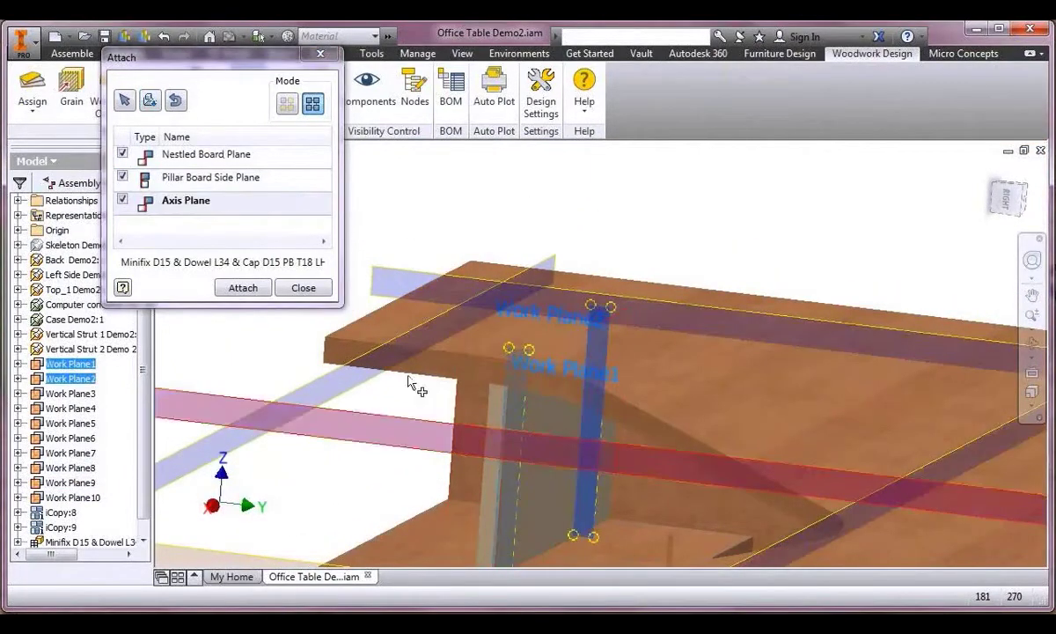
left_click(242, 288)
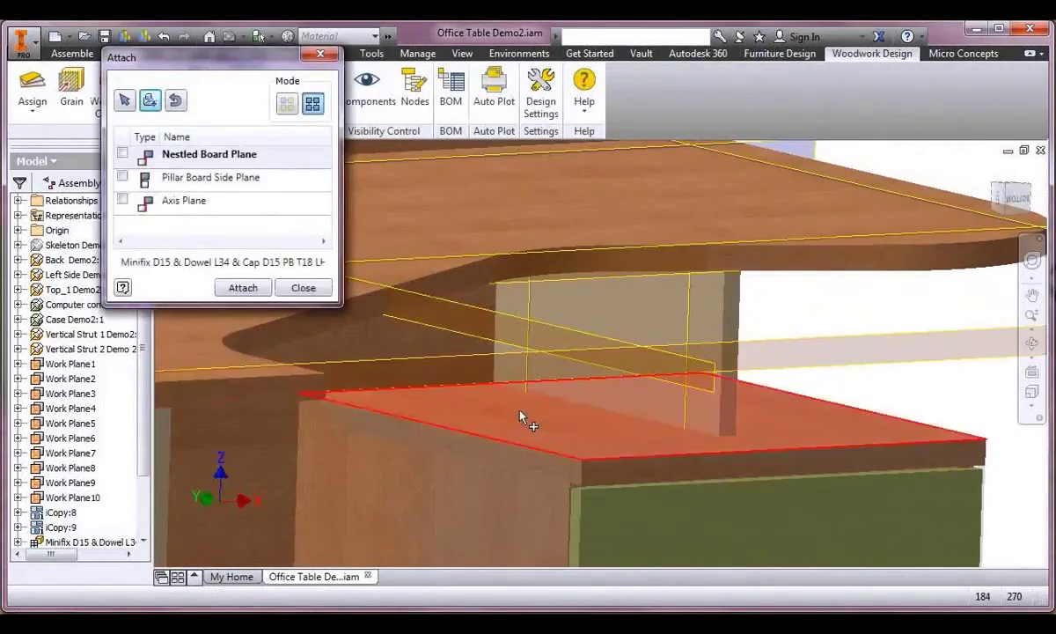
Attach Minifix joints between the case's top face and the vertical strut, using Work Plane3 and Work Plane4 as axis planes.
left_click(524, 422)
left_click(236, 179)
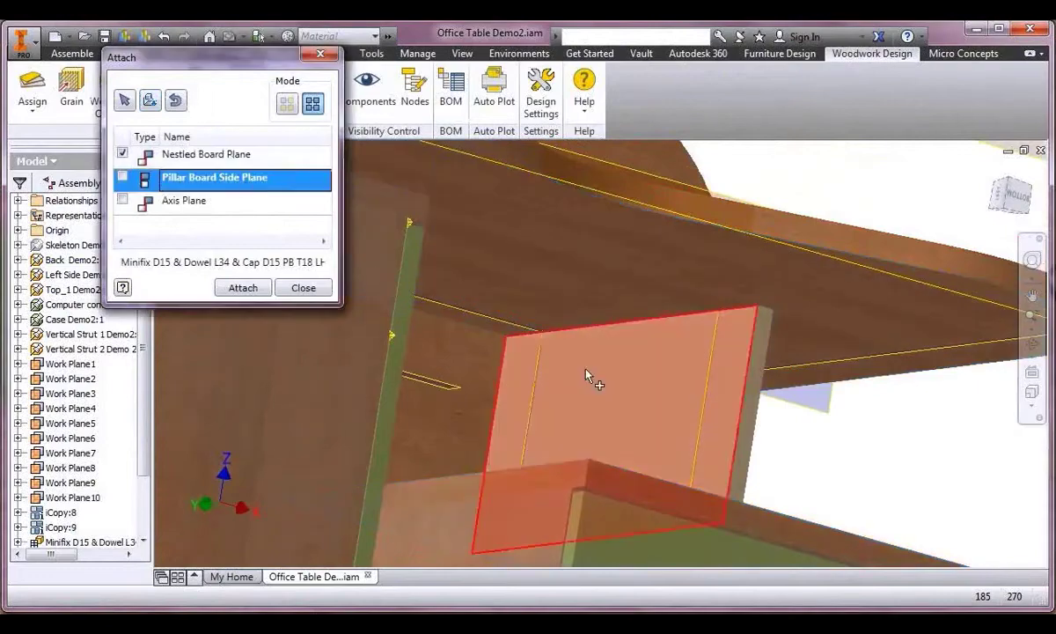
left_click(592, 380)
left_click(201, 201)
left_click(541, 369)
left_click(719, 389)
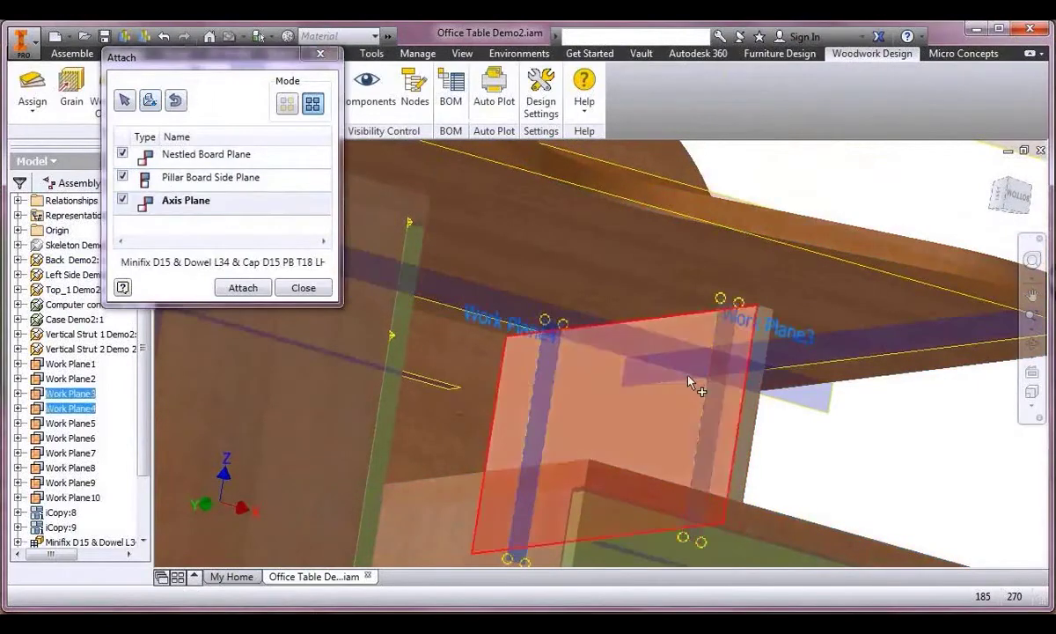
left_click(262, 291)
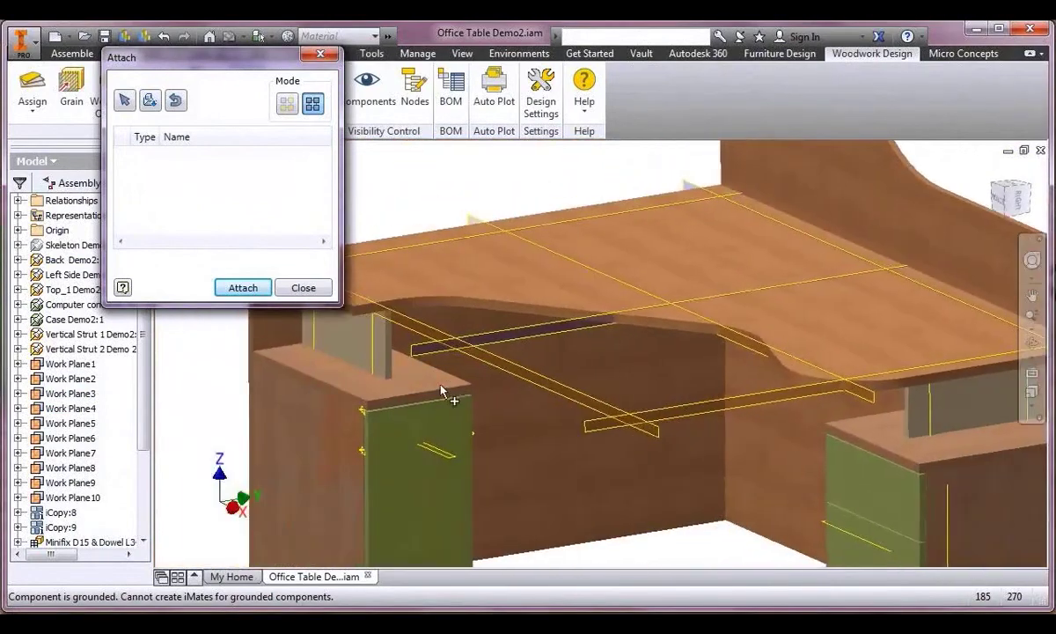
Load the Minifix joint again, setting the tabletop's underside as nestled board plane and the left side board as pillar board side plane.
left_click(150, 102)
left_click(309, 190)
left_click(702, 504)
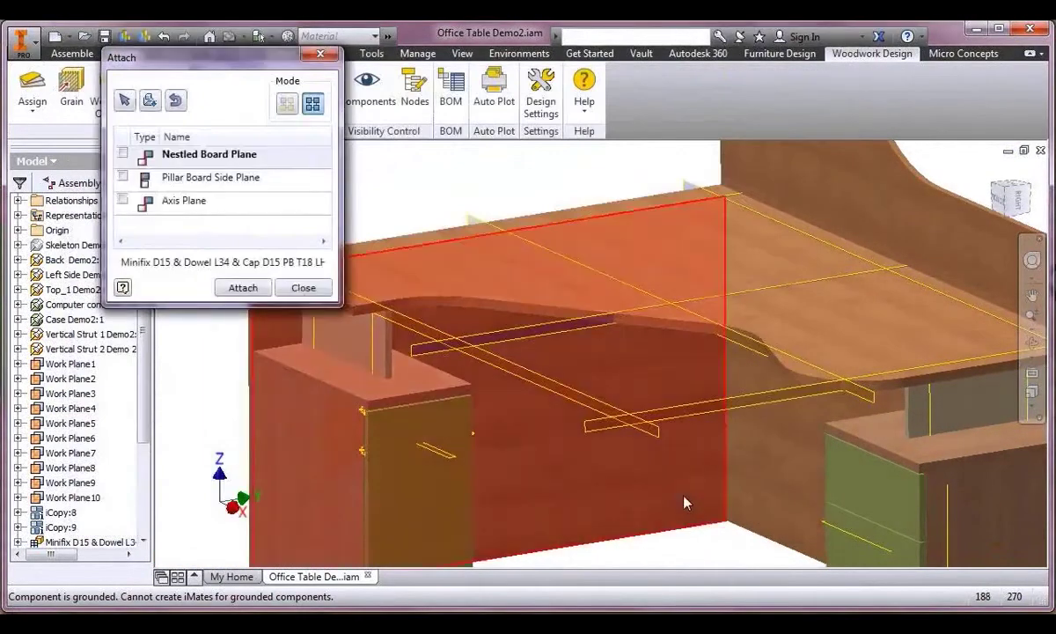
left_click(662, 429)
left_click(227, 182)
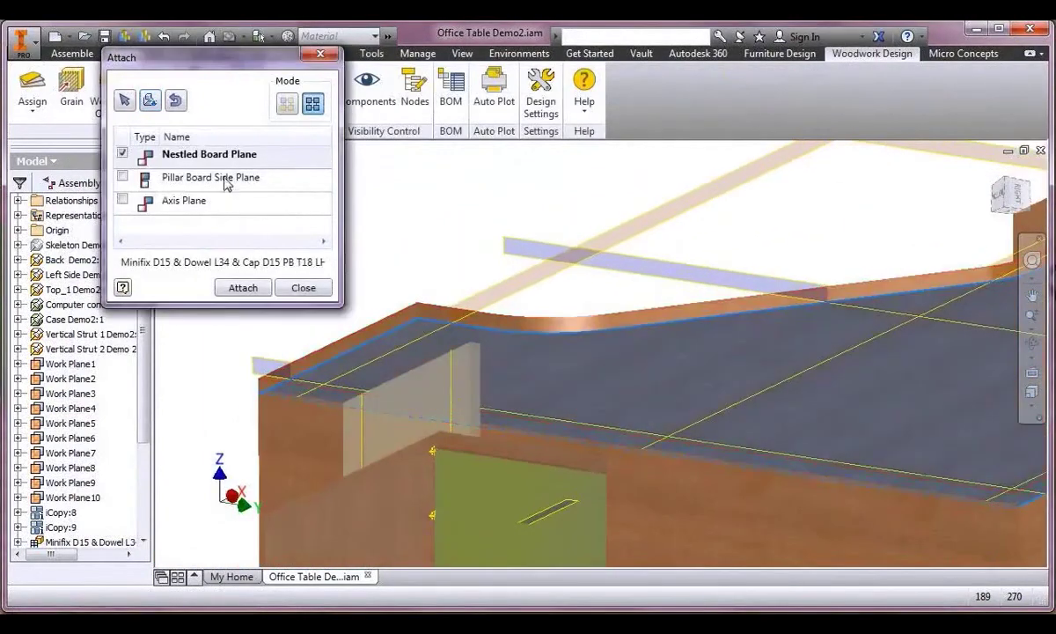
left_click(637, 481)
Attach the joints with Work Plane5, Work Plane6 and Work Plane7 as axis planes, and finish the Attach command.
left_click(183, 205)
left_click(566, 257)
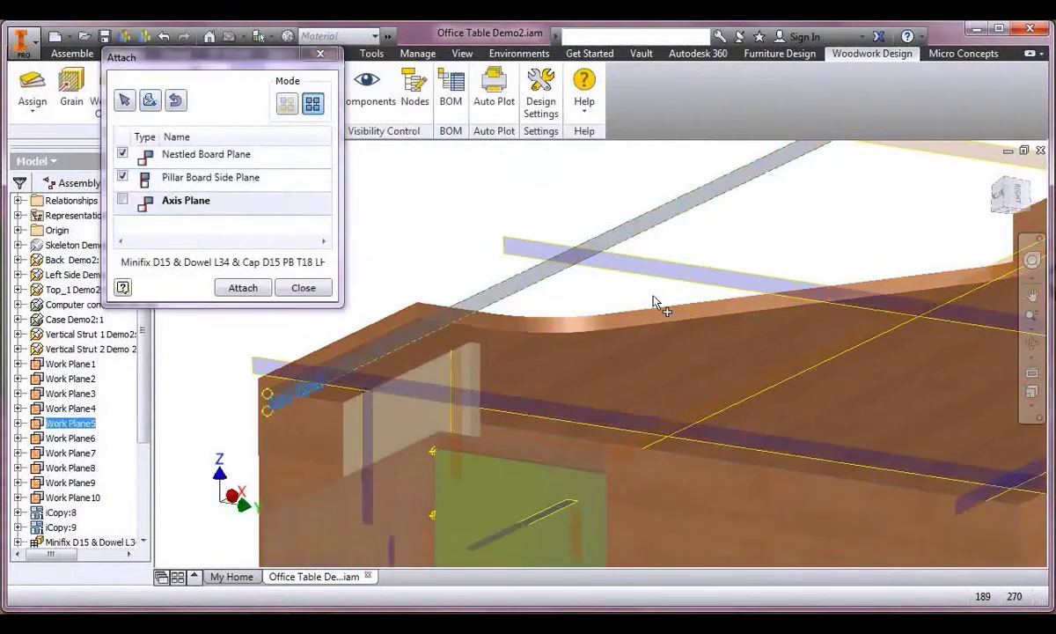
left_click(813, 365)
scroll(966, 508, "down", 3)
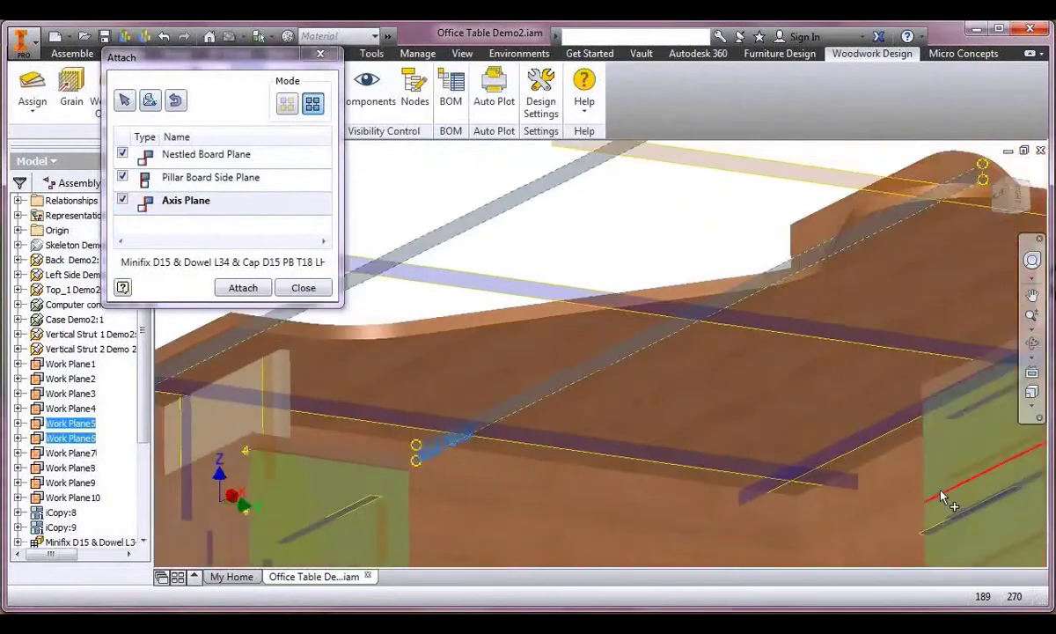
scroll(695, 497, "down", 3)
left_click(843, 278)
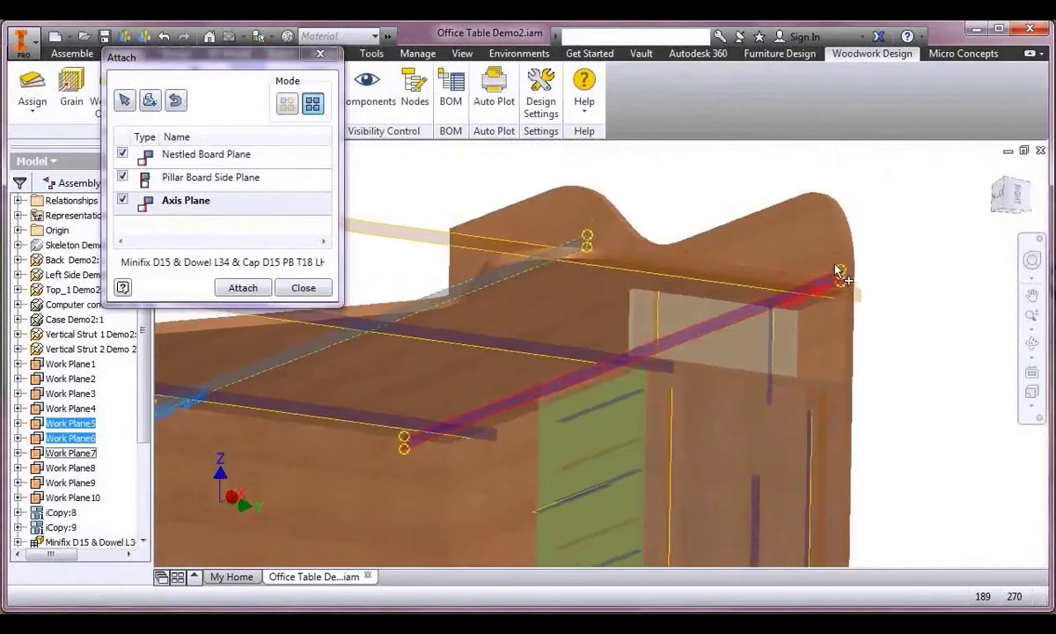
left_click(243, 288)
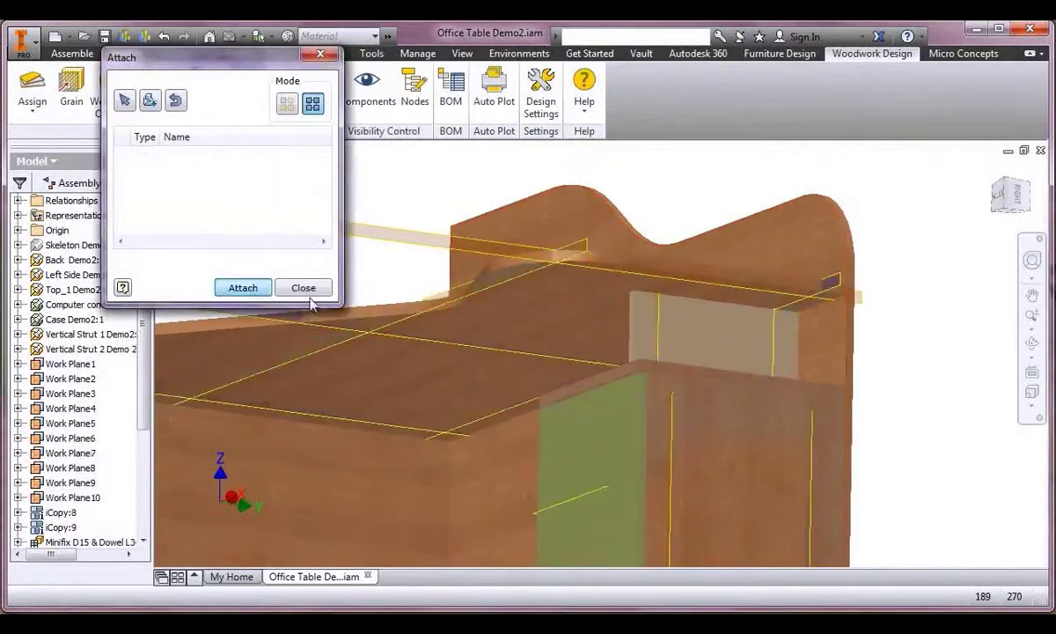
middle_click_drag(475, 324, 677, 316)
middle_click_drag(334, 347, 487, 366, "shift")
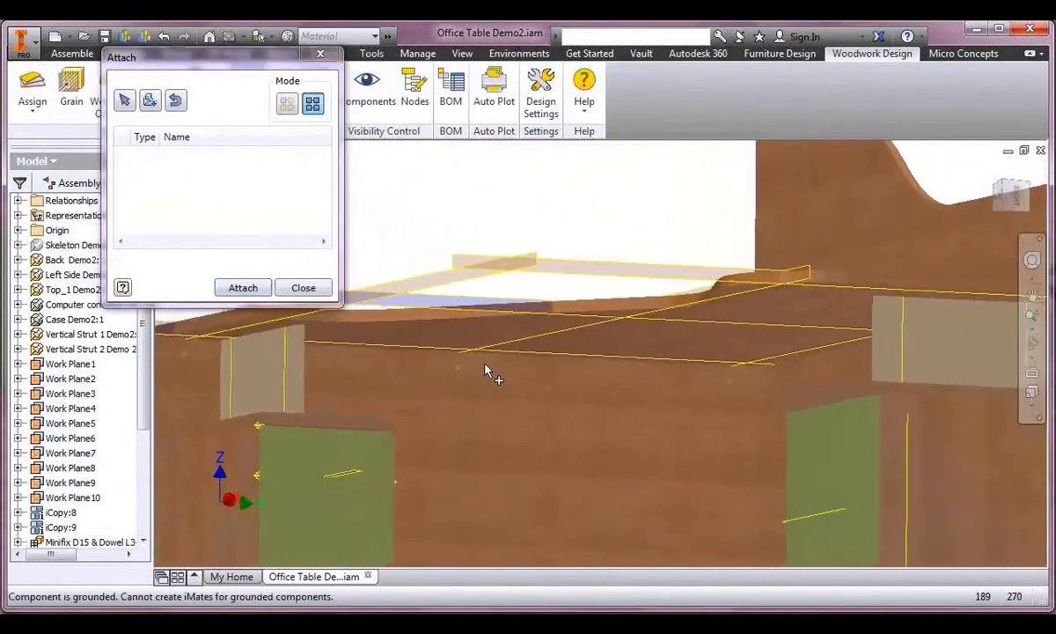
left_click(309, 289)
Disable the Woodwork for Inventor components in Components Display Control so the Minifix hardware inside the boards can be seen.
middle_click_drag(339, 284, 386, 263, "shift")
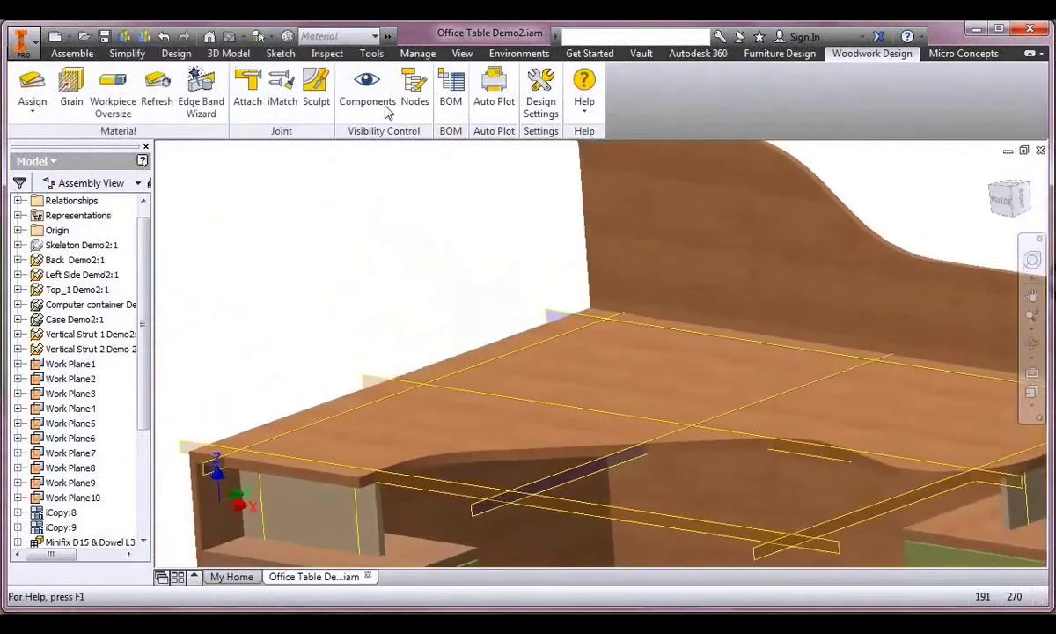
left_click(383, 103)
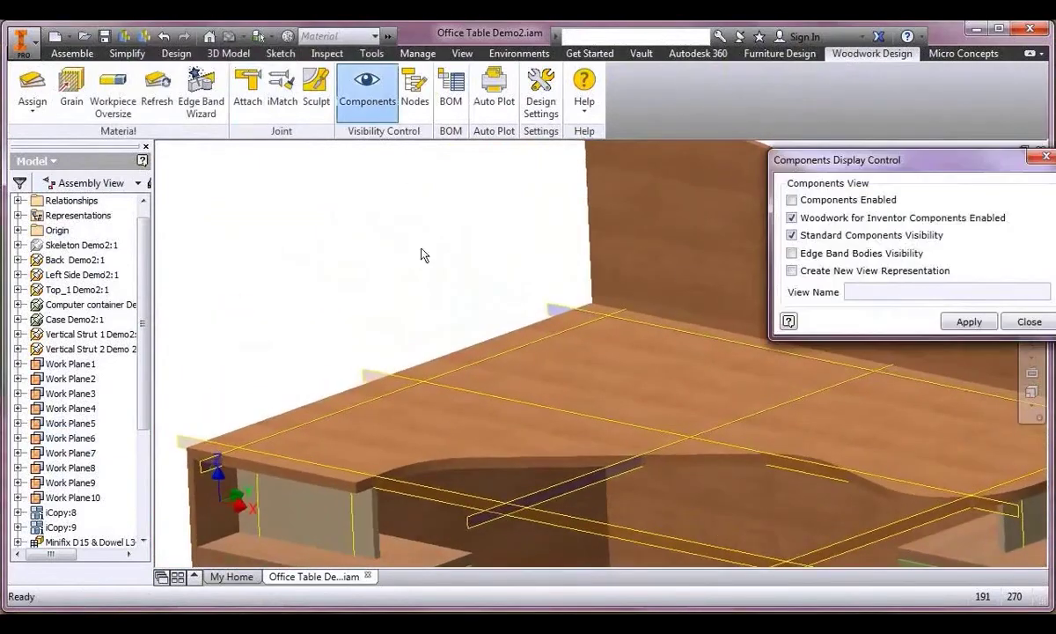
left_click(960, 326)
scroll(510, 286, "up", 1)
scroll(476, 298, "down", 3)
middle_click_drag(449, 304, 573, 356)
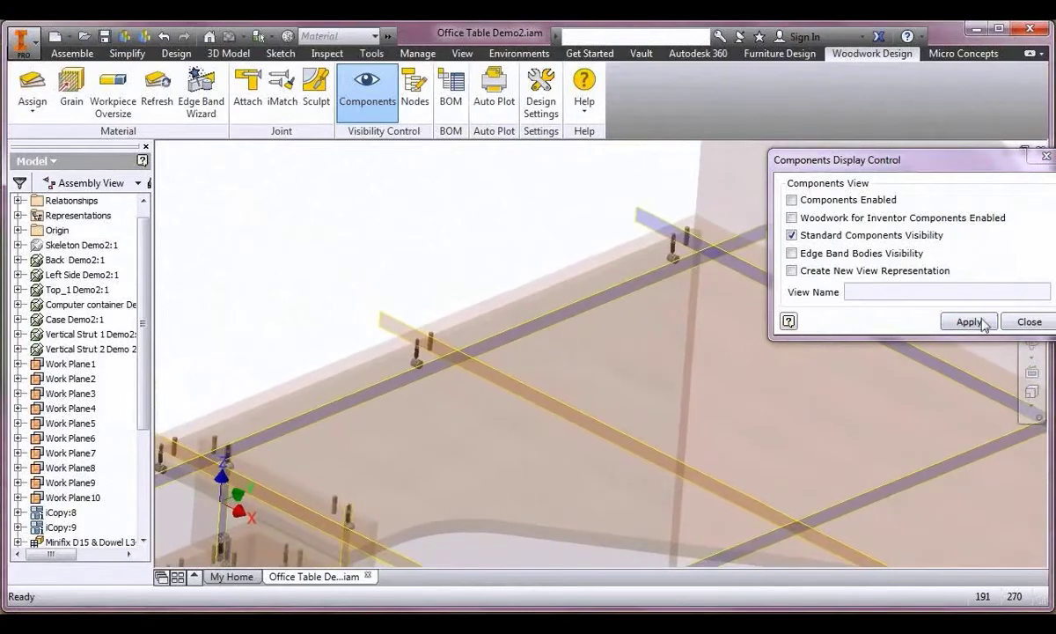
left_click(1028, 321)
Change the Side value of the tabletop's Minifix joint nearest the back board corner to Right in its iPart table.
scroll(667, 337, "up", 3)
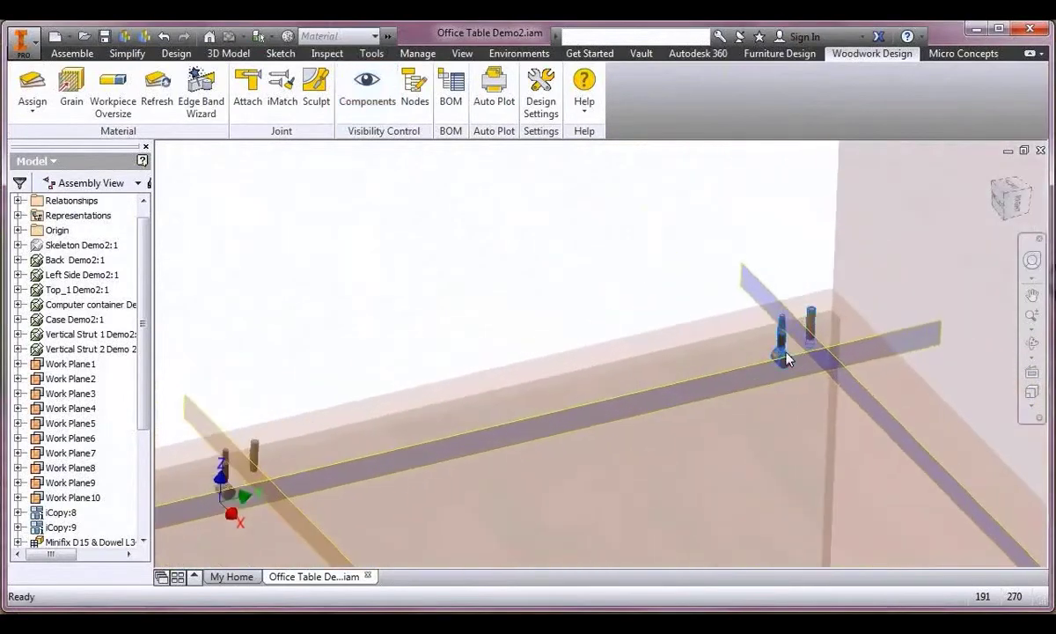
right_click(786, 358)
left_click(704, 373)
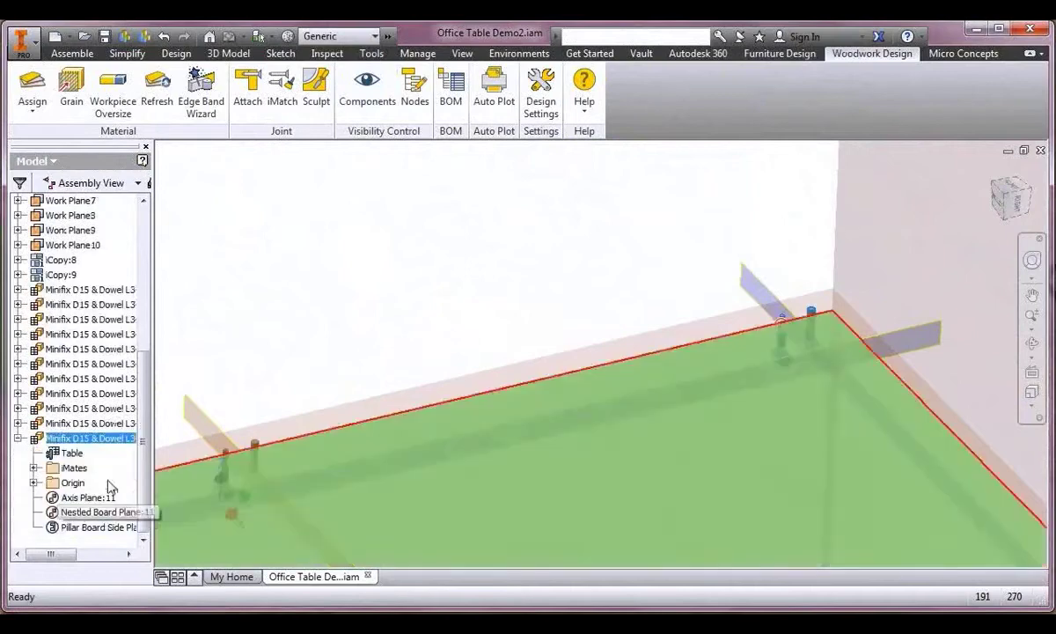
right_click(83, 453)
left_click(128, 479)
left_click(348, 252)
left_click(354, 282)
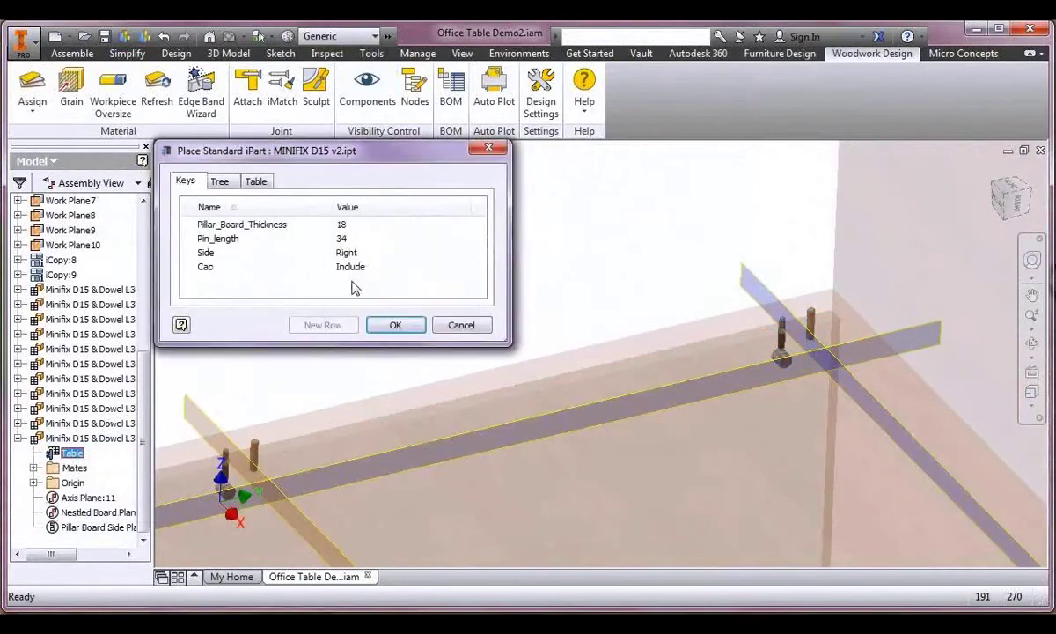
left_click(395, 325)
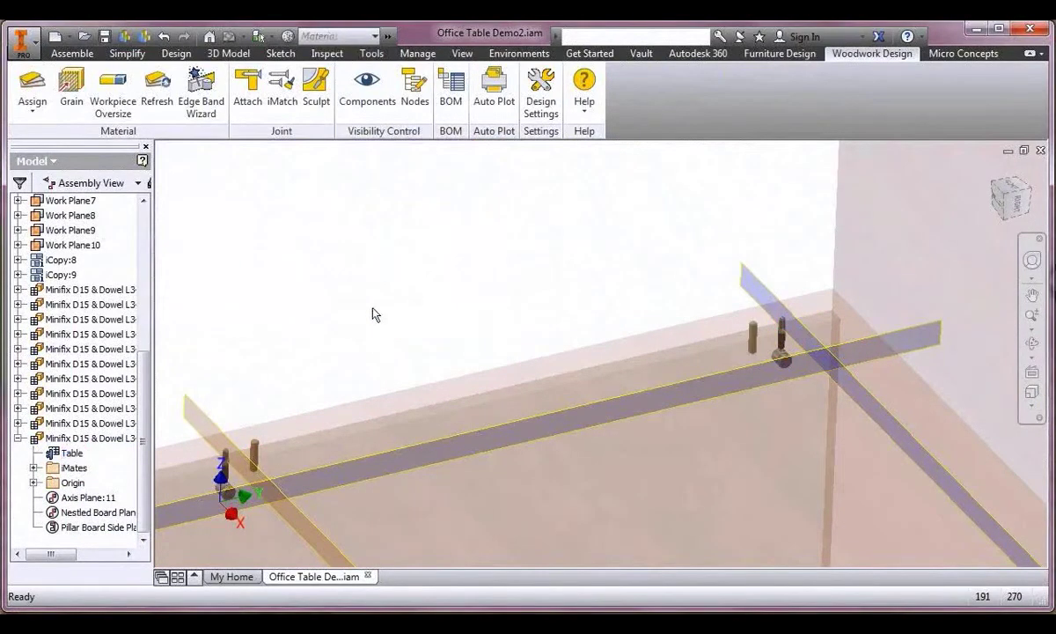
Change the Side value to Right for the Minifix joint joining the strut's left board end to the tabletop.
middle_click_drag(373, 308, 440, 252)
scroll(443, 248, "up", 3)
middle_click_drag(345, 297, 477, 244)
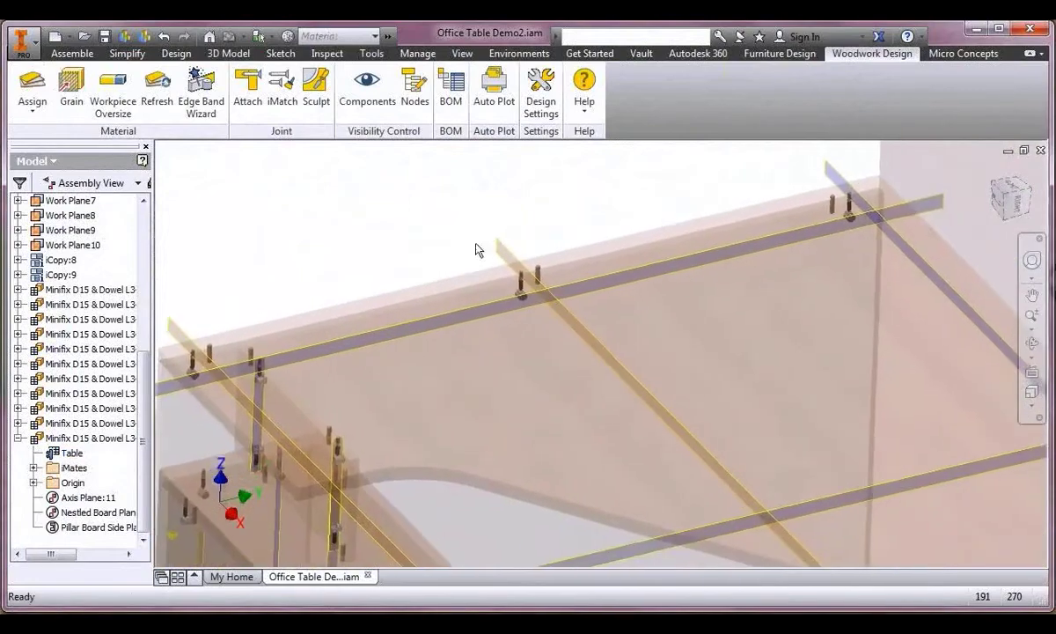
scroll(407, 279, "down", 2)
middle_click_drag(408, 278, 439, 291, "shift")
middle_click_drag(380, 349, 399, 311)
scroll(429, 334, "down", 2)
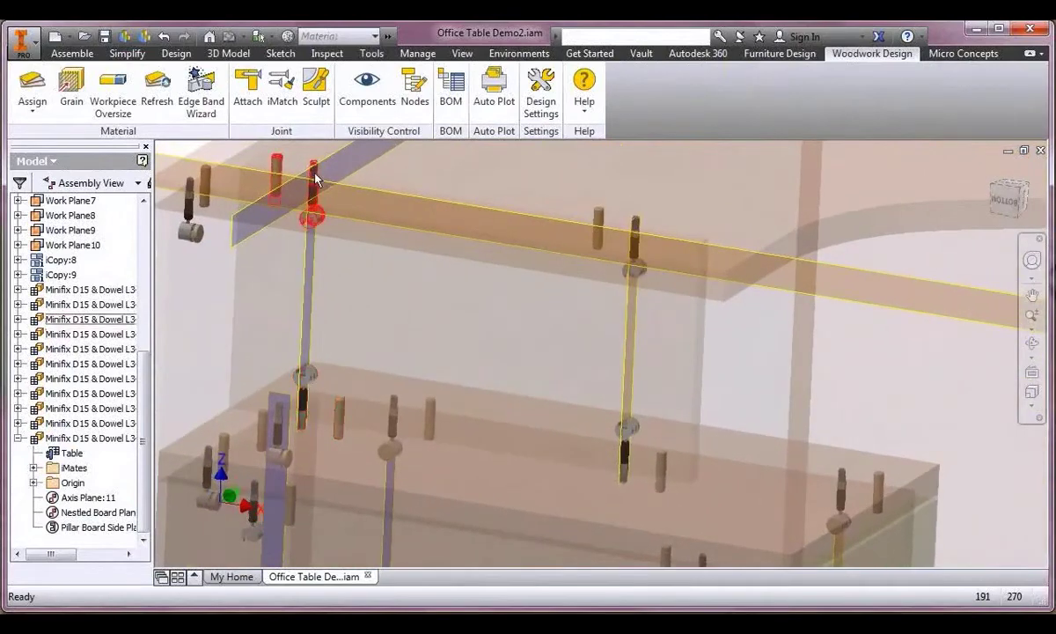
left_click(17, 319)
right_click(65, 332)
left_click(94, 361)
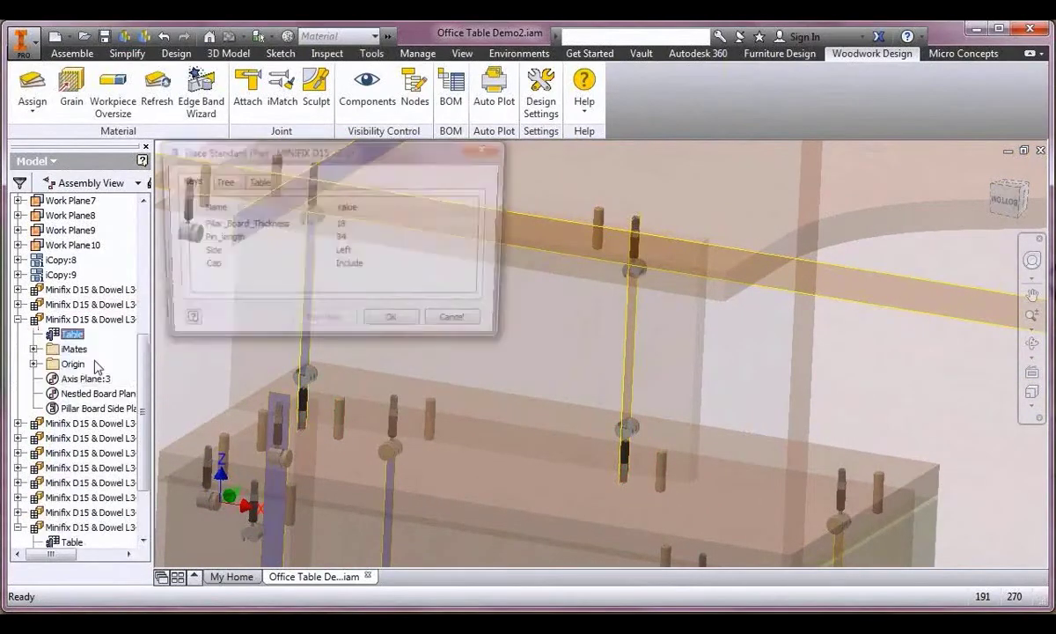
left_click(351, 251)
left_click(351, 282)
left_click(393, 325)
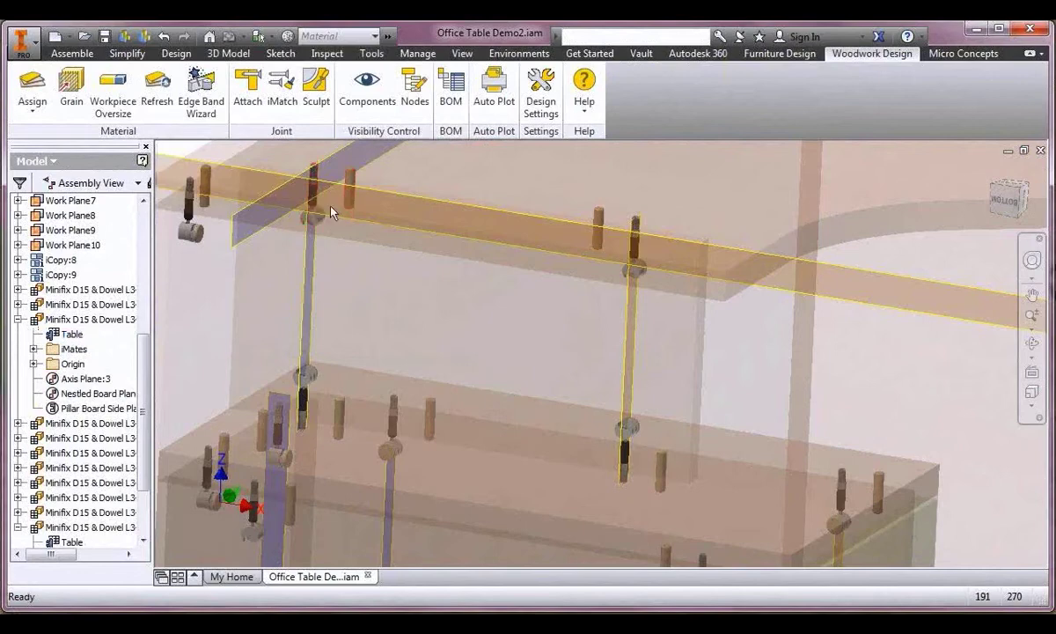
Use iMatch with the edited strut joint as template to match the lower joint at the strut's opposite end.
left_click(278, 92)
left_click(304, 167)
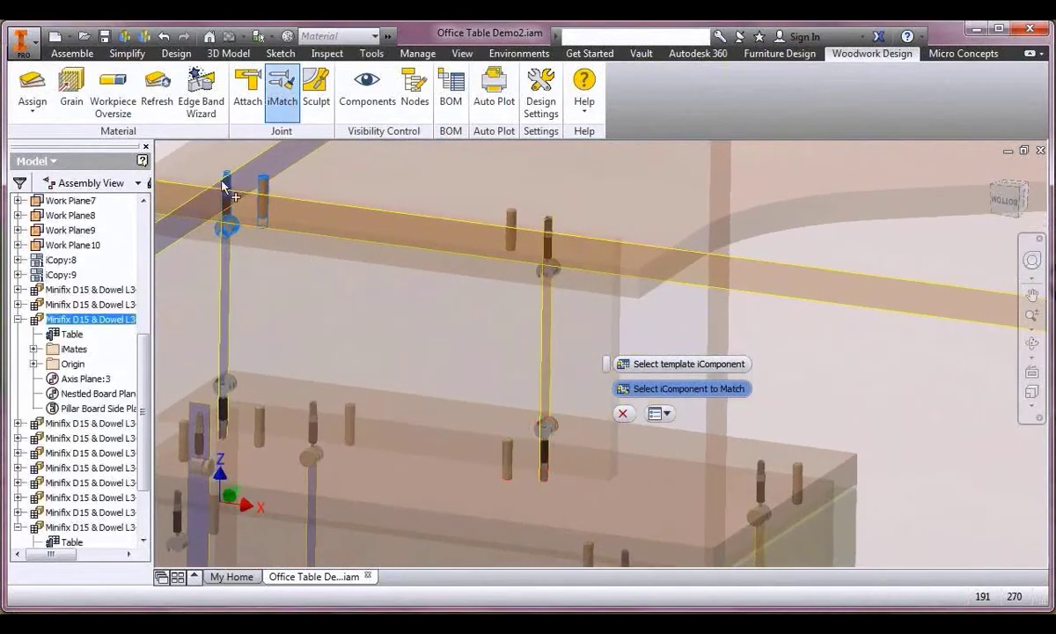
left_click(620, 414)
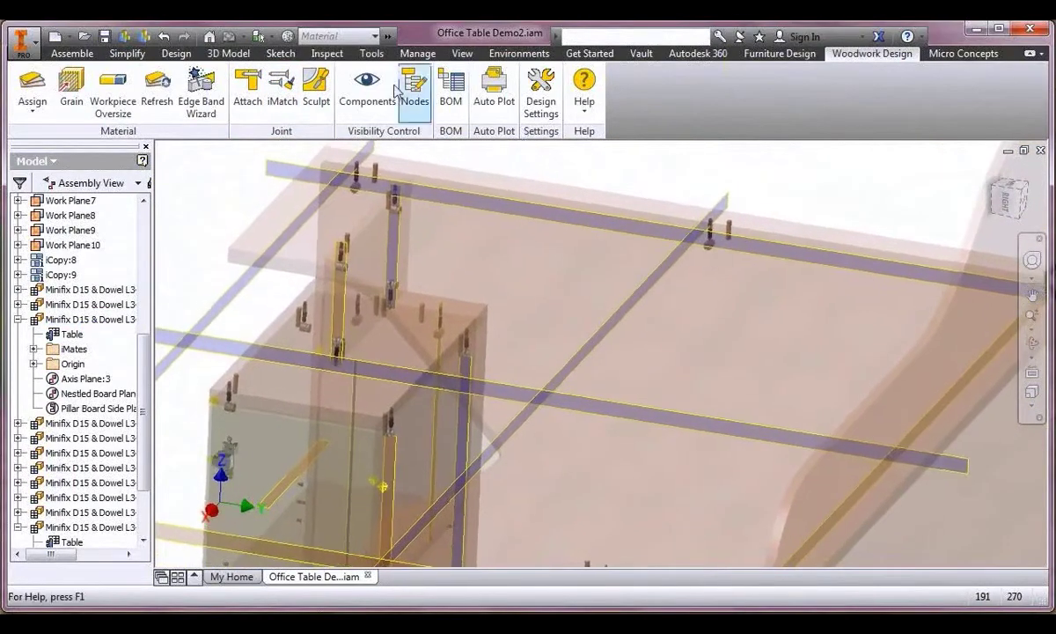
Enable the Woodwork for Inventor components again in Components Display Control.
left_click(367, 88)
left_click(791, 217)
left_click(969, 321)
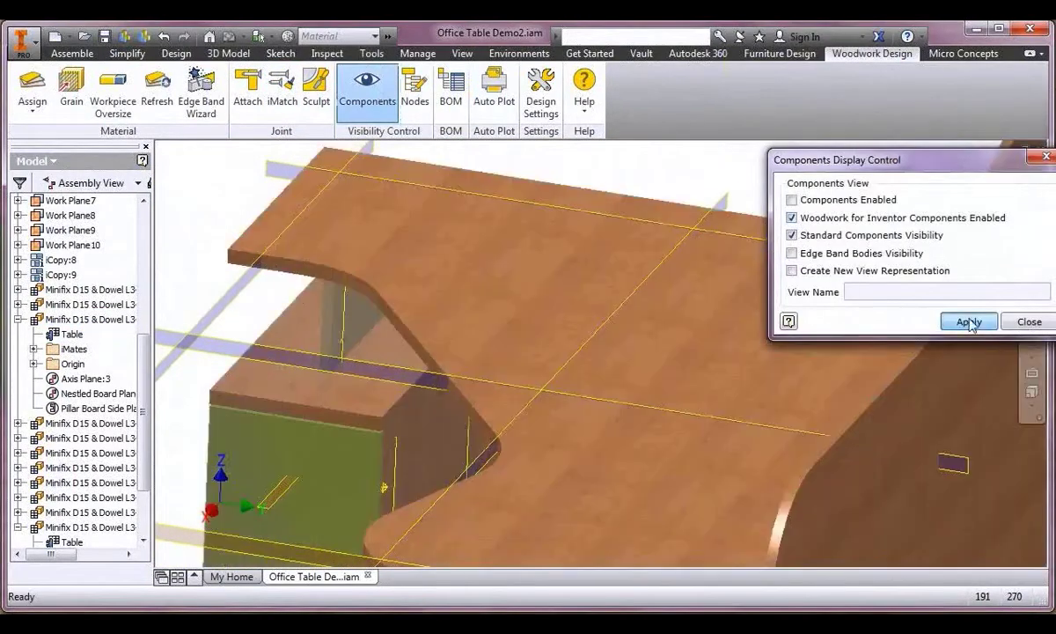
left_click(1029, 322)
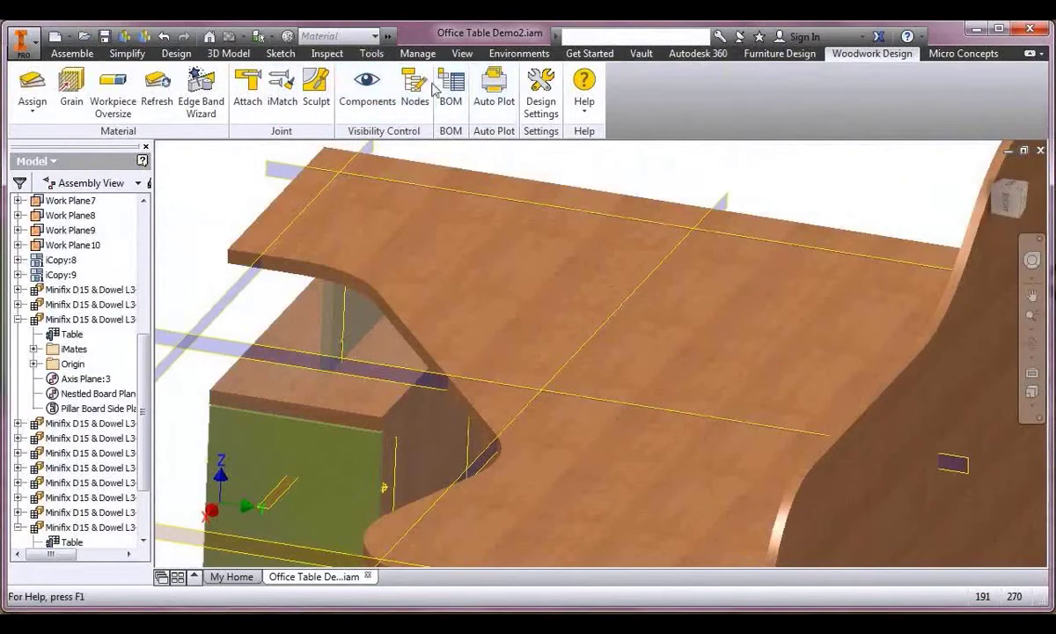
Turn off the visibility of the user work planes in the assembly.
left_click(462, 53)
left_click(35, 96)
left_click(37, 214)
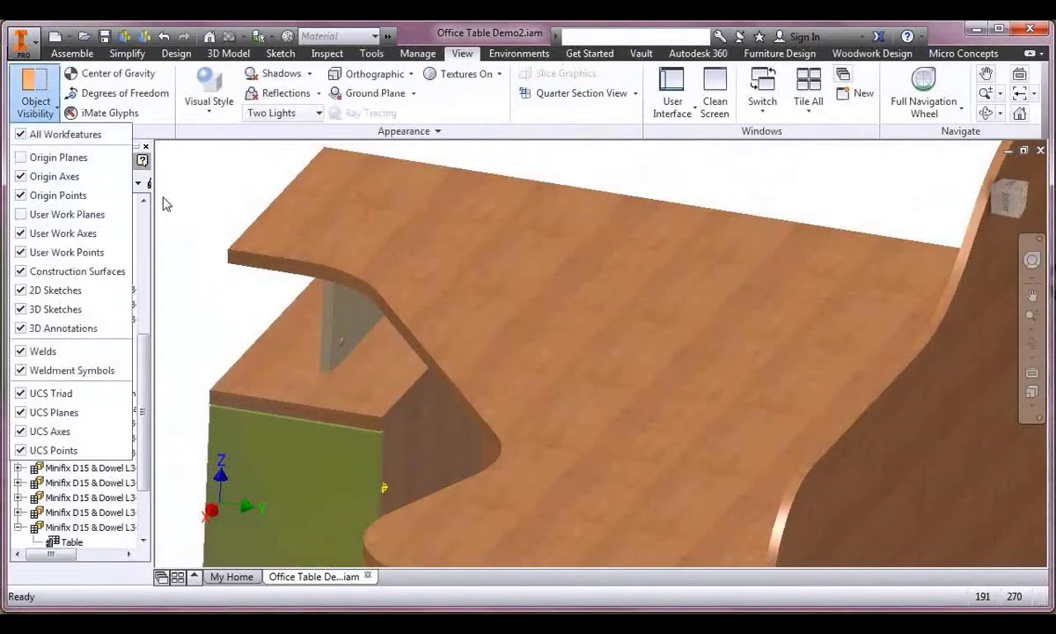
left_click(165, 184)
Return the office table to the home view and save the assembly.
left_click(987, 175)
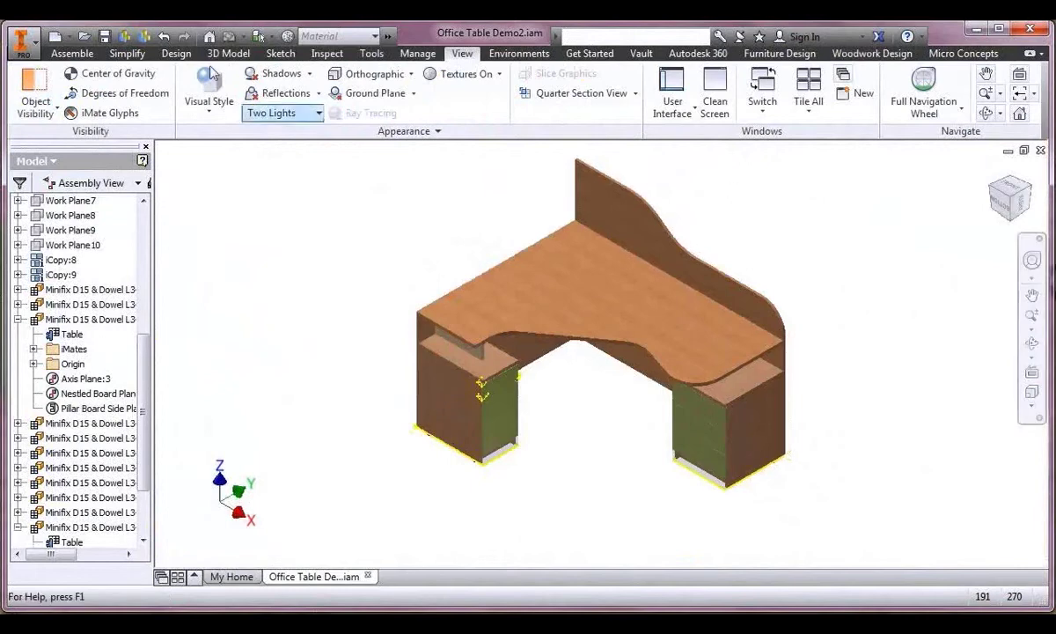
left_click(104, 36)
left_click(613, 265)
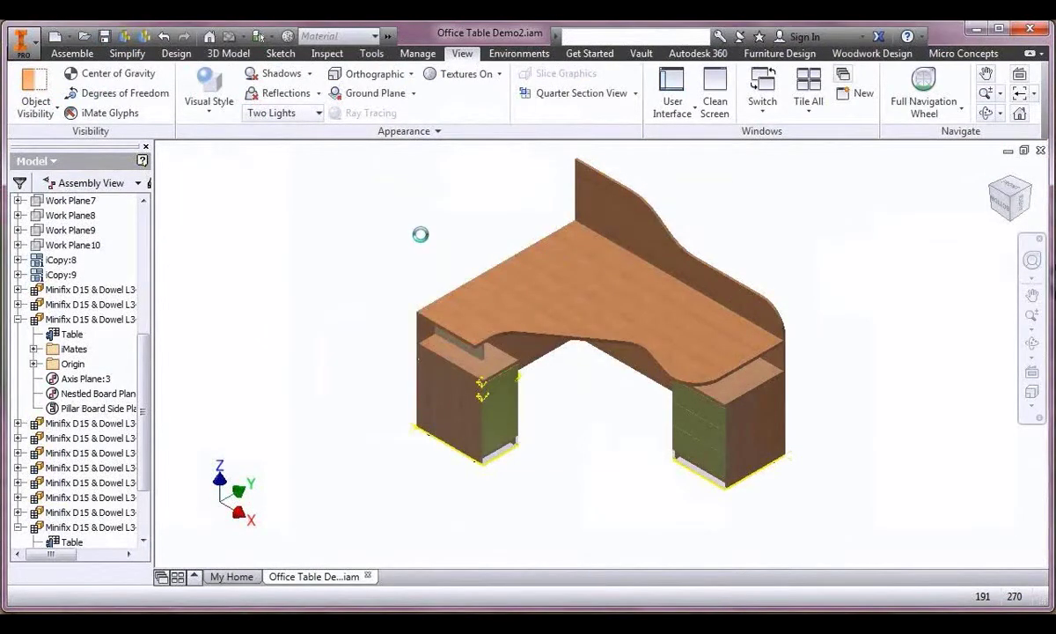
Open the Woodwork BOM and examine the case's Right Side workpieces and the Minifix hardware rows.
left_click(874, 53)
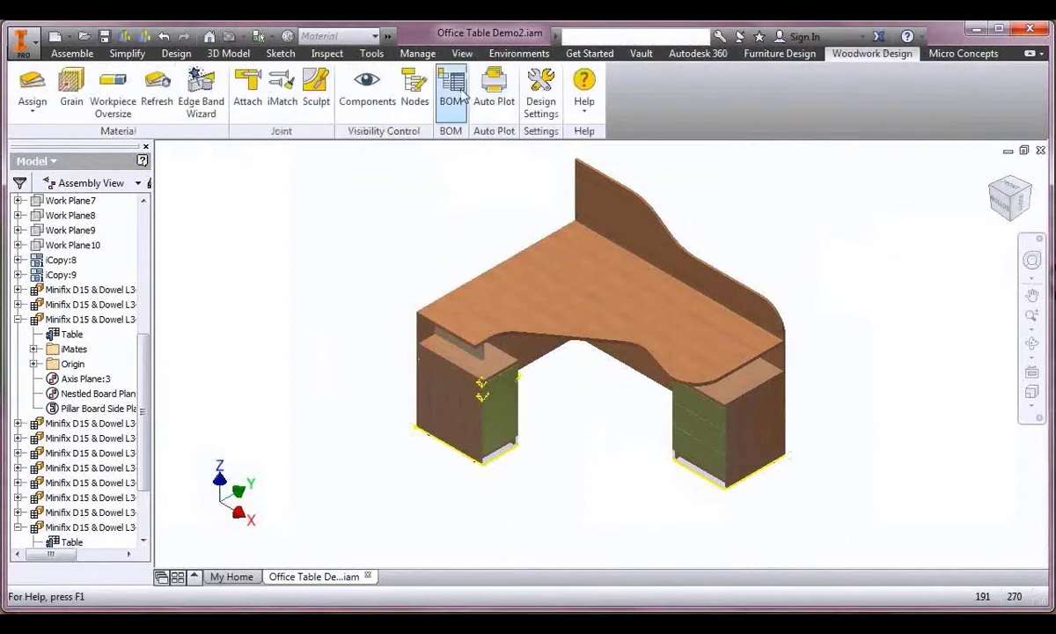
left_click(450, 93)
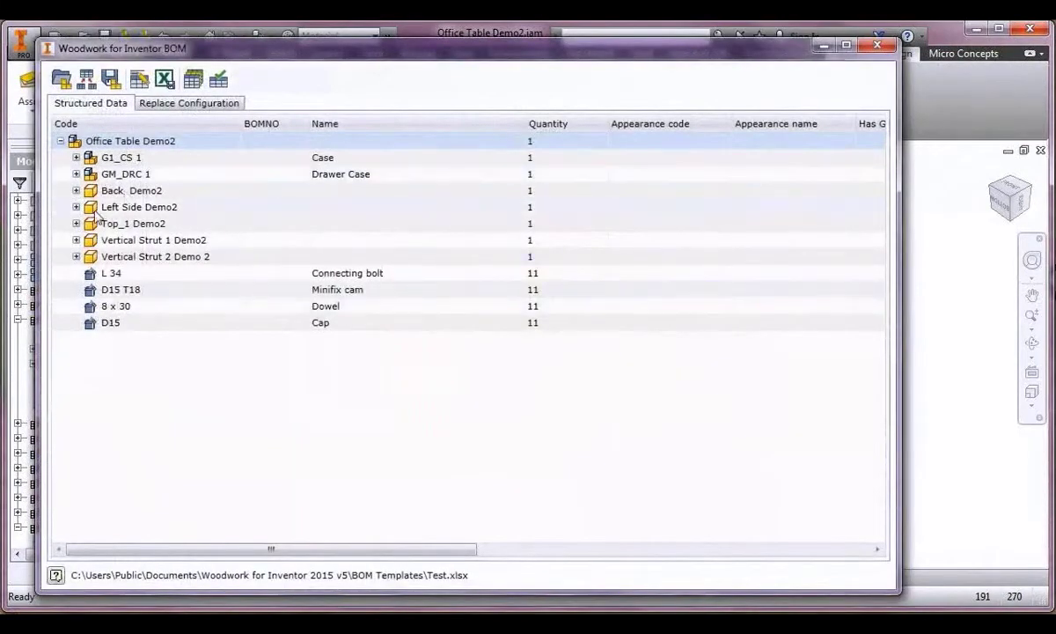
left_click(77, 159)
left_click(92, 190)
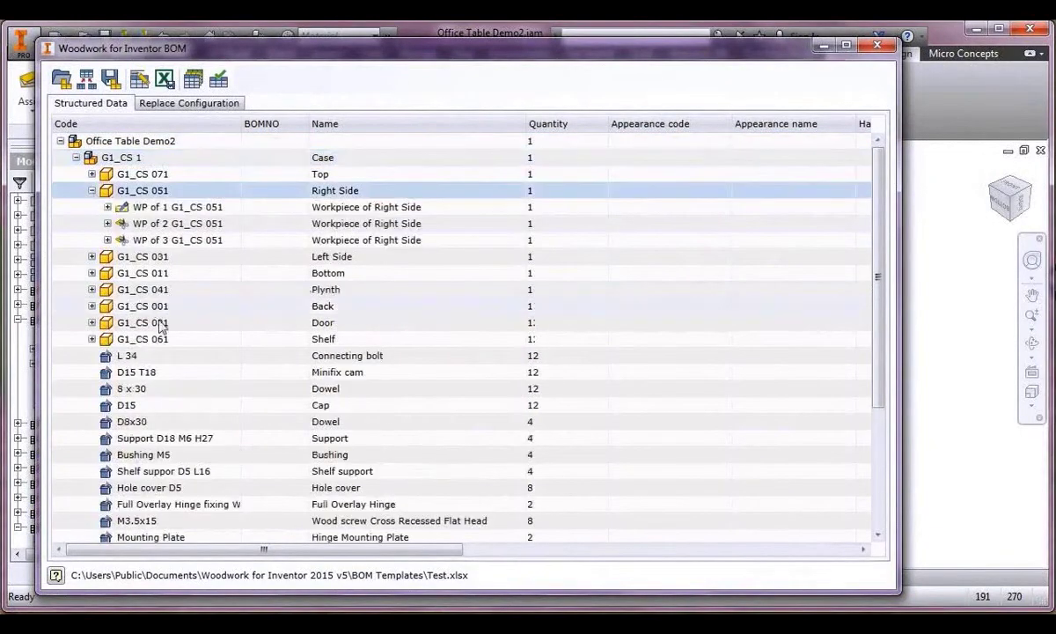
scroll(122, 406, "down", 4)
left_click(111, 471)
key("Down")
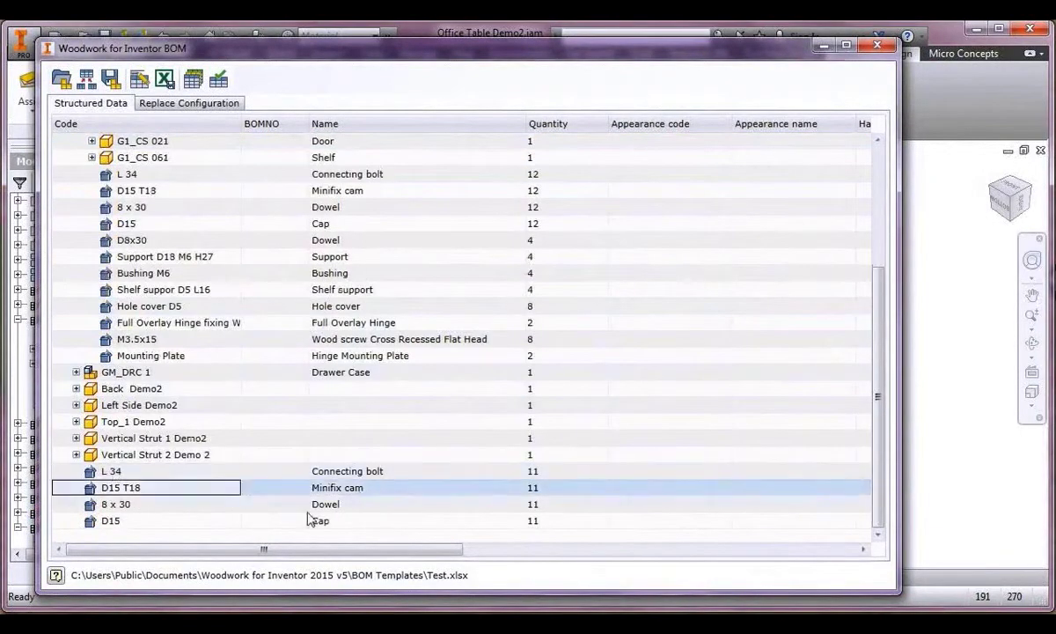
Set BOM Metric (EN).xls as the Excel template for the woodwork BOM.
left_click(344, 521)
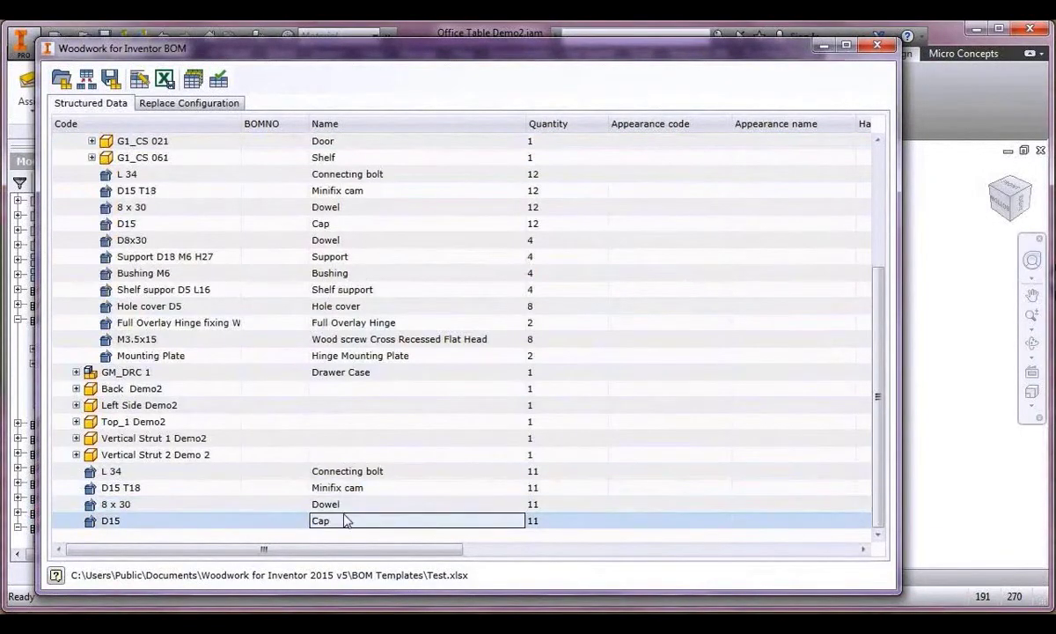
left_click(193, 81)
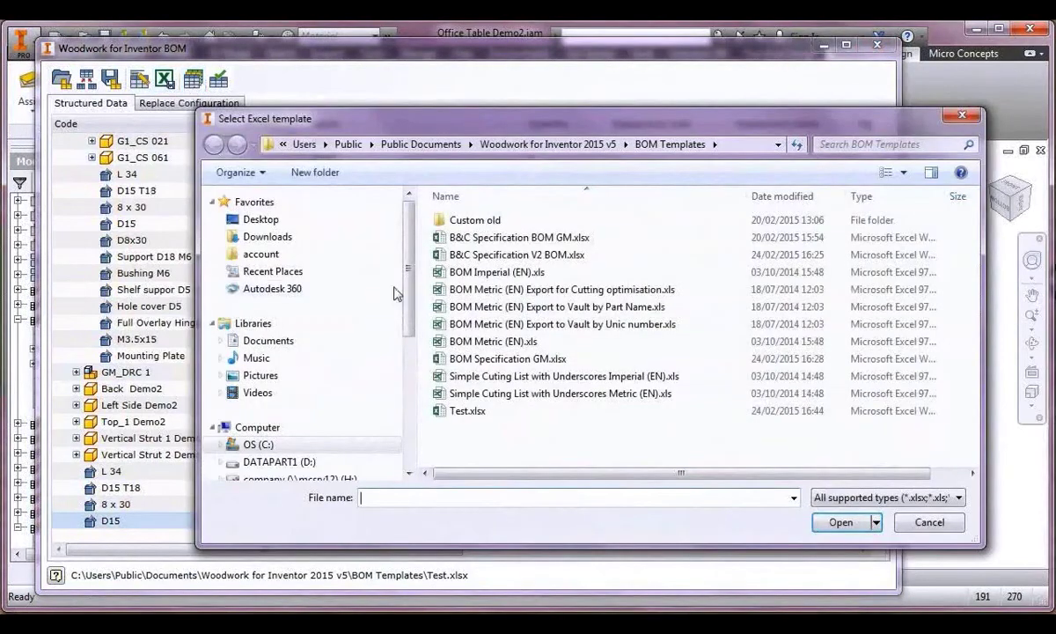
left_click(458, 342)
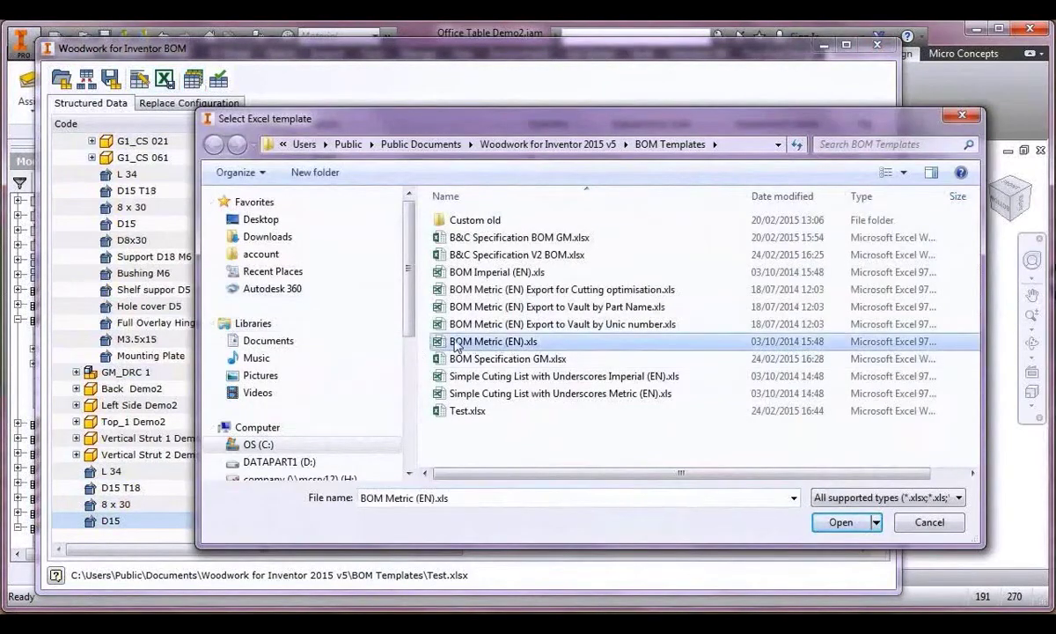
left_click(841, 522)
Export the BOM to Excel as Office Table Demo2.xls in the _Demo step 2 folder and open the exported file.
left_click(164, 79)
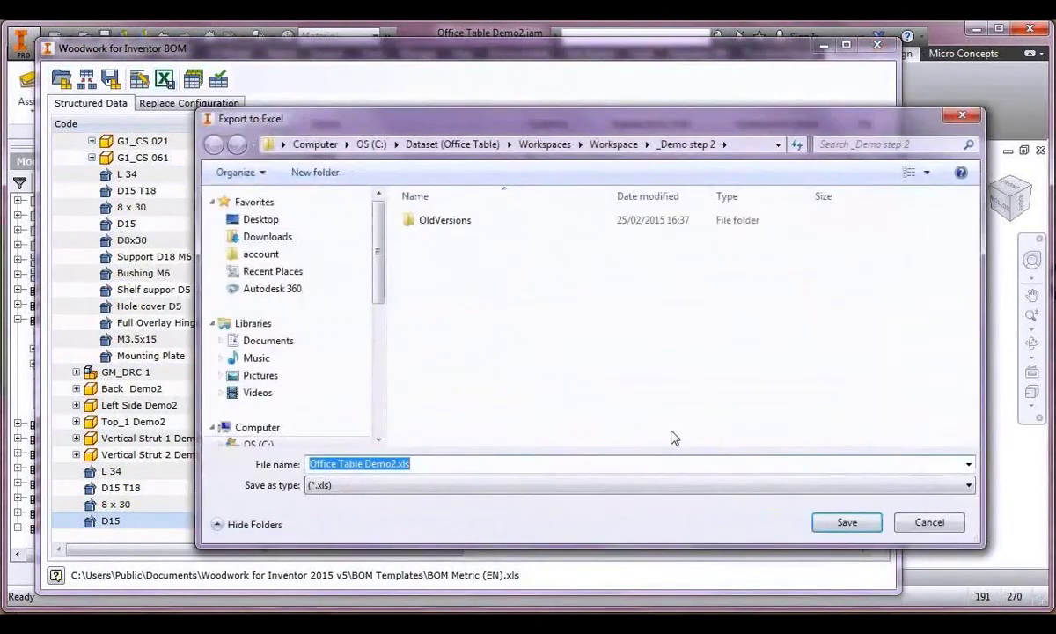
left_click(847, 523)
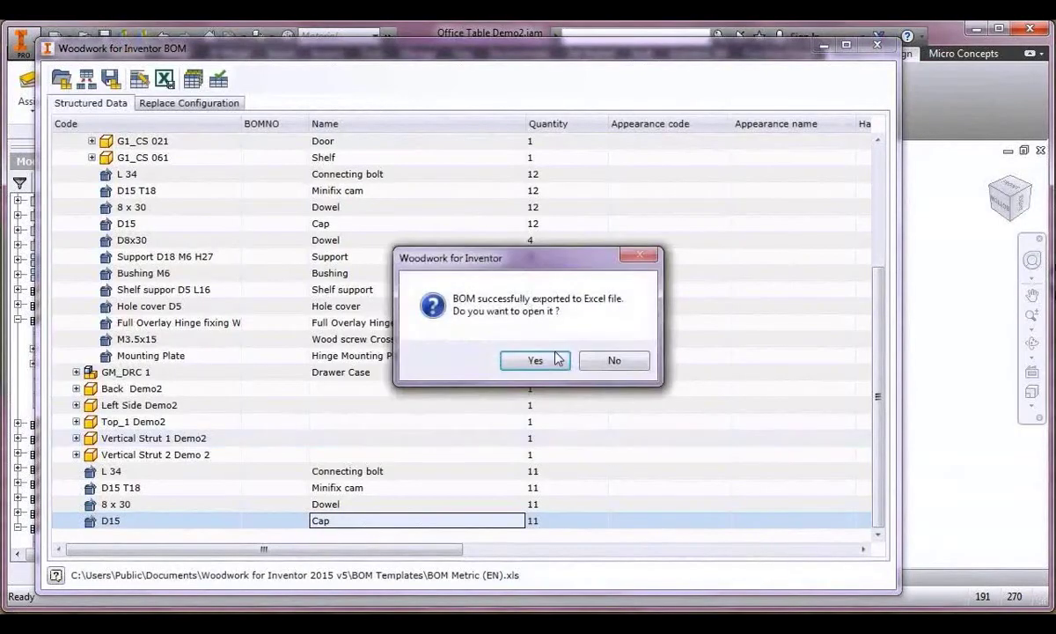
left_click(542, 361)
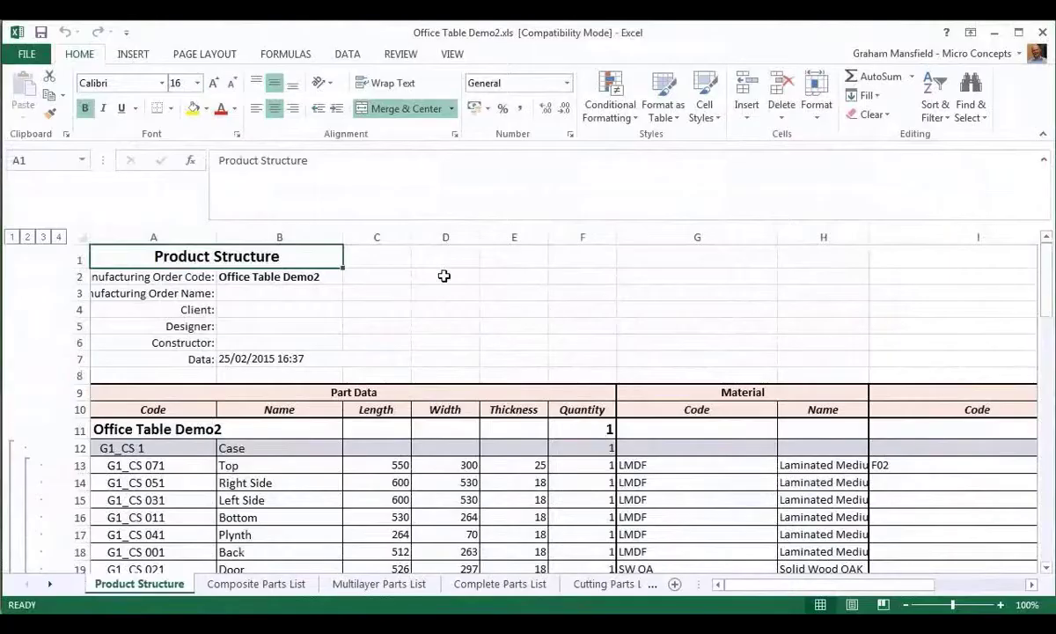
Examine the case, drawer case and hardware rows on the Product Structure sheet at 80% zoom.
scroll(232, 482, "down", 2)
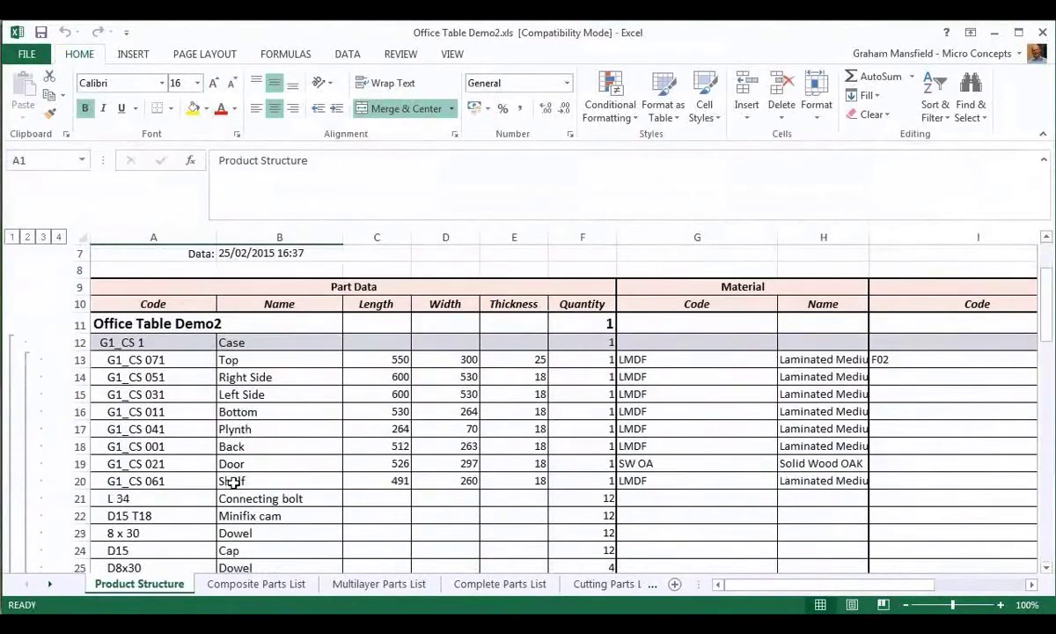
left_click(906, 605)
left_click(906, 605)
scroll(325, 500, "down", 8)
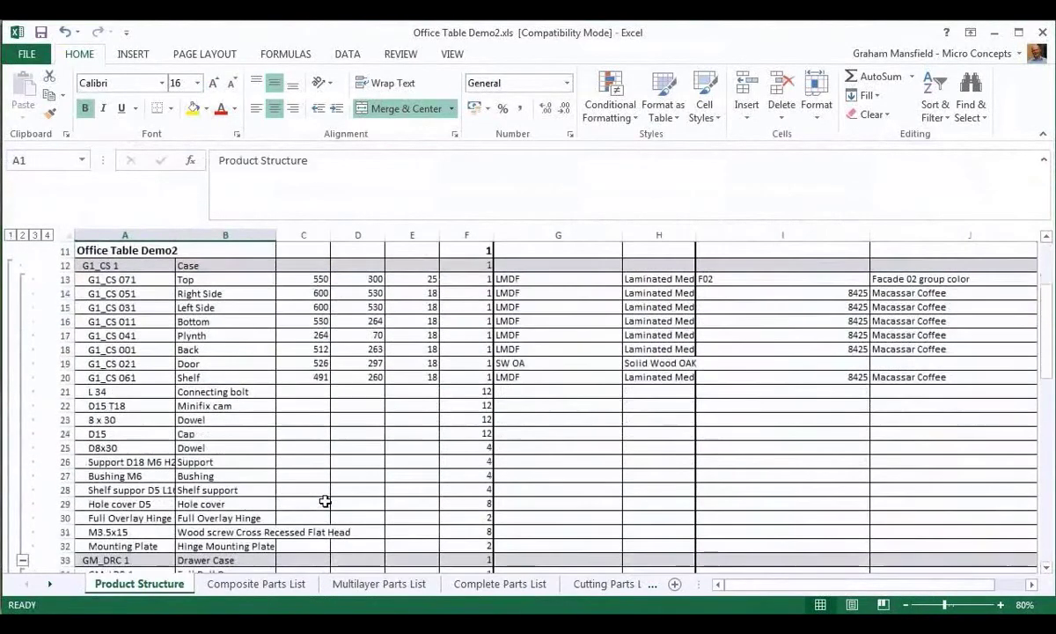
scroll(325, 500, "down", 7)
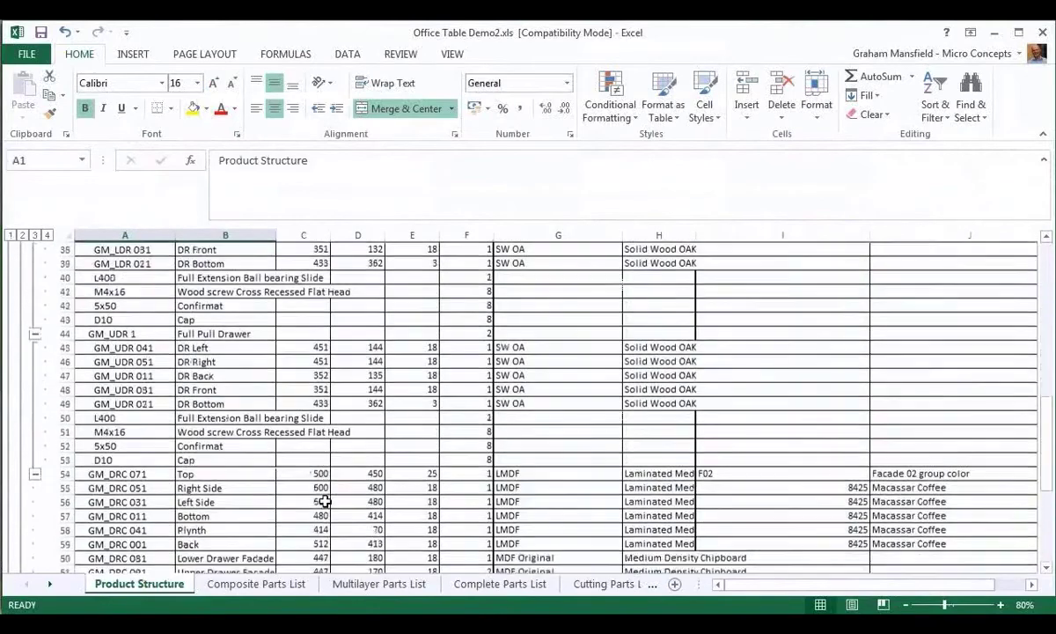
scroll(325, 500, "down", 4)
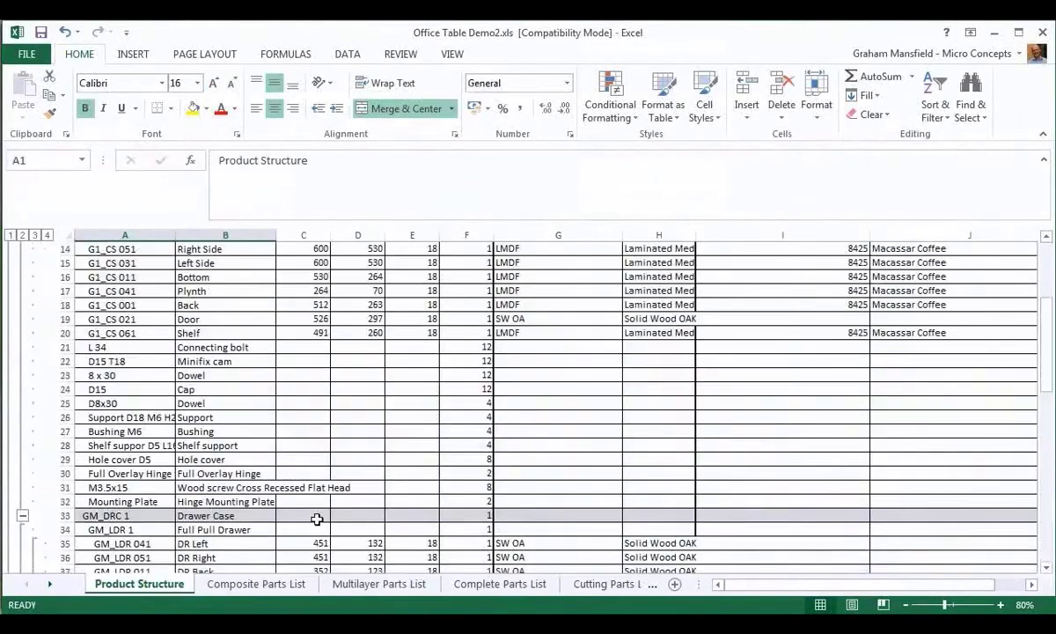
Look through the Composite, Multilayer and Complete Parts List sheets, checking the latter's part materials and dimensions.
left_click(257, 584)
left_click(379, 584)
left_click(500, 583)
scroll(602, 588, "down", 3)
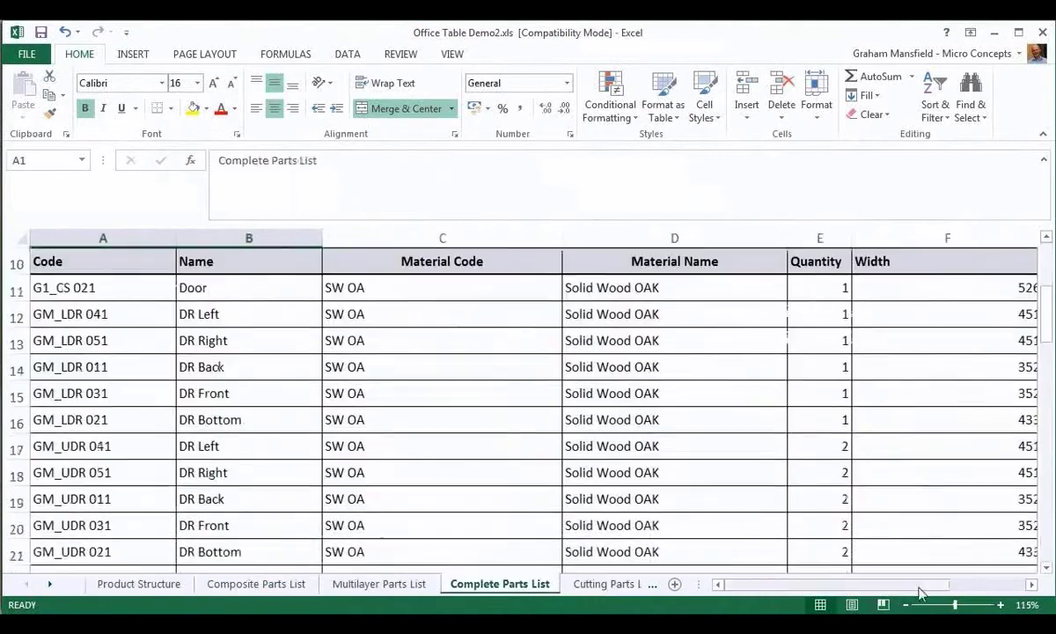
left_click(906, 605)
left_click(905, 605)
left_click(906, 605)
scroll(611, 421, "down", 2)
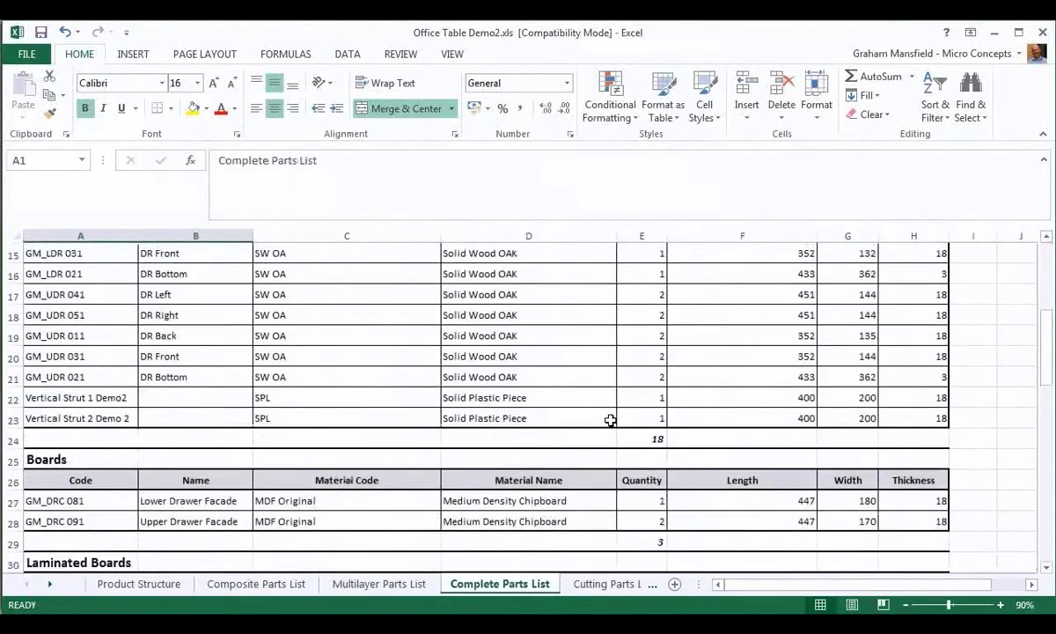
Examine the Cutting Parts List sheet at 70% zoom, including the grain, cut sizes and edge cover columns.
scroll(610, 420, "down", 5)
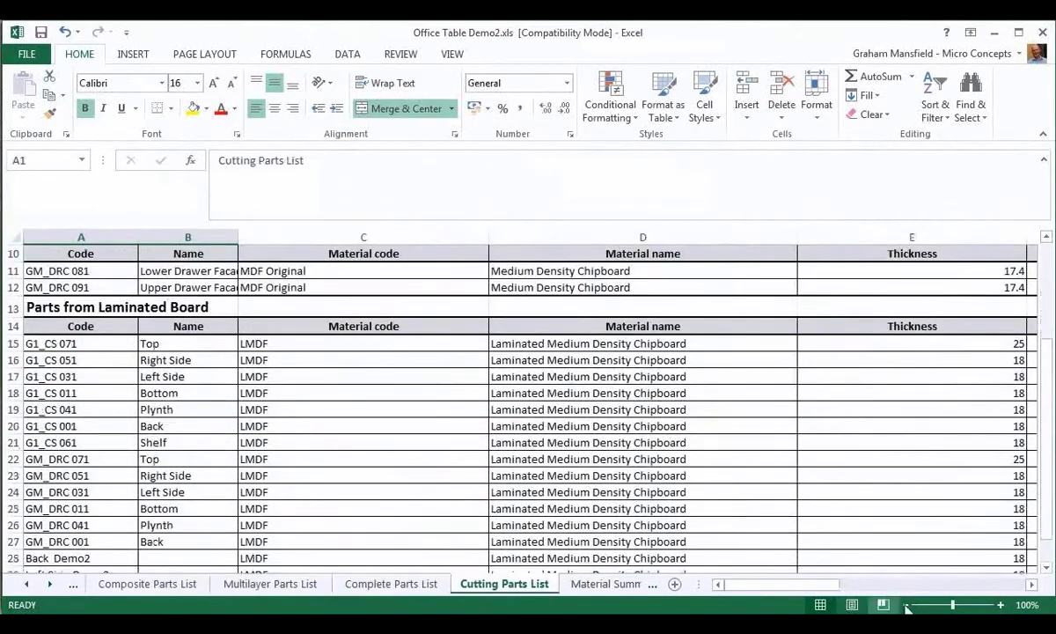
left_click(906, 606)
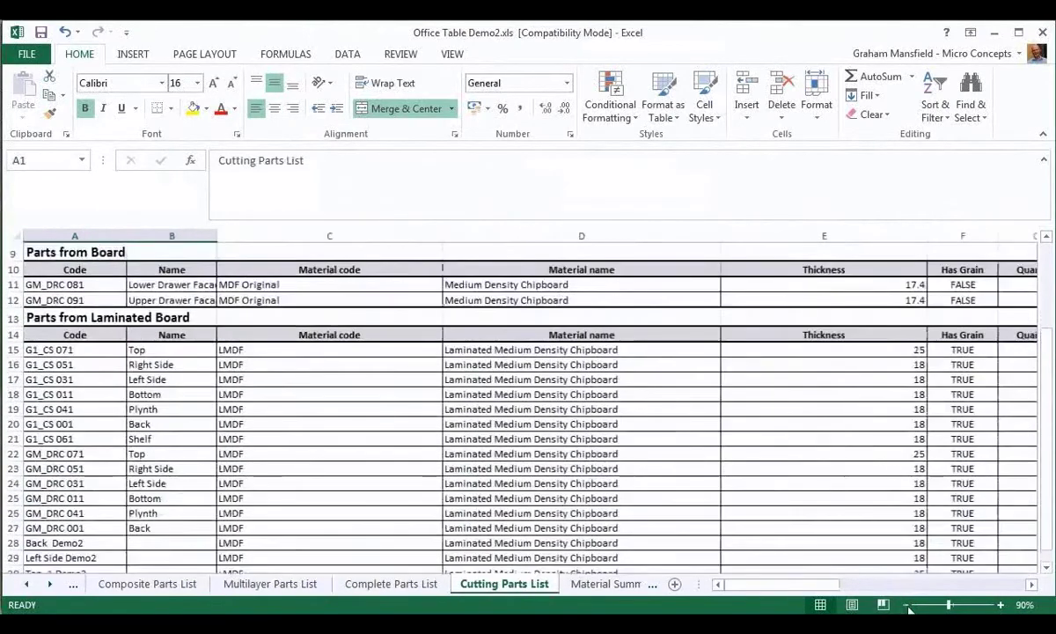
left_click(906, 606)
left_click(907, 605)
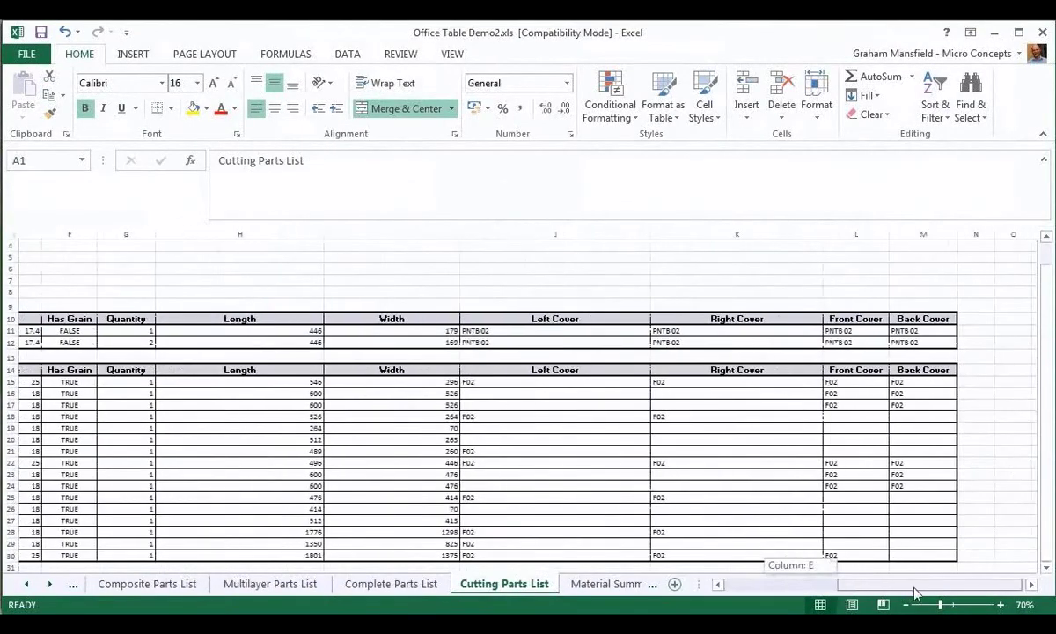
left_click_drag(913, 591, 766, 583)
Review the Material Summary and Material Sum by Products sheets down to the purchased units, and close the workbook.
left_click(620, 585)
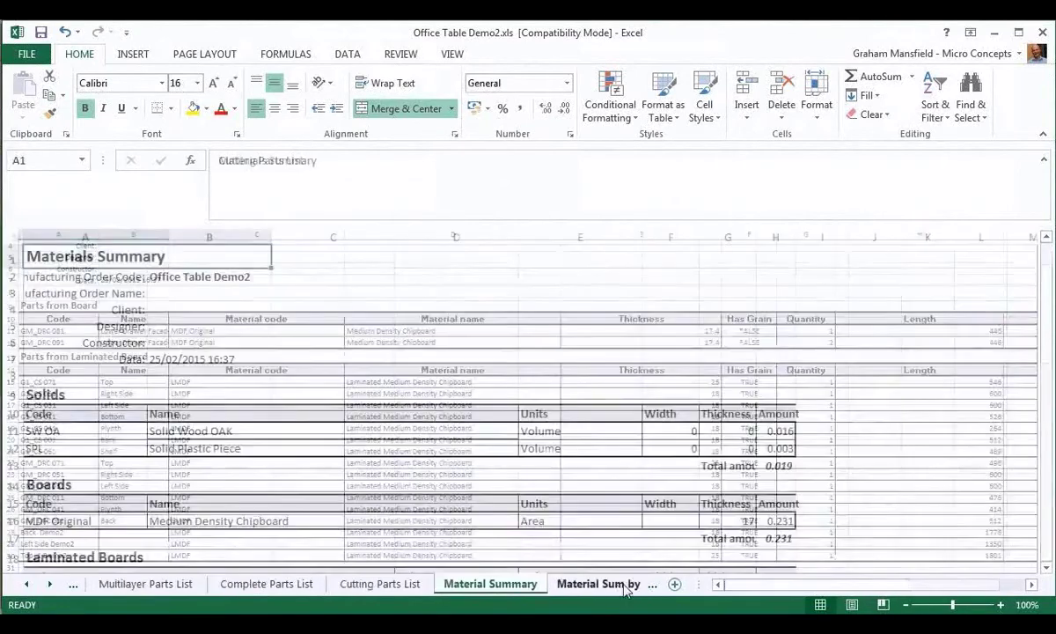
scroll(560, 402, "down", 10)
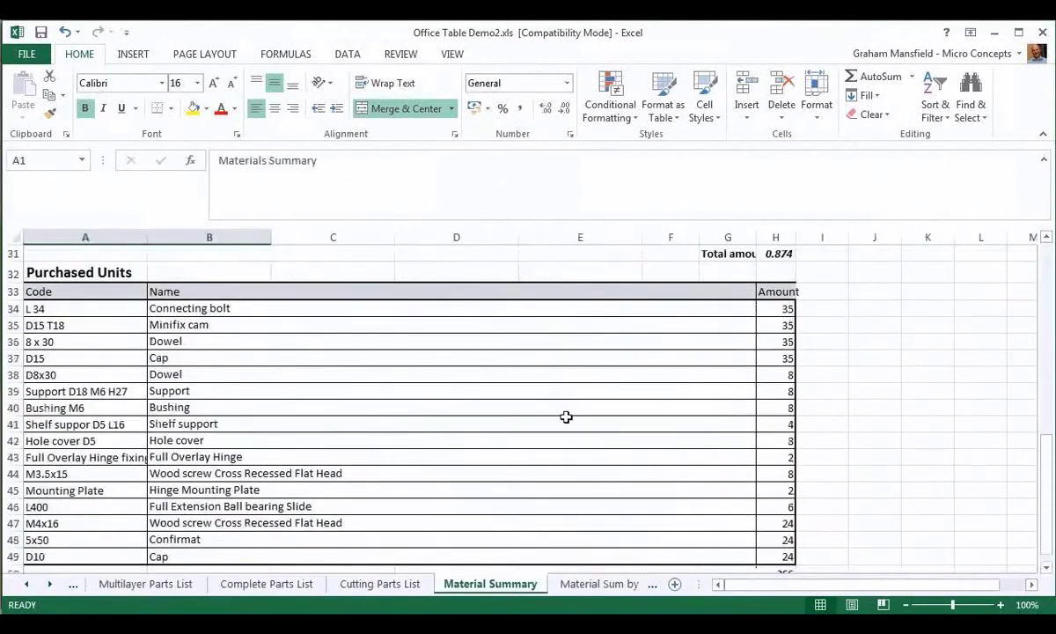
left_click(607, 585)
scroll(528, 430, "down", 3)
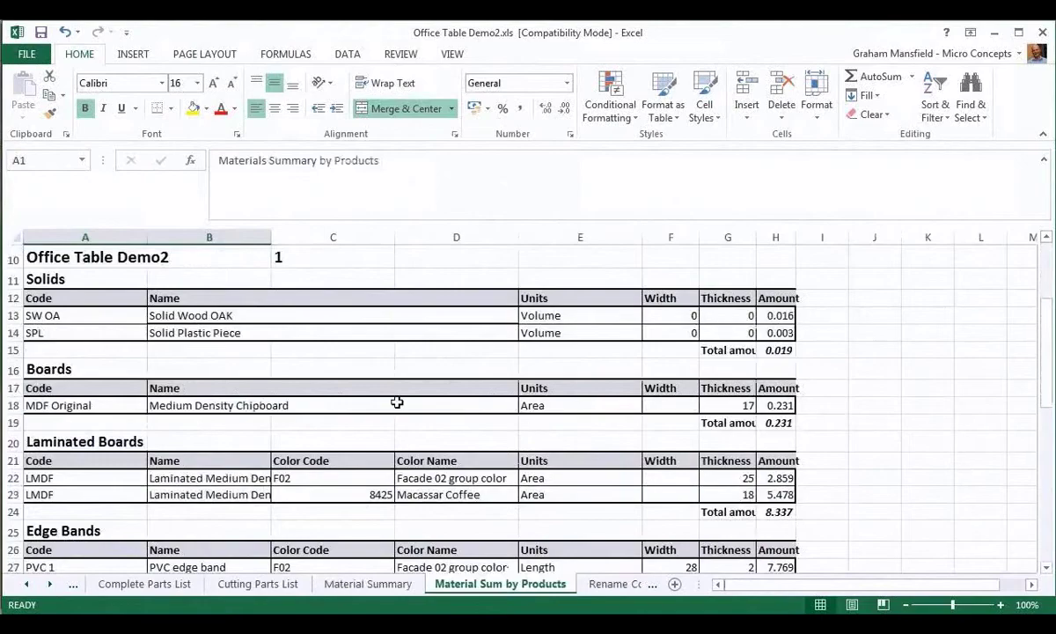
scroll(397, 402, "down", 8)
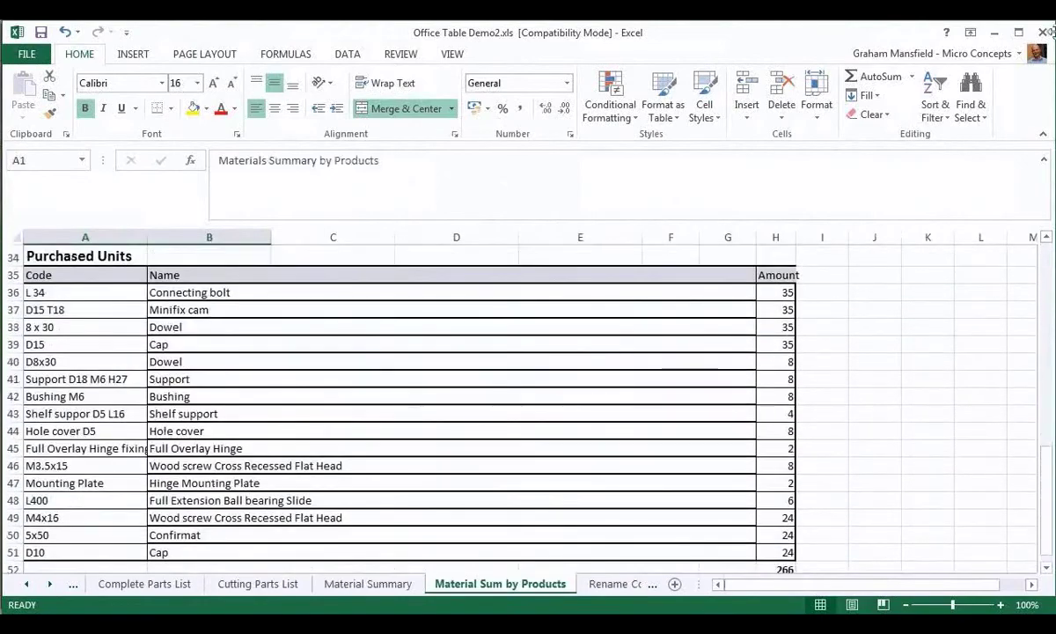
left_click(1045, 33)
Inspect the BOM header's order fields and customer section without changing them.
left_click(141, 80)
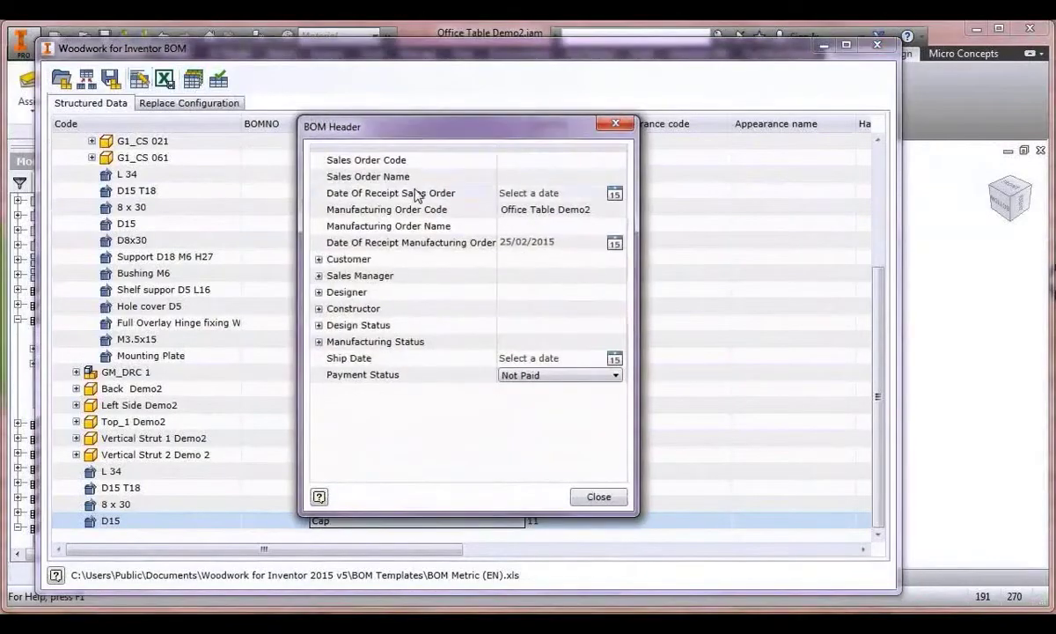
left_click(319, 259)
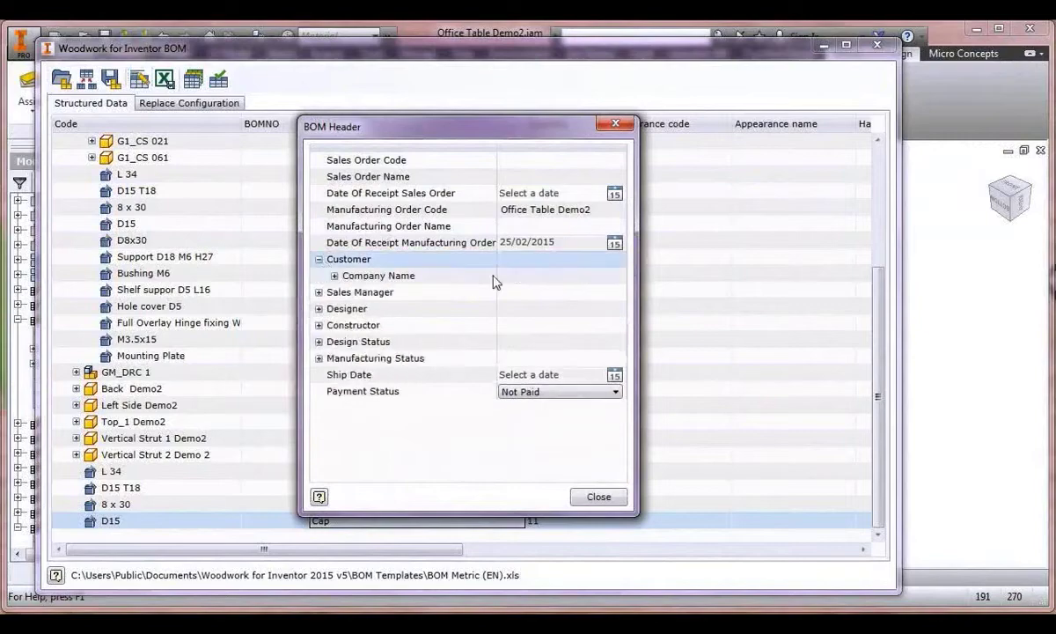
left_click(596, 497)
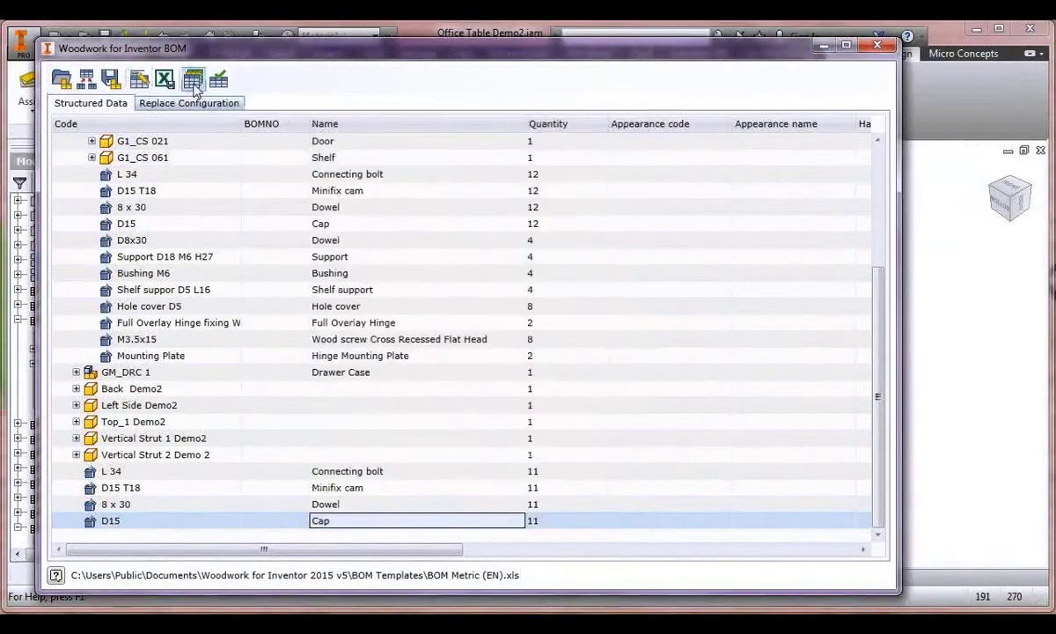
Set BOM Specification GM.xlsx as the Excel template, export the BOM as Office Table Demo2.xlsx and open it.
left_click(193, 79)
double_click(493, 359)
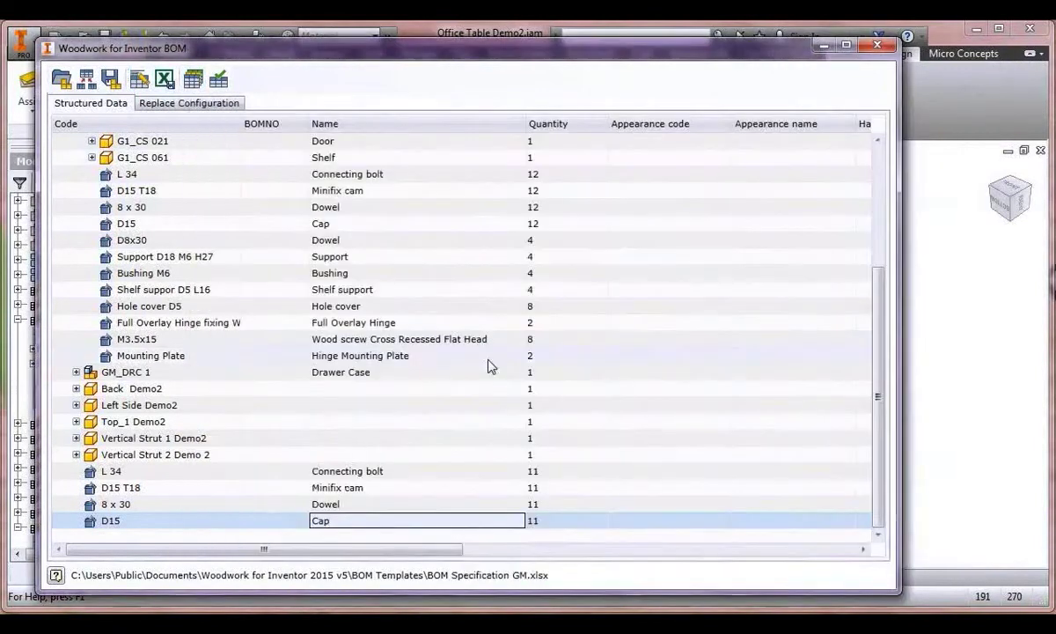
left_click(165, 79)
left_click(845, 521)
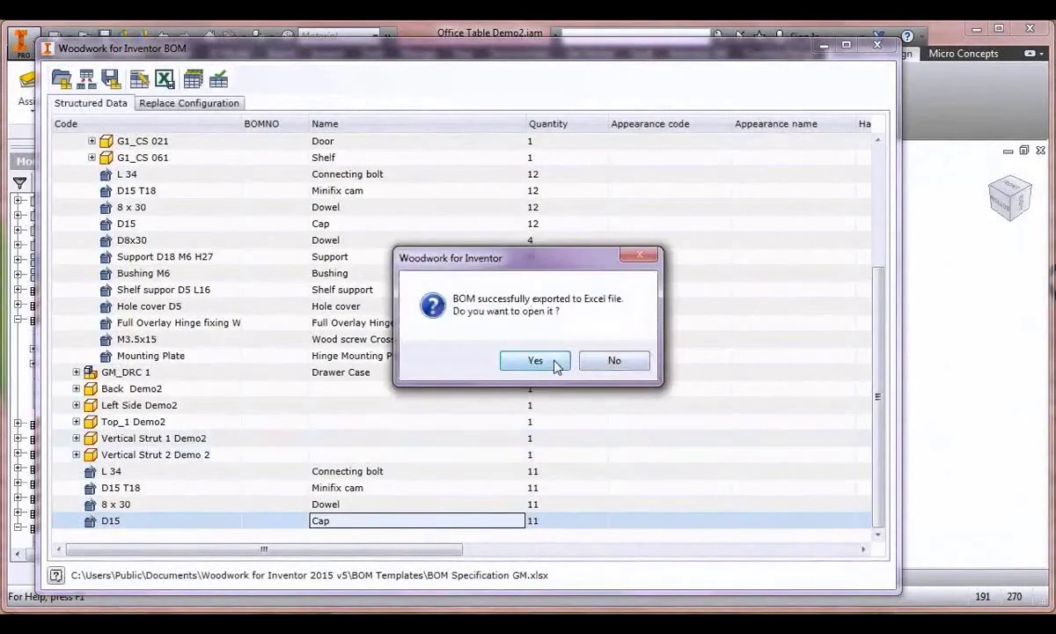
left_click(535, 357)
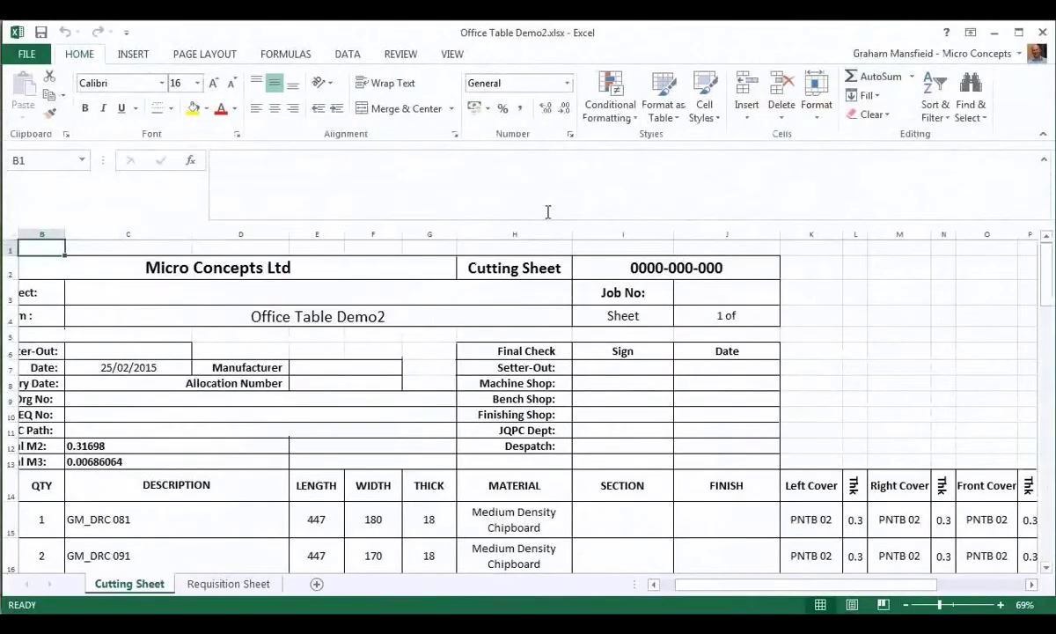
Examine the Cutting Sheet's header, part dimensions, materials and edge cover columns.
scroll(459, 330, "down", 1)
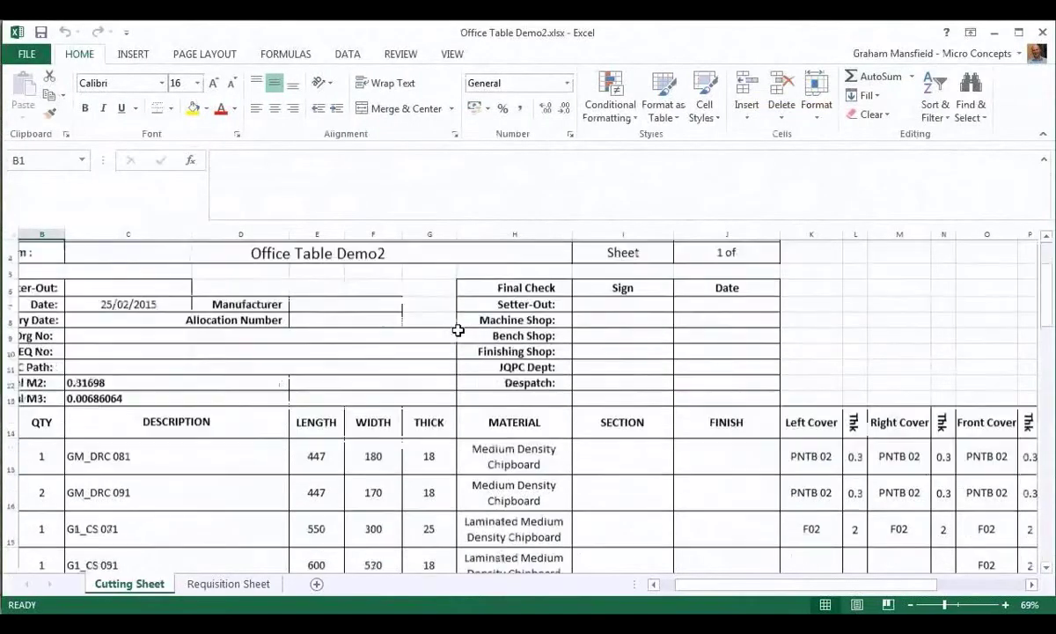
left_click_drag(707, 585, 691, 585)
scroll(488, 408, "down", 3)
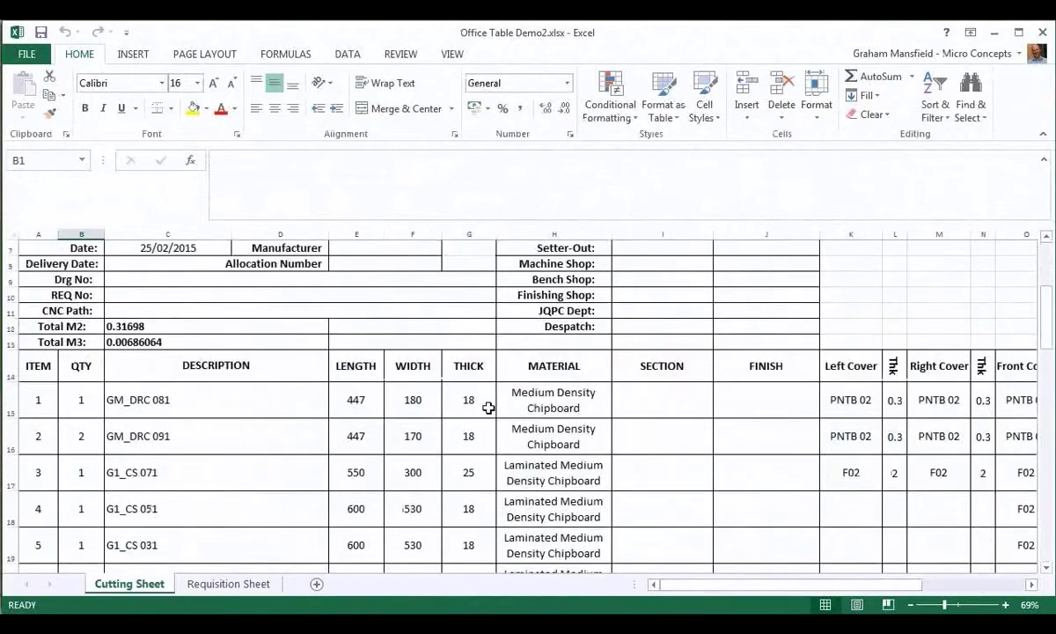
left_click_drag(684, 584, 725, 585)
scroll(725, 510, "up", 1)
scroll(531, 435, "down", 7)
scroll(677, 465, "down", 2)
scroll(677, 468, "up", 12)
Examine the Requisition Sheet's hardware quantities and descriptions at 70% zoom.
left_click(263, 588)
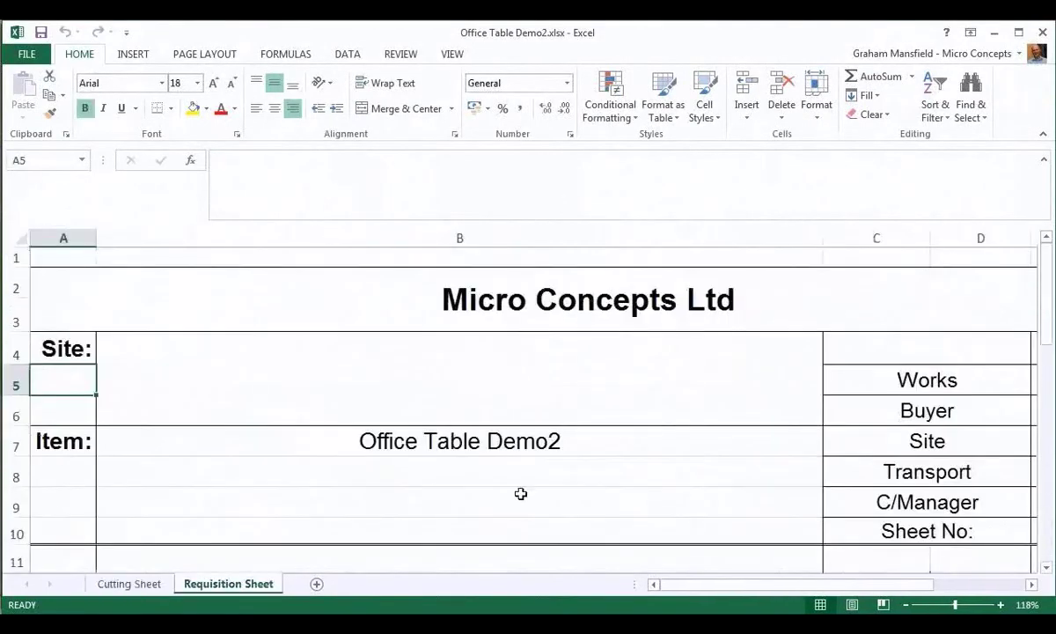
left_click(907, 606)
left_click(907, 606)
left_click(906, 606)
left_click(907, 606)
left_click(907, 605)
scroll(436, 402, "down", 1)
scroll(437, 400, "down", 4)
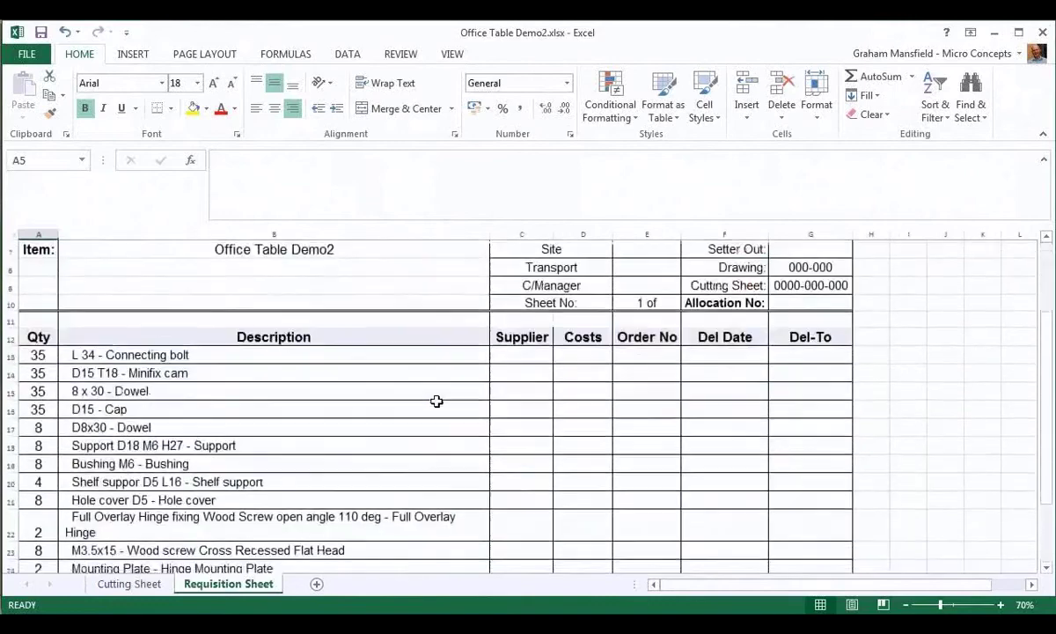
scroll(437, 401, "up", 1)
scroll(436, 401, "up", 4)
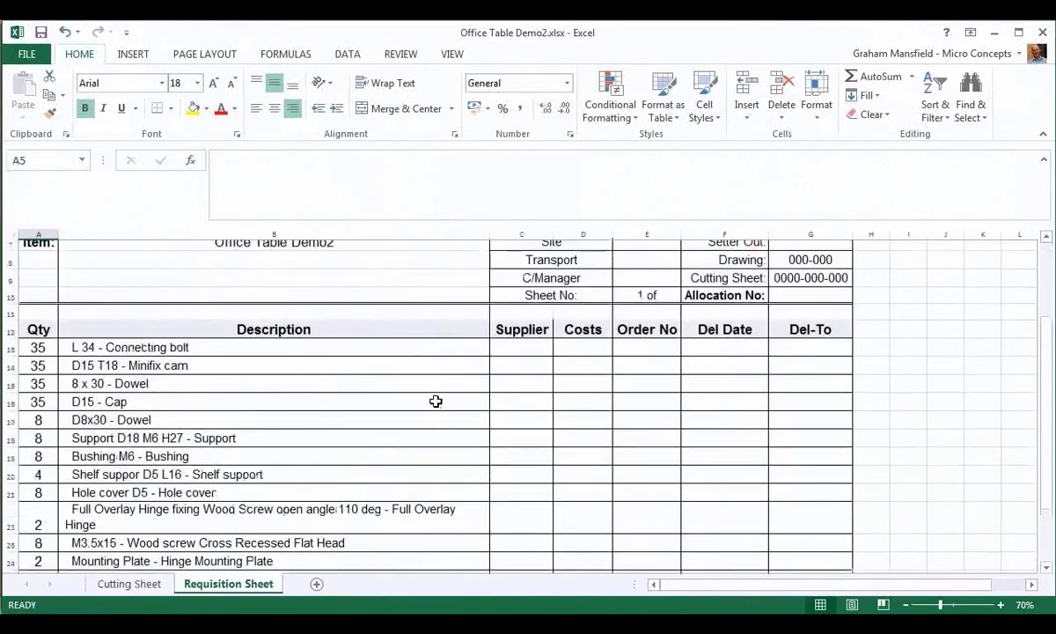
Close the exported workbook and the Woodwork BOM window to return to the office table assembly.
left_click(1043, 32)
left_click(526, 336)
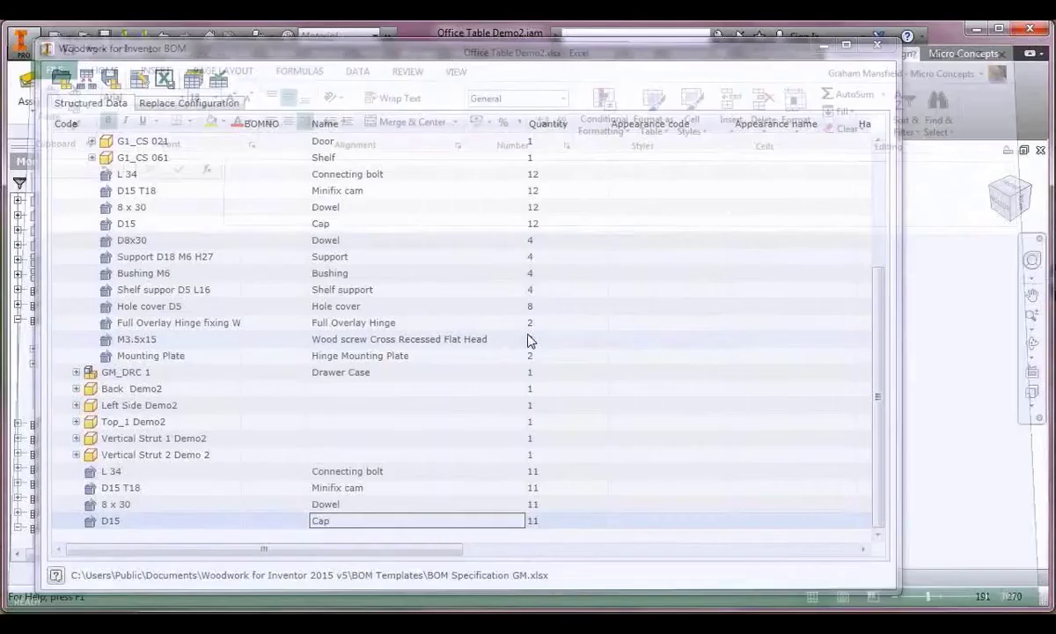
left_click(883, 47)
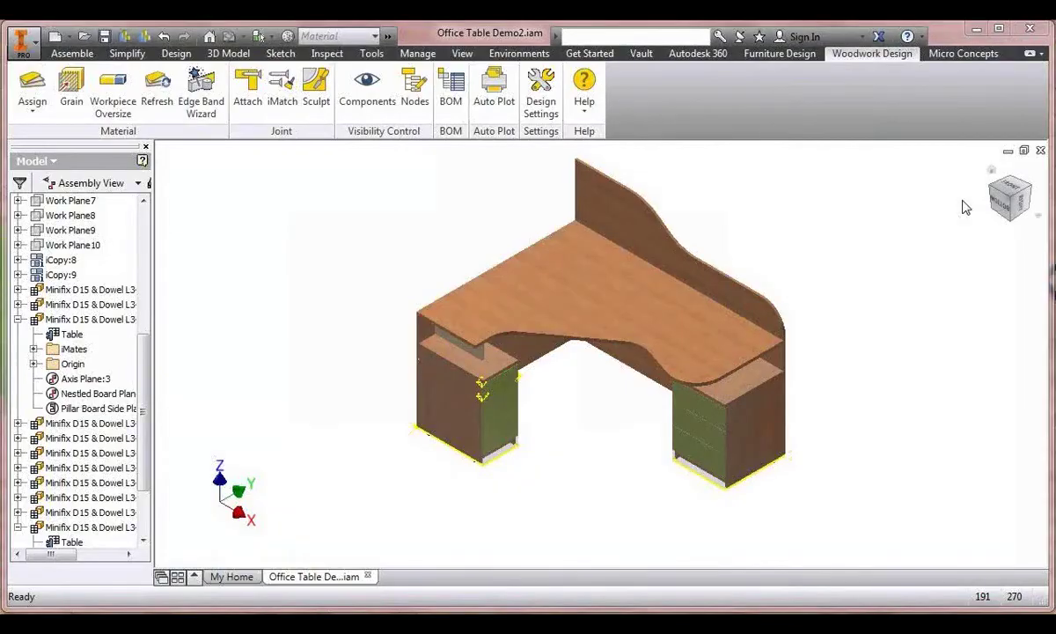
Turn on the visibility of the user work planes in the office table assembly.
scroll(528, 203, "up", 3)
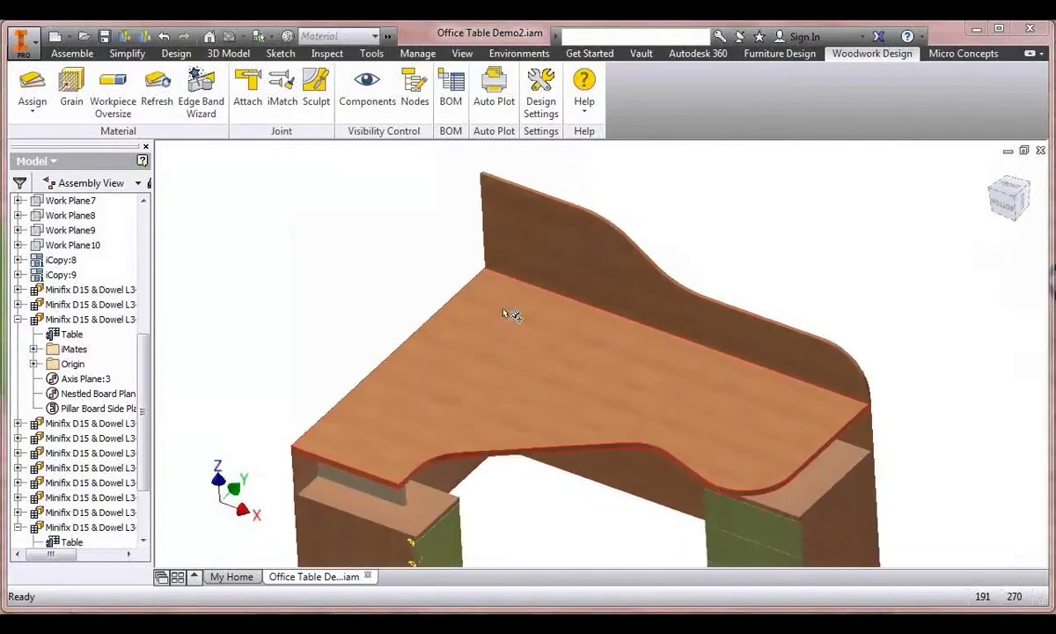
middle_click_drag(507, 314, 526, 273, "shift")
left_click(462, 53)
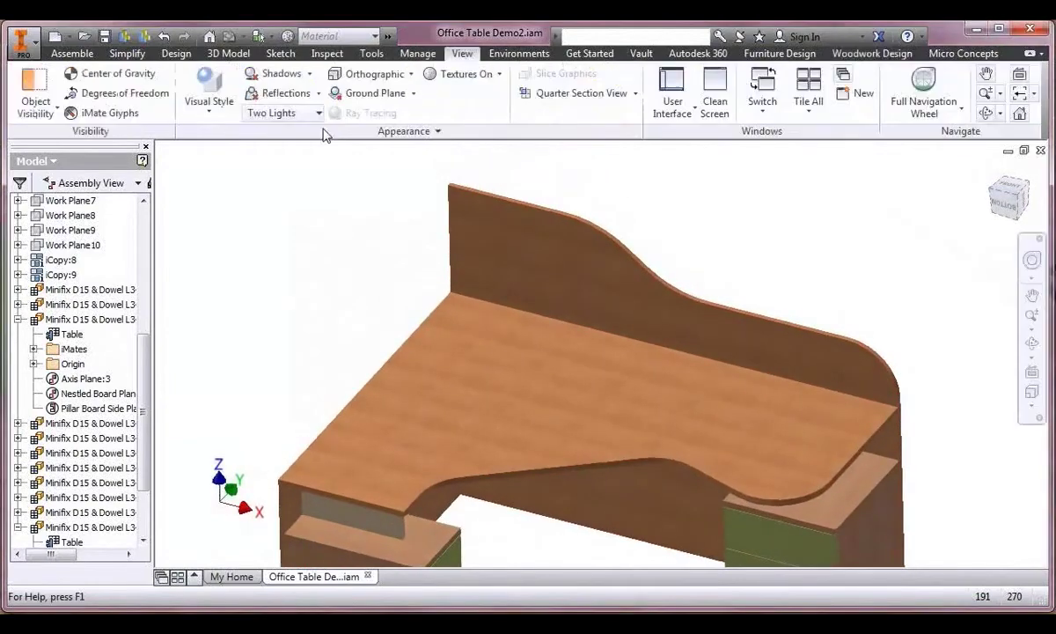
left_click(36, 104)
left_click(44, 214)
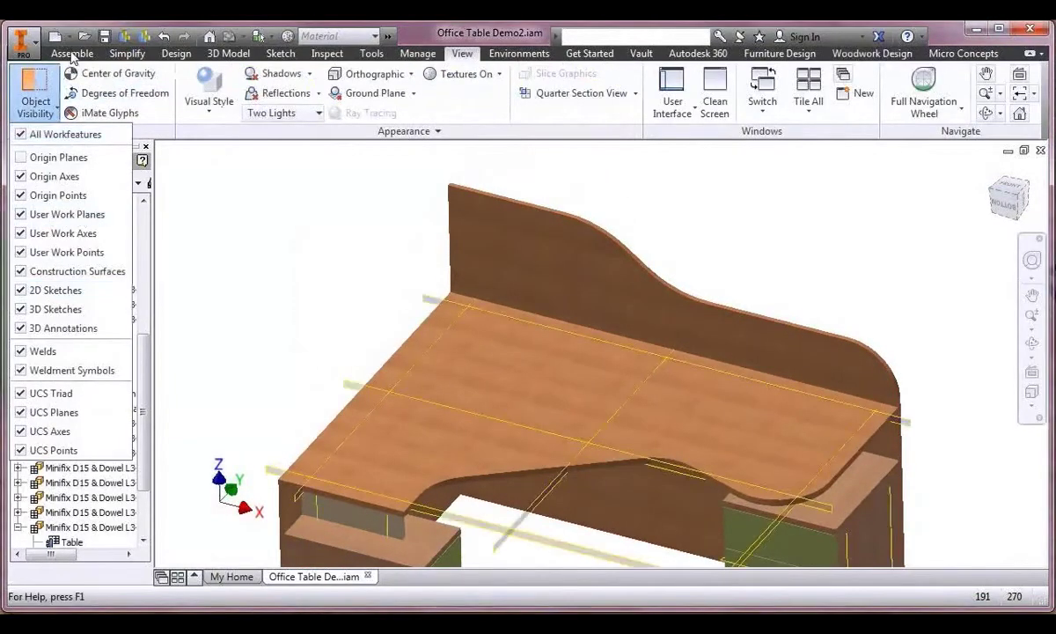
Create a work plane offset -200 mm from the table top's left side face.
left_click(71, 53)
left_click(525, 81)
scroll(417, 355, "up", 2)
middle_click_drag(463, 276, 387, 266, "shift")
scroll(237, 269, "up", 4)
left_click(234, 267)
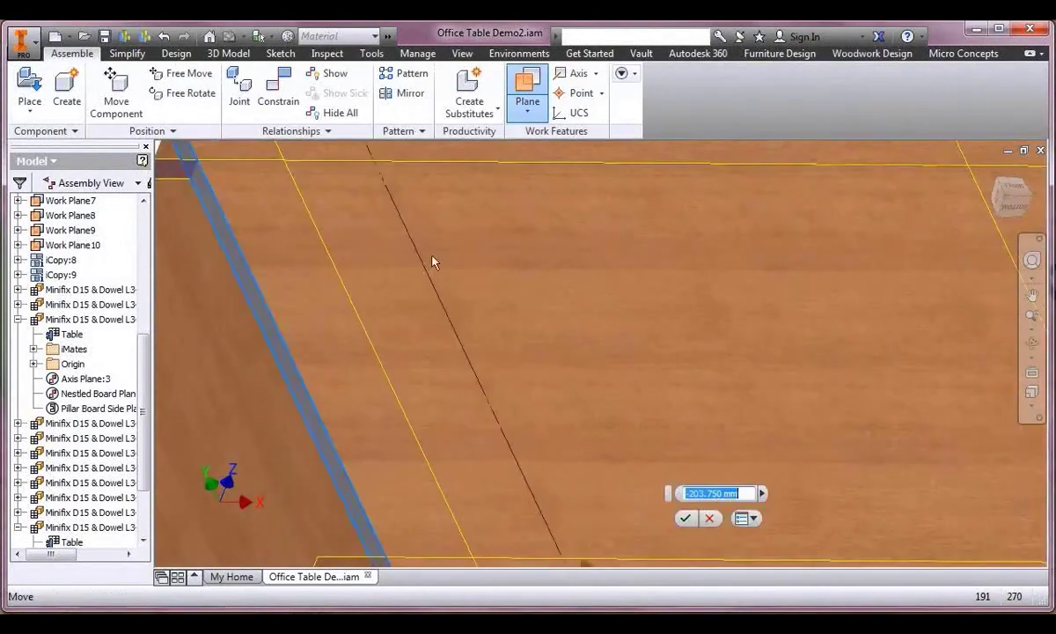
type("-200")
key("Return")
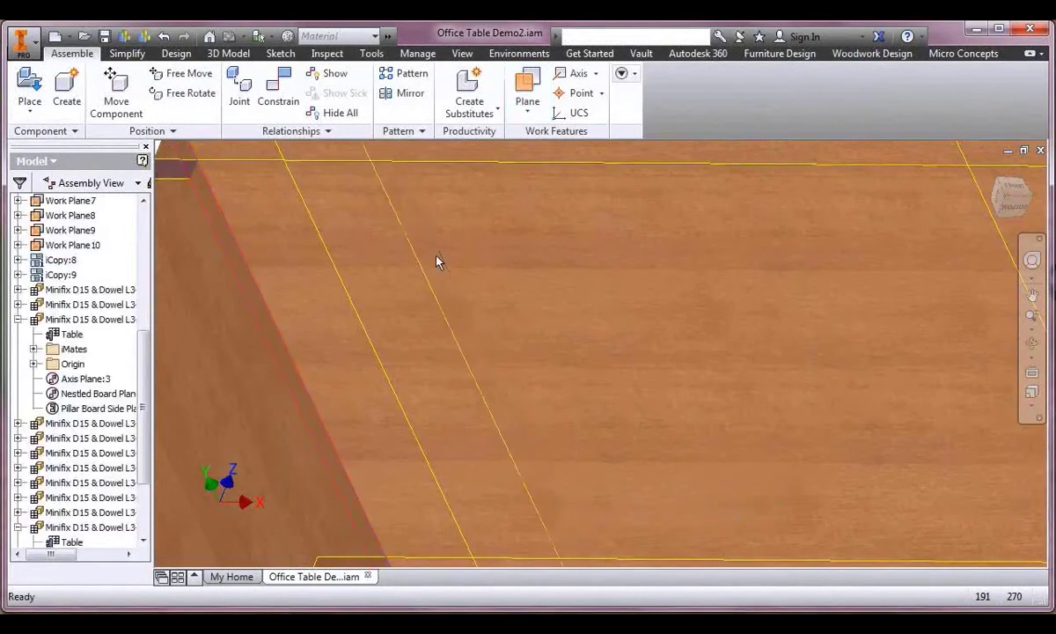
Create a second work plane offset -200 mm from the back panel's face.
scroll(434, 256, "down", 4)
middle_click_drag(432, 259, 190, 276, "shift")
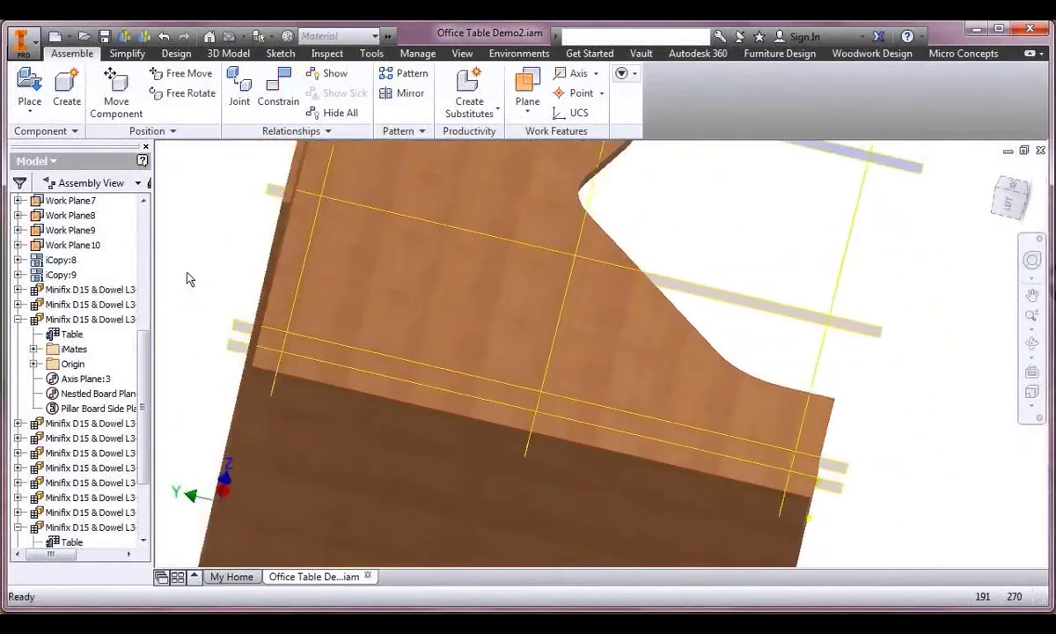
middle_click_drag(274, 271, 254, 283, "shift")
key("]")
left_click(319, 235)
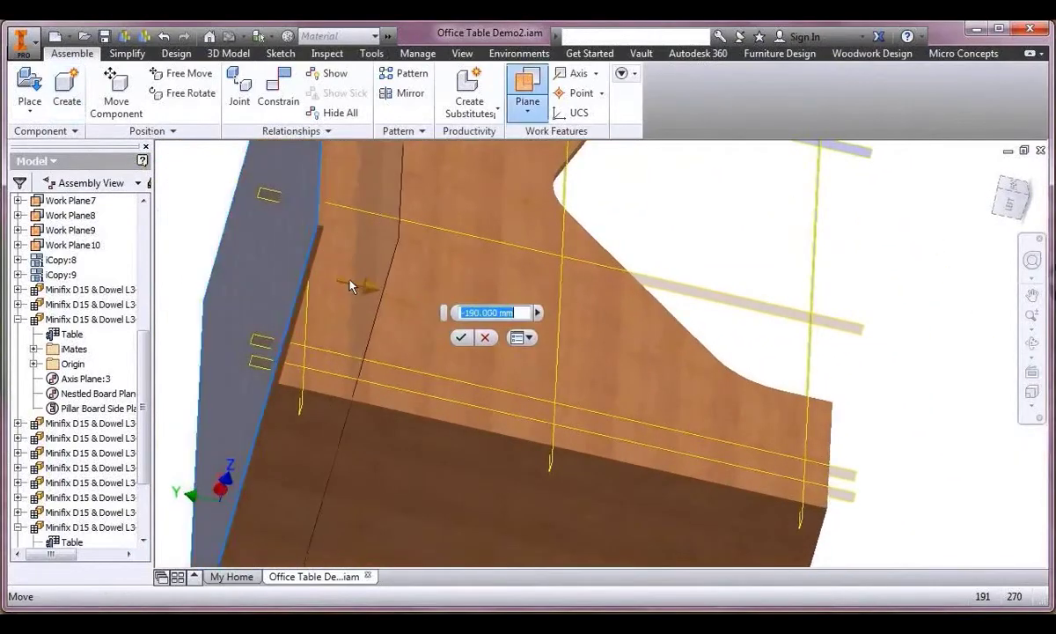
type("-200")
key("Return")
mouse_move(355, 286)
middle_mouse_down("shift")
mouse_move(382, 313)
mouse_move(365, 291)
middle_mouse_up("shift")
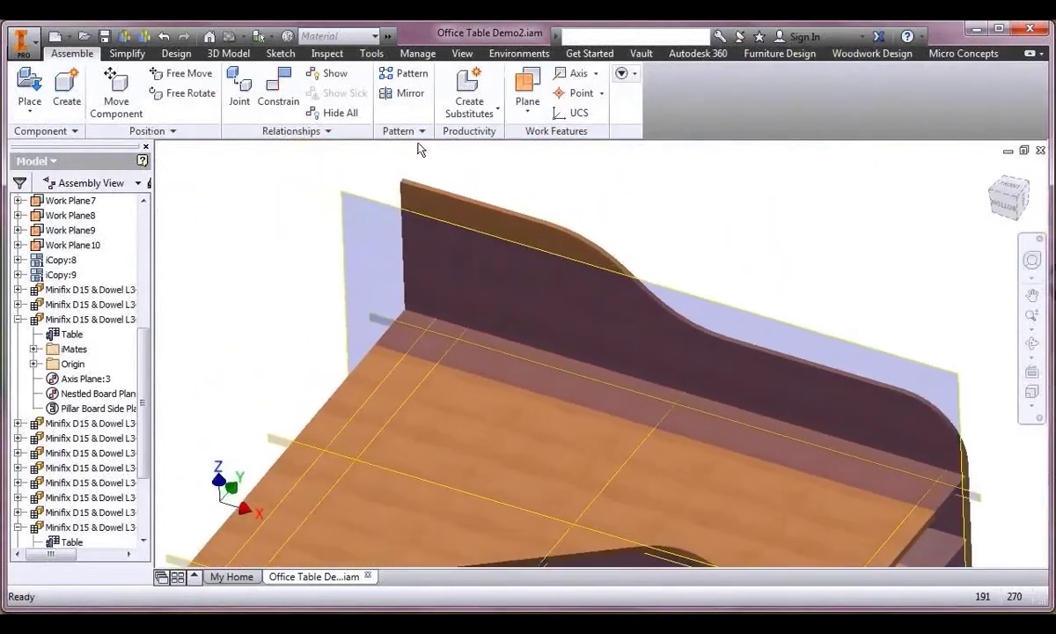
Load Power USB Dock.ipt from the library's USB Power folder into the Attach command.
left_click_drag(872, 54, 872, 54)
left_click(872, 54)
left_click(248, 91)
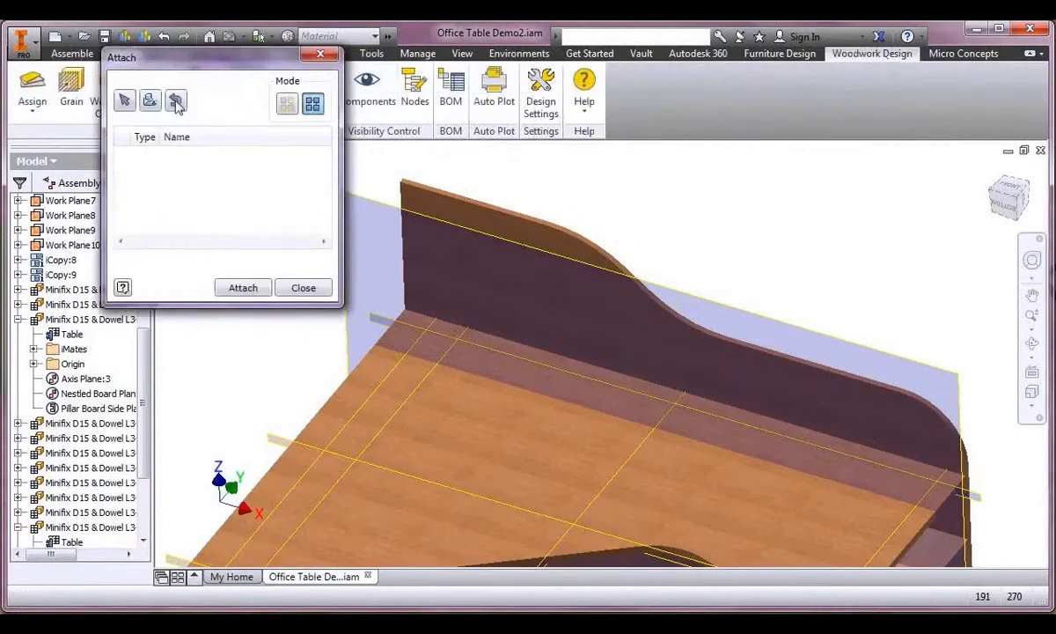
left_click(149, 100)
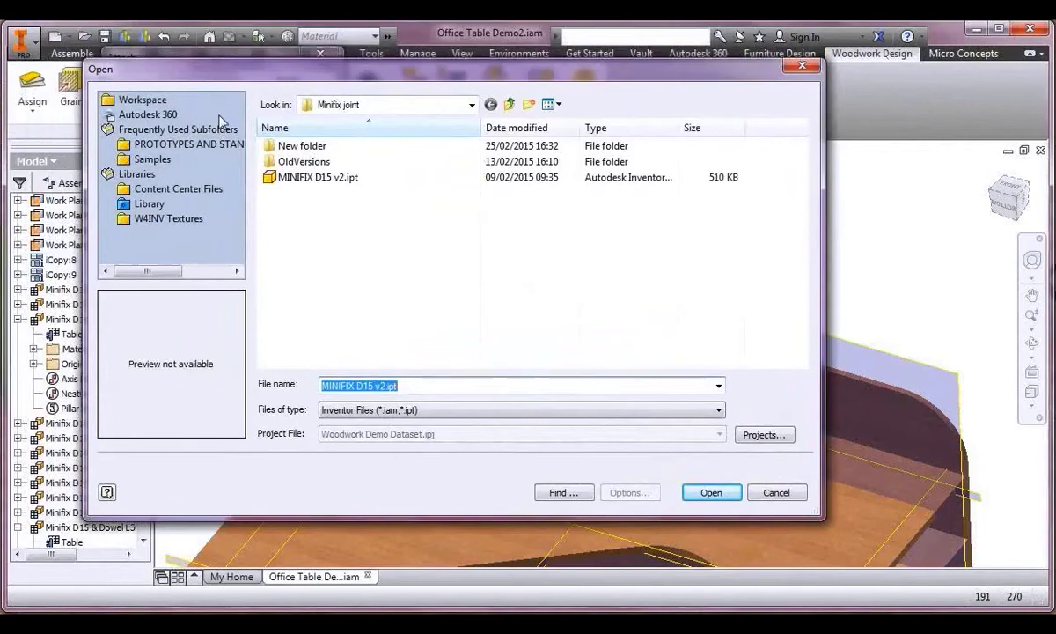
left_click(147, 204)
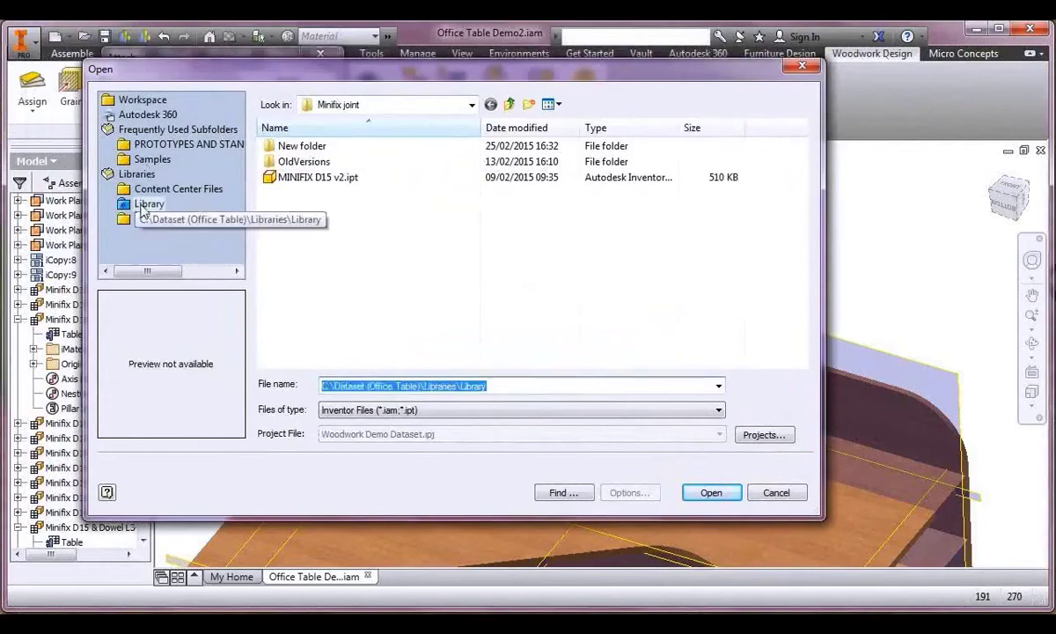
double_click(278, 146)
double_click(278, 146)
left_click(278, 146)
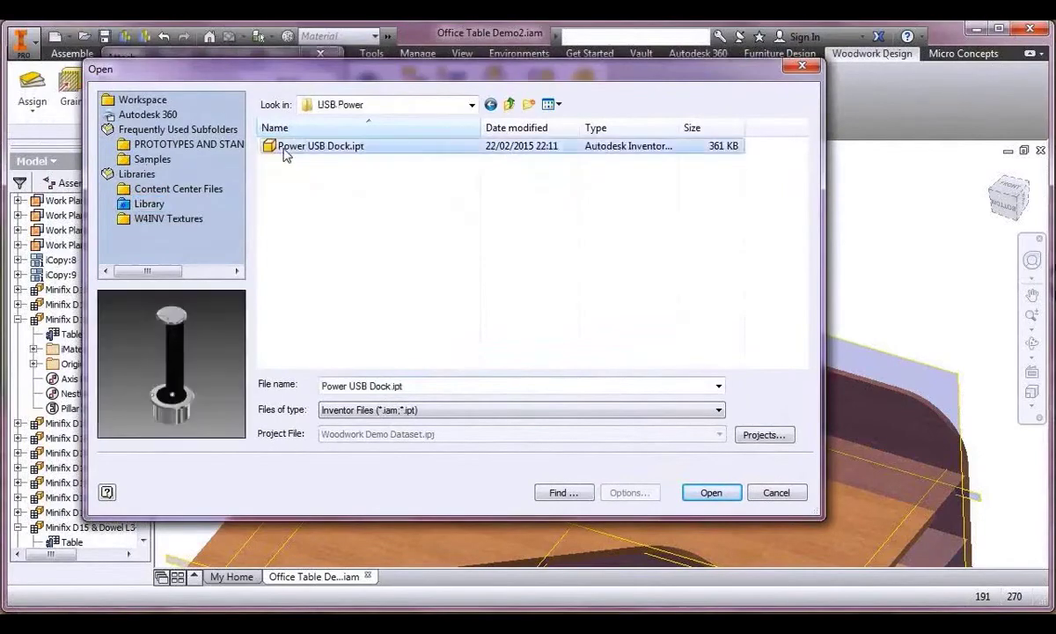
left_click(726, 495)
Attach the dock to the table top's face, matching its socket front face and align plane to the two new offset work planes.
left_click(442, 365)
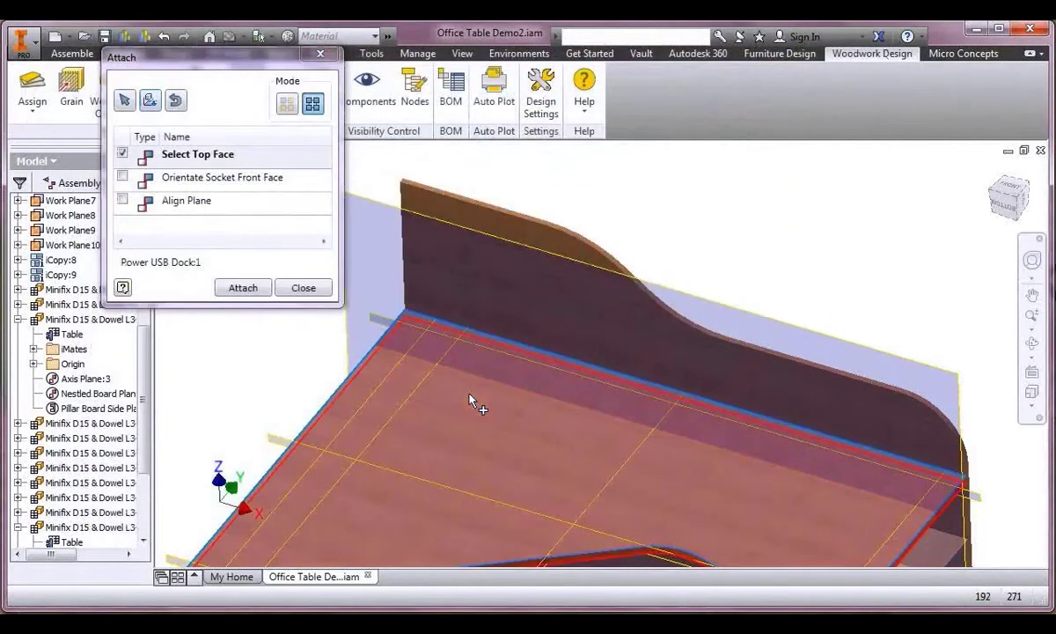
left_click(262, 178)
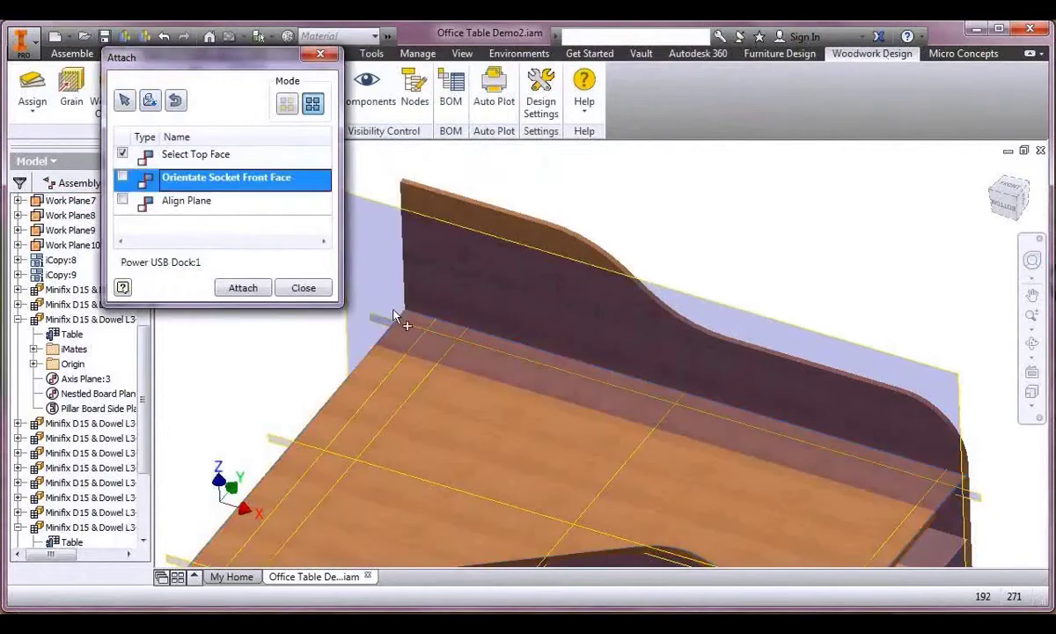
left_click(385, 204)
left_click(253, 204)
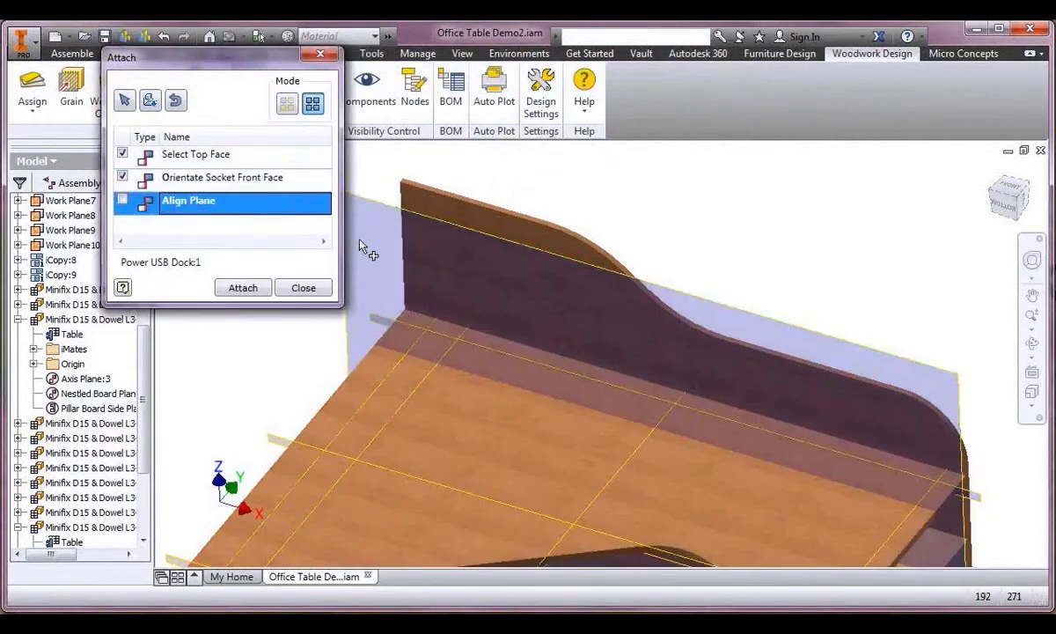
left_click(433, 374)
left_click(248, 287)
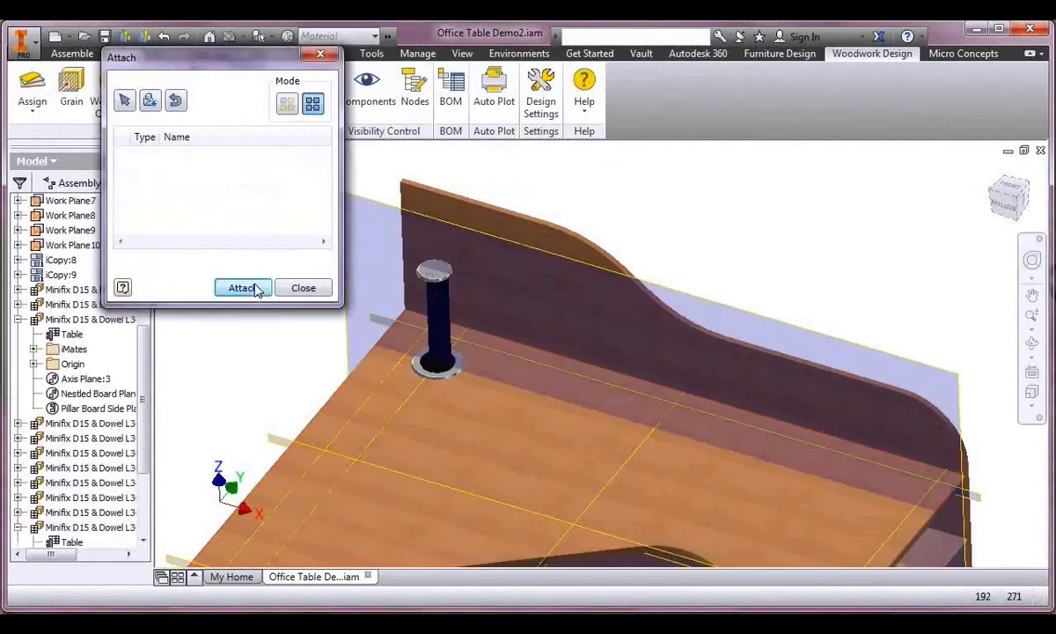
left_click(312, 289)
Turn off the visibility of the user work planes in the office table assembly.
left_click(462, 53)
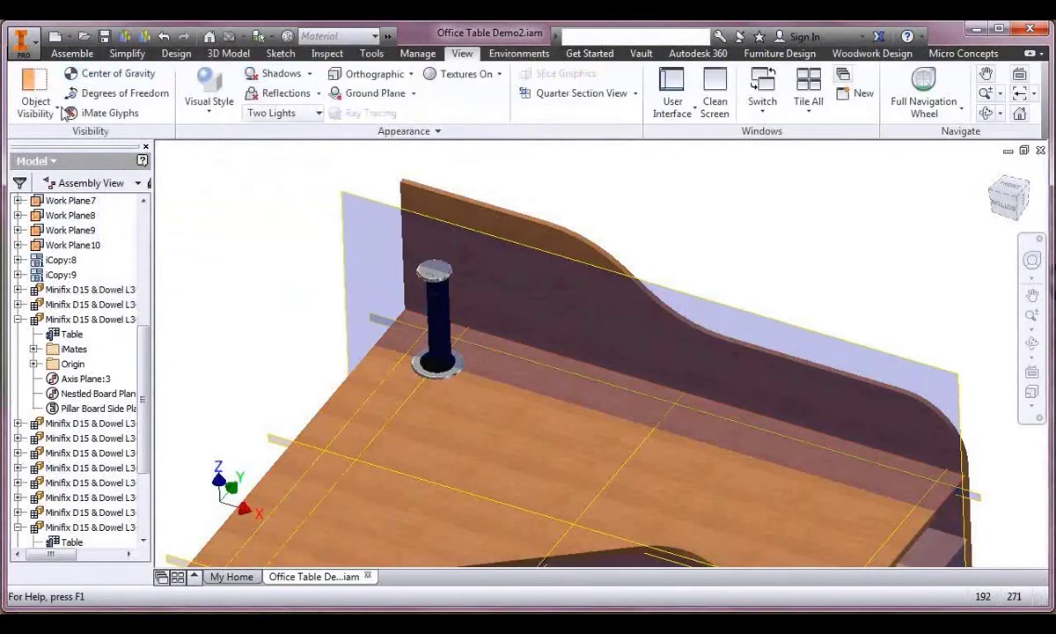
left_click(35, 96)
left_click(46, 220)
key("F5")
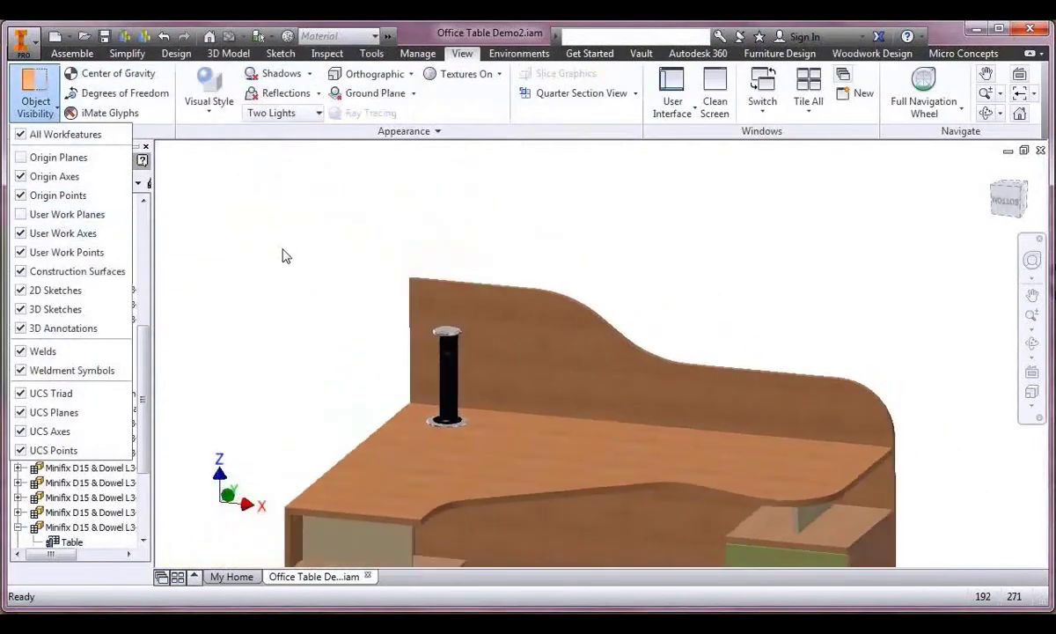
middle_click_drag(283, 260, 369, 334, "shift")
scroll(370, 334, "up", 1)
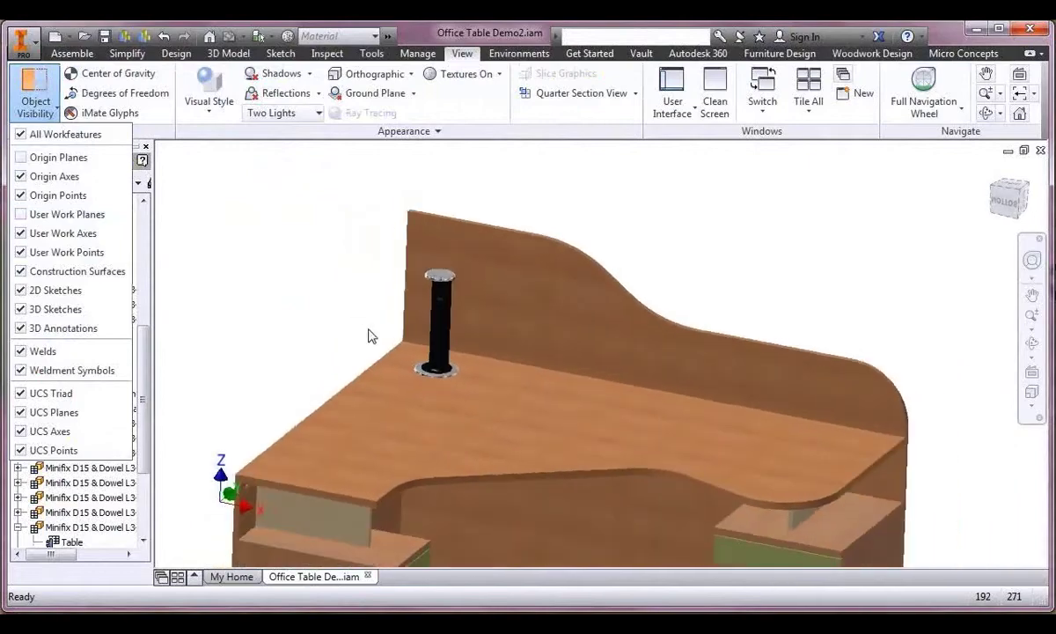
Open the Vertical Strut 2 part to view it before sculpting, and return to the office table assembly.
right_click(348, 493)
left_click(377, 464)
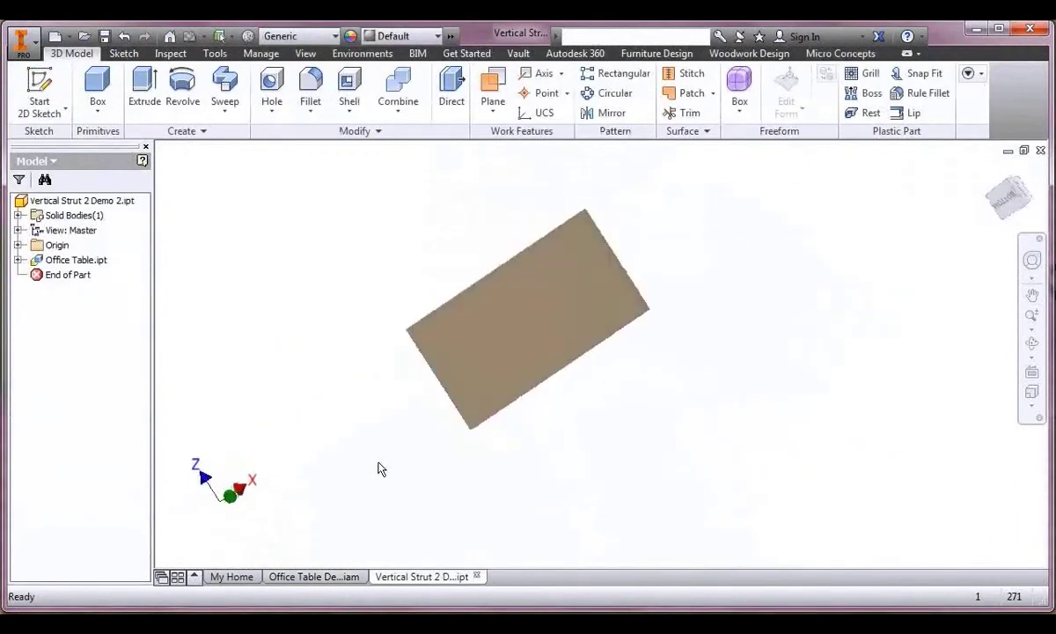
left_click(322, 577)
Sculpt the attached joints and hardware into the assembly's parts with both Woodwork Parts and Inventor Parts enabled, and close the Sculpt command.
left_click(872, 53)
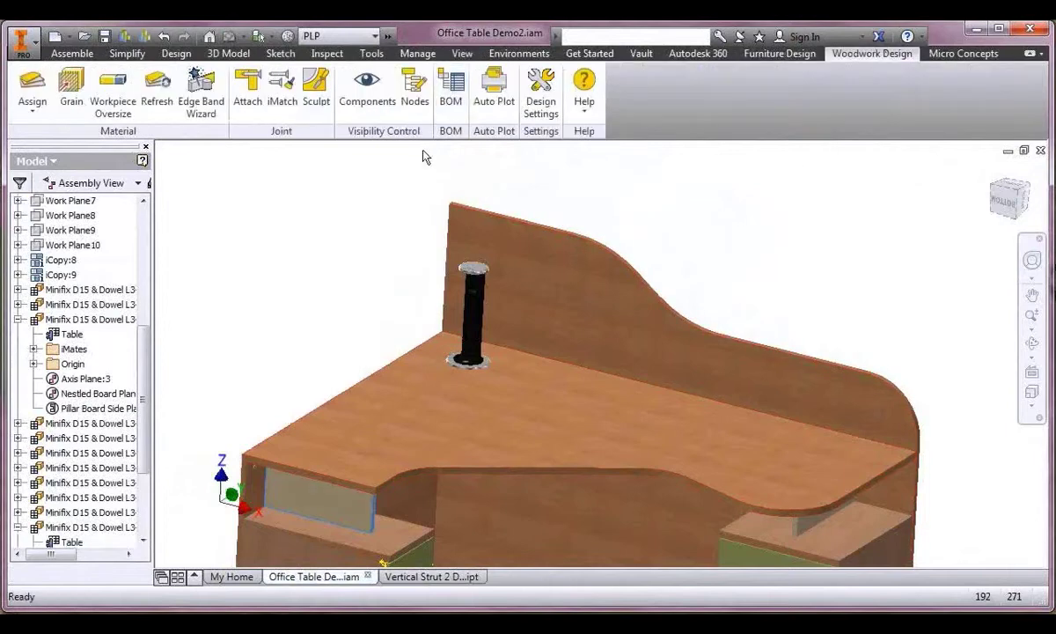
left_click(317, 97)
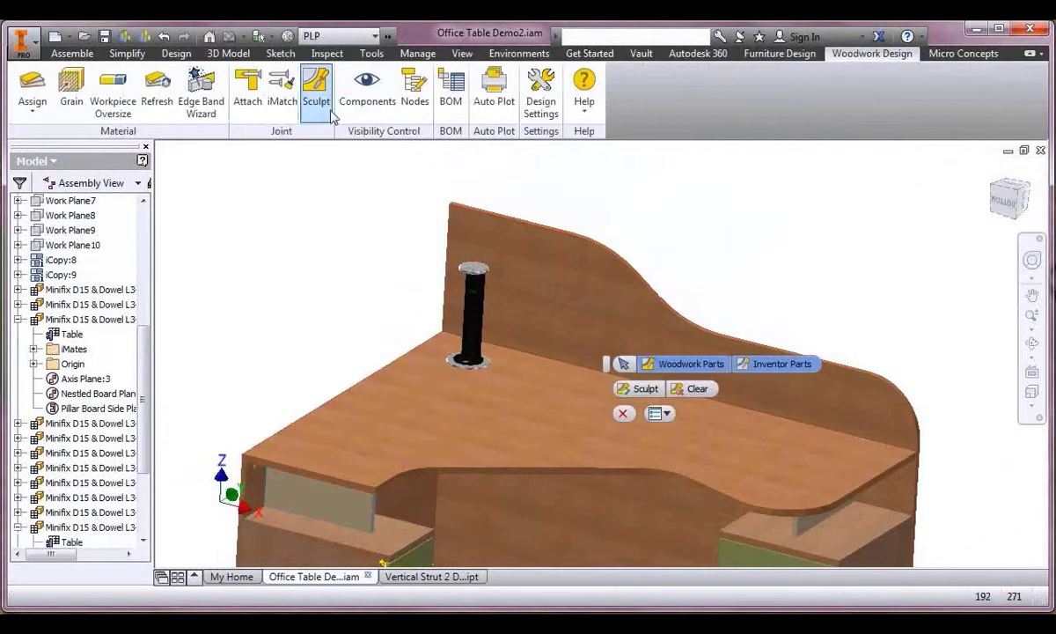
left_click(627, 389)
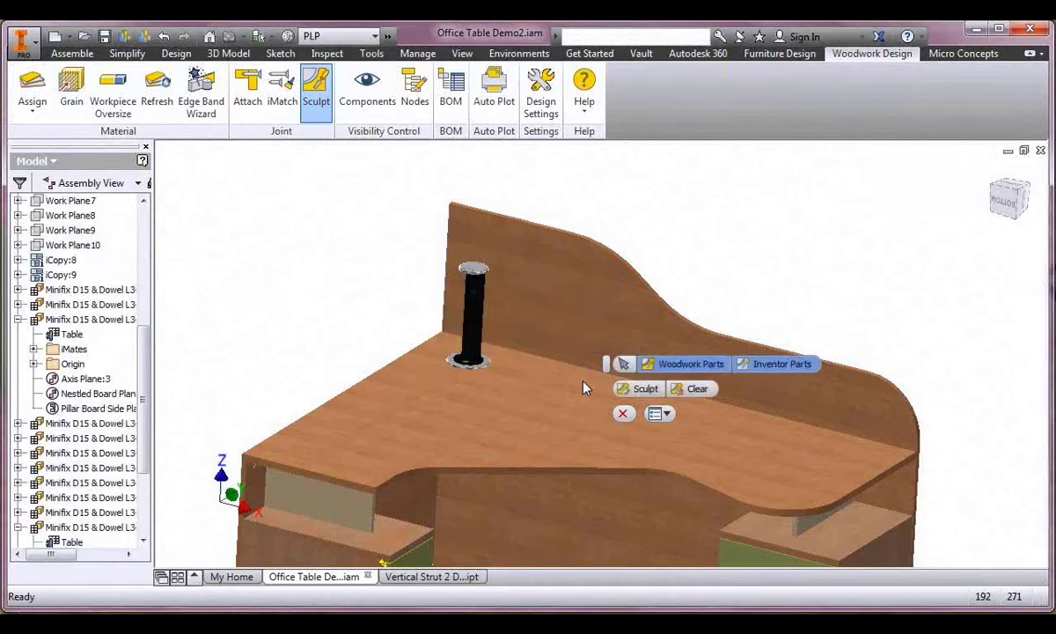
left_click(625, 413)
Examine the sculpted holes in the Vertical Strut 2 part and close it without saving.
left_click(431, 576)
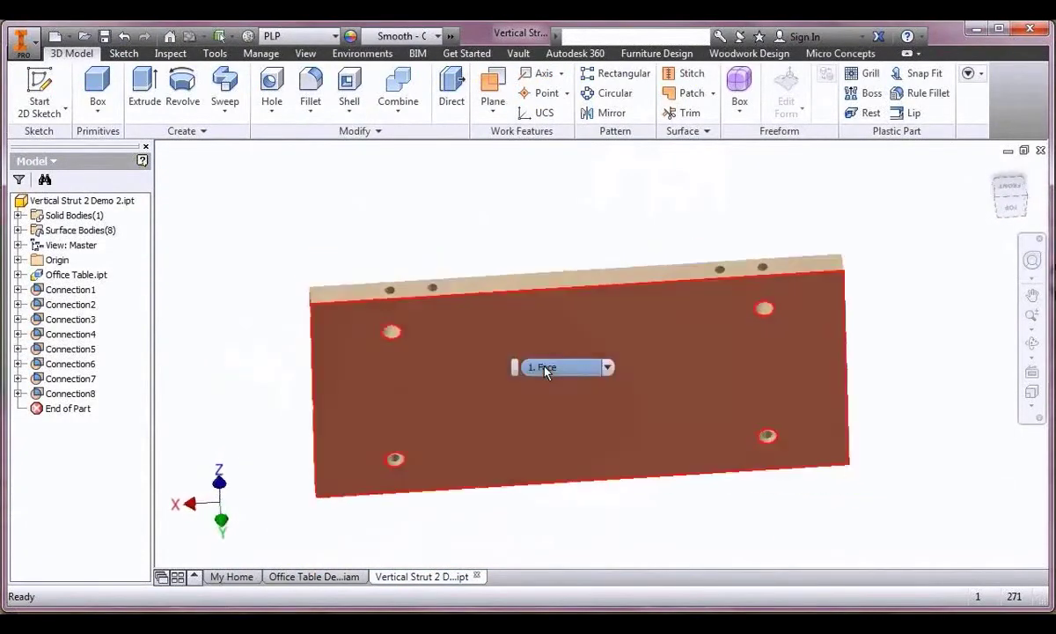
left_click(1040, 151)
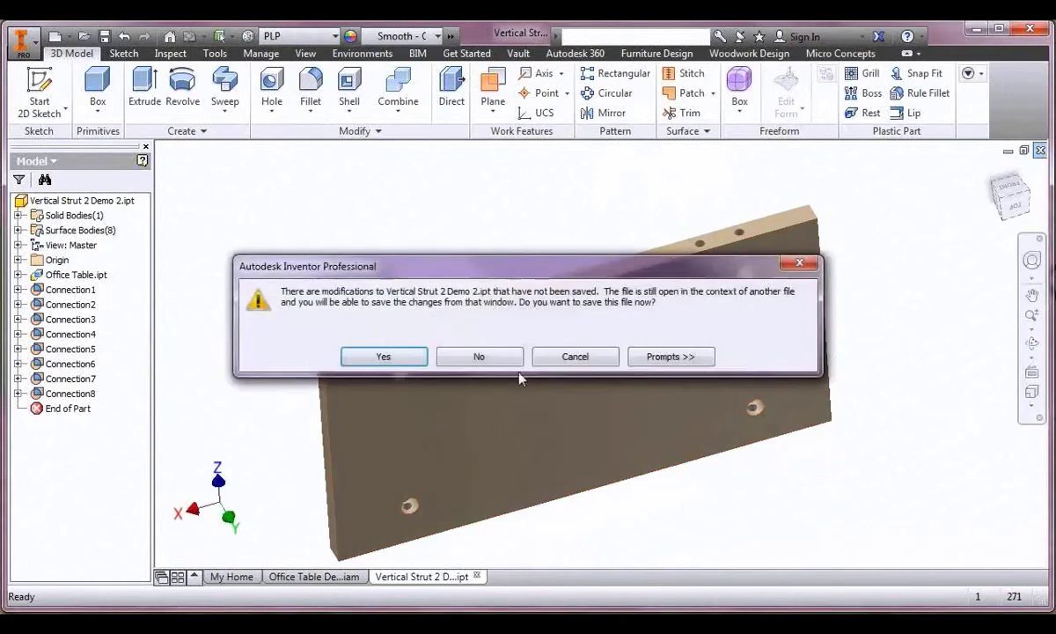
left_click(481, 354)
Open the table top part and examine its dock cutout, connector holes and edges from several views.
right_click(475, 404)
left_click(477, 357)
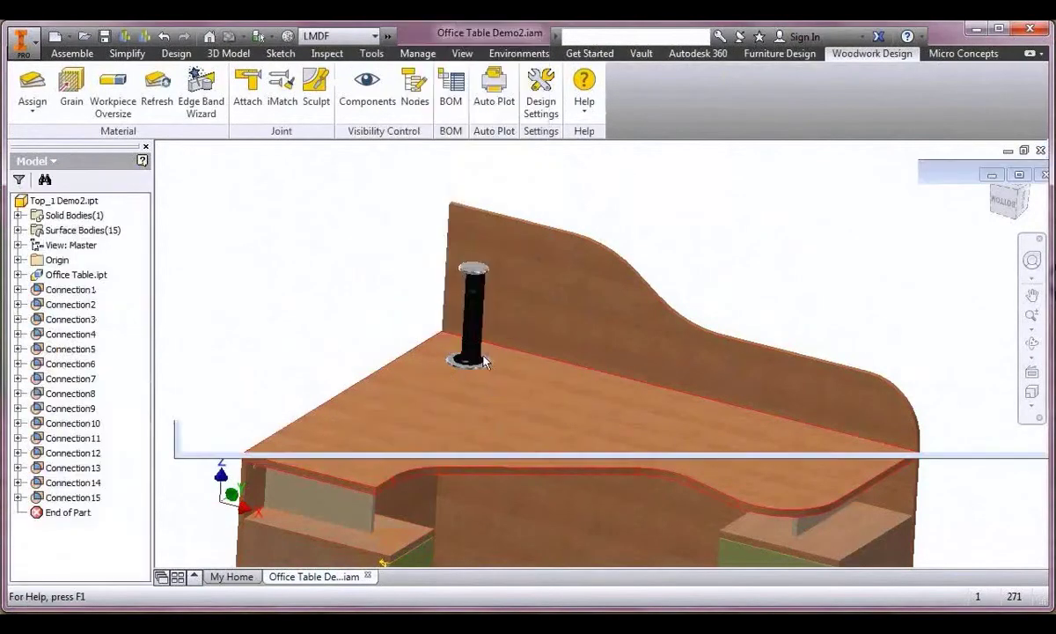
middle_click_drag(472, 359, 415, 396, "shift")
scroll(414, 396, "up", 3)
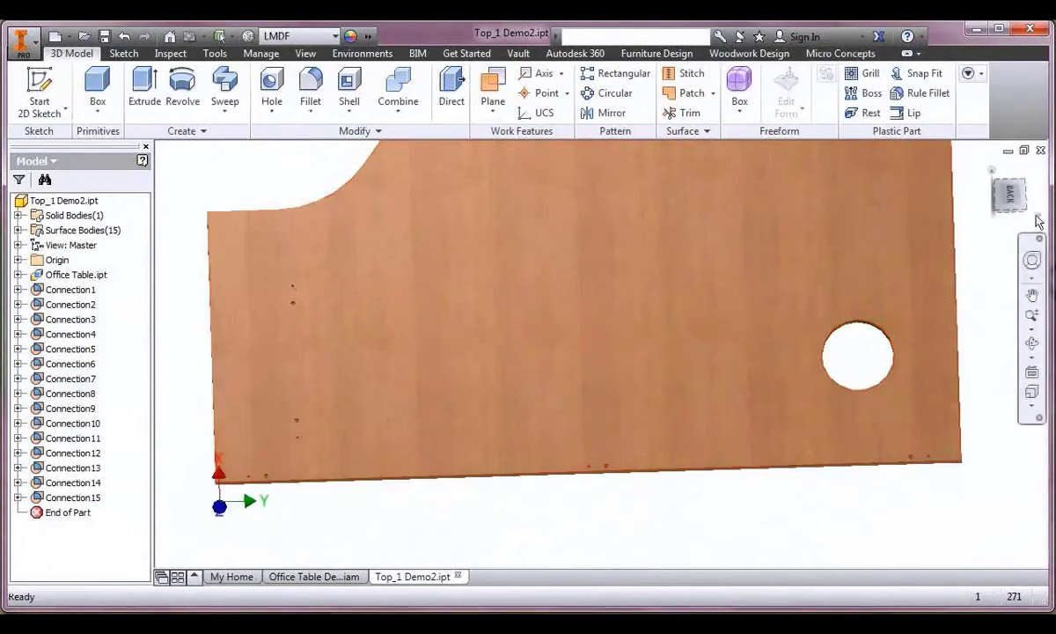
left_click(1033, 372)
left_click(718, 408)
middle_click_drag(941, 363, 922, 26)
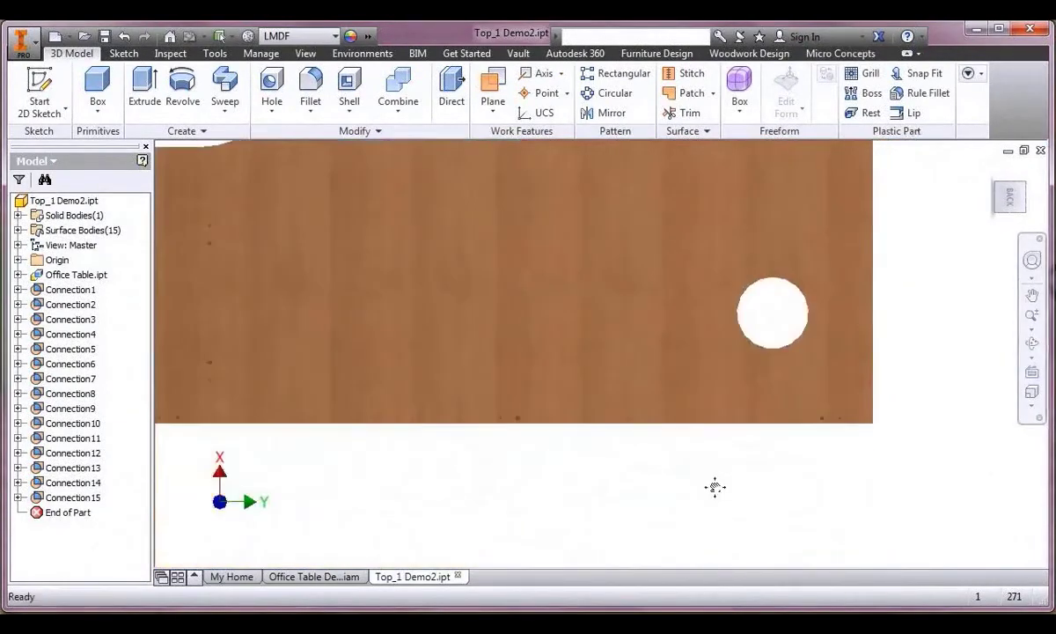
scroll(715, 484, "up", 3)
middle_click_drag(711, 474, 695, 466)
scroll(805, 453, "up", 3)
middle_click_drag(805, 453, 609, 486)
scroll(783, 384, "up", 3)
middle_click_drag(783, 384, 556, 451)
scroll(548, 438, "down", 2)
middle_click_drag(946, 328, 988, 166, "shift")
scroll(802, 406, "down", 5)
left_click(990, 168)
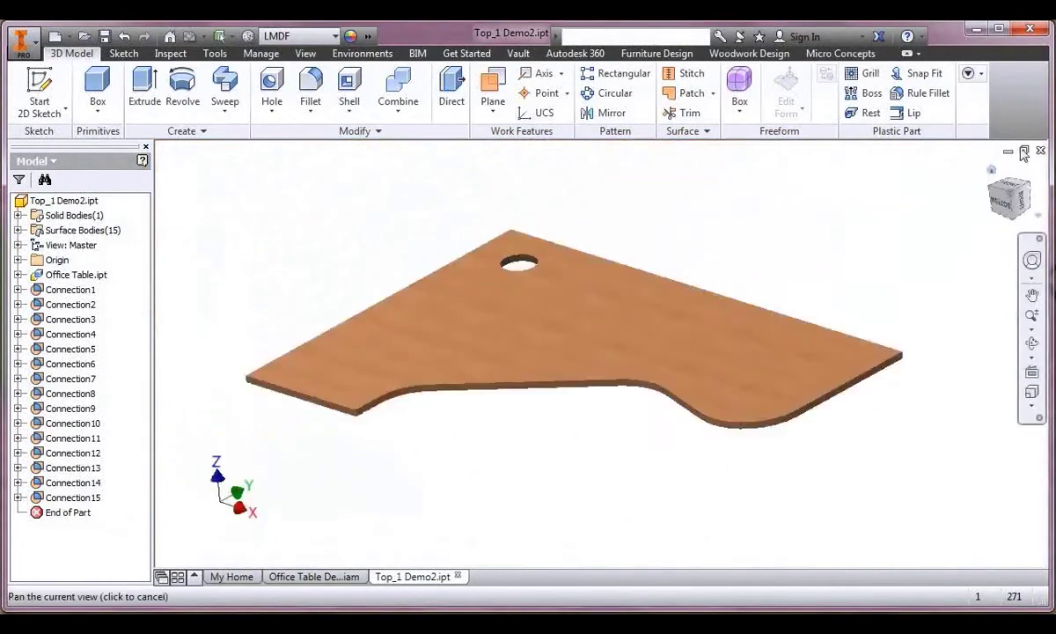
Close the table top part without saving and show the office table assembly in perspective.
left_click(1041, 151)
left_click(478, 357)
left_click(991, 170)
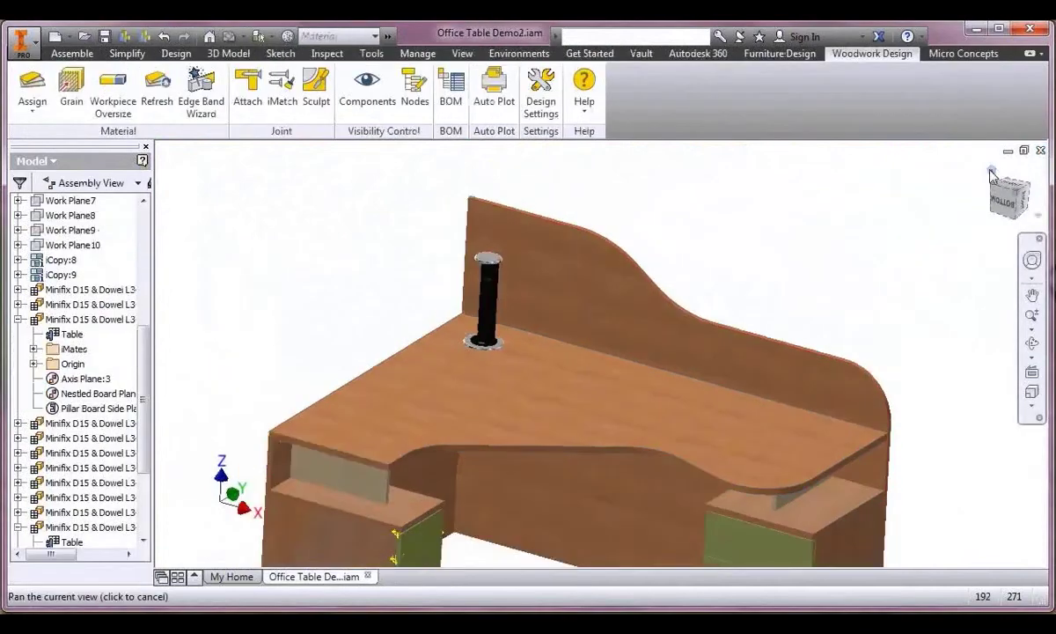
left_click(1032, 406)
left_click(995, 442)
middle_click_drag(845, 453, 896, 427, "shift")
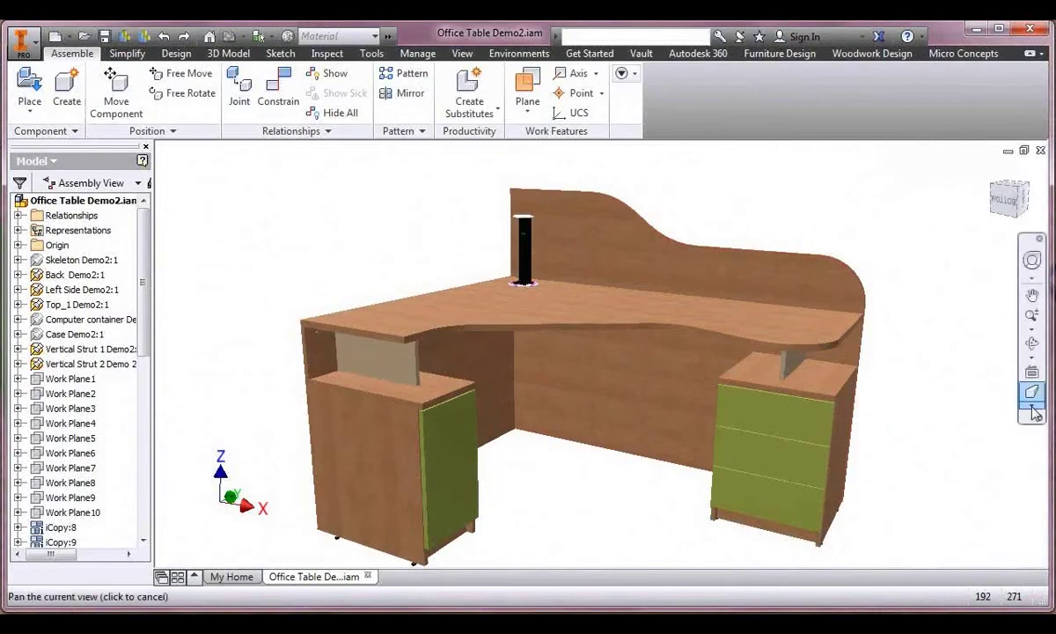
Return the assembly to orthographic projection, set the table's front elevation as the ViewCube's Front view and go to the home view.
left_click(1031, 328)
left_click(945, 366)
left_click(1009, 201)
right_click(1012, 197)
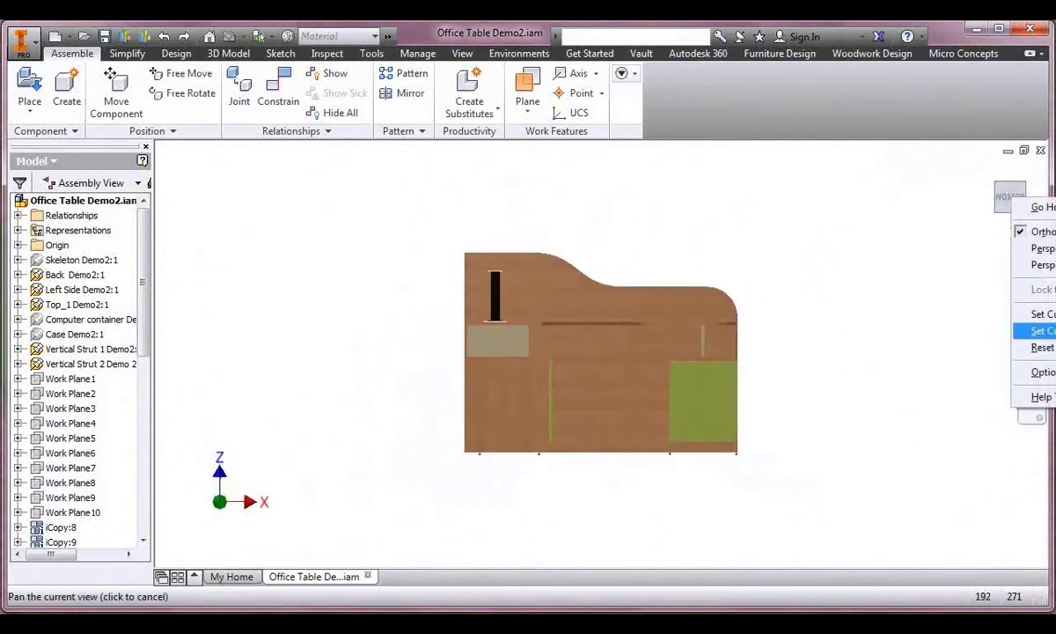
left_click(1032, 330)
left_click(991, 170)
Apply the Realistic visual style and the Plain Room lighting style to the office table.
left_click(462, 53)
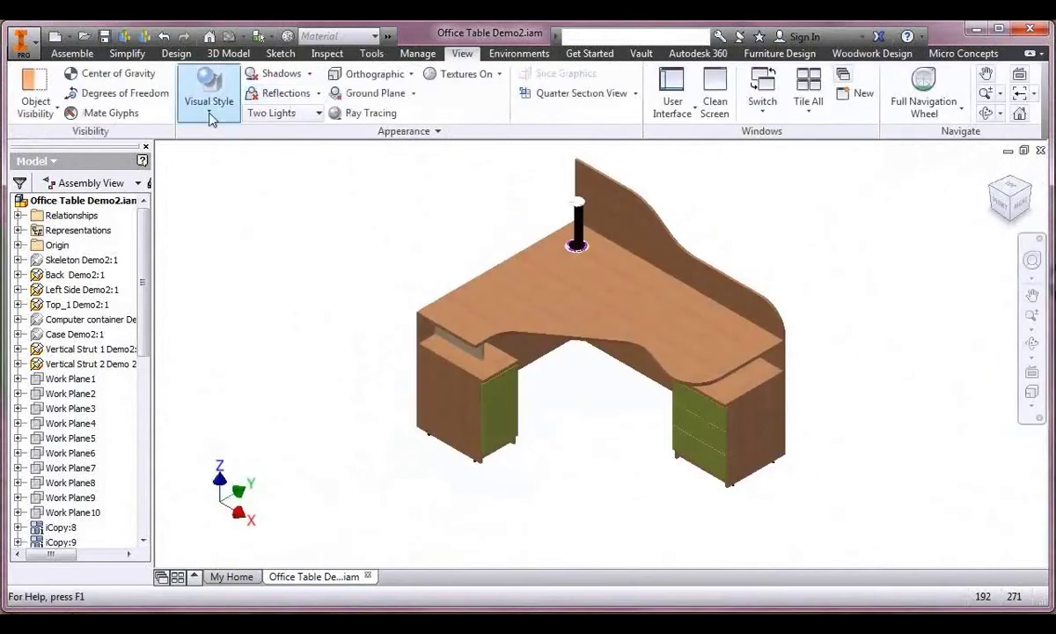
left_click(210, 92)
left_click(234, 168)
left_click(286, 112)
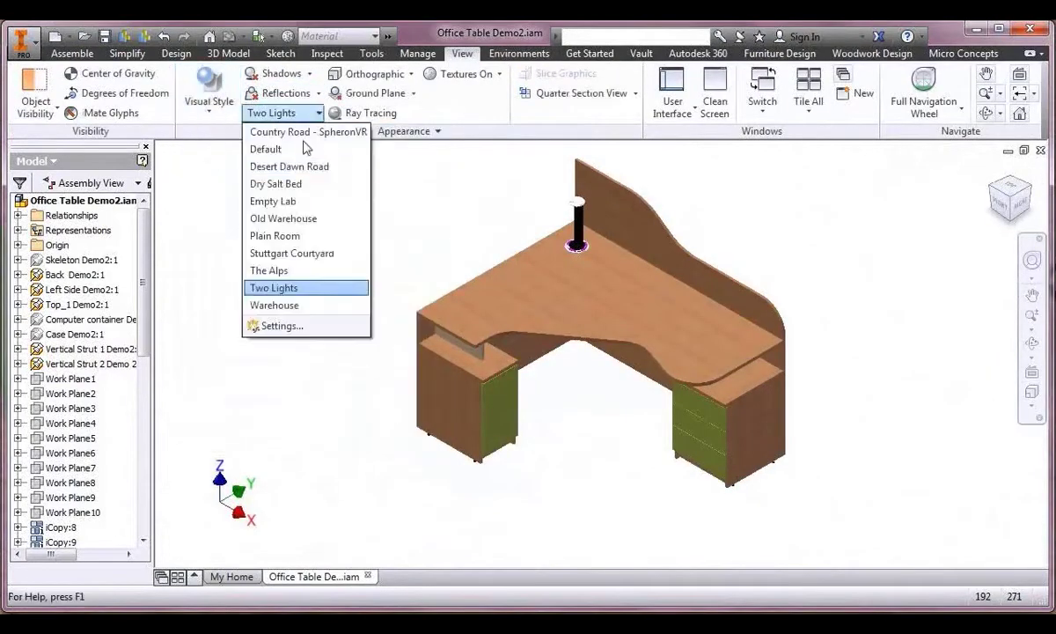
left_click(280, 232)
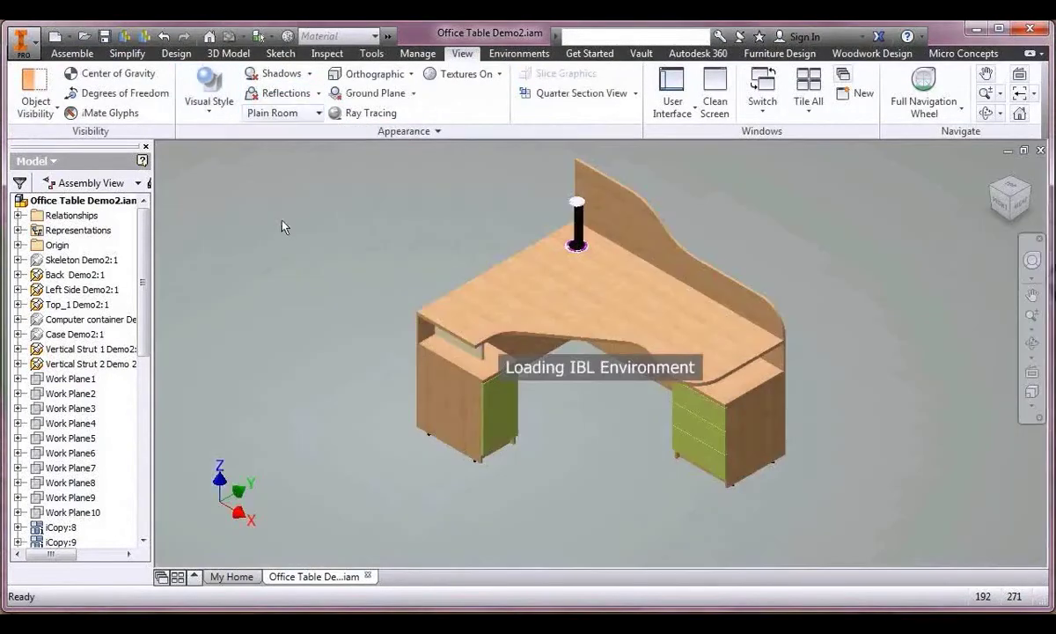
Ray trace the office table at Best quality and change the quality to Good.
left_click(363, 112)
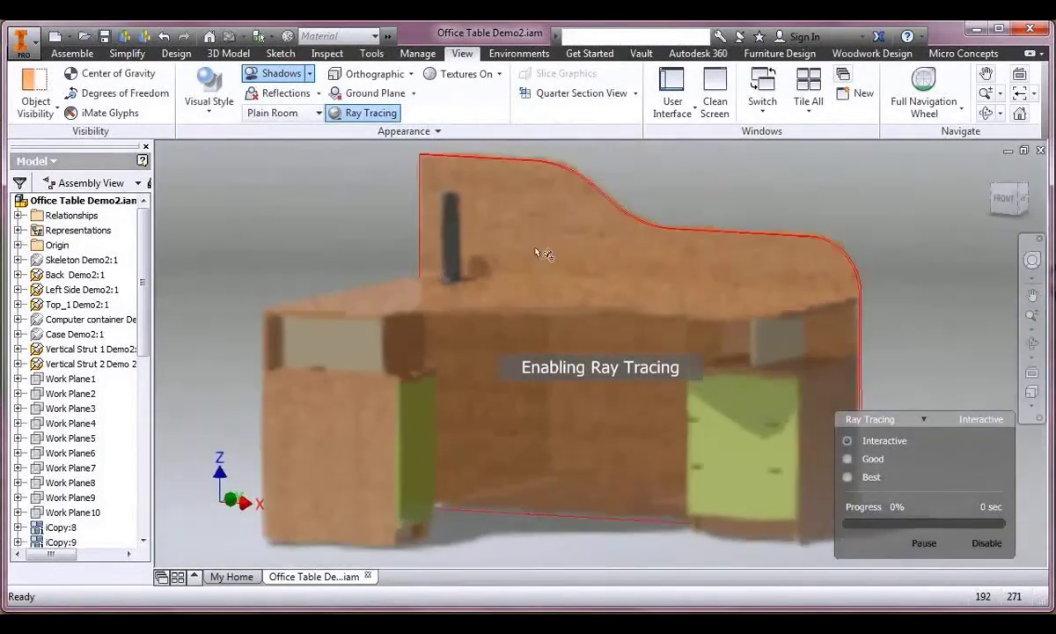
left_click(847, 477)
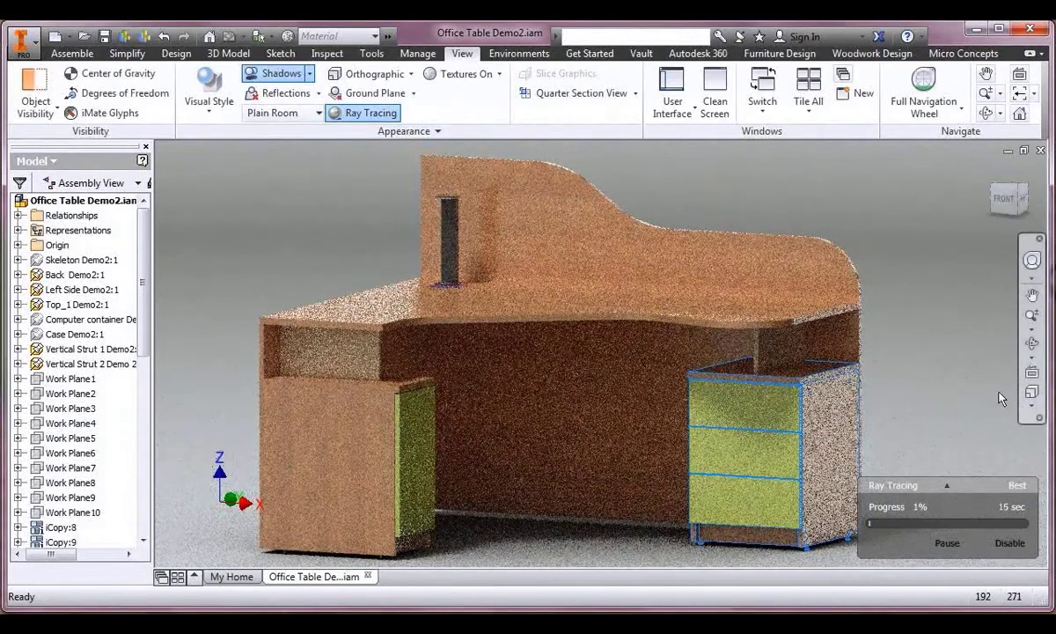
left_click(947, 485)
left_click(847, 458)
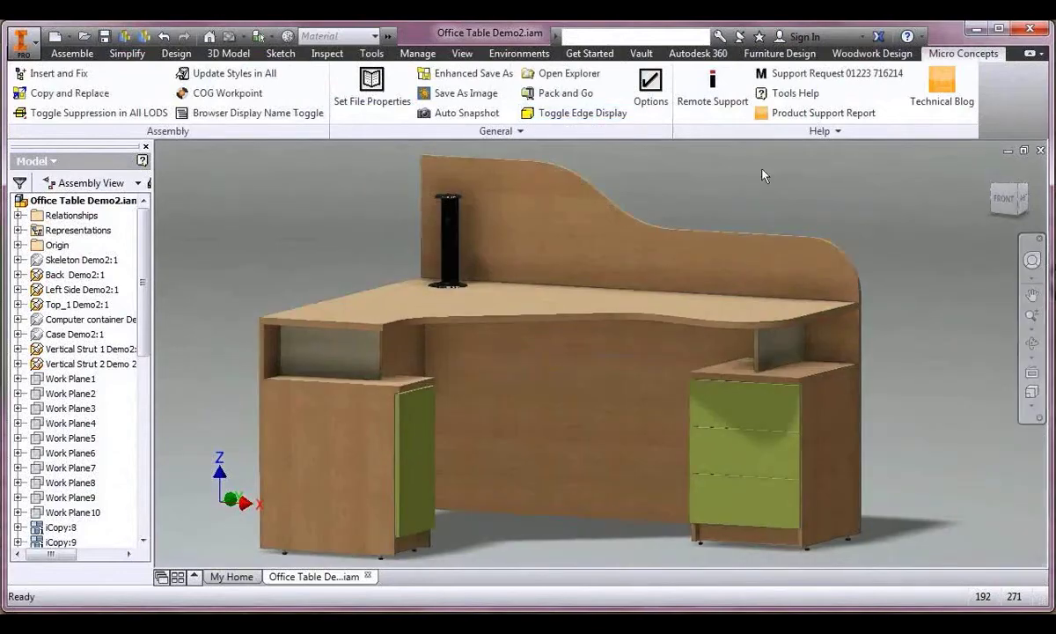
Show the office table in perspective with the Realistic visual style.
left_click(462, 52)
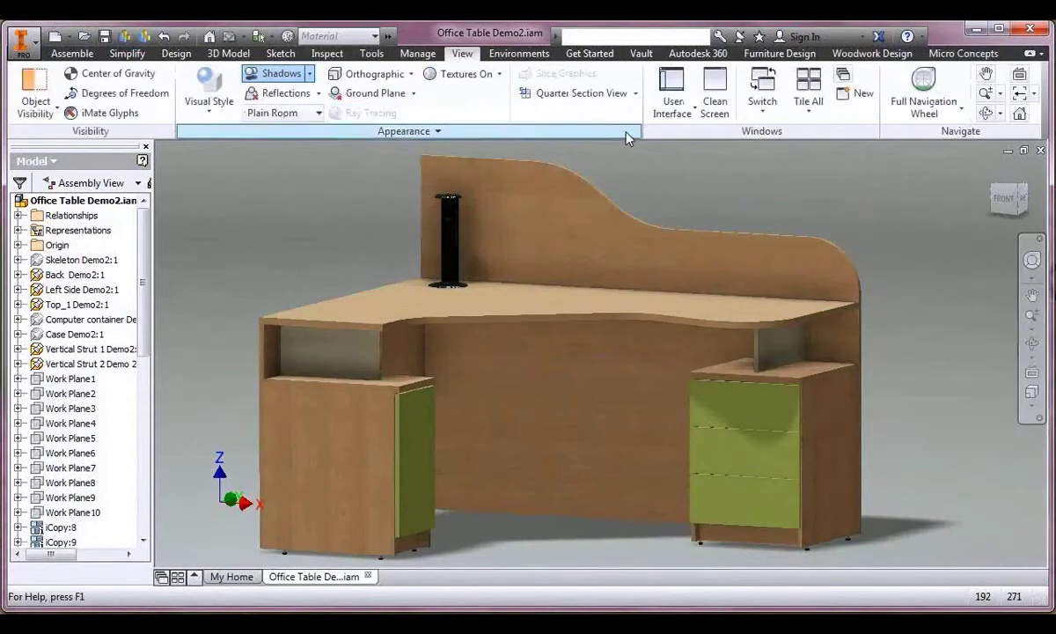
left_click(1036, 410)
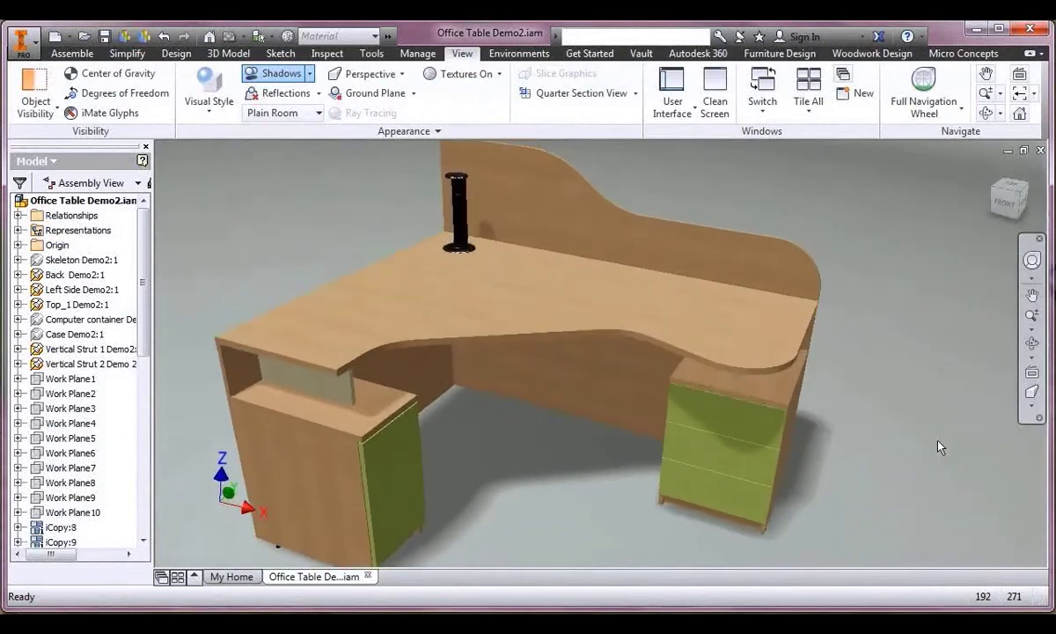
left_click(208, 104)
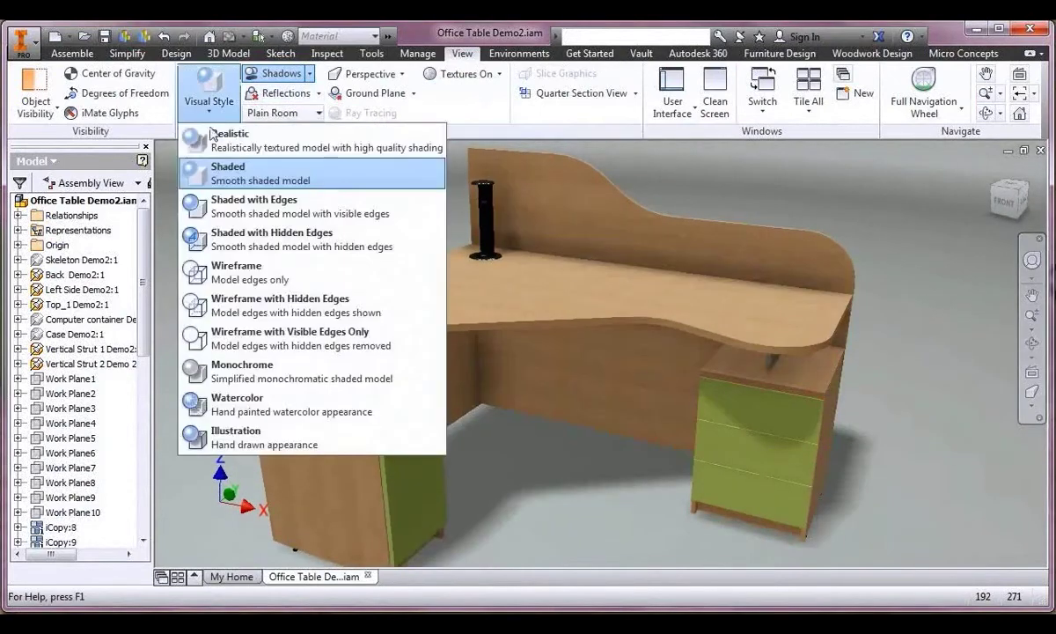
left_click(216, 136)
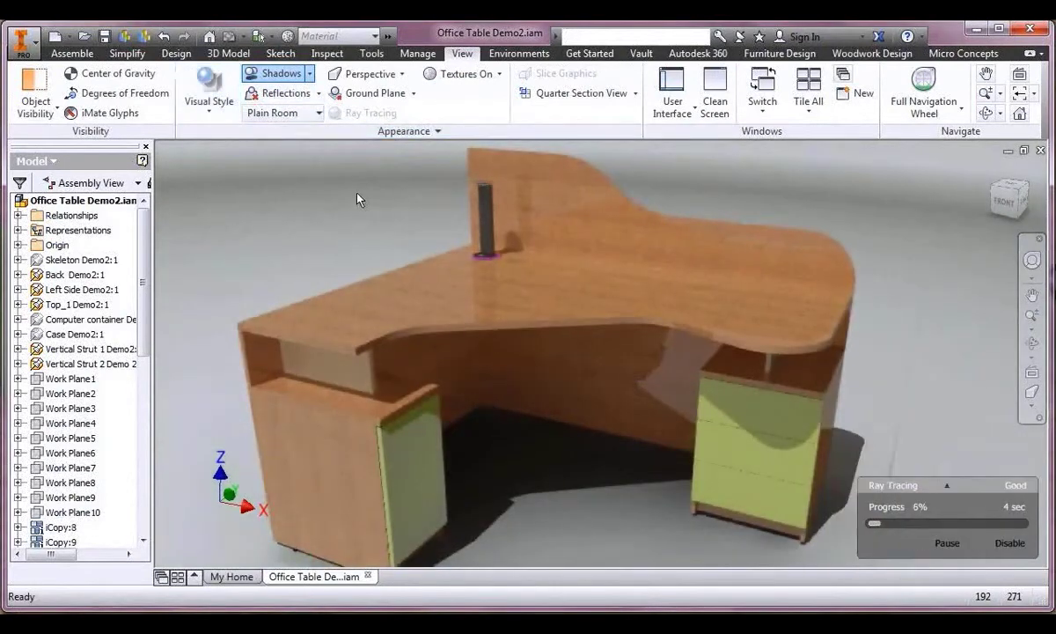